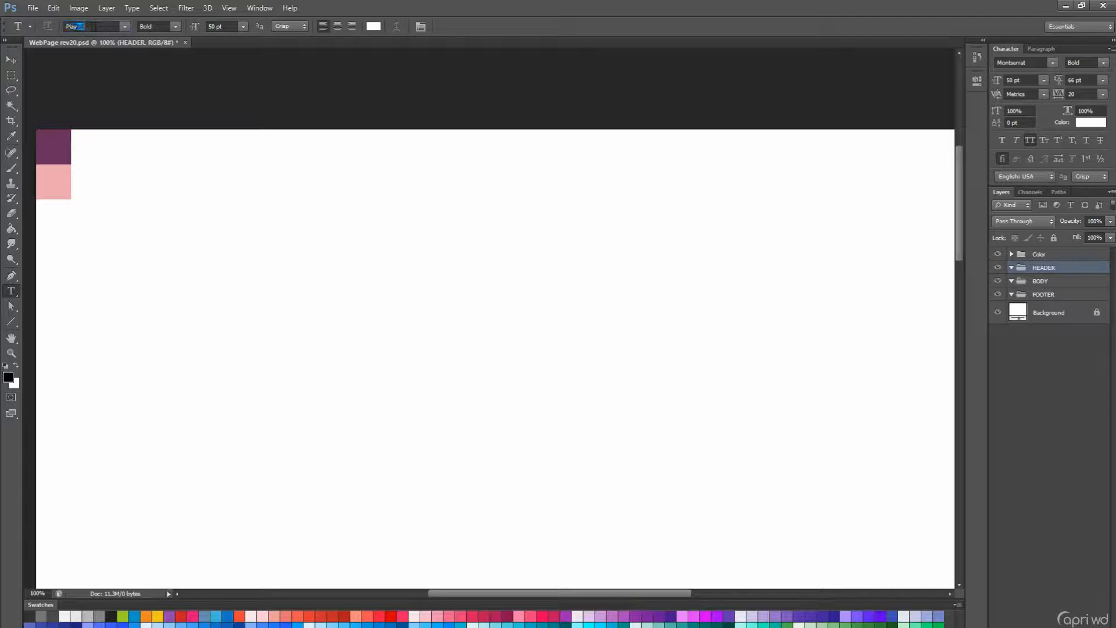
Add the text "Dental Group" in the header in Playfair Display Regular, without All Caps, coloured from the dark purple swatch.
{"action": "left_click", "coordinate": [213, 184]}
{"action": "left_click", "coordinate": [373, 26]}
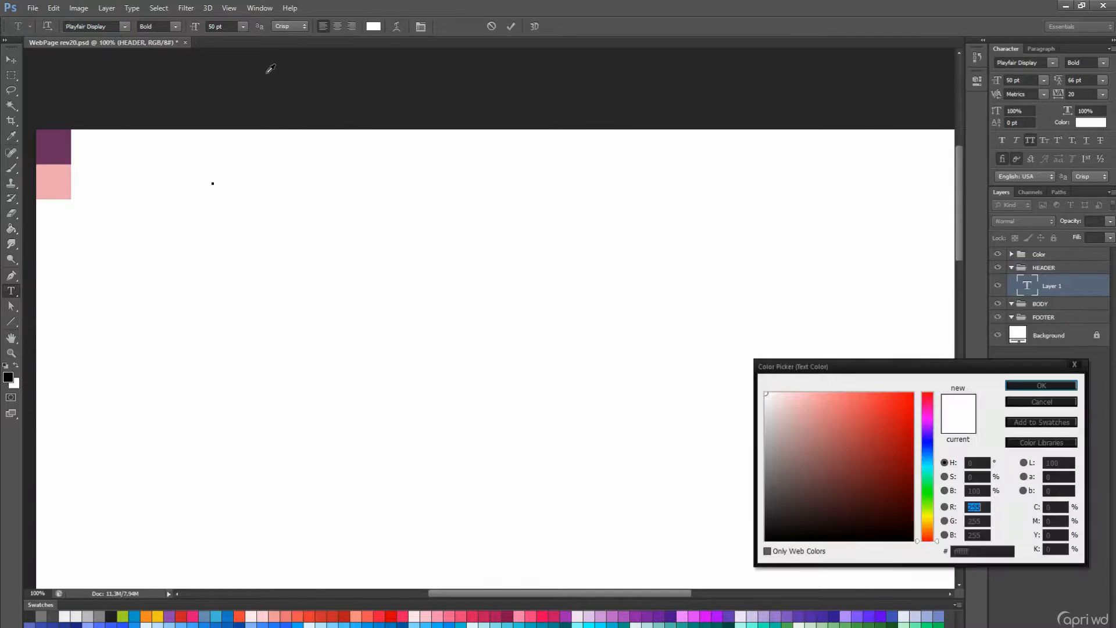
{"action": "left_click", "coordinate": [55, 148]}
{"action": "left_click", "coordinate": [1039, 385]}
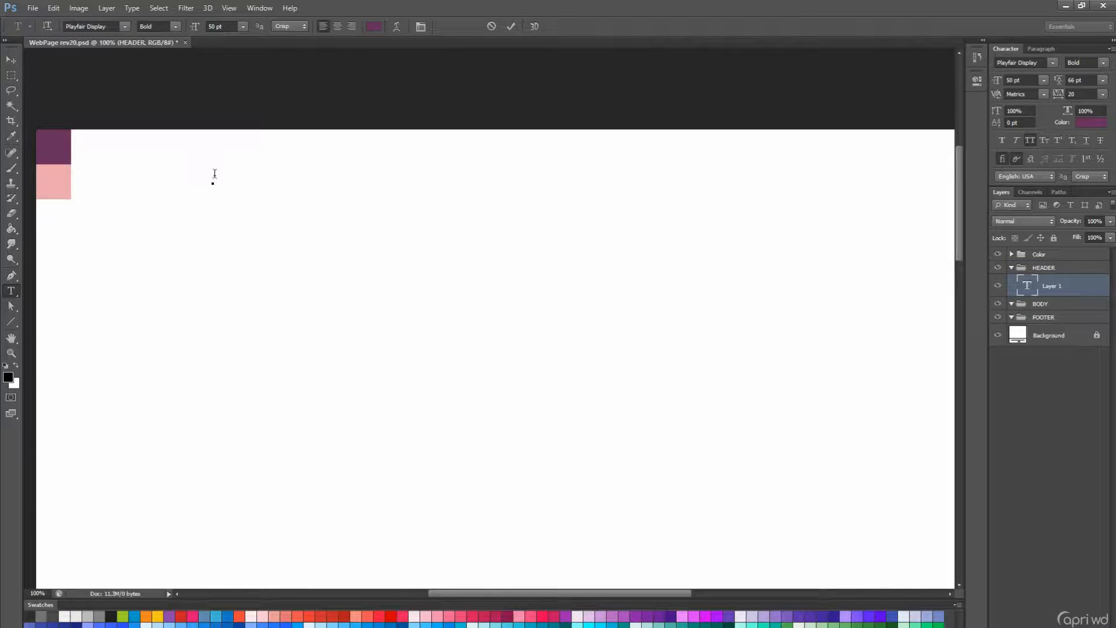
{"action": "type", "text": "Dental Group"}
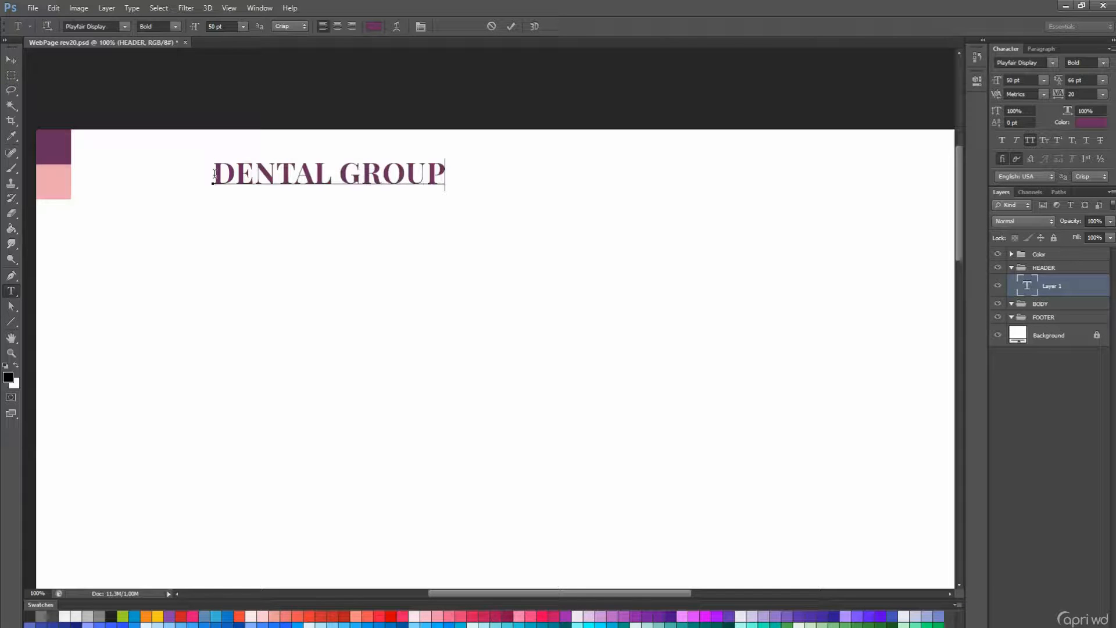
{"action": "key", "text": "ctrl+Return"}
{"action": "left_click", "coordinate": [1030, 140]}
{"action": "left_click", "coordinate": [172, 39]}
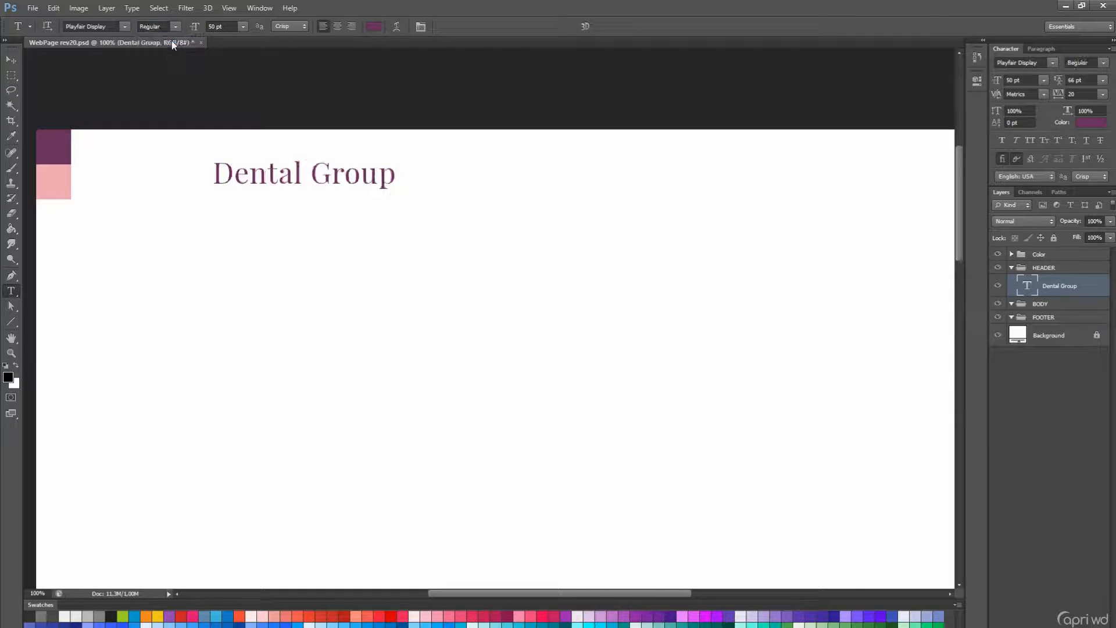
Show the guides and move the "Dental Group" text to the left margin guide.
{"action": "key", "text": "v"}
{"action": "scroll", "coordinate": [329, 227], "scroll_direction": "down", "scroll_amount": 1}
{"action": "left_click_drag", "start_coordinate": [388, 220], "coordinate": [315, 212]}
{"action": "key", "text": "ctrl+semicolon"}
{"action": "scroll", "coordinate": [314, 212], "scroll_direction": "up", "scroll_amount": 1}
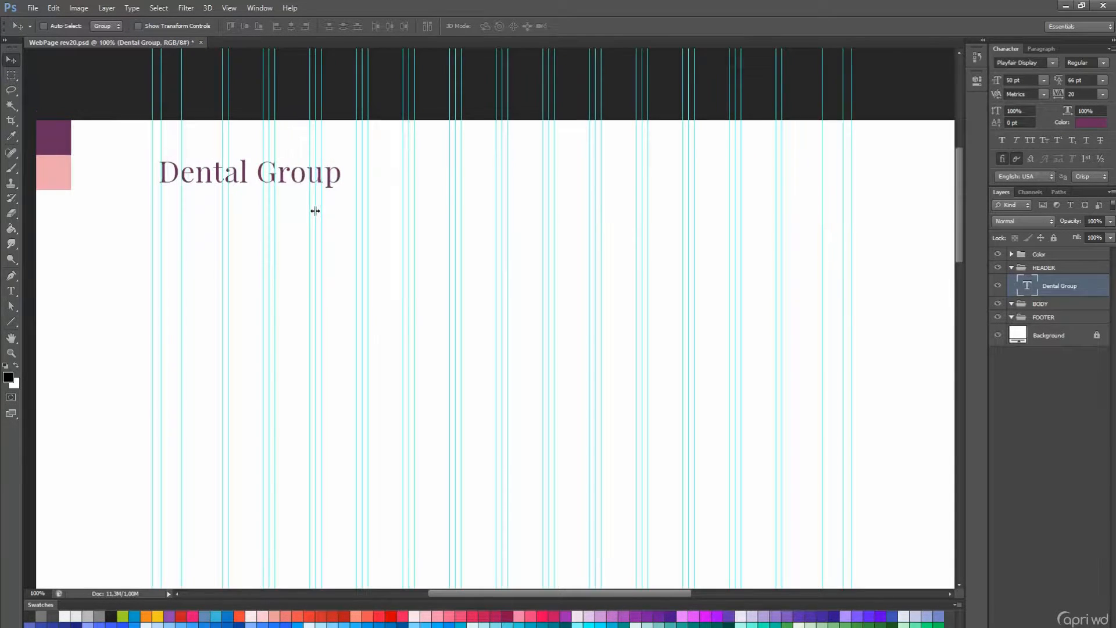
Set the font size of the "Dental Group" text to 36 pt.
{"action": "key", "text": "t"}
{"action": "left_click", "coordinate": [243, 26]}
{"action": "left_click", "coordinate": [252, 121]}
{"action": "left_click", "coordinate": [243, 26]}
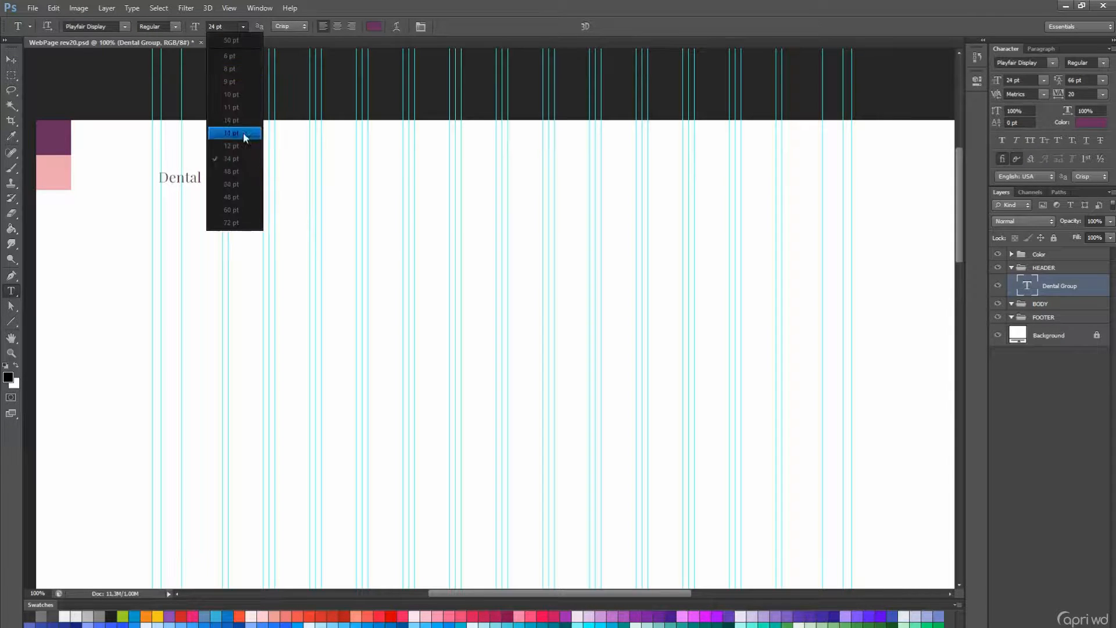
{"action": "left_click", "coordinate": [245, 131]}
Move the "Dental Group" text up about 40 px, close to the page's upper edge.
{"action": "key", "text": "v"}
{"action": "scroll", "coordinate": [261, 198], "scroll_direction": "up", "scroll_amount": 2}
{"action": "key", "text": "shift+Up"}
{"action": "key", "text": "shift+Up"}
{"action": "key", "text": "shift+Up"}
{"action": "key", "text": "shift+Up"}
{"action": "scroll", "coordinate": [265, 195], "scroll_direction": "up", "scroll_amount": 2}
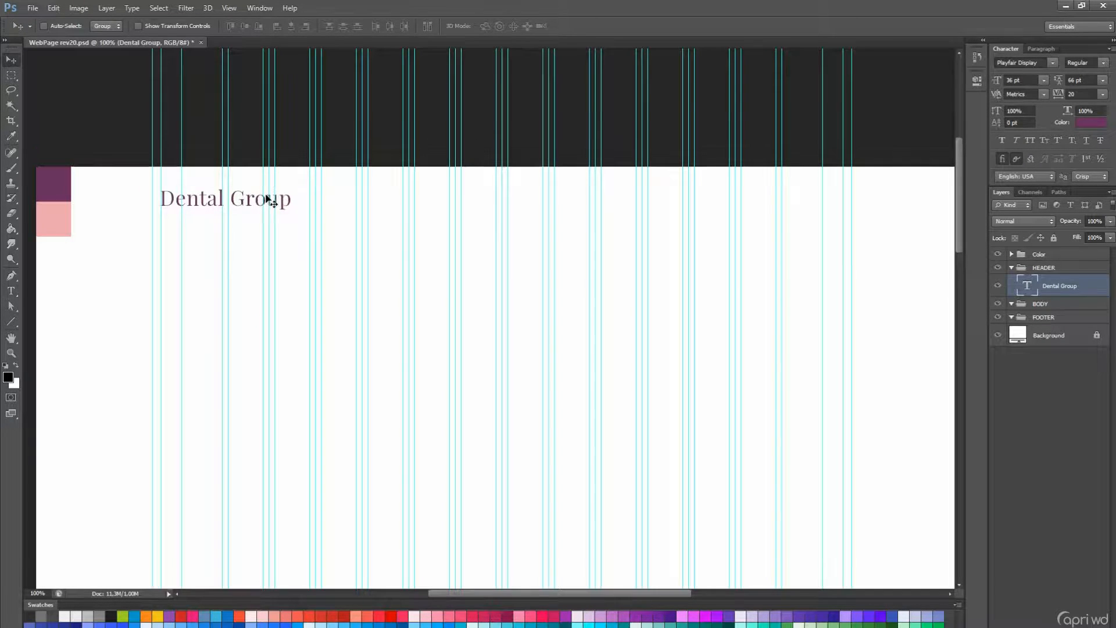
Recolour the word "Group" in the logo text with the pink swatch's colour.
{"action": "key", "text": "t"}
{"action": "left_click_drag", "start_coordinate": [229, 198], "coordinate": [311, 198]}
{"action": "left_click", "coordinate": [374, 26]}
{"action": "left_click", "coordinate": [41, 219]}
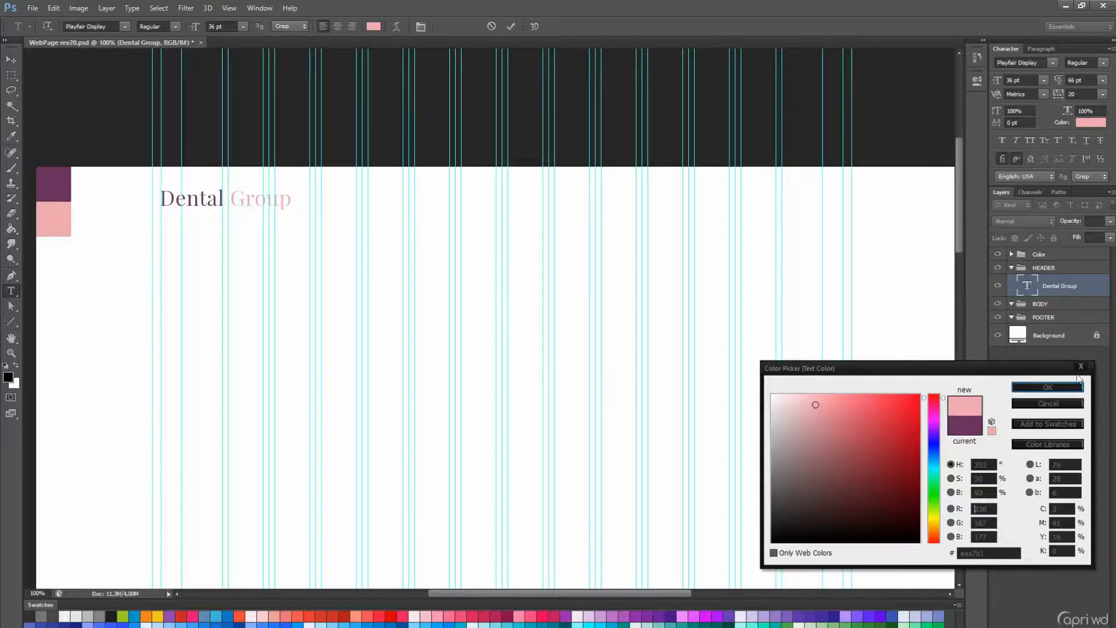
{"action": "left_click", "coordinate": [1076, 384]}
Move the "Dental Group" text down 30 px with the guides hidden, and put it in a group named Logo.
{"action": "left_click", "coordinate": [12, 60]}
{"action": "scroll", "coordinate": [363, 219], "scroll_direction": "down", "scroll_amount": 2}
{"action": "scroll", "coordinate": [364, 219], "scroll_direction": "up", "scroll_amount": 1}
{"action": "key", "text": "ctrl+;"}
{"action": "key", "text": "shift+Down"}
{"action": "key", "text": "shift+Down"}
{"action": "key", "text": "shift+Down"}
{"action": "scroll", "coordinate": [336, 223], "scroll_direction": "up", "scroll_amount": 1}
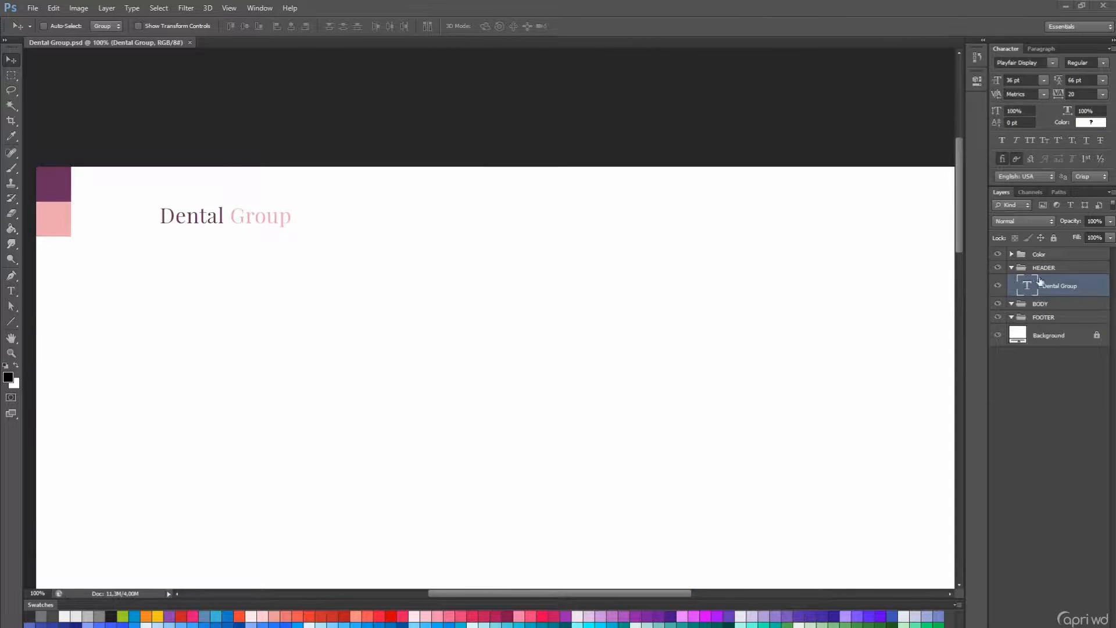
{"action": "key", "text": "ctrl+g"}
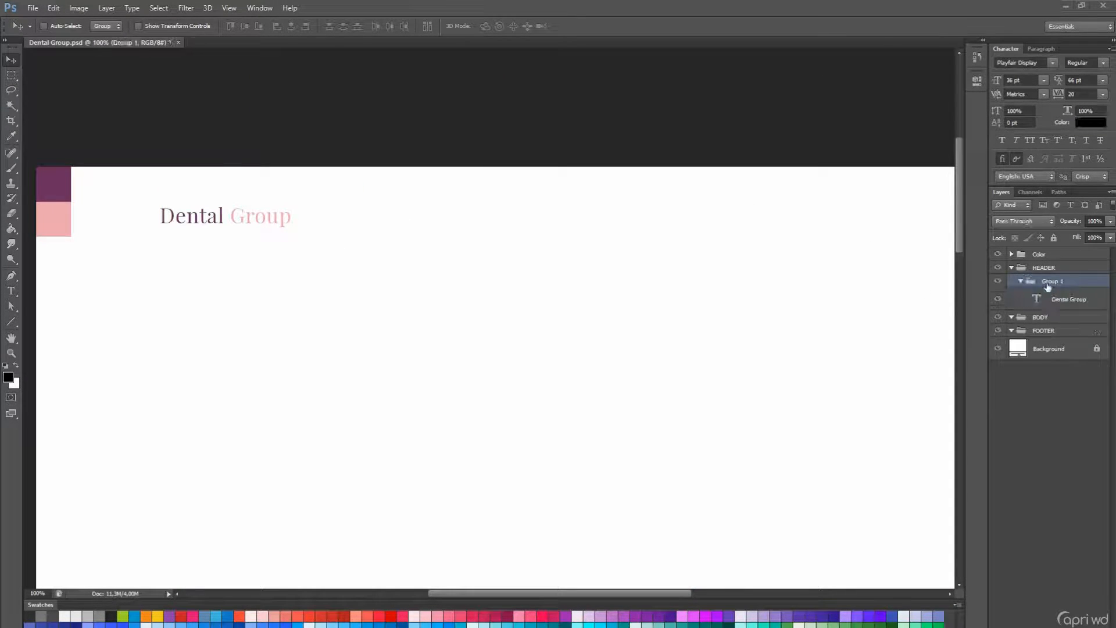
{"action": "left_click", "coordinate": [1020, 281]}
Draw a rectangle about 1617 by 59 px across the top of the page and fill it with the dark purple swatch's colour.
{"action": "right_click", "coordinate": [12, 321]}
{"action": "left_click", "coordinate": [35, 326]}
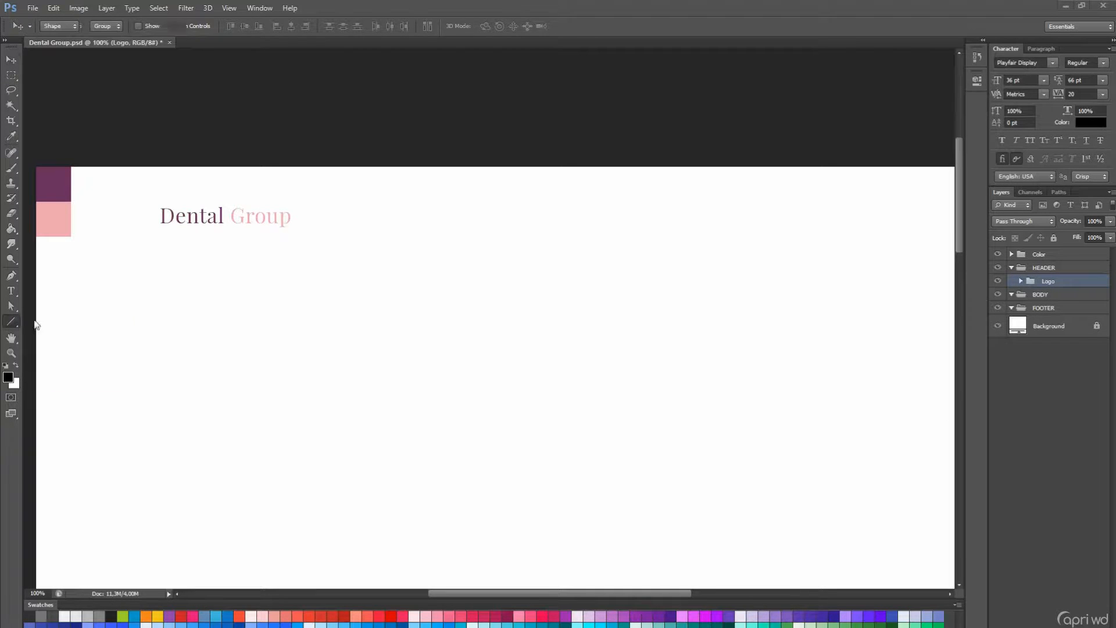
{"action": "left_click_drag", "start_coordinate": [33, 163], "coordinate": [860, 199]}
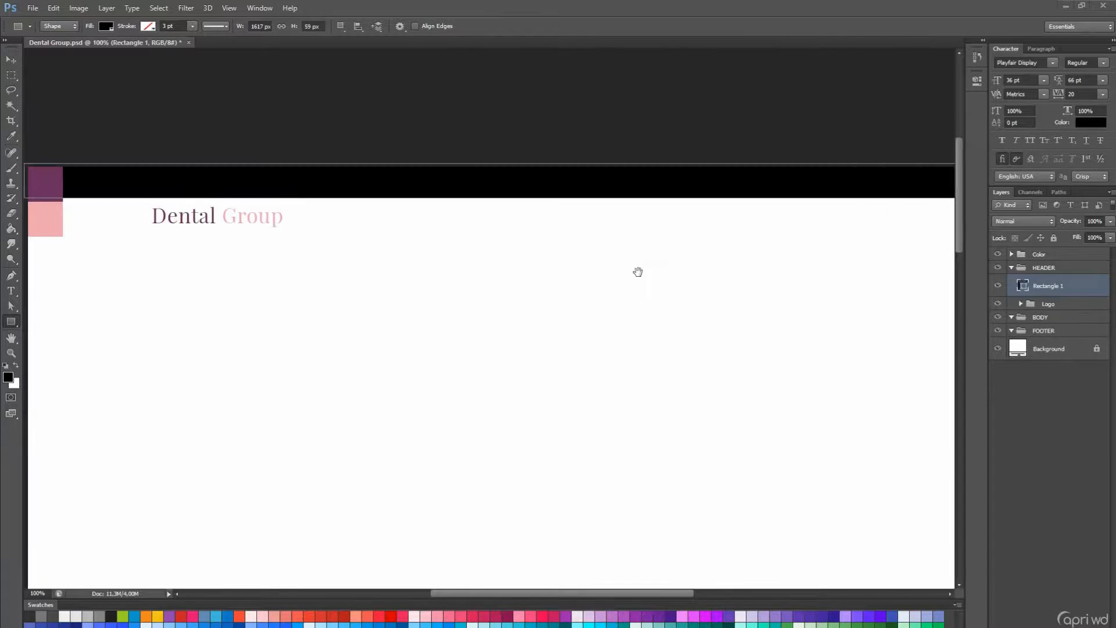
{"action": "double_click", "coordinate": [1032, 301]}
{"action": "left_click", "coordinate": [50, 182]}
{"action": "key", "text": "Return"}
Set the purple rectangle's height to 50 px and shift it down to line up with the page's upper edge.
{"action": "type", "text": "a"}
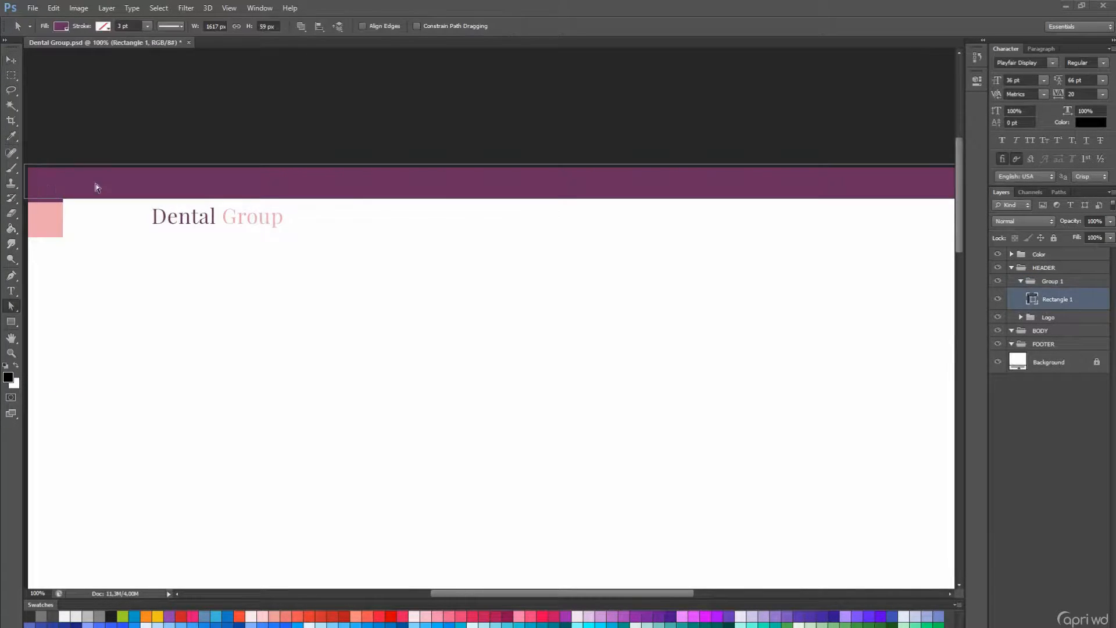
{"action": "type", "text": "50"}
{"action": "key", "text": "Return"}
{"action": "key", "text": "v"}
{"action": "key", "text": "Down"}
{"action": "key", "text": "Down"}
{"action": "key", "text": "Down"}
{"action": "key", "text": "Down"}
{"action": "key", "text": "Down"}
{"action": "key", "text": "Down"}
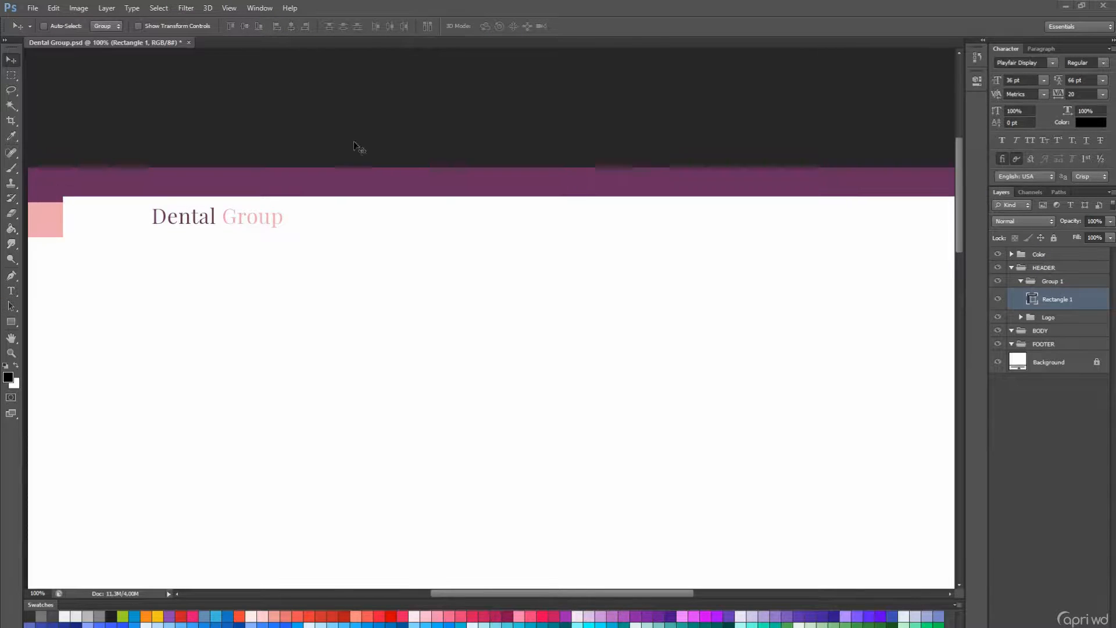
Rename the group containing the purple rectangle as Top.
{"action": "scroll", "coordinate": [353, 141], "scroll_direction": "up", "scroll_amount": 1}
{"action": "double_click", "coordinate": [1053, 281]}
{"action": "type", "text": "Top"}
{"action": "key", "text": "Return"}
Add a text line in Open Sans below the logo with the doctor's full name and the title DMD.
{"action": "key", "text": "t"}
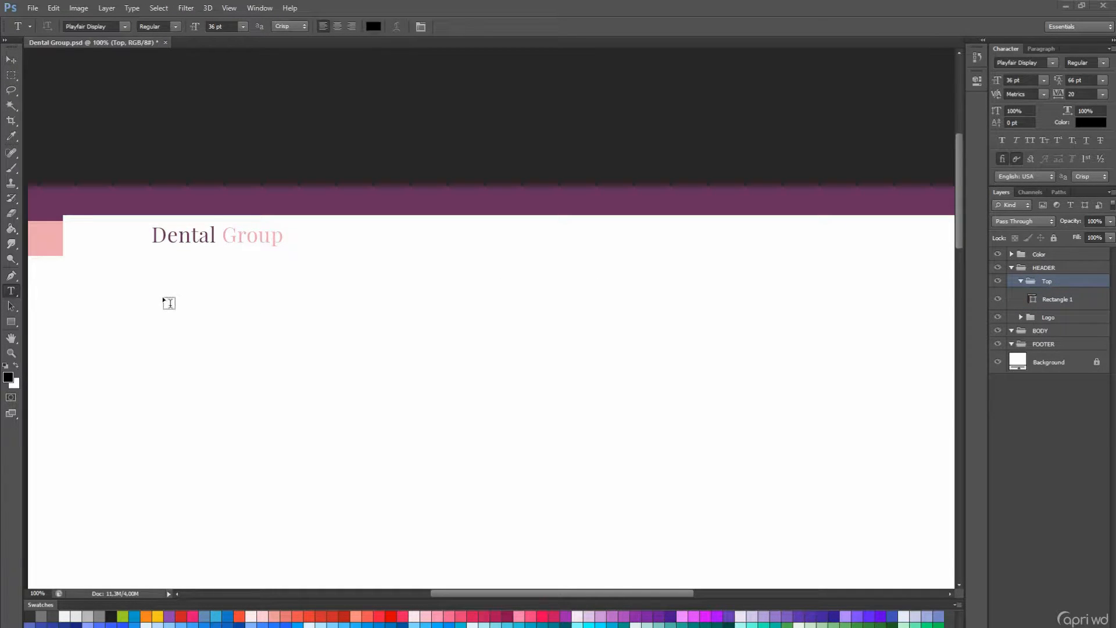
{"action": "left_click", "coordinate": [163, 297]}
{"action": "left_click", "coordinate": [88, 26]}
{"action": "type", "text": "Open Sans"}
{"action": "key", "text": "Return"}
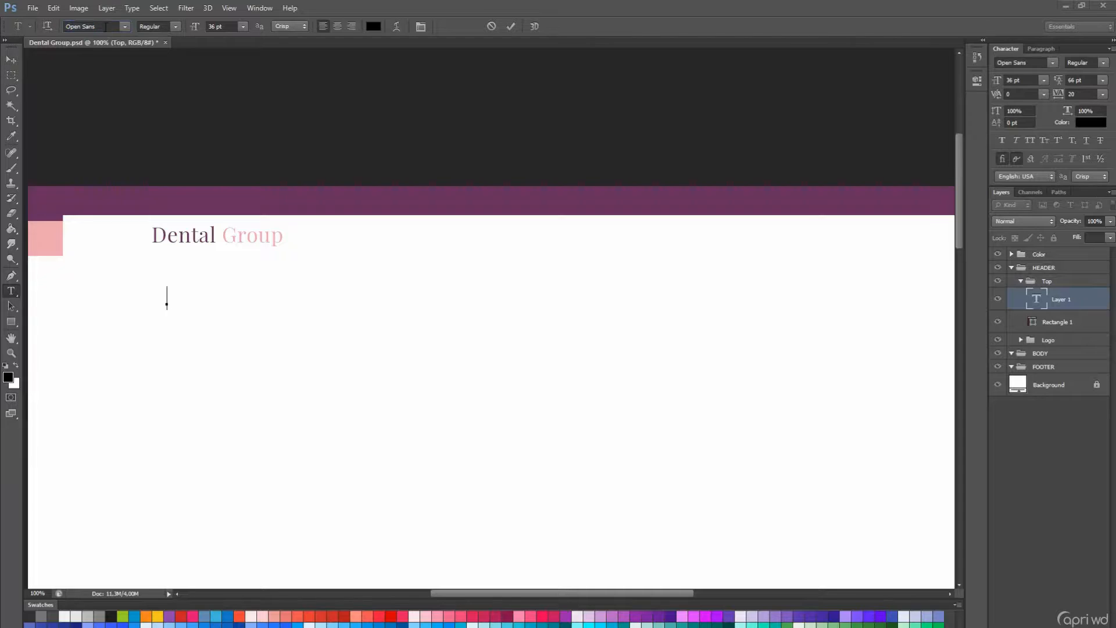
{"action": "type", "text": "Dr. Sebastia"}
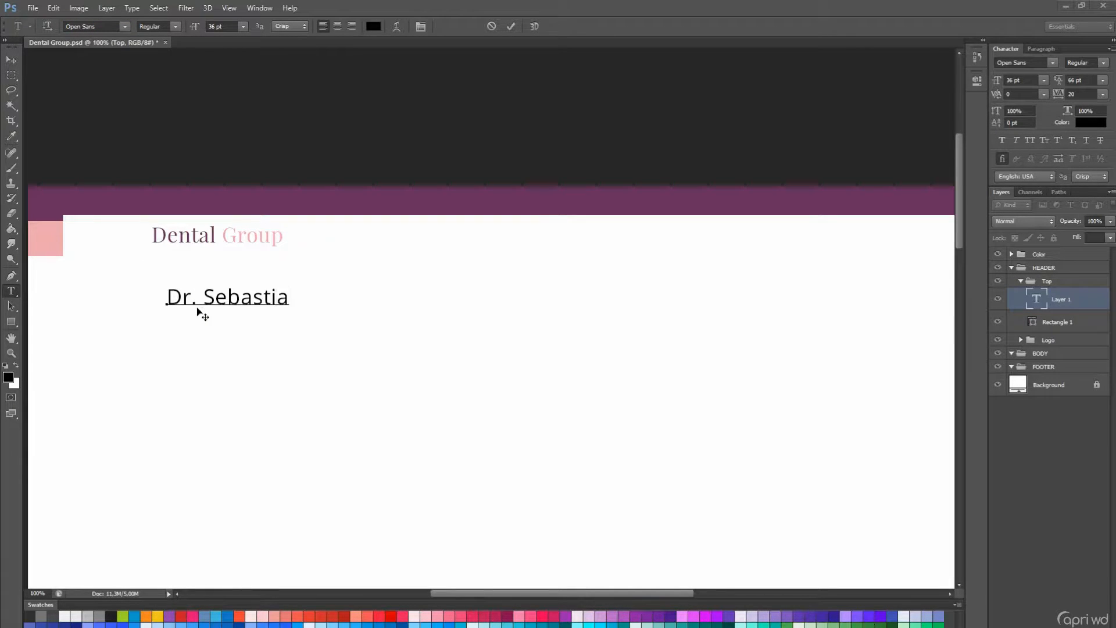
{"action": "type", "text": "n Kyle, DMD"}
{"action": "key", "text": "ctrl+Return"}
Colour the doctor's name text white (ffffff) and move it onto the purple bar.
{"action": "left_click", "coordinate": [376, 26]}
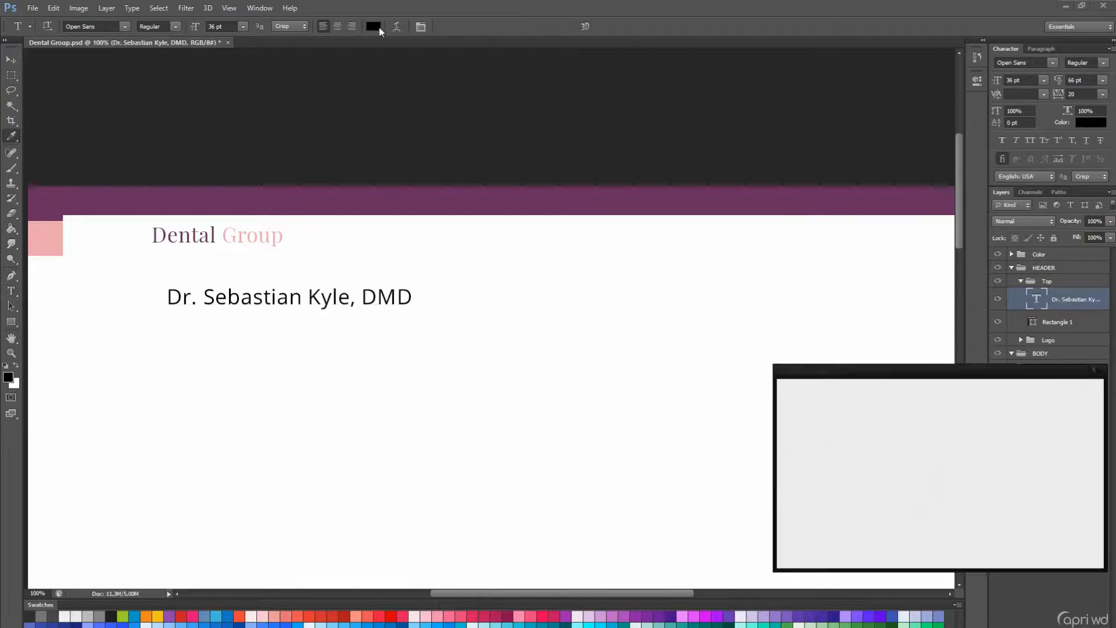
{"action": "type", "text": "ffffff"}
{"action": "key", "text": "Return"}
{"action": "key", "text": "v"}
{"action": "left_click_drag", "start_coordinate": [296, 358], "coordinate": [279, 269]}
Set the font size of the doctor's name text to 18 pt.
{"action": "key", "text": "t"}
{"action": "left_click", "coordinate": [243, 26]}
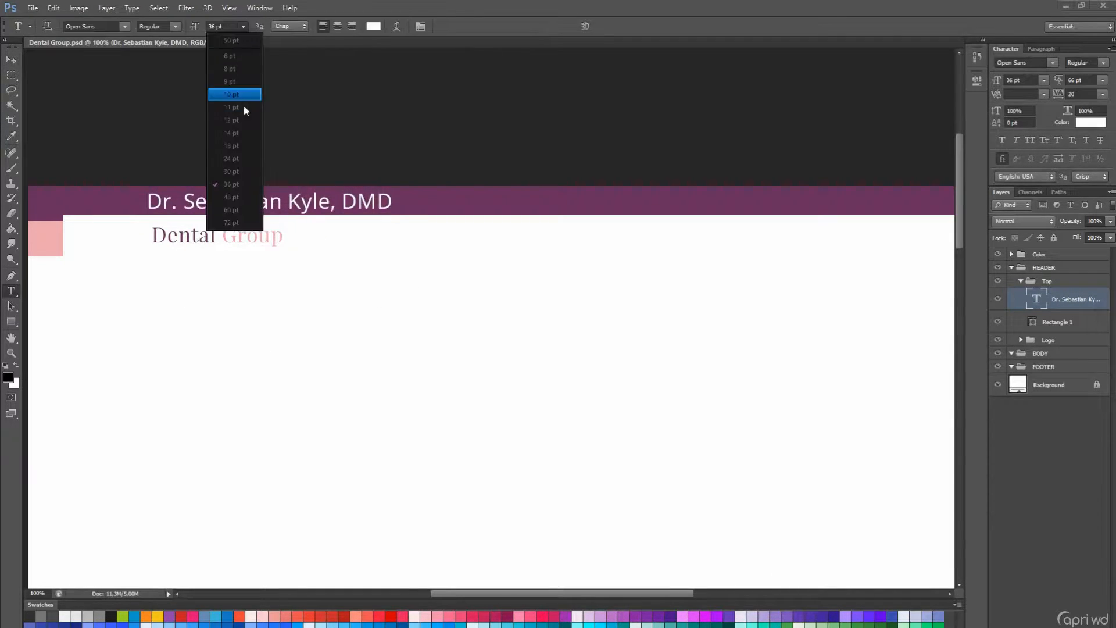
{"action": "left_click", "coordinate": [244, 110]}
Align the doctor's name with the left edge of the logo text and centre it vertically in the purple bar.
{"action": "left_click", "coordinate": [8, 61]}
{"action": "left_click_drag", "start_coordinate": [279, 206], "coordinate": [289, 203]}
{"action": "scroll", "coordinate": [290, 203], "scroll_direction": "up", "scroll_amount": 1}
{"action": "key", "text": "ctrl+semicolon"}
{"action": "key", "text": "Left"}
{"action": "key", "text": "Left"}
{"action": "key", "text": "Left"}
{"action": "key", "text": "Left"}
{"action": "key", "text": "Left"}
{"action": "key", "text": "Left"}
{"action": "key", "text": "Left"}
{"action": "key", "text": "Left"}
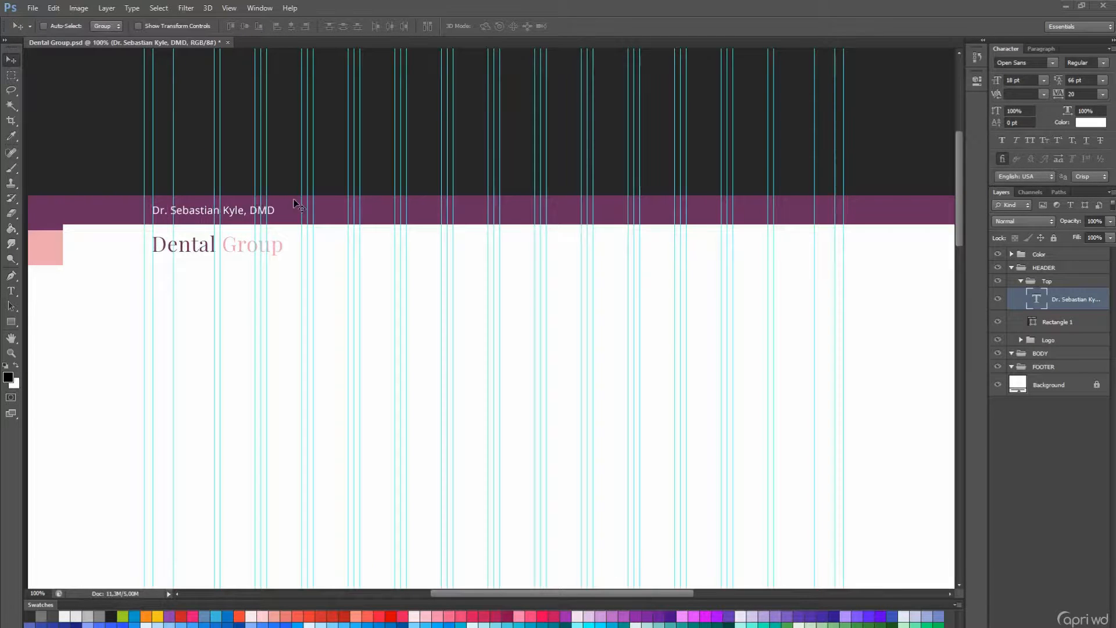
{"action": "key", "text": "Up"}
{"action": "key", "text": "Up"}
{"action": "scroll", "coordinate": [284, 220], "scroll_direction": "up", "scroll_amount": 1}
{"action": "key", "text": "ctrl+semicolon"}
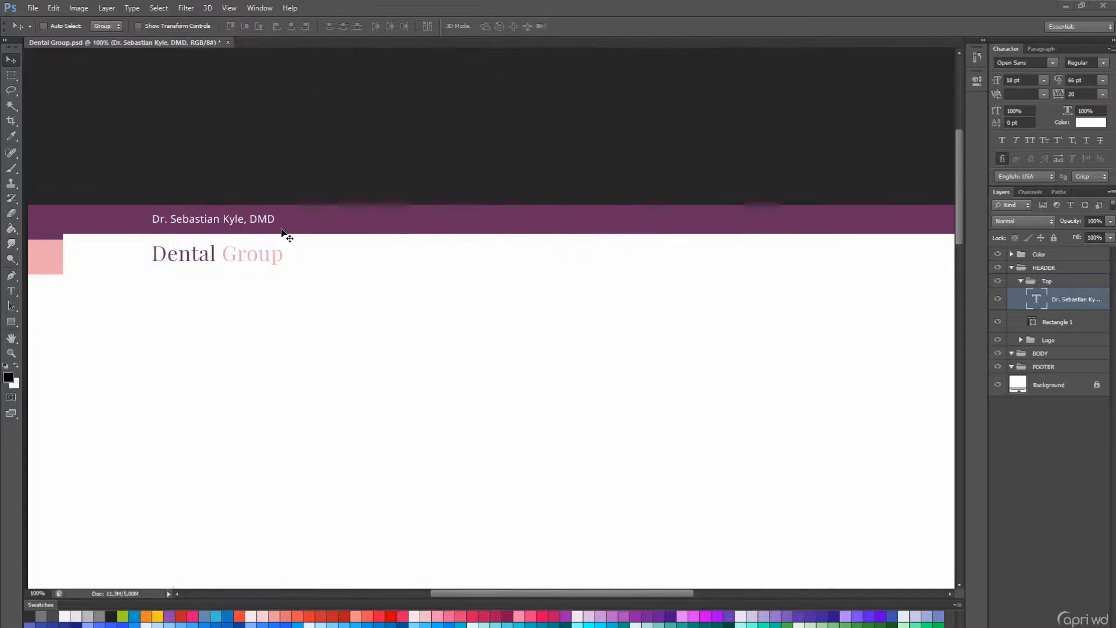
{"action": "scroll", "coordinate": [284, 233], "scroll_direction": "up", "scroll_amount": 2}
{"action": "key", "text": "Up"}
{"action": "scroll", "coordinate": [281, 237], "scroll_direction": "up", "scroll_amount": 2}
Duplicate the doctor's name text toward the right side of the purple bar and replace the copy with the street address.
{"action": "left_click_drag", "start_coordinate": [163, 260], "coordinate": [562, 308]}
{"action": "scroll", "coordinate": [562, 308], "scroll_direction": "up", "scroll_amount": 1}
{"action": "key", "text": "t"}
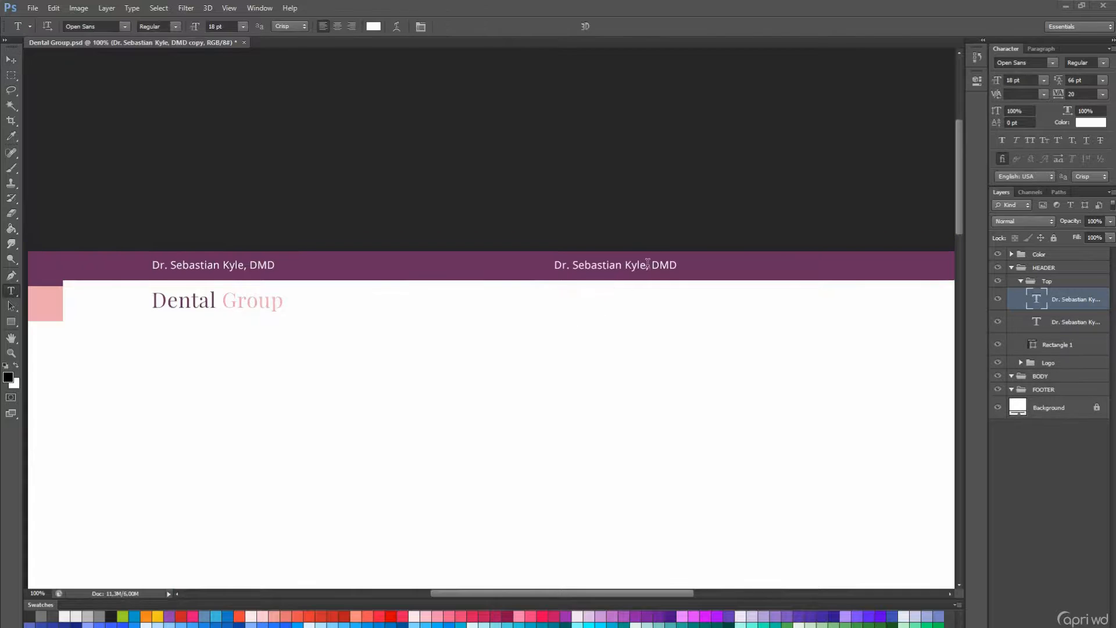
{"action": "left_click", "coordinate": [647, 263]}
{"action": "key", "text": "ctrl+a"}
{"action": "type", "text": "183"}
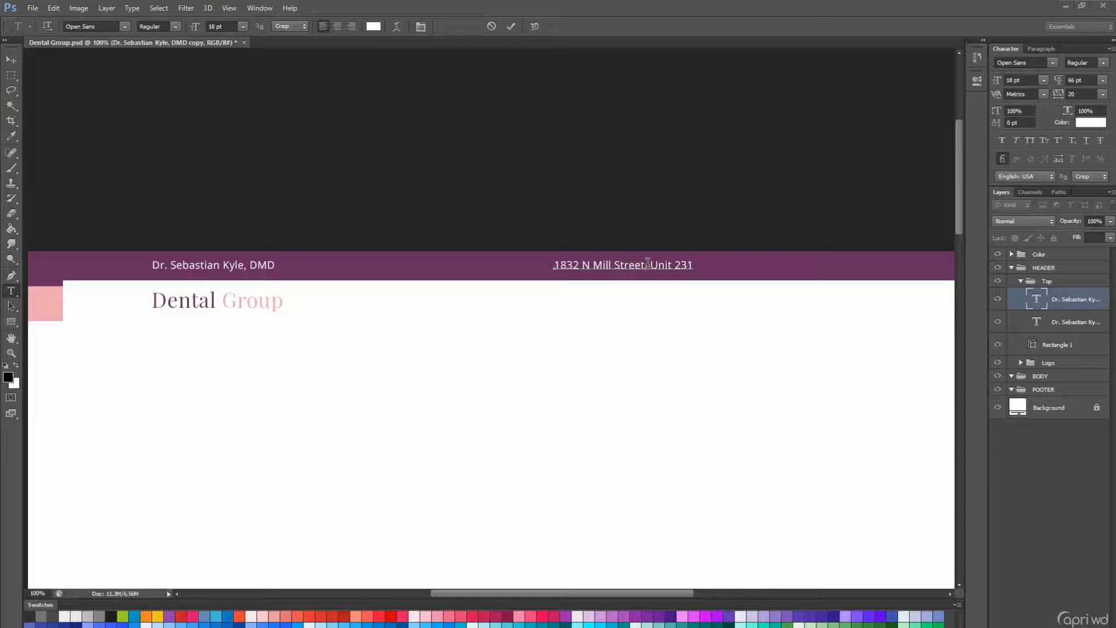
{"action": "key", "text": "ctrl+Return"}
Duplicate the street address text to its right and replace the copy with the city, country and postal code.
{"action": "key", "text": "v"}
{"action": "left_click_drag", "start_coordinate": [633, 273], "coordinate": [813, 300]}
{"action": "scroll", "coordinate": [814, 296], "scroll_direction": "down", "scroll_amount": 2}
{"action": "key", "text": "t"}
{"action": "left_click", "coordinate": [812, 255]}
{"action": "key", "text": "ctrl+a"}
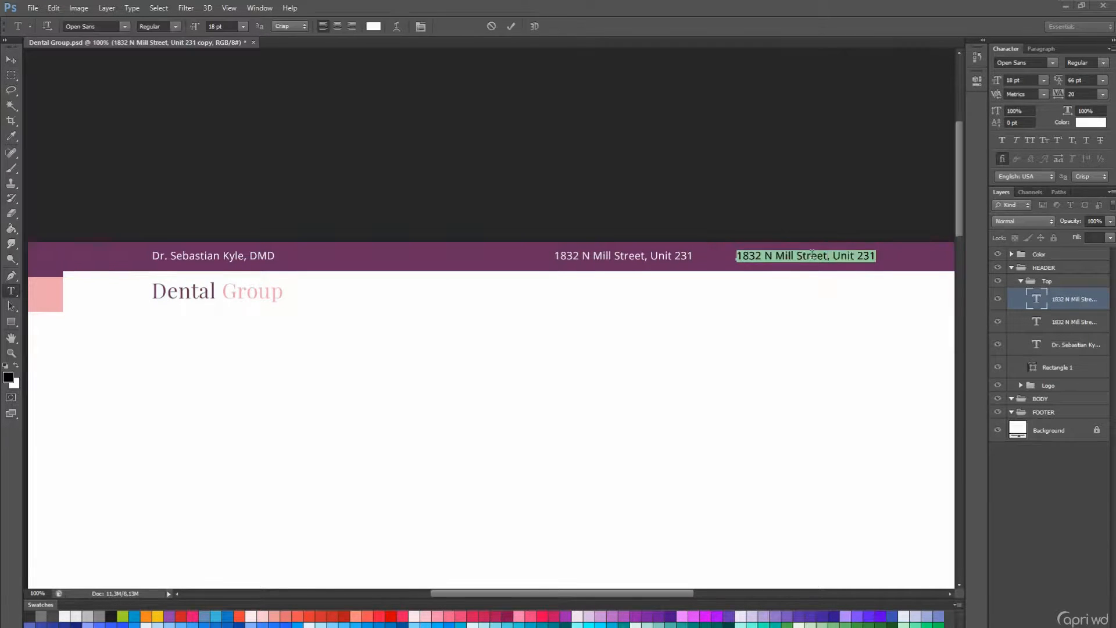
{"action": "type", "text": "New york , USA"}
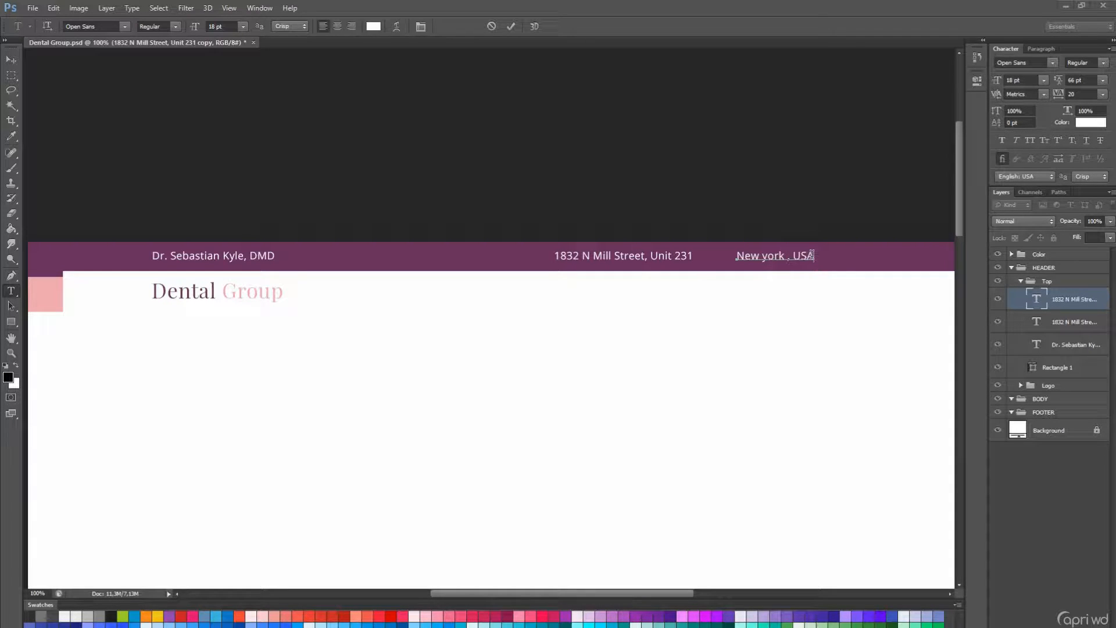
{"action": "type", "text": "283212"}
{"action": "key", "text": "ctrl+Return"}
Move the city and postal code text left to end at the right margin guide.
{"action": "key", "text": "v"}
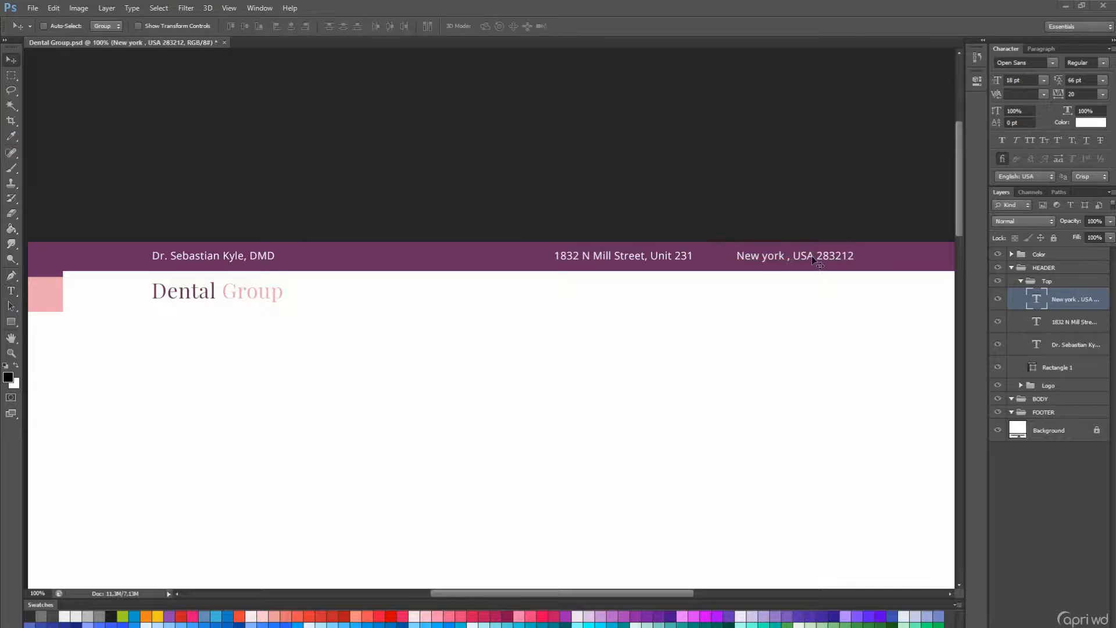
{"action": "scroll", "coordinate": [812, 256], "scroll_direction": "down", "scroll_amount": 1}
{"action": "key", "text": "ctrl+semicolon"}
{"action": "left_click_drag", "start_coordinate": [883, 242], "coordinate": [864, 242]}
{"action": "key", "text": "ctrl+semicolon"}
Set the font size of all three text layers in the Top group to 16 pt.
{"action": "left_click", "coordinate": [1057, 328]}
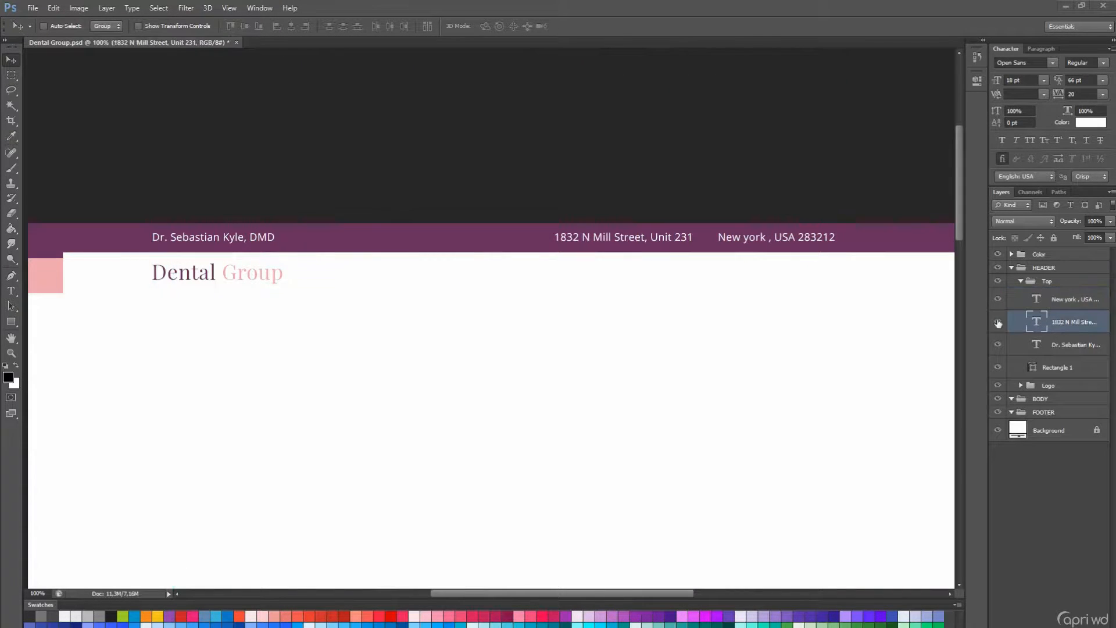
{"action": "left_click", "coordinate": [1068, 345]}
{"action": "left_click", "coordinate": [1071, 301], "text": "shift"}
{"action": "key", "text": "t"}
{"action": "left_click", "coordinate": [231, 27]}
{"action": "scroll", "coordinate": [231, 28], "scroll_direction": "down", "scroll_amount": 3}
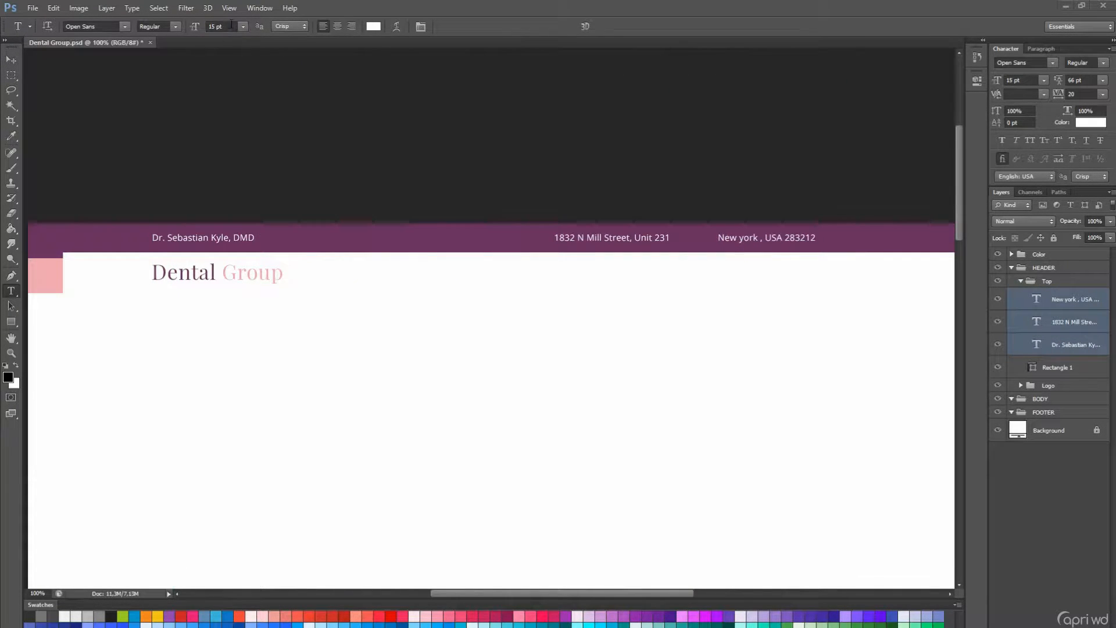
{"action": "scroll", "coordinate": [232, 28], "scroll_direction": "up", "scroll_amount": 1}
{"action": "key", "text": "Return"}
Show the guides and nudge the city and postal code text right until it ends at the right margin guide.
{"action": "key", "text": "v"}
{"action": "key", "text": "ctrl+semicolon"}
{"action": "left_click", "coordinate": [1054, 297]}
{"action": "key", "text": "Right"}
{"action": "key", "text": "Right"}
{"action": "key", "text": "Right"}
{"action": "key", "text": "Right"}
{"action": "key", "text": "Right"}
{"action": "key", "text": "Right"}
{"action": "key", "text": "Right"}
{"action": "key", "text": "Right"}
{"action": "key", "text": "Right"}
{"action": "key", "text": "Right"}
{"action": "key", "text": "Right"}
{"action": "key", "text": "Right"}
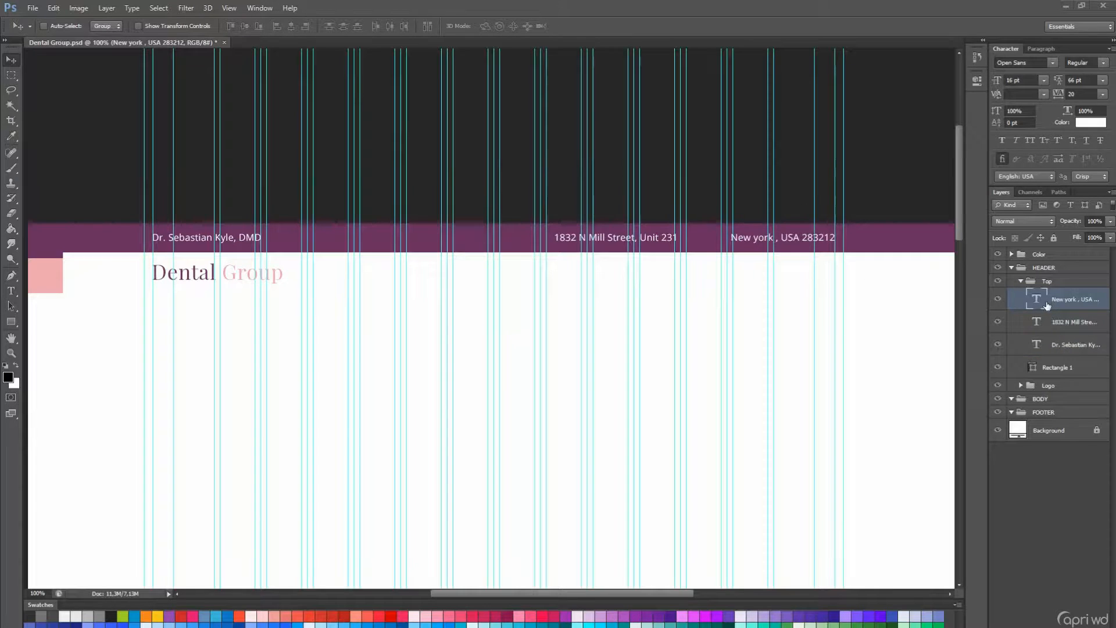
Nudge the street address text so that it starts at the nearest column guide on its left.
{"action": "left_click", "coordinate": [1058, 327]}
{"action": "key", "text": "Right"}
{"action": "key", "text": "Right"}
{"action": "key", "text": "Right"}
{"action": "key", "text": "Right"}
{"action": "key", "text": "Right"}
{"action": "key", "text": "Right"}
{"action": "key", "text": "Right"}
{"action": "key", "text": "Right"}
{"action": "key", "text": "Right"}
{"action": "key", "text": "Right"}
{"action": "key", "text": "Right"}
{"action": "key", "text": "Right"}
{"action": "key", "text": "Right"}
{"action": "key", "text": "Right"}
{"action": "key", "text": "Right"}
{"action": "key", "text": "Right"}
{"action": "key", "text": "Right"}
{"action": "key", "text": "Right"}
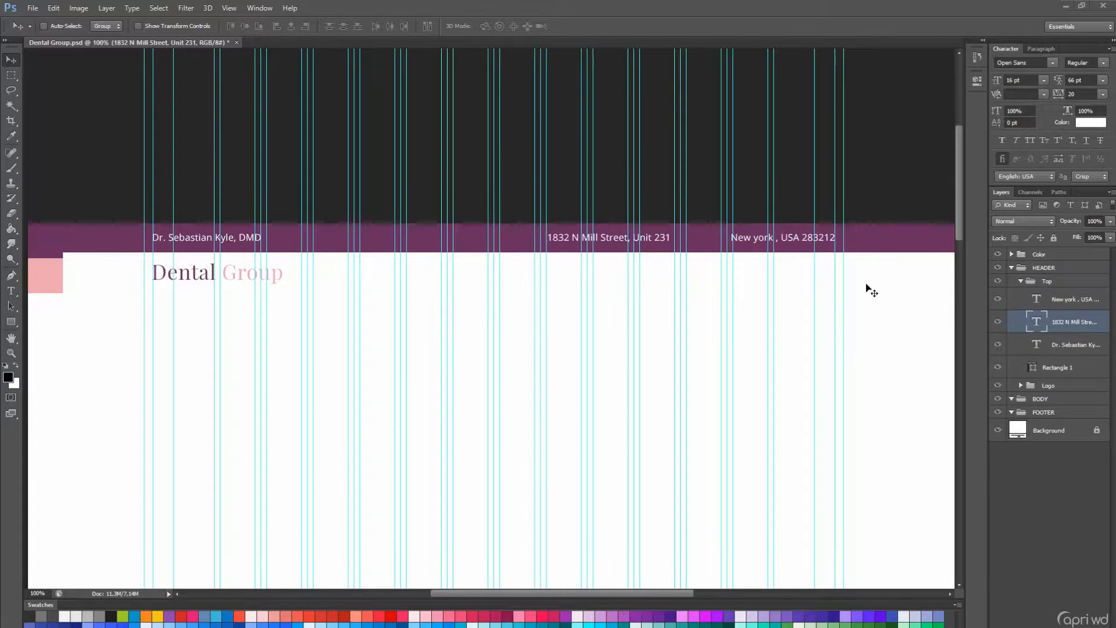
Nudge the street address text to the right and save the document with the guides hidden.
{"action": "scroll", "coordinate": [868, 289], "scroll_direction": "down", "scroll_amount": 1}
{"action": "key", "text": "Right"}
{"action": "key", "text": "Right"}
{"action": "key", "text": "Right"}
{"action": "key", "text": "ctrl+semicolon"}
{"action": "left_click", "coordinate": [1021, 281]}
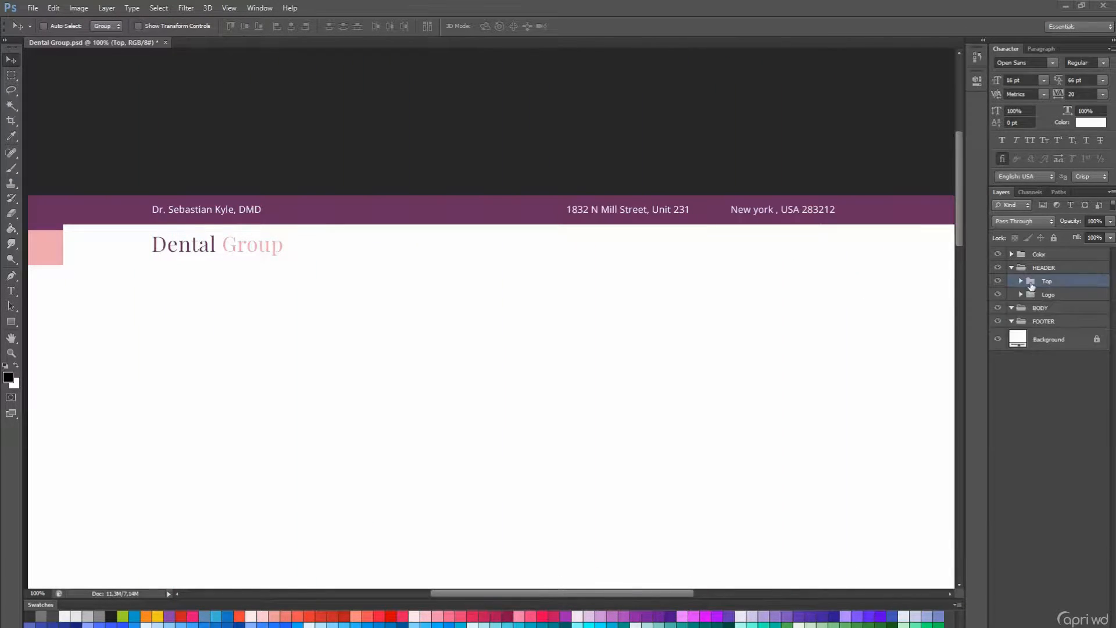
{"action": "left_click_drag", "start_coordinate": [779, 270], "coordinate": [797, 279]}
{"action": "key", "text": "ctrl+s"}
Add the clinic's phone number as text below the top bar, in the bar's sampled purple at 30 pt.
{"action": "key", "text": "t"}
{"action": "left_click", "coordinate": [373, 26]}
{"action": "left_click", "coordinate": [69, 217]}
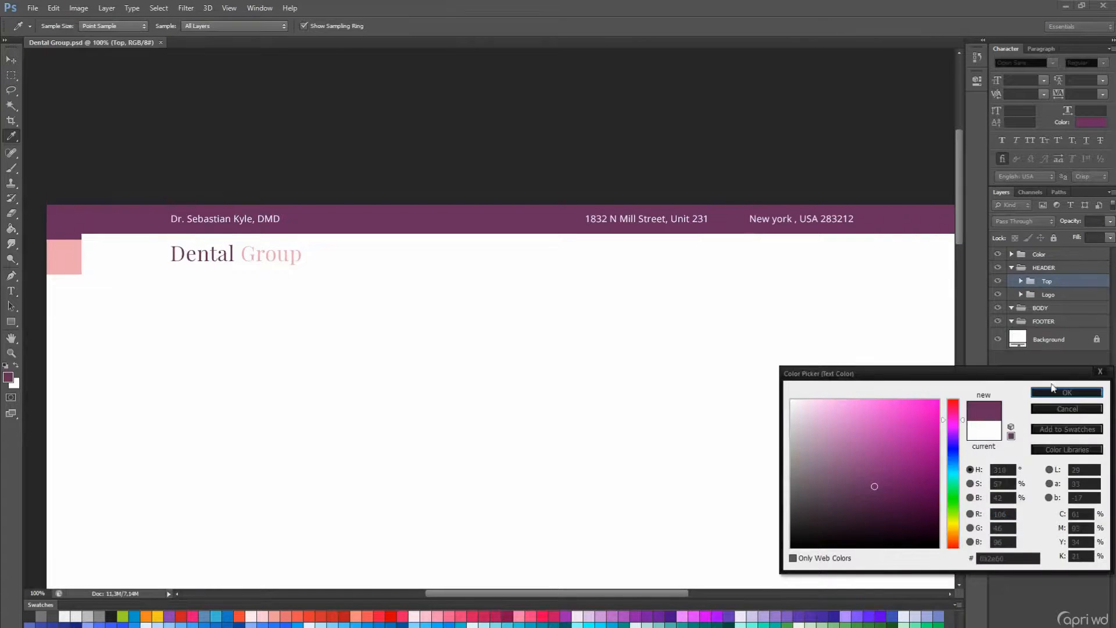
{"action": "left_click", "coordinate": [1066, 391]}
{"action": "left_click", "coordinate": [704, 273]}
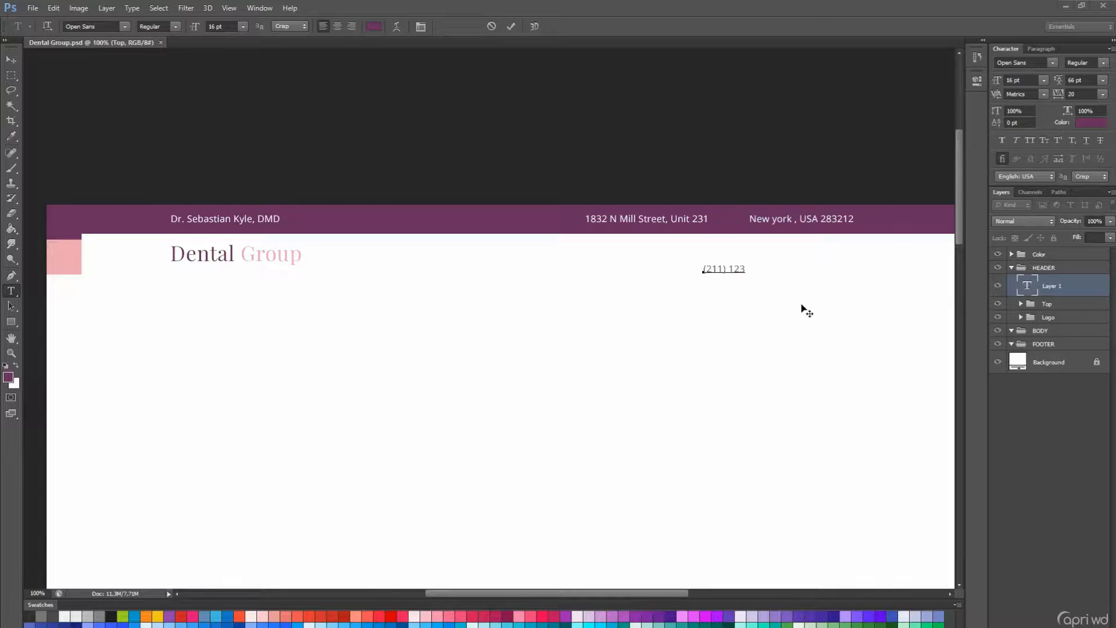
{"action": "type", "text": "(211) 123 4329"}
{"action": "key", "text": "ctrl+Return"}
{"action": "left_click", "coordinate": [242, 26]}
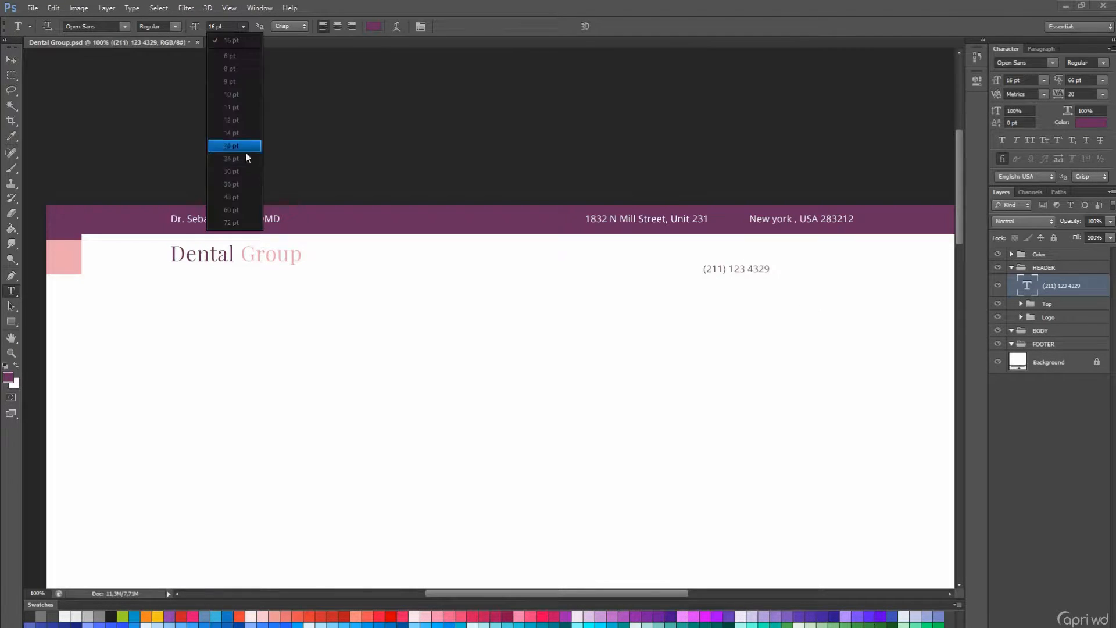
{"action": "left_click", "coordinate": [253, 171]}
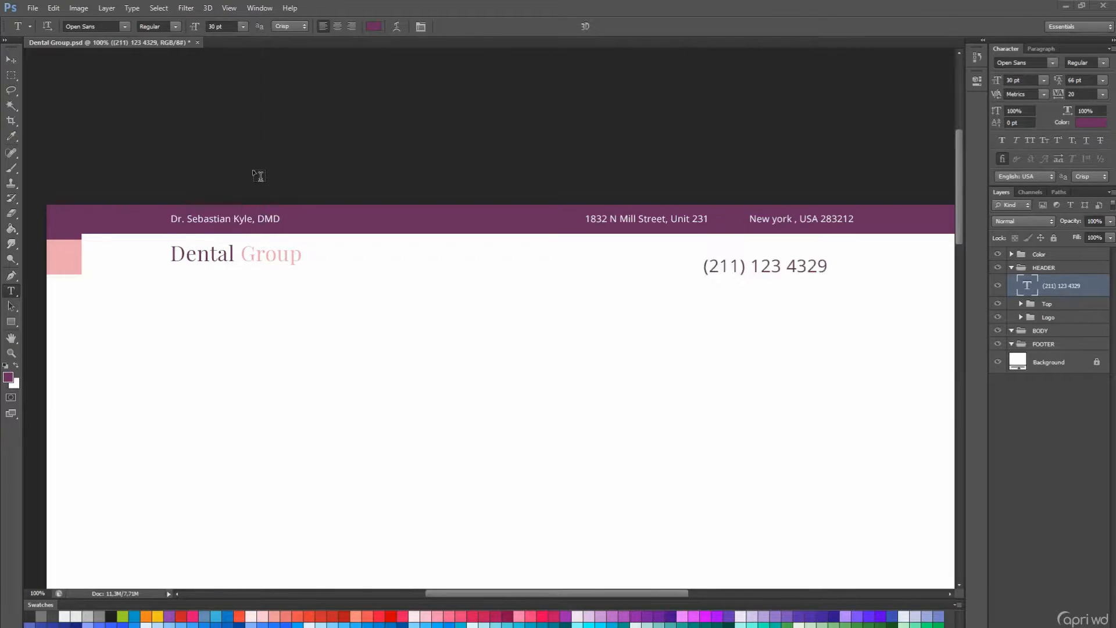
{"action": "left_click", "coordinate": [100, 25]}
{"action": "type", "text": "Play"}
{"action": "key", "text": "Return"}
{"action": "key", "text": "ctrl+z"}
Set the phone number to the Bold style and move it left, right beside the logo text.
{"action": "left_click", "coordinate": [177, 27]}
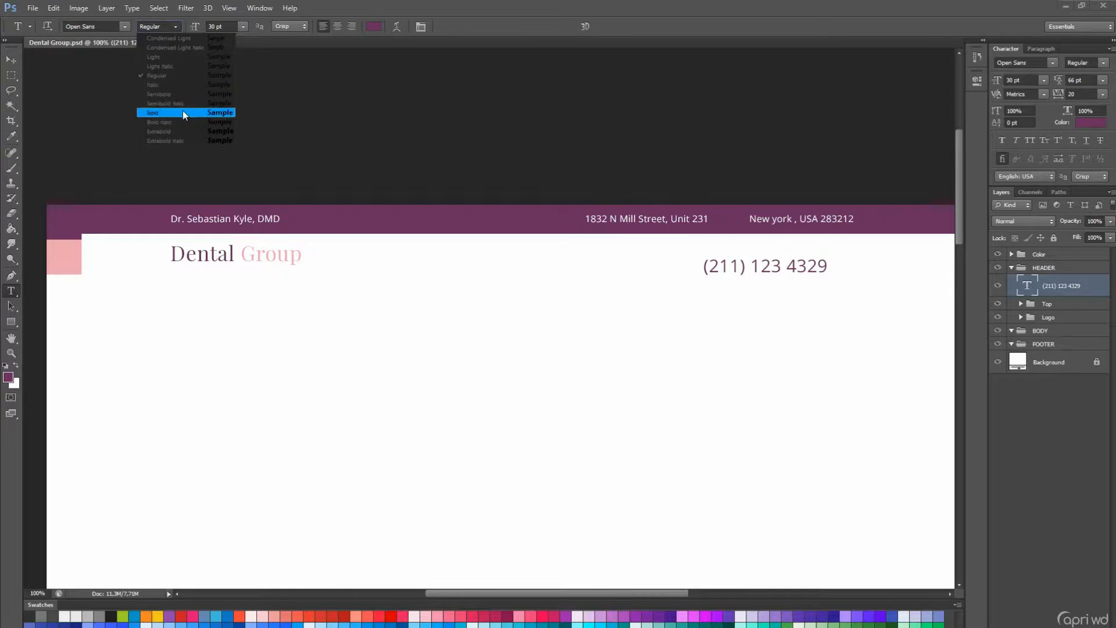
{"action": "left_click", "coordinate": [183, 112]}
{"action": "key", "text": "v"}
{"action": "left_click_drag", "start_coordinate": [793, 351], "coordinate": [391, 342]}
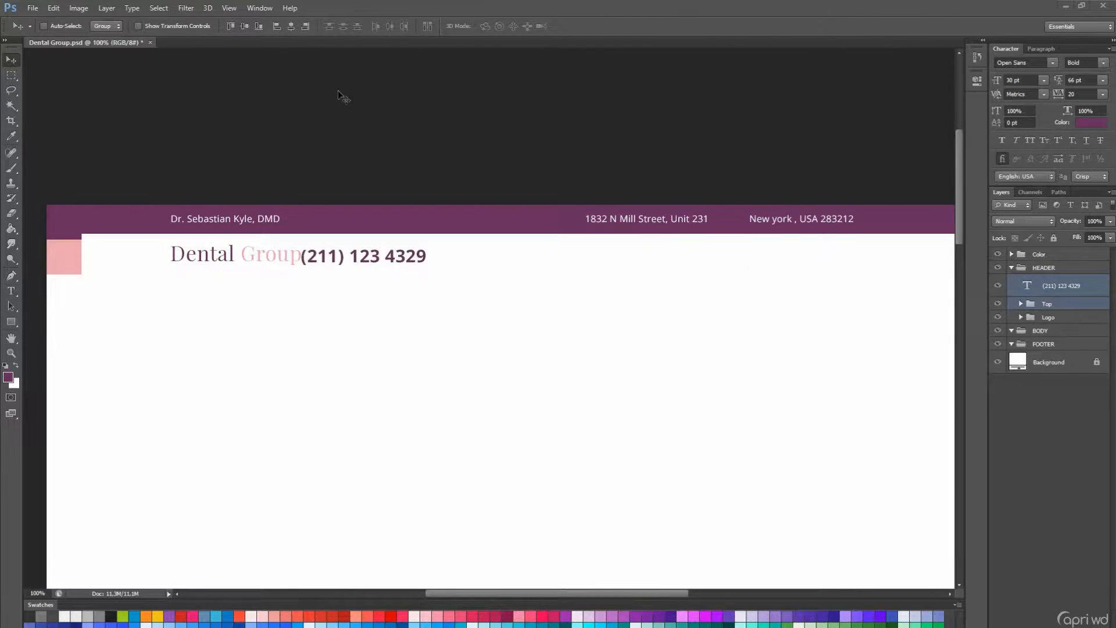
Align the phone number and the Logo group by their vertical centers and nudge both down.
{"action": "left_click", "coordinate": [244, 26]}
{"action": "key", "text": "ctrl+z"}
{"action": "left_click", "coordinate": [1056, 286], "text": "ctrl"}
{"action": "left_click", "coordinate": [1056, 287]}
{"action": "left_click", "coordinate": [1049, 317], "text": "ctrl"}
{"action": "left_click", "coordinate": [245, 26]}
{"action": "key", "text": "shift+Down"}
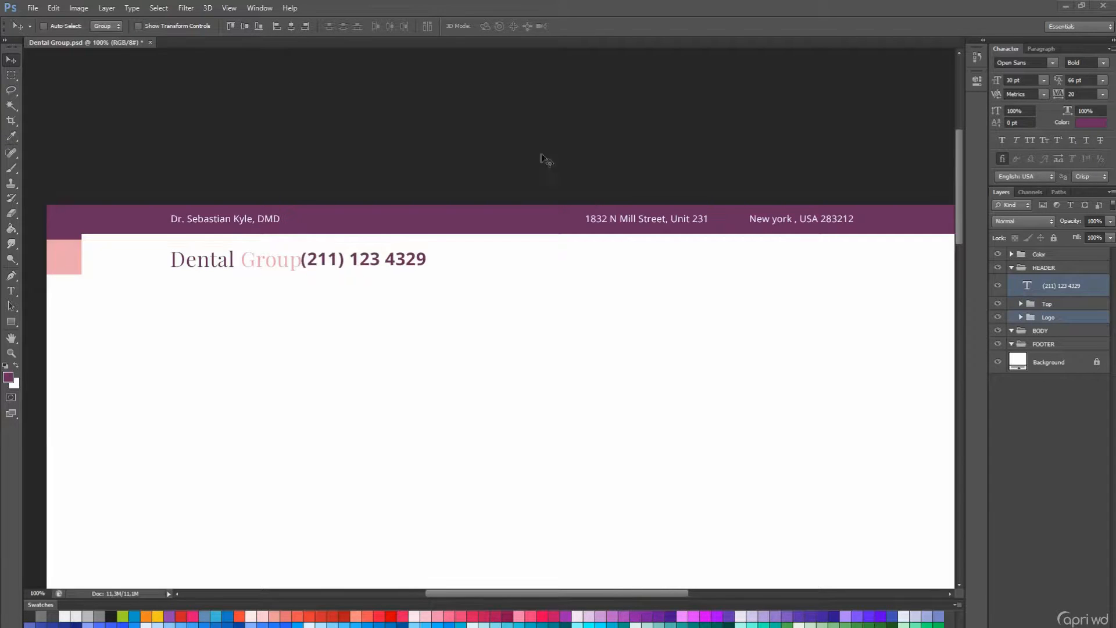
{"action": "key", "text": "Down"}
{"action": "key", "text": "Down"}
{"action": "key", "text": "Down"}
{"action": "key", "text": "Down"}
Move the phone number to the right half of the header and put it in a saved group named Phone.
{"action": "left_click", "coordinate": [1036, 289]}
{"action": "left_click_drag", "start_coordinate": [337, 302], "coordinate": [668, 302]}
{"action": "key", "text": "ctrl+g"}
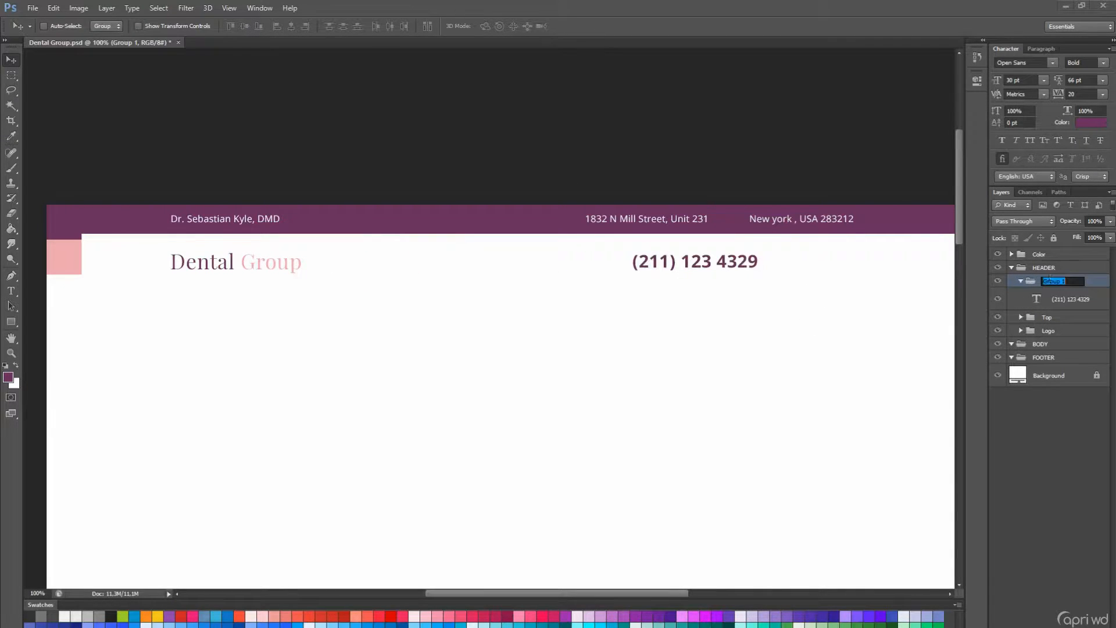
{"action": "key", "text": "ctrl+s"}
Try drawing a rounded rectangle with a radius of 10 to the right of the phone number.
{"action": "scroll", "coordinate": [861, 283], "scroll_direction": "down", "scroll_amount": 3}
{"action": "scroll", "coordinate": [814, 283], "scroll_direction": "up", "scroll_amount": 2}
{"action": "left_click_drag", "start_coordinate": [11, 322], "coordinate": [64, 331]}
{"action": "double_click", "coordinate": [447, 26]}
{"action": "type", "text": "10"}
{"action": "key", "text": "Return"}
{"action": "left_click_drag", "start_coordinate": [786, 243], "coordinate": [885, 271]}
{"action": "key", "text": "ctrl+z"}
Draw a purple rounded rectangle with a corner radius of 333 to the right of the phone number.
{"action": "double_click", "coordinate": [445, 27]}
{"action": "type", "text": "333"}
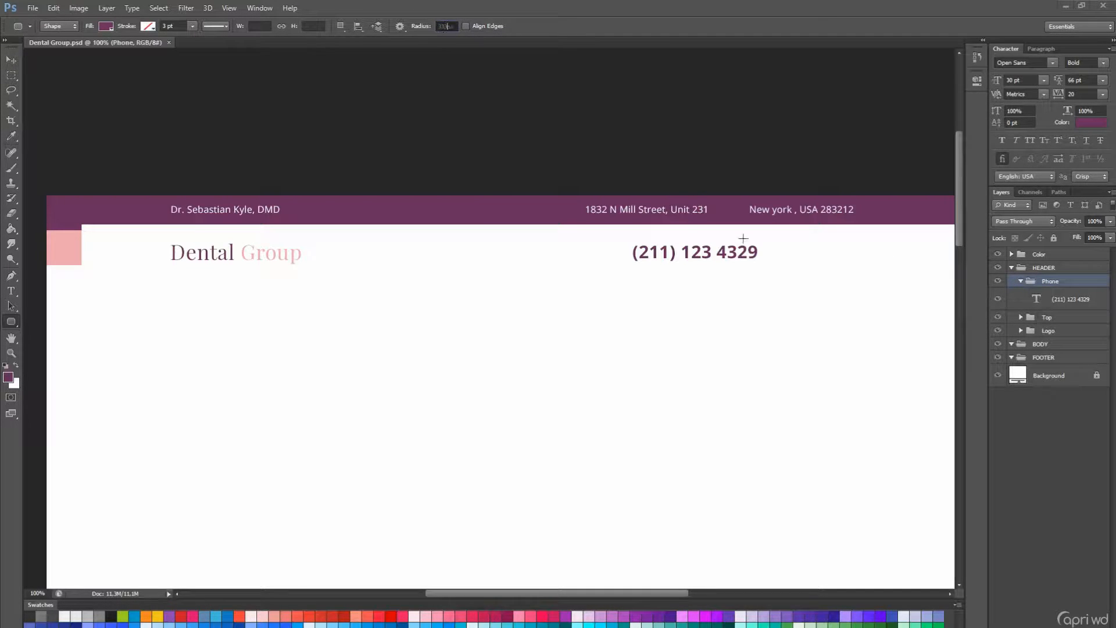
{"action": "left_click_drag", "start_coordinate": [773, 251], "coordinate": [858, 302]}
Align the rounded rectangle, the phone number and the Logo group by their vertical centers.
{"action": "key", "text": "v"}
{"action": "left_click", "coordinate": [1037, 318], "text": "ctrl"}
{"action": "left_click", "coordinate": [1037, 353], "text": "ctrl"}
{"action": "left_click", "coordinate": [244, 27]}
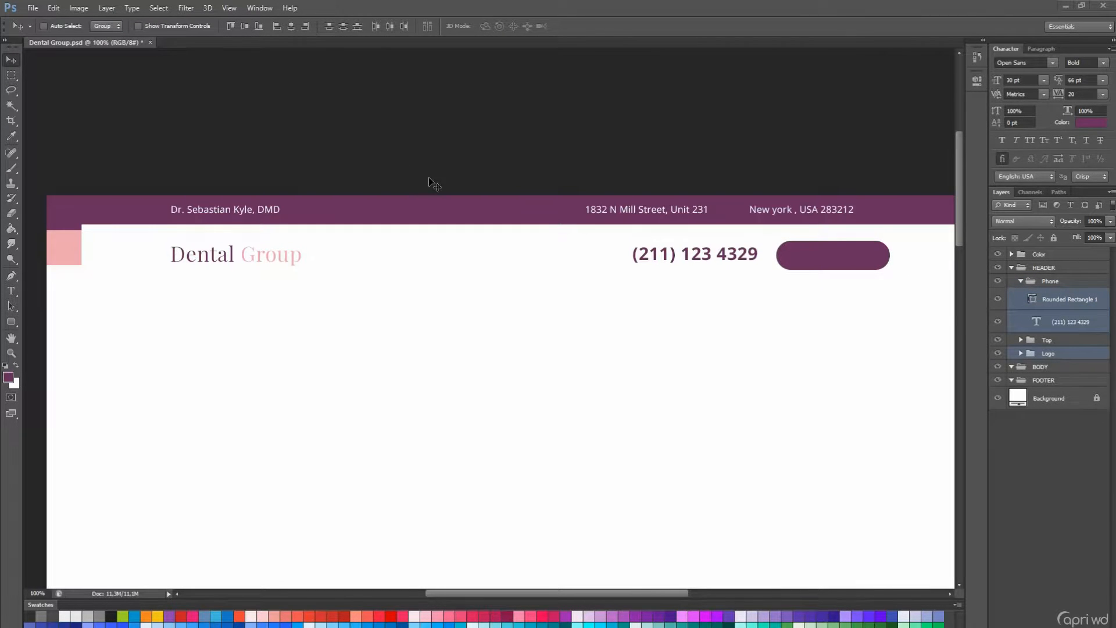
Take the rounded rectangle out of the Phone group and place it in its own group named CTA.
{"action": "left_click", "coordinate": [1067, 299]}
{"action": "mouse_move", "coordinate": [1067, 298]}
{"action": "left_mouse_down"}
{"action": "mouse_move", "coordinate": [1055, 292]}
{"action": "mouse_move", "coordinate": [1063, 286]}
{"action": "left_mouse_up"}
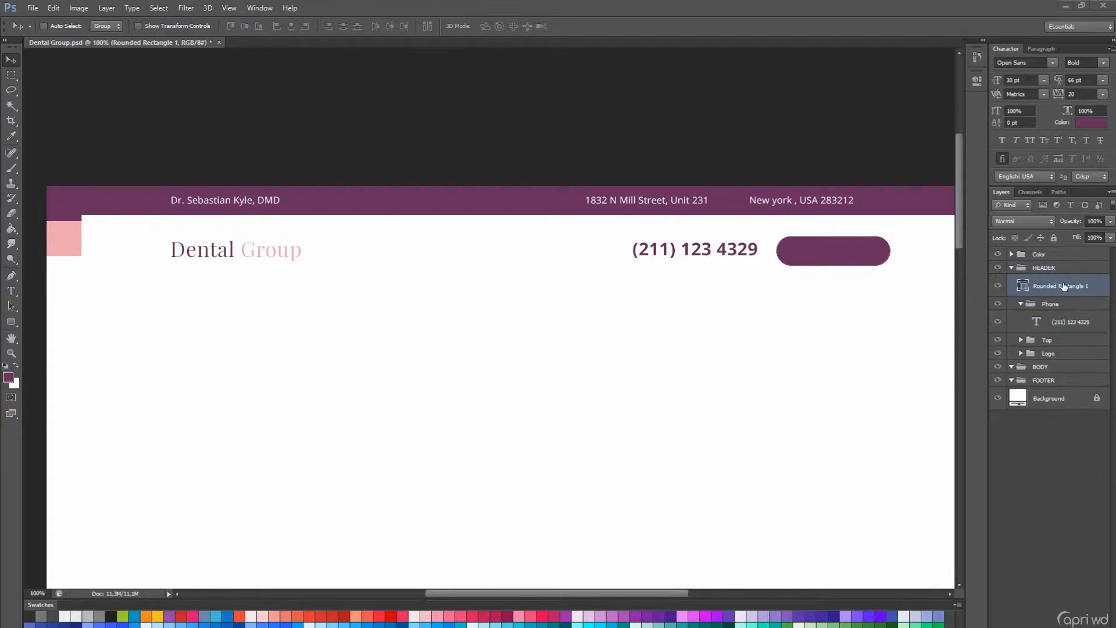
{"action": "key", "text": "ctrl+g"}
{"action": "double_click", "coordinate": [1055, 281]}
{"action": "type", "text": "CTAS"}
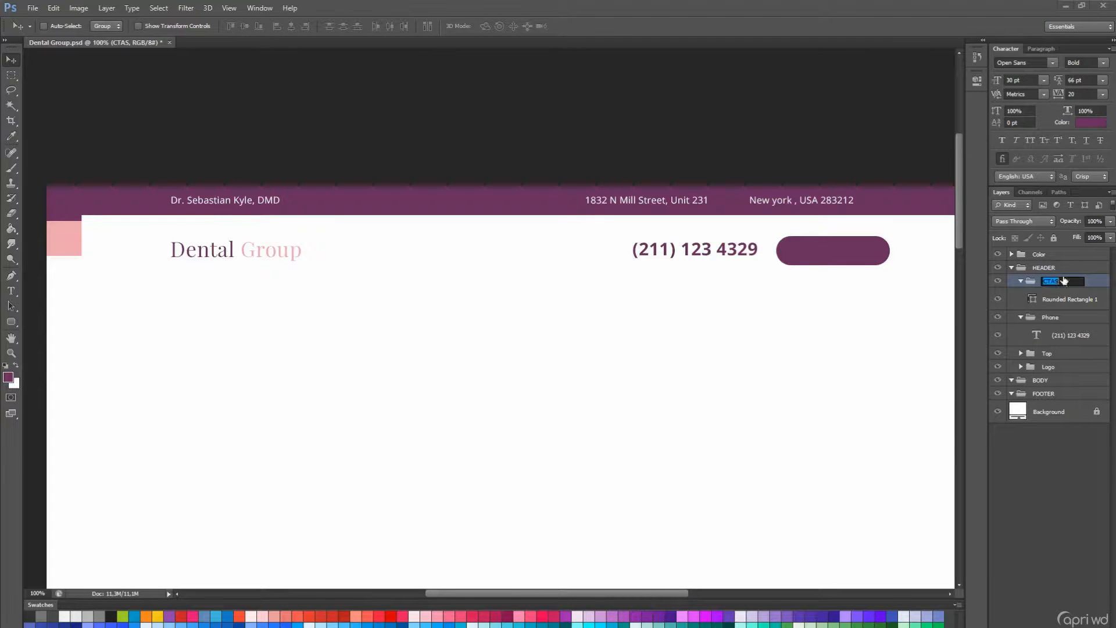
{"action": "key", "text": "Return"}
Add the text "Request Appointment" just below the rounded rectangle in the CTA group.
{"action": "key", "text": "t"}
{"action": "left_click", "coordinate": [785, 290]}
{"action": "type", "text": "R"}
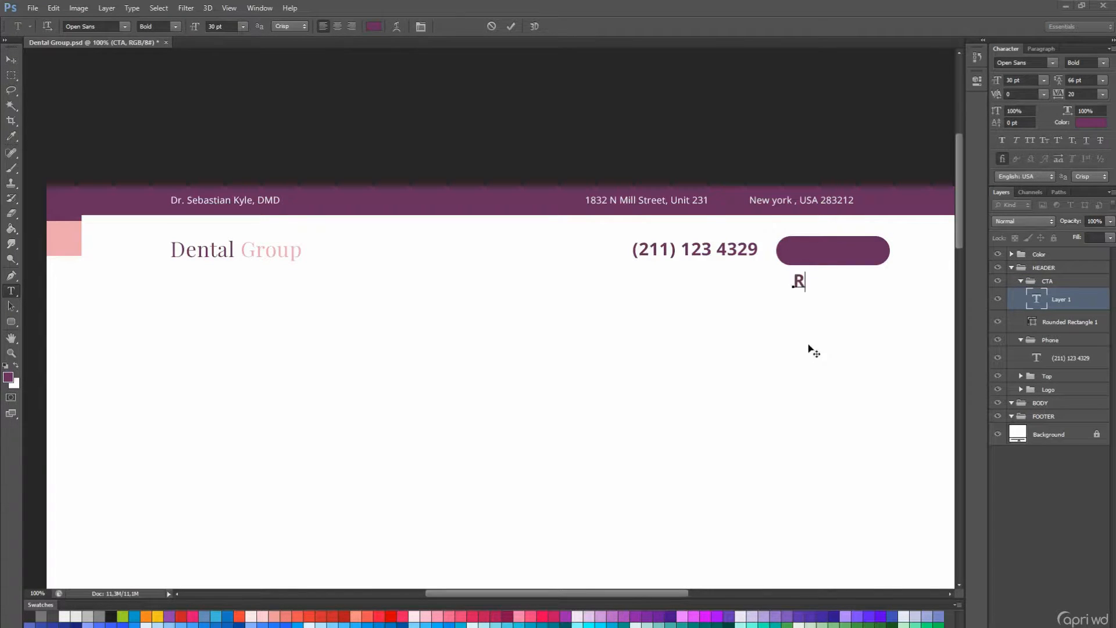
{"action": "type", "text": "equest Appointment"}
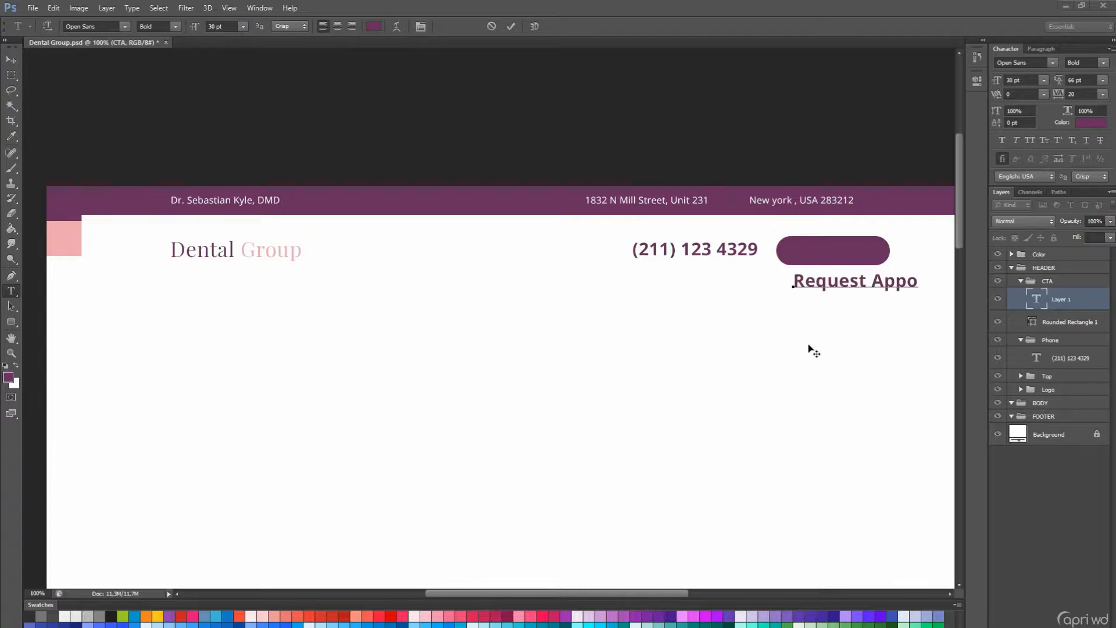
{"action": "key", "text": "ctrl+Return"}
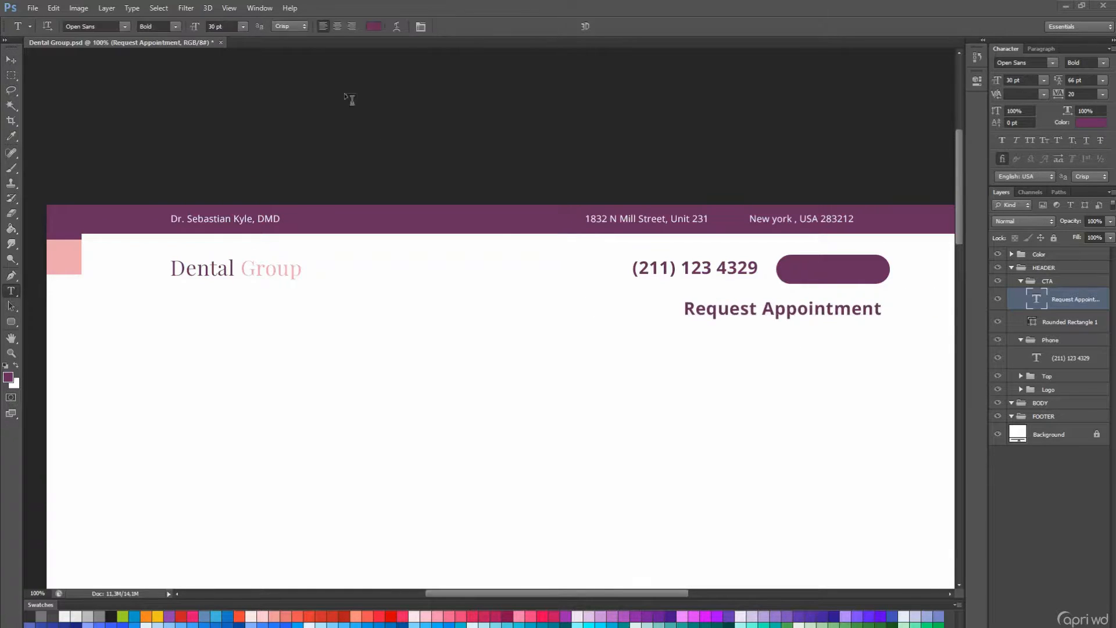
Set the Request Appointment text to 14 pt and move it up over the rounded rectangle.
{"action": "left_click", "coordinate": [243, 27]}
{"action": "left_click", "coordinate": [228, 160]}
{"action": "left_click_drag", "start_coordinate": [403, 423], "coordinate": [490, 380], "text": "ctrl"}
{"action": "scroll", "coordinate": [486, 363], "scroll_direction": "up", "scroll_amount": 1}
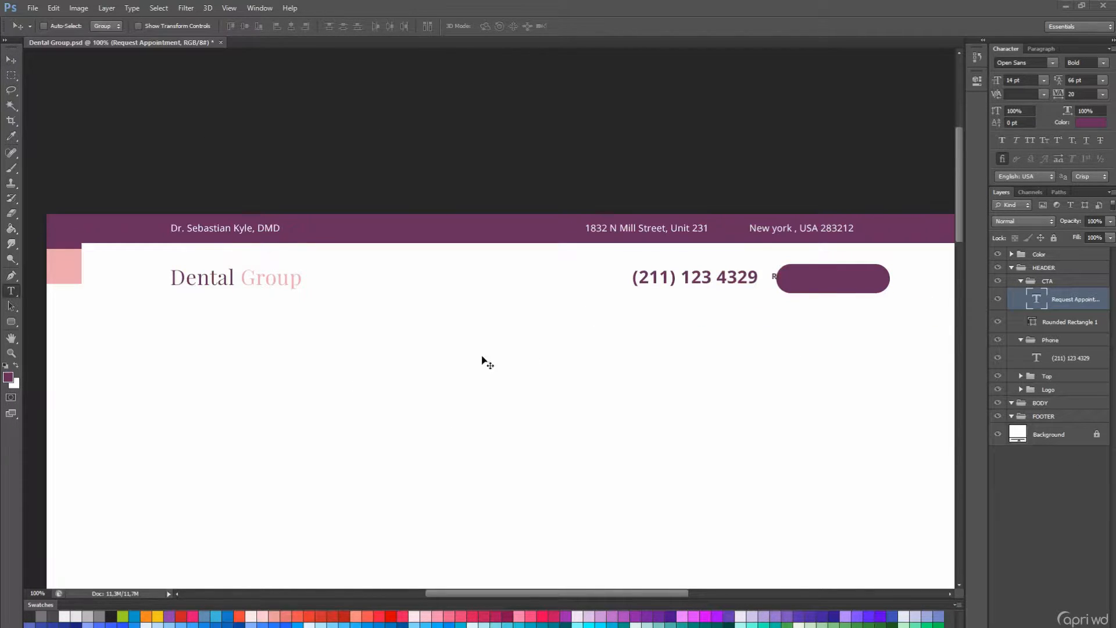
Try a white fill on the rounded rectangle.
{"action": "double_click", "coordinate": [1032, 322]}
{"action": "left_click", "coordinate": [889, 339]}
{"action": "left_click", "coordinate": [1063, 411]}
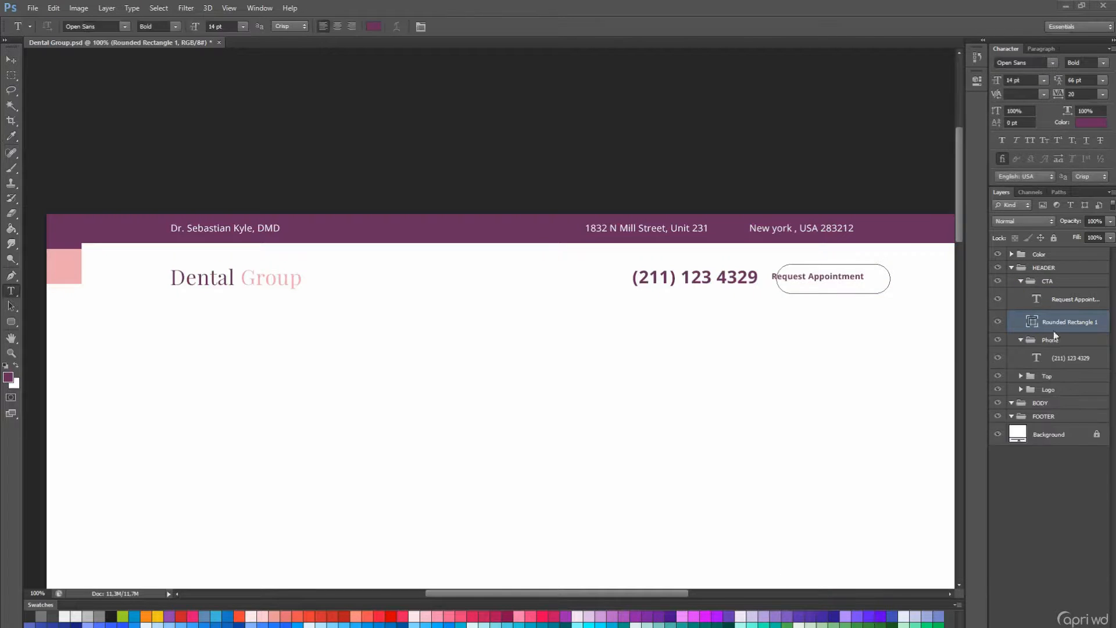
Fill the rounded rectangle with the pink sampled from the color square at the page's left edge.
{"action": "double_click", "coordinate": [1032, 322]}
{"action": "left_click", "coordinate": [68, 266]}
{"action": "key", "text": "Return"}
Make the Request Appointment text white and all caps, and shift it right onto the pink button.
{"action": "left_click", "coordinate": [1075, 299]}
{"action": "key", "text": "t"}
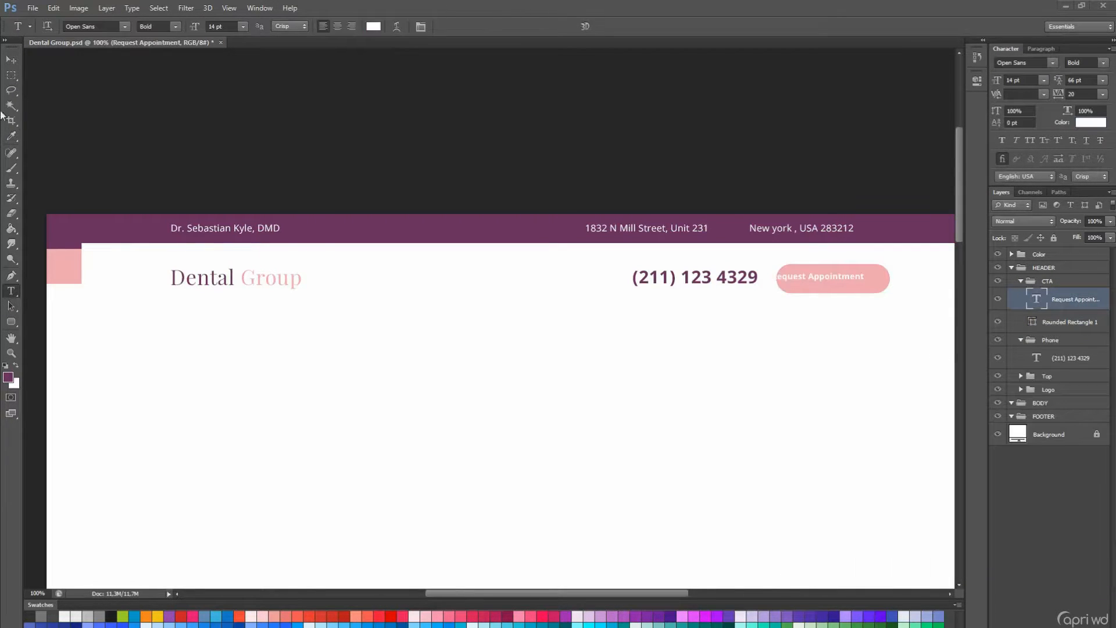
{"action": "key", "text": "v"}
{"action": "left_click_drag", "start_coordinate": [807, 447], "coordinate": [815, 447]}
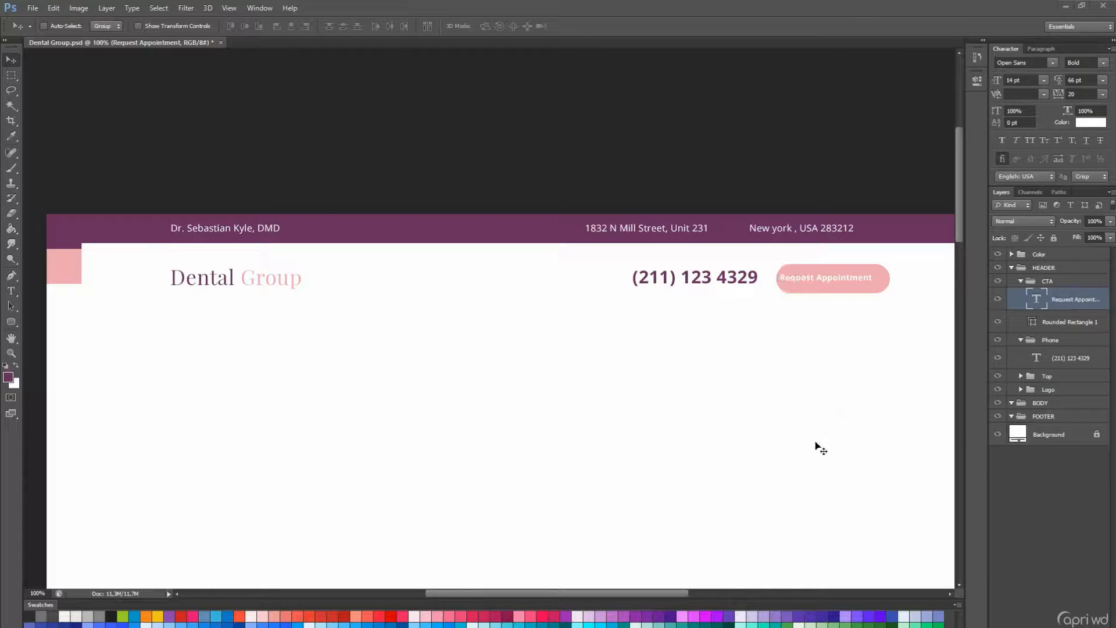
{"action": "left_click", "coordinate": [1034, 144]}
Stretch the pink button's left end to a total width of 235 px and center the Request Appointment text on it.
{"action": "key", "text": "a"}
{"action": "left_click_drag", "start_coordinate": [708, 190], "coordinate": [835, 351]}
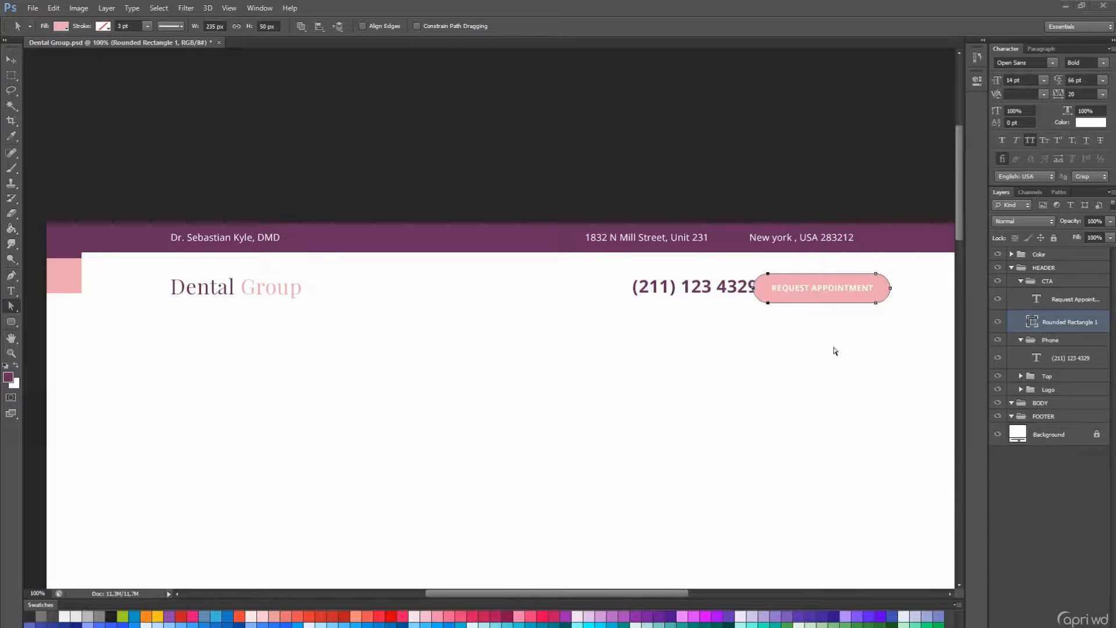
{"action": "left_click", "coordinate": [1032, 321], "text": "ctrl"}
{"action": "left_click", "coordinate": [1076, 299]}
{"action": "key", "text": "v"}
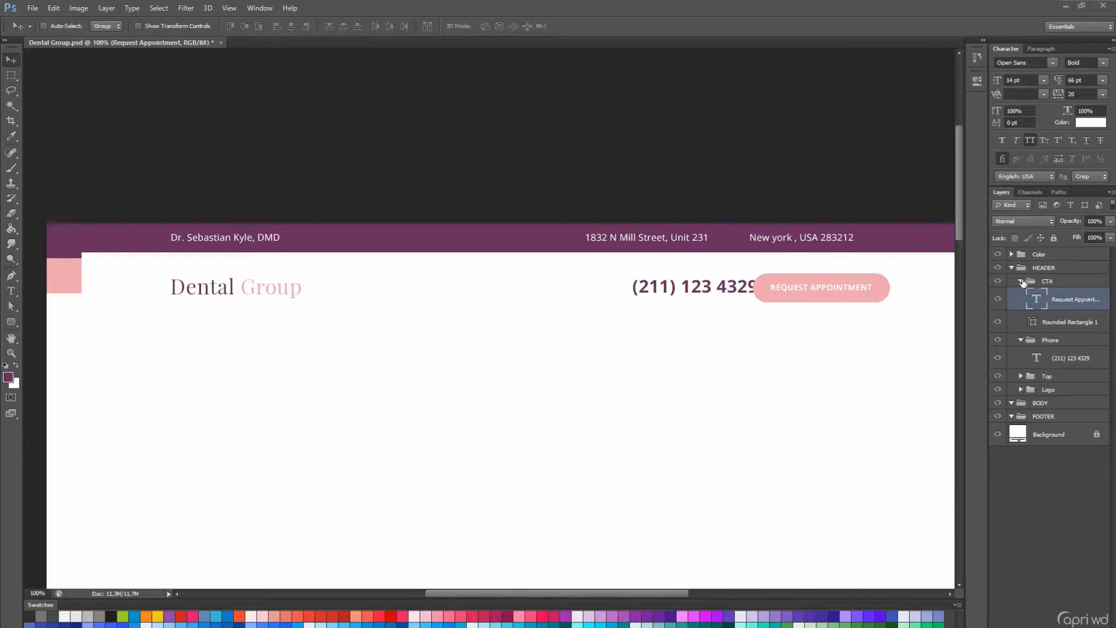
Move the Phone group left so it clears the pink button, and collapse the CTA and Phone groups.
{"action": "left_click", "coordinate": [1022, 281]}
{"action": "left_click", "coordinate": [1048, 294]}
{"action": "left_click_drag", "start_coordinate": [762, 319], "coordinate": [732, 319]}
{"action": "left_click", "coordinate": [1021, 295]}
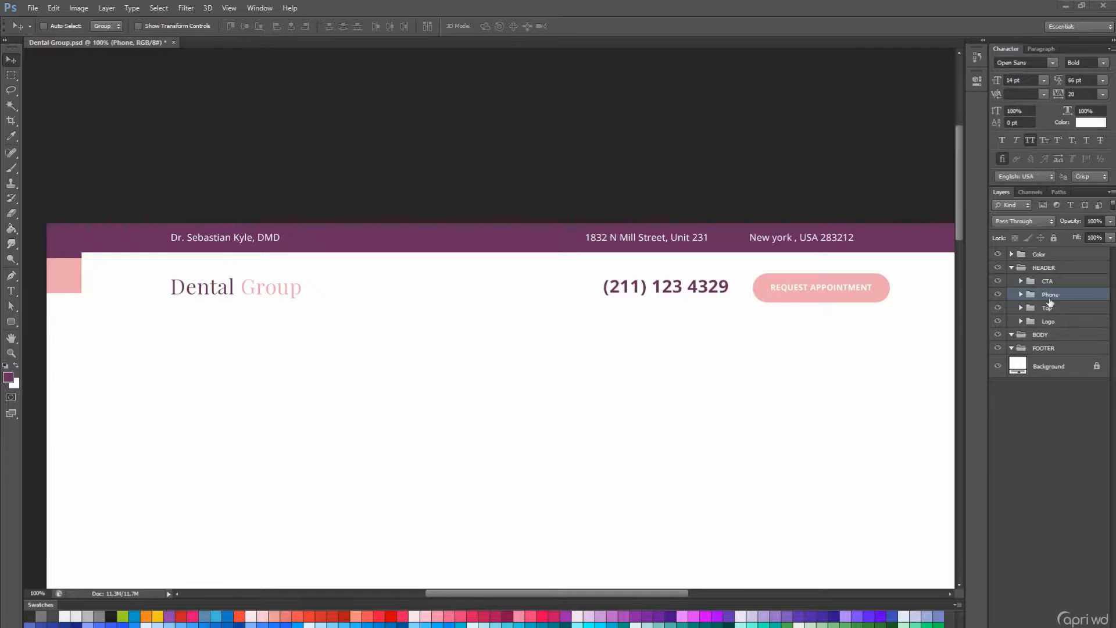
Place the Top group above CTA in the layer order and shift the CTA, Phone and Logo groups down.
{"action": "left_click_drag", "start_coordinate": [1048, 305], "coordinate": [1046, 281]}
{"action": "left_click", "coordinate": [1047, 294]}
{"action": "left_click", "coordinate": [1048, 321], "text": "shift"}
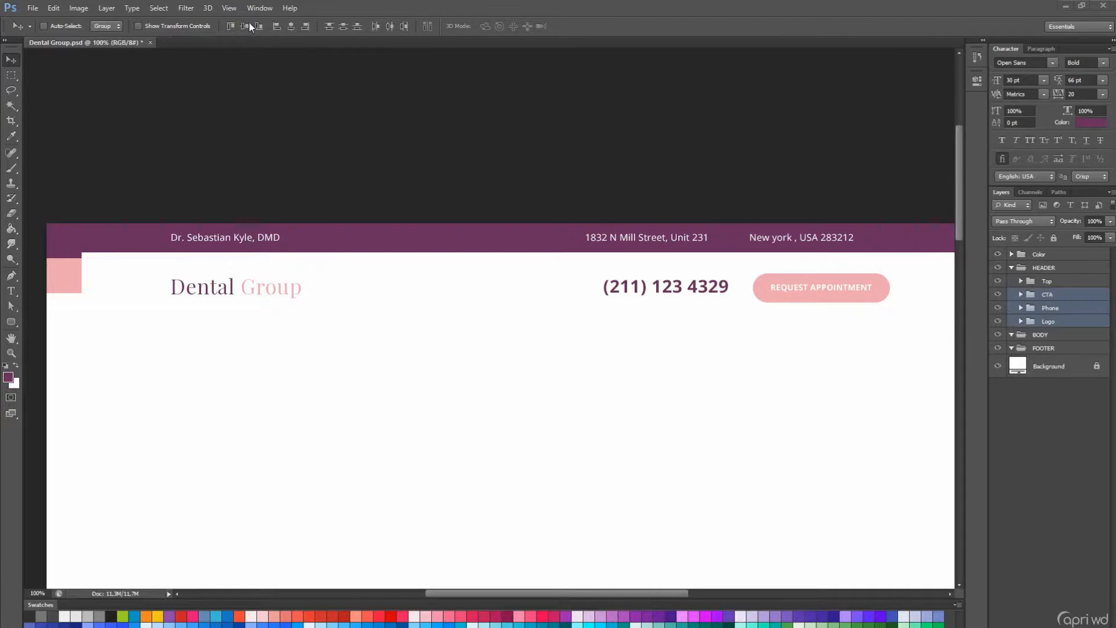
{"action": "scroll", "coordinate": [740, 282], "scroll_direction": "down", "scroll_amount": 1}
{"action": "key", "text": "shift+Down"}
Show the guides and nudge the CTA, Phone and Logo groups left until the button ends at the right margin guide.
{"action": "key", "text": "ctrl+;"}
{"action": "key", "text": "shift+Left"}
{"action": "key", "text": "shift+Left"}
{"action": "key", "text": "shift+Left"}
{"action": "key", "text": "shift+Left"}
{"action": "key", "text": "shift+Left"}
{"action": "key", "text": "shift+Left"}
{"action": "key", "text": "Left"}
{"action": "key", "text": "Left"}
{"action": "key", "text": "Left"}
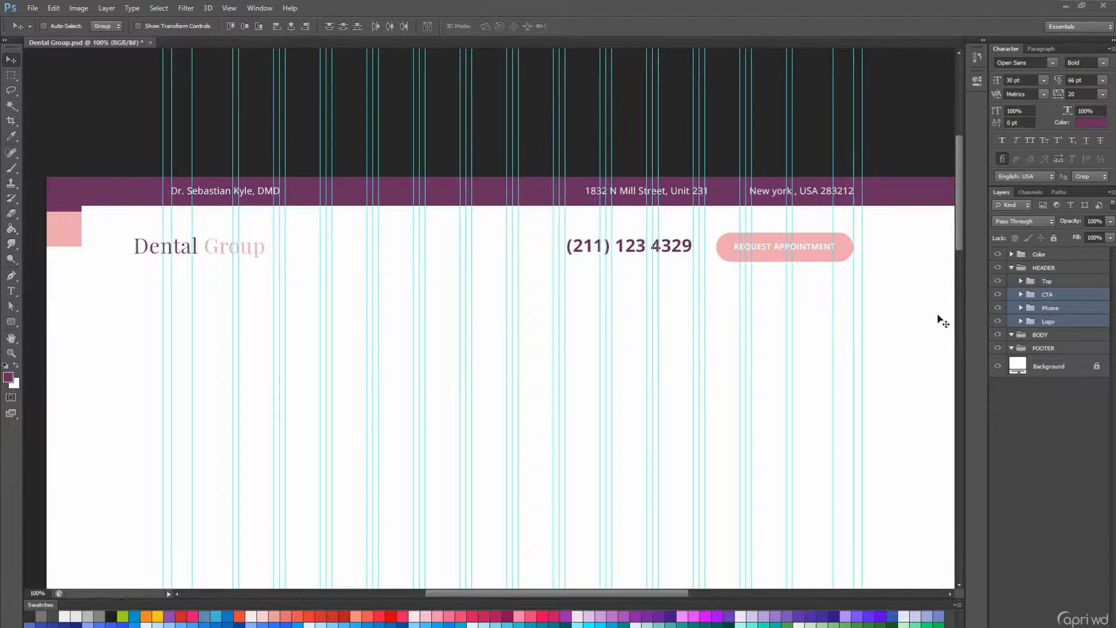
Nudge the Logo group right to start at the left margin guide, and hide the guides.
{"action": "left_click", "coordinate": [1048, 322]}
{"action": "key", "text": "shift+Right"}
{"action": "key", "text": "shift+Right"}
{"action": "key", "text": "shift+Right"}
{"action": "key", "text": "shift+Right"}
{"action": "key", "text": "shift+Right"}
{"action": "key", "text": "shift+Right"}
{"action": "key", "text": "Right"}
{"action": "key", "text": "Right"}
{"action": "key", "text": "ctrl+;"}
Try the Regular style on the phone number text.
{"action": "scroll", "coordinate": [782, 341], "scroll_direction": "down", "scroll_amount": 2}
{"action": "scroll", "coordinate": [783, 341], "scroll_direction": "up", "scroll_amount": 1}
{"action": "key", "text": "t"}
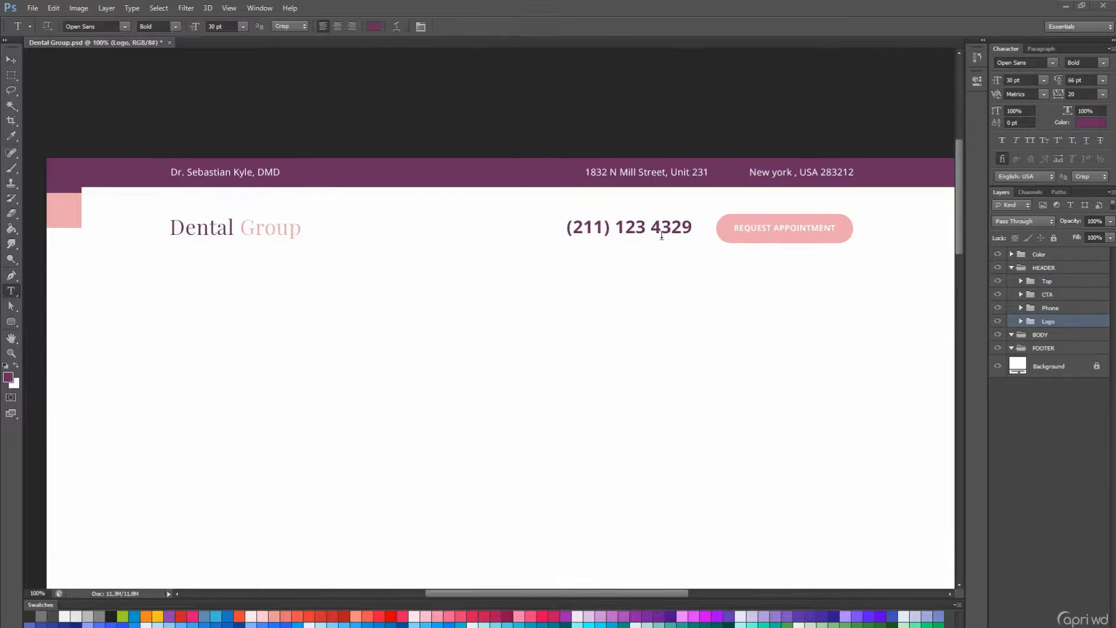
{"action": "left_click", "coordinate": [660, 231]}
{"action": "key", "text": "ctrl+Return"}
{"action": "left_click", "coordinate": [177, 26]}
{"action": "left_click", "coordinate": [184, 77]}
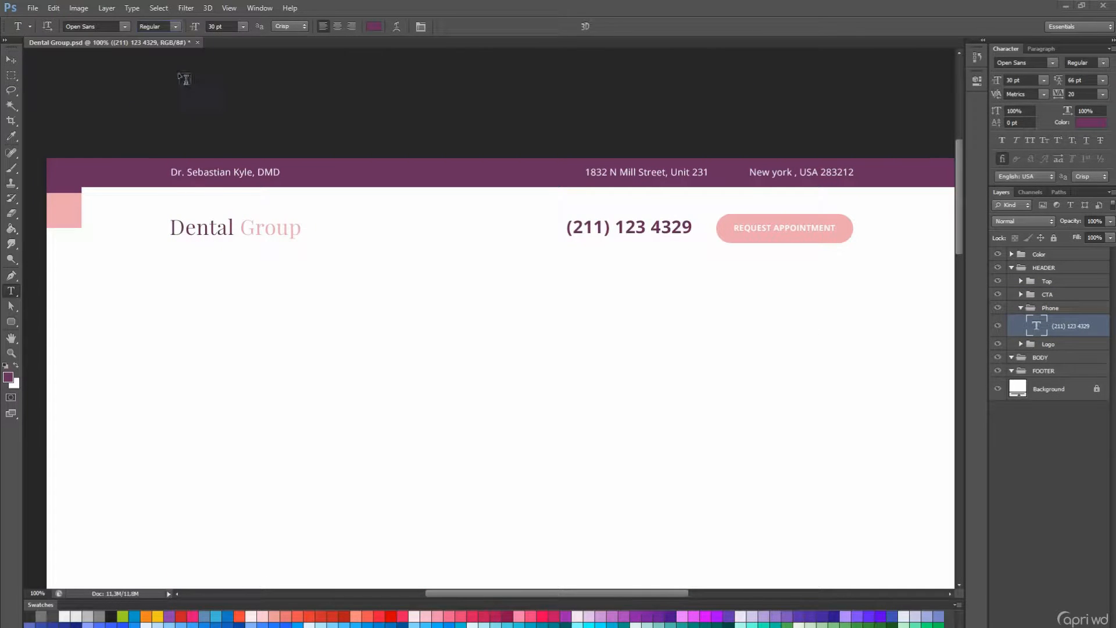
Set the entire phone number text to Semibold at 24 pt.
{"action": "left_click", "coordinate": [607, 231]}
{"action": "key", "text": "ctrl+a"}
{"action": "left_click", "coordinate": [174, 26]}
{"action": "left_click", "coordinate": [177, 93]}
{"action": "left_click", "coordinate": [243, 26]}
{"action": "left_click", "coordinate": [246, 160]}
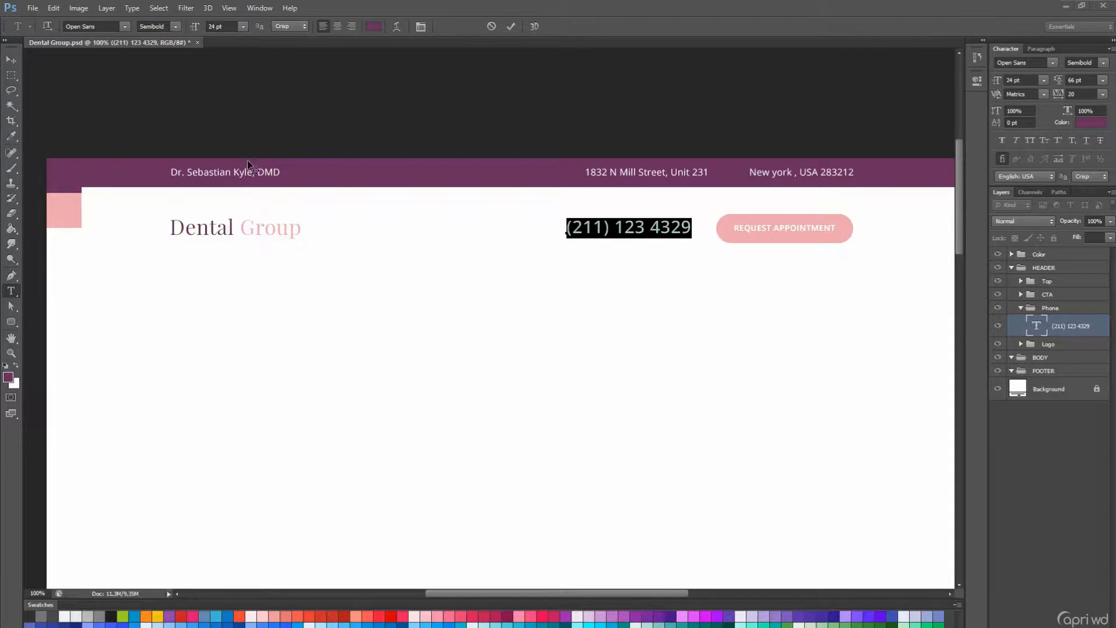
Move the phone number right, closer to the pink button, and collapse the Phone group.
{"action": "left_click", "coordinate": [11, 59]}
{"action": "left_click_drag", "start_coordinate": [582, 280], "coordinate": [608, 280]}
{"action": "scroll", "coordinate": [616, 294], "scroll_direction": "down", "scroll_amount": 3}
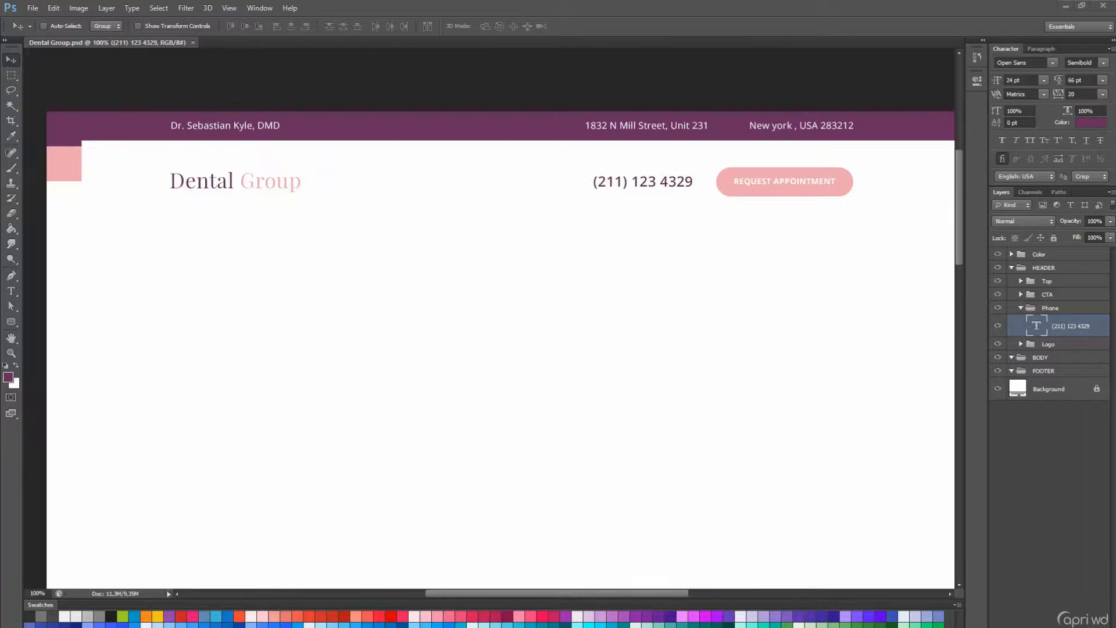
{"action": "scroll", "coordinate": [616, 294], "scroll_direction": "up", "scroll_amount": 1}
{"action": "left_click", "coordinate": [1021, 308]}
Create a new group named Nav above the Top group inside HEADER.
{"action": "left_click", "coordinate": [1044, 282]}
{"action": "left_click", "coordinate": [1062, 627]}
{"action": "double_click", "coordinate": [1052, 280]}
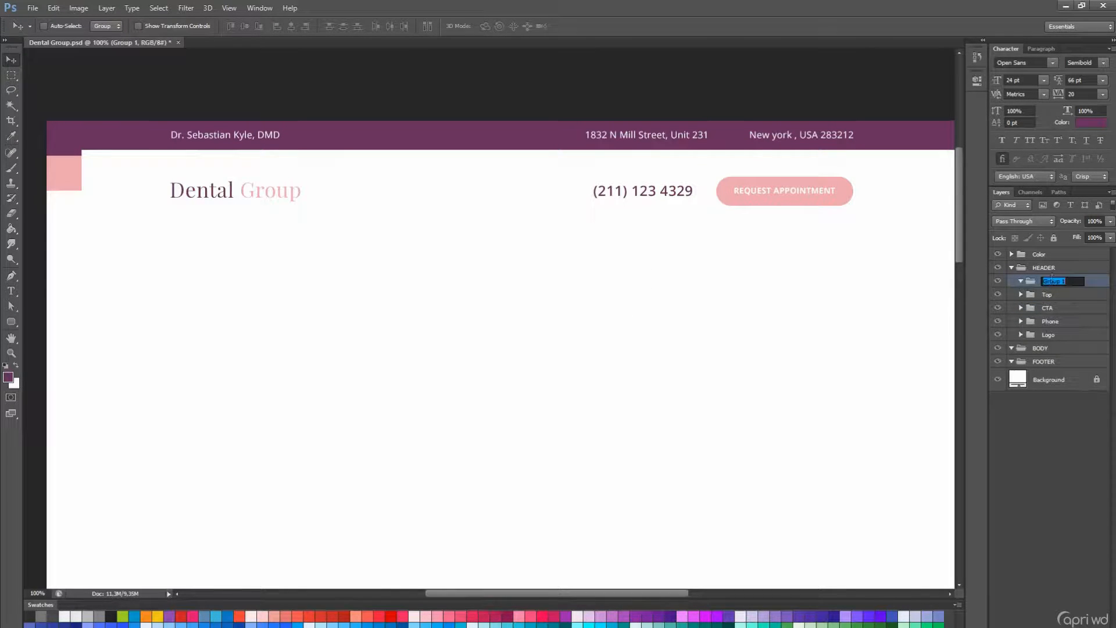
{"action": "type", "text": "Nav"}
{"action": "key", "text": "Return"}
Add one line of navigation text below the logo: Meet The Doctor, Dental Services, Insurance, New Patients, Contact Us.
{"action": "key", "text": "t"}
{"action": "left_click", "coordinate": [223, 285]}
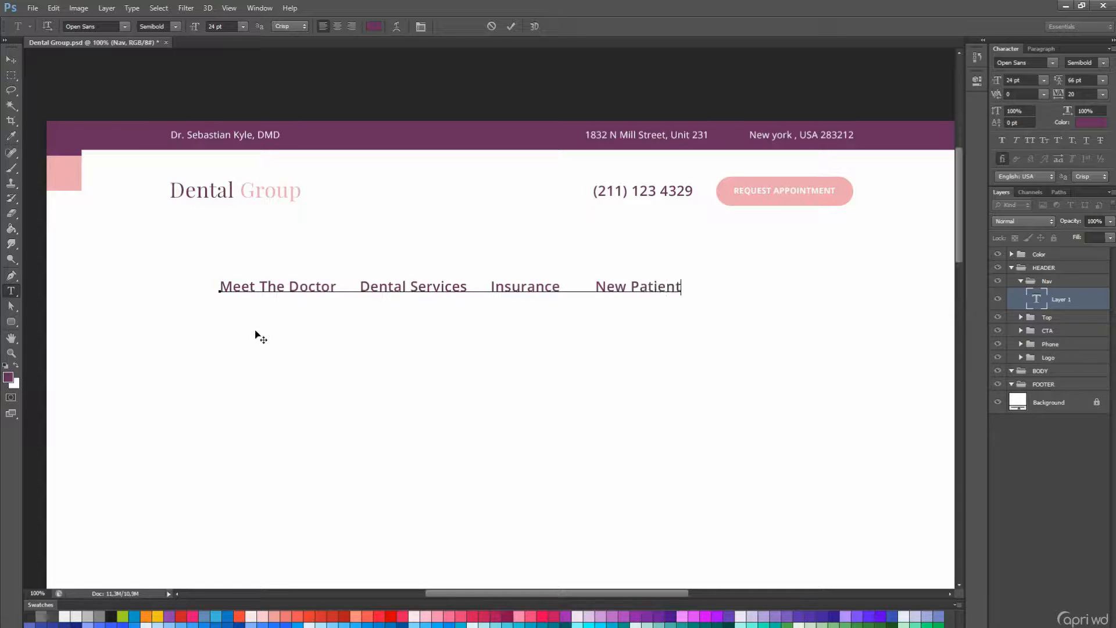
{"action": "type", "text": "s        Contact U"}
{"action": "key", "text": "ctrl+Return"}
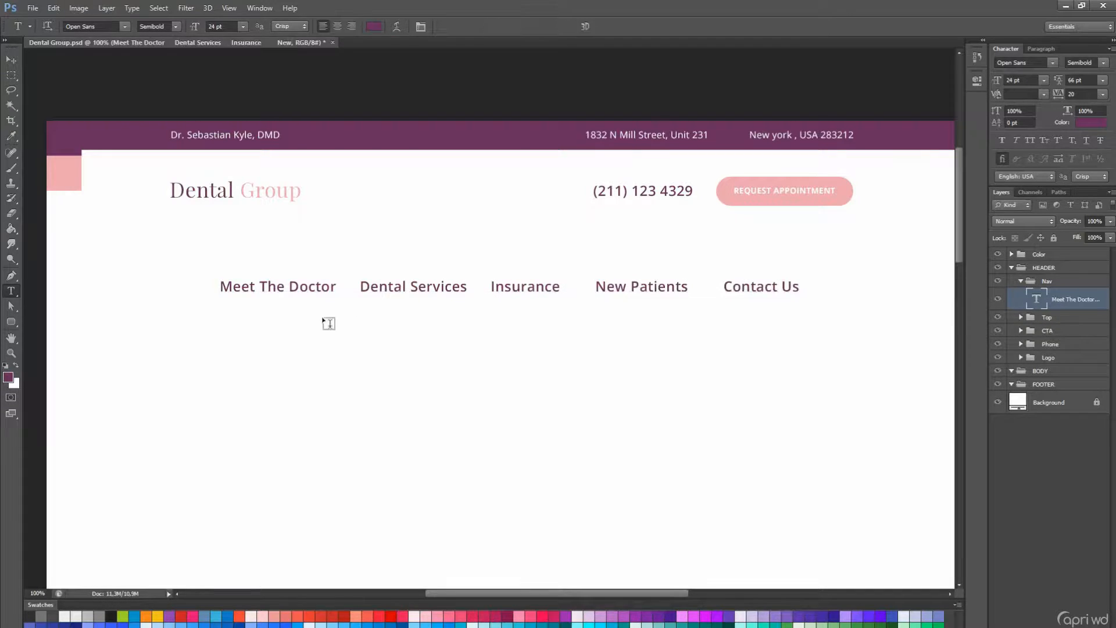
Give all navigation items the same wider gap of spaces between them and set the navigation text to 18 pt.
{"action": "left_click", "coordinate": [351, 287]}
{"action": "mouse_move", "coordinate": [348, 323]}
{"action": "left_mouse_down"}
{"action": "mouse_move", "coordinate": [314, 333]}
{"action": "mouse_move", "coordinate": [359, 323]}
{"action": "left_mouse_up"}
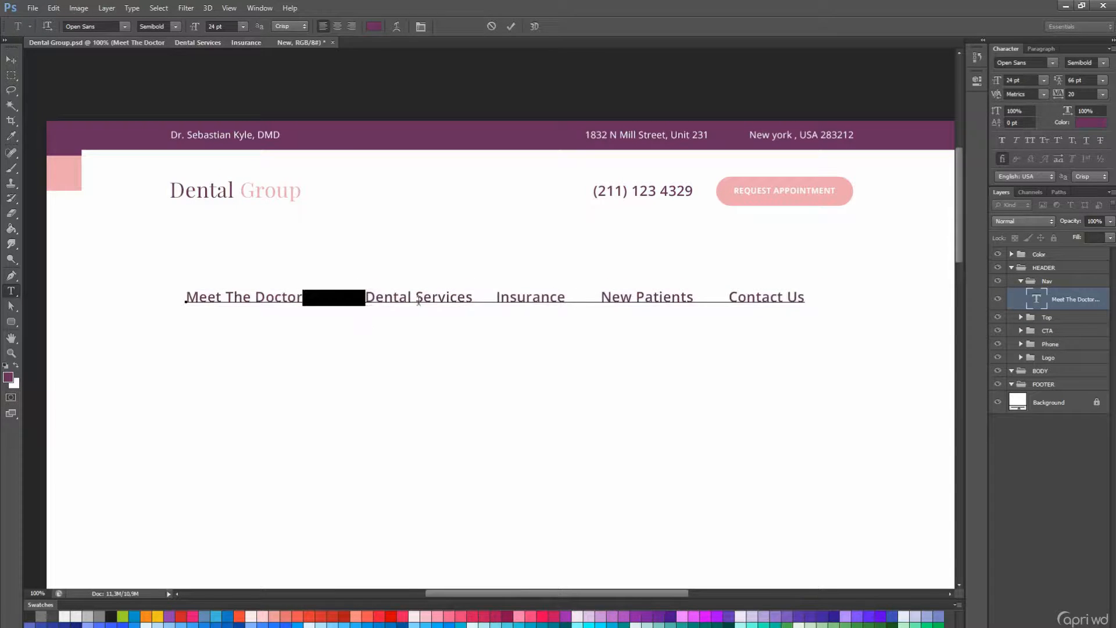
{"action": "left_click_drag", "start_coordinate": [473, 298], "coordinate": [496, 316]}
{"action": "key", "text": "ctrl+v"}
{"action": "left_click_drag", "start_coordinate": [606, 298], "coordinate": [641, 336]}
{"action": "key", "text": "ctrl+v"}
{"action": "left_click_drag", "start_coordinate": [760, 298], "coordinate": [798, 332]}
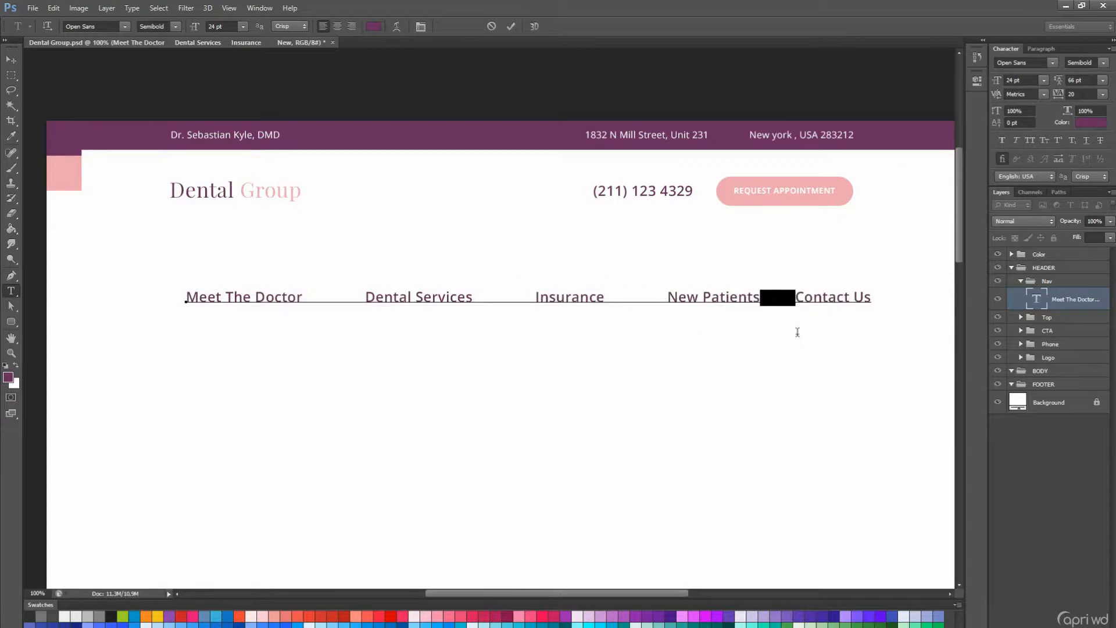
{"action": "key", "text": "ctrl+v"}
{"action": "key", "text": "ctrl+Return"}
{"action": "left_click", "coordinate": [243, 26]}
{"action": "left_click", "coordinate": [238, 145]}
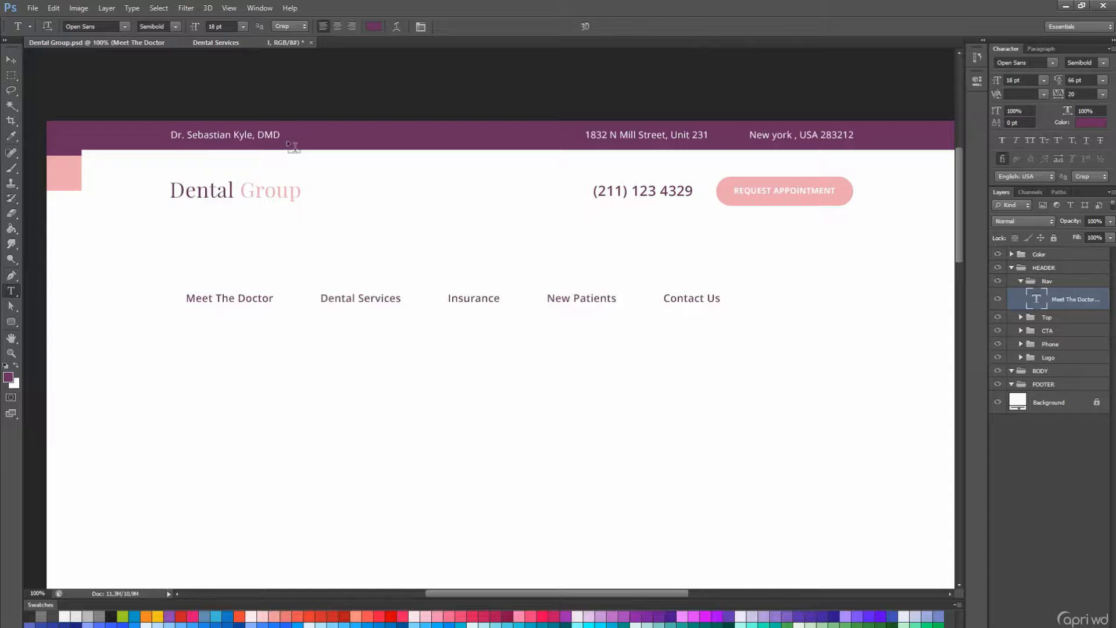
Set the navigation text in all caps and move it up beneath the logo, starting at the leftmost content guide.
{"action": "left_click", "coordinate": [1030, 141]}
{"action": "key", "text": "v"}
{"action": "left_click_drag", "start_coordinate": [520, 376], "coordinate": [552, 330]}
{"action": "key", "text": "ctrl+semicolon"}
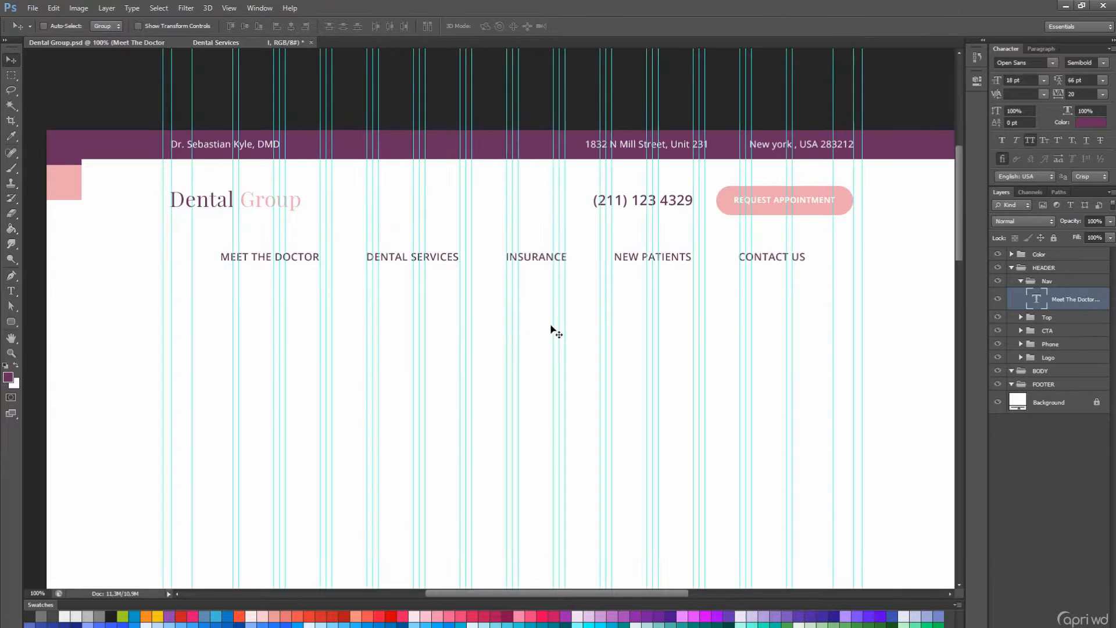
{"action": "key", "text": "shift+Left"}
{"action": "key", "text": "shift+Left"}
{"action": "key", "text": "shift+Left"}
{"action": "key", "text": "shift+Left"}
{"action": "key", "text": "shift+Left"}
{"action": "key", "text": "shift+Left"}
{"action": "key", "text": "shift+Left"}
{"action": "key", "text": "shift+Left"}
{"action": "scroll", "coordinate": [546, 332], "scroll_direction": "up", "scroll_amount": 1}
Widen all four gaps between the navigation items equally by adding more spaces.
{"action": "key", "text": "t"}
{"action": "left_click", "coordinate": [303, 276]}
{"action": "left_click", "coordinate": [447, 276]}
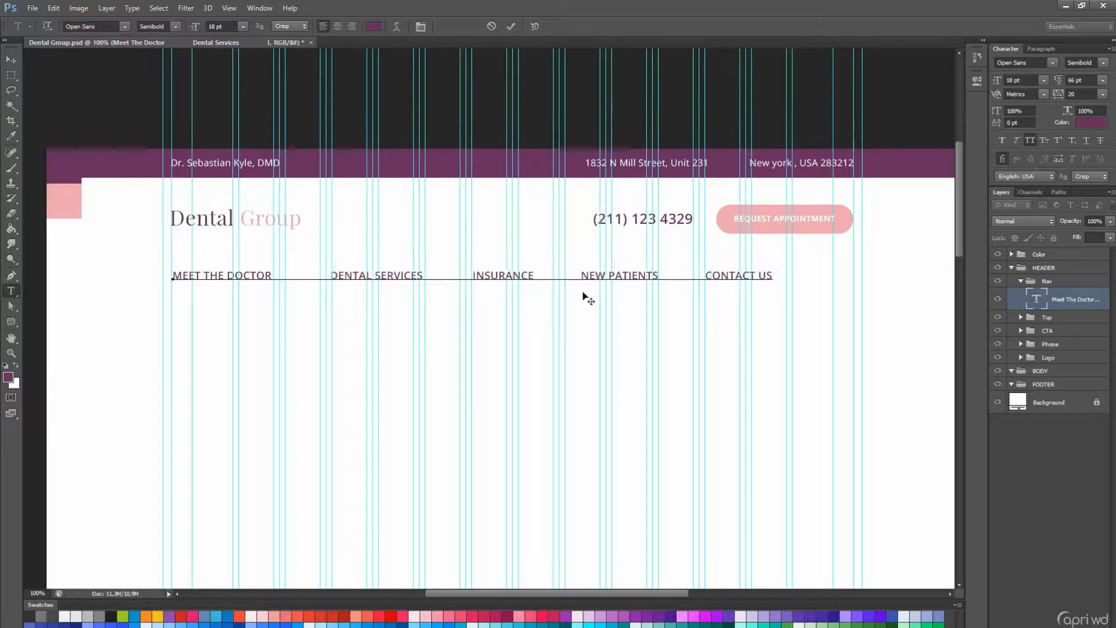
{"action": "left_click", "coordinate": [582, 277]}
{"action": "left_click", "coordinate": [705, 276]}
{"action": "left_click", "coordinate": [11, 59]}
Center the navigation text horizontally on the canvas, deselect, and hide the guides.
{"action": "key", "text": "ctrl+a"}
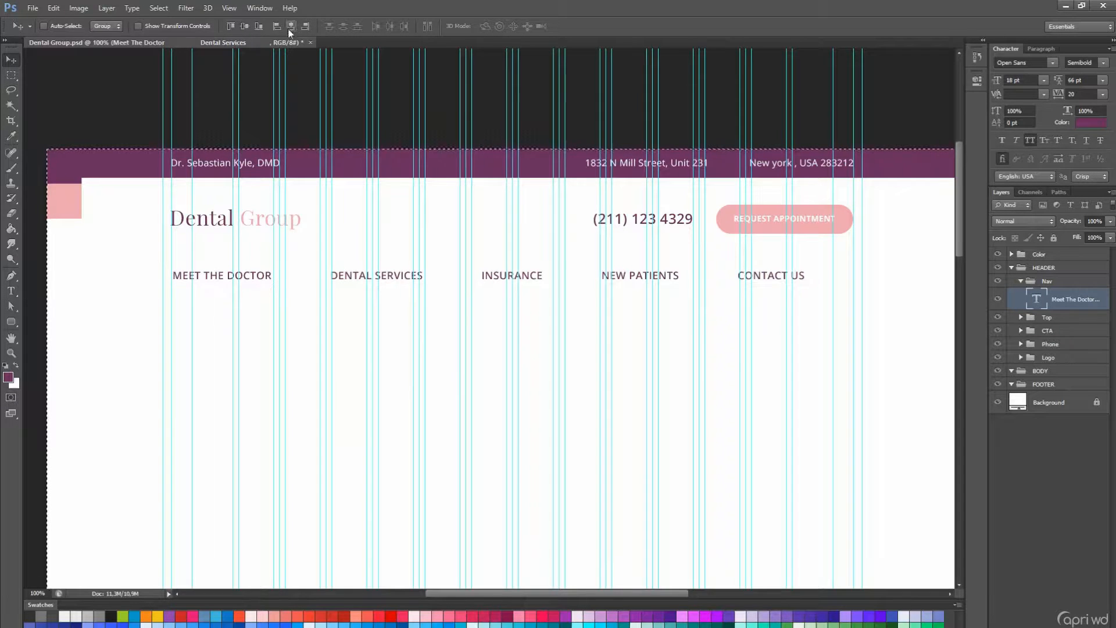
{"action": "left_click", "coordinate": [291, 26]}
{"action": "key", "text": "ctrl+d"}
{"action": "scroll", "coordinate": [667, 289], "scroll_direction": "up", "scroll_amount": 1}
{"action": "key", "text": "ctrl+semicolon"}
Nudge the navigation text up a few pixels closer to the logo row and collapse the Nav group.
{"action": "scroll", "coordinate": [667, 289], "scroll_direction": "down", "scroll_amount": 3}
{"action": "key", "text": "Up"}
{"action": "key", "text": "Up"}
{"action": "key", "text": "Up"}
{"action": "key", "text": "Up"}
{"action": "key", "text": "Up"}
{"action": "key", "text": "Up"}
{"action": "key", "text": "Up"}
{"action": "left_click", "coordinate": [1021, 282]}
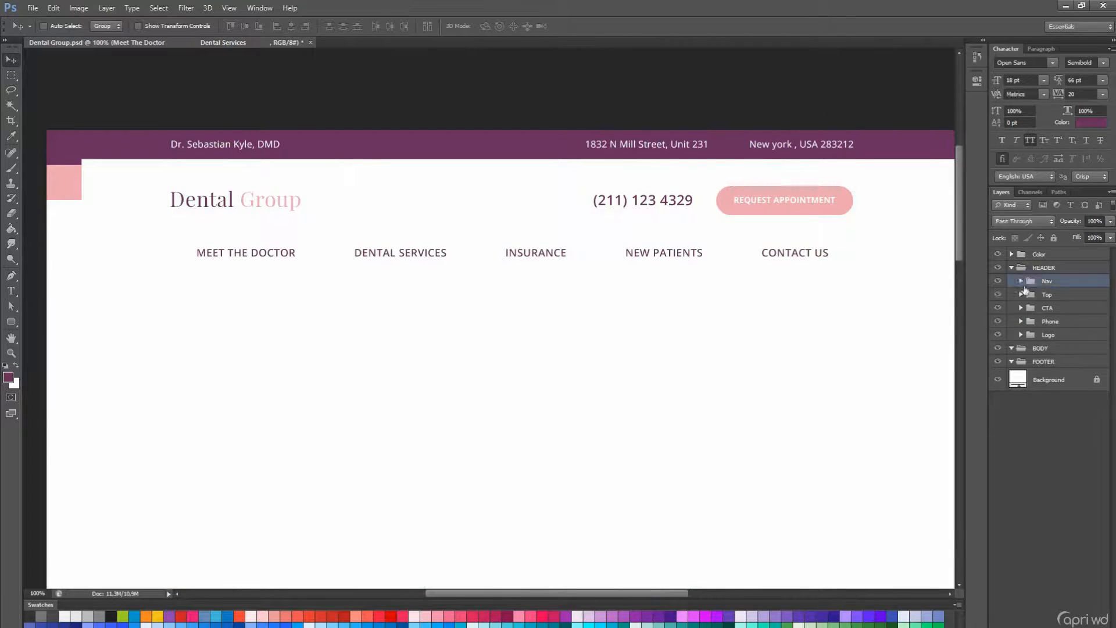
Collapse HEADER and create a new group named Hero inside the BODY group.
{"action": "left_click", "coordinate": [1011, 268]}
{"action": "left_click", "coordinate": [1040, 281]}
{"action": "key", "text": "ctrl+g"}
{"action": "left_click_drag", "start_coordinate": [1039, 282], "coordinate": [1039, 294]}
{"action": "double_click", "coordinate": [1040, 295]}
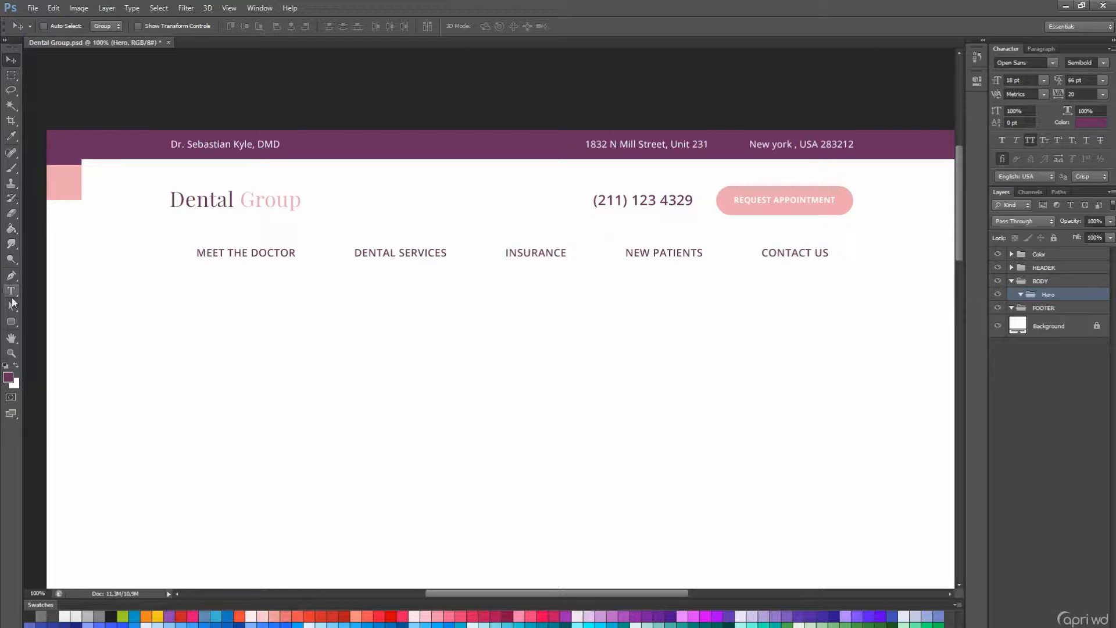
Draw a full-width purple hero rectangle, about 1619 by 562 px, directly below the navigation text.
{"action": "left_click", "coordinate": [11, 322]}
{"action": "left_click_drag", "start_coordinate": [47, 269], "coordinate": [946, 589]}
{"action": "key", "text": "v"}
{"action": "scroll", "coordinate": [704, 437], "scroll_direction": "down", "scroll_amount": 2}
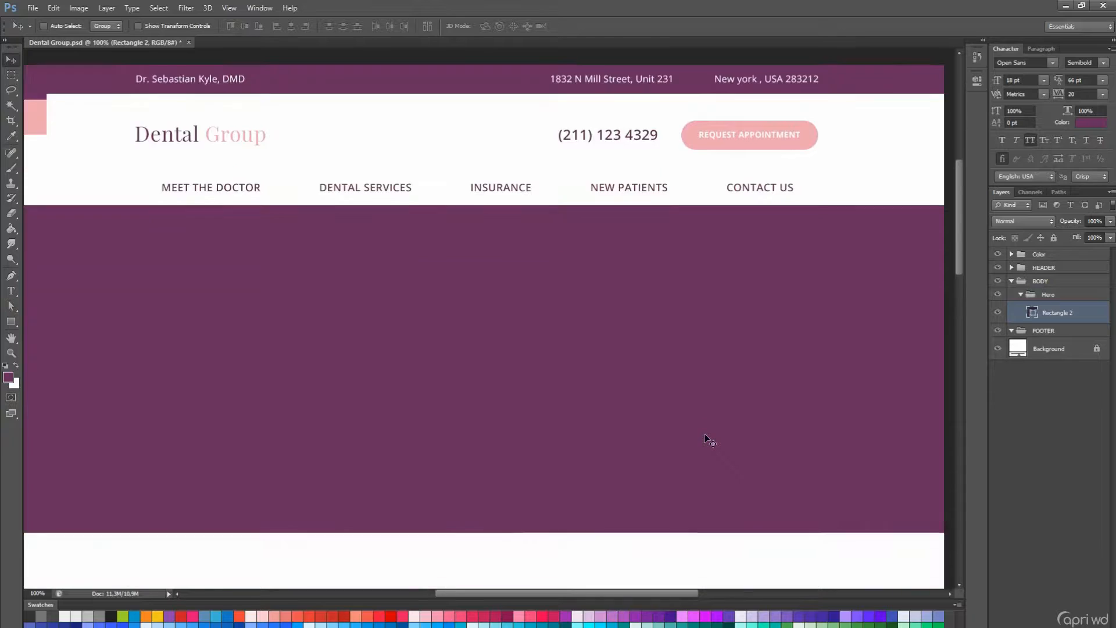
Hide the Color group and collapse the Hero group.
{"action": "scroll", "coordinate": [703, 434], "scroll_direction": "up", "scroll_amount": 2}
{"action": "left_click", "coordinate": [998, 254]}
{"action": "left_click", "coordinate": [1021, 294]}
Duplicate the top contact bar's rectangle into the Nav group beneath the text layer and move it down to just above the hero.
{"action": "left_click", "coordinate": [1011, 268]}
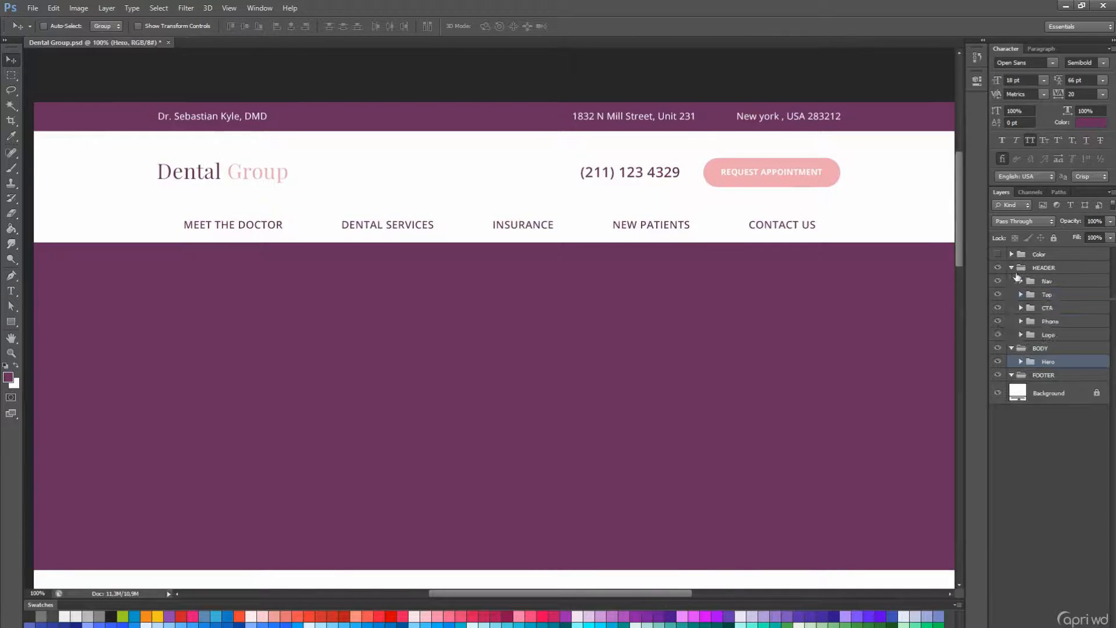
{"action": "left_click", "coordinate": [1021, 282]}
{"action": "left_click", "coordinate": [1021, 317]}
{"action": "left_click", "coordinate": [1058, 404]}
{"action": "key", "text": "a"}
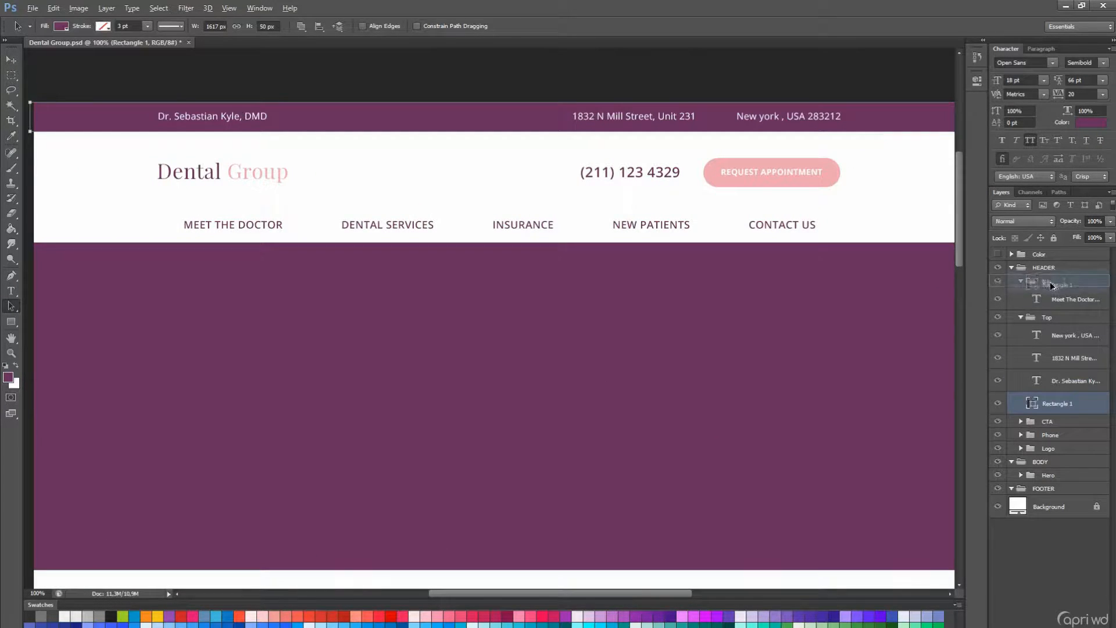
{"action": "left_click_drag", "start_coordinate": [1051, 284], "coordinate": [1051, 284]}
{"action": "key", "text": "v"}
{"action": "left_click_drag", "start_coordinate": [701, 243], "coordinate": [701, 356]}
{"action": "key", "text": "Up"}
{"action": "key", "text": "Up"}
{"action": "key", "text": "Up"}
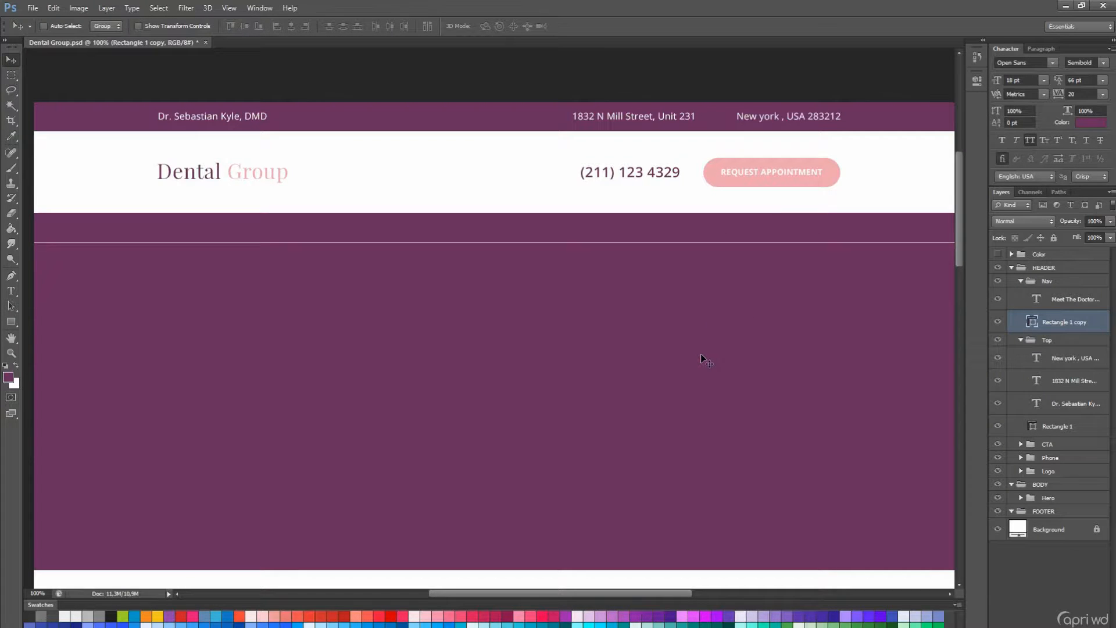
{"action": "key", "text": "Down"}
Center the navigation text vertically on the 50 px bar behind it.
{"action": "left_click", "coordinate": [1032, 323], "text": "ctrl"}
{"action": "left_click", "coordinate": [1046, 300]}
{"action": "left_click", "coordinate": [245, 26]}
{"action": "key", "text": "ctrl+d"}
Fill the navigation bar rectangle with light gray and set its height to 60 px.
{"action": "key", "text": "a"}
{"action": "left_click", "coordinate": [1034, 321]}
{"action": "key", "text": "Return"}
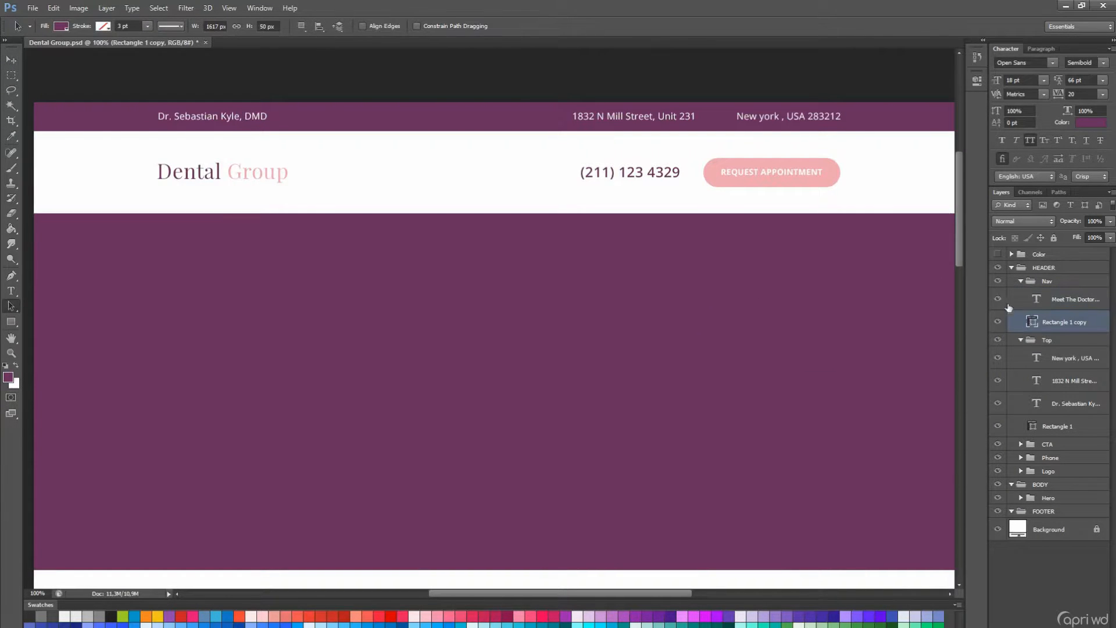
{"action": "double_click", "coordinate": [1032, 321]}
{"action": "left_click", "coordinate": [66, 615]}
{"action": "left_click", "coordinate": [1092, 399]}
{"action": "scroll", "coordinate": [473, 209], "scroll_direction": "down", "scroll_amount": 1}
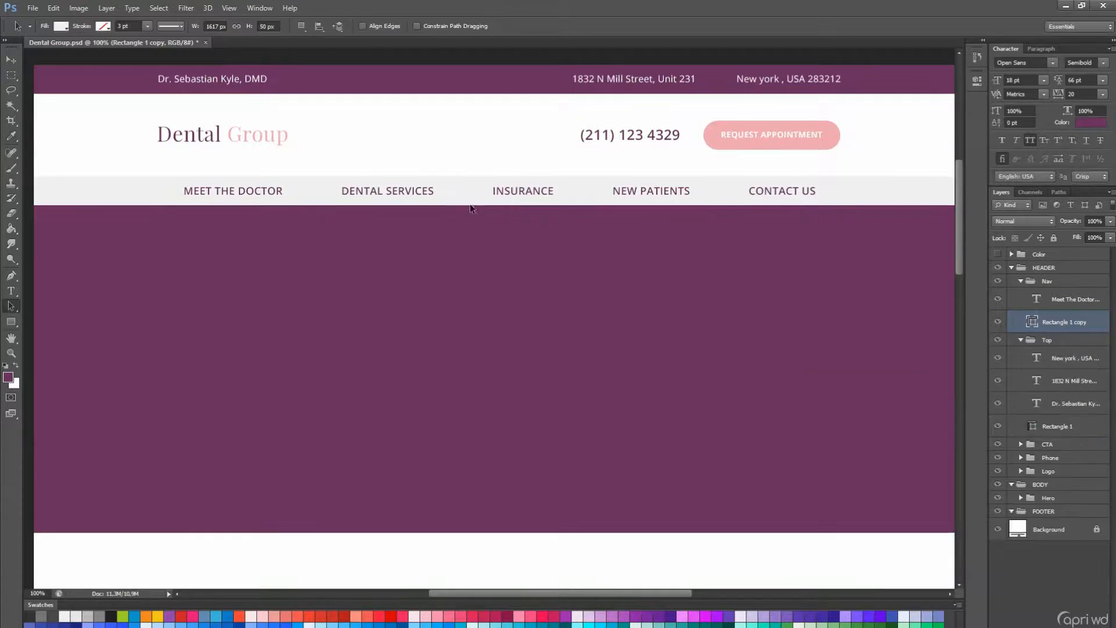
{"action": "type", "text": "60"}
{"action": "key", "text": "Return"}
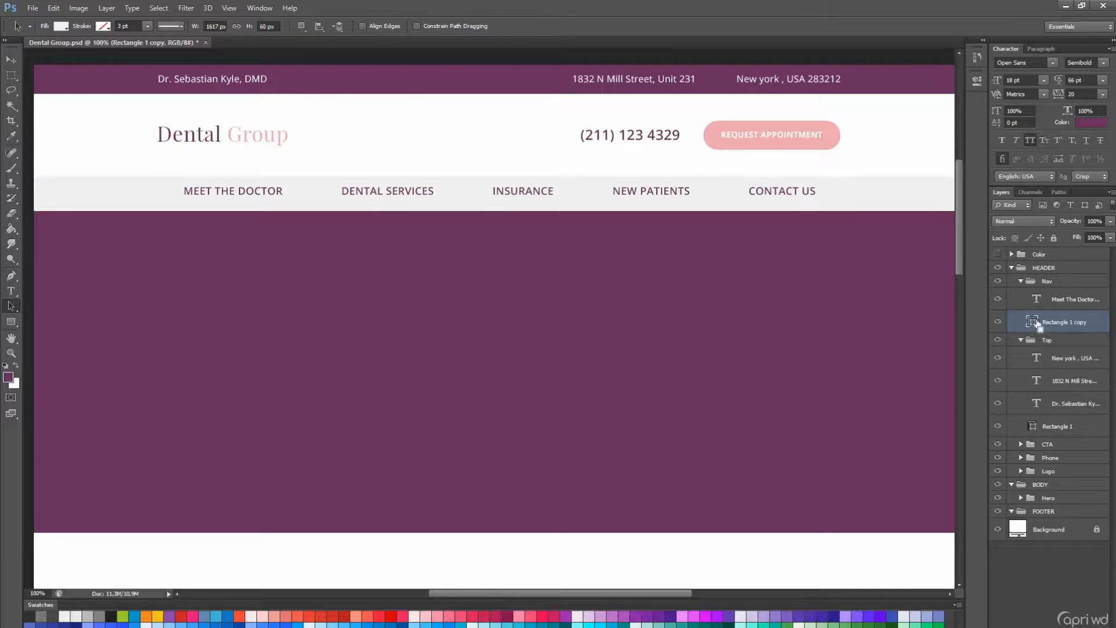
Center the navigation text vertically within the 60 px gray bar and collapse the Nav and Top groups.
{"action": "left_click", "coordinate": [1034, 322], "text": "ctrl"}
{"action": "left_click", "coordinate": [1038, 300]}
{"action": "key", "text": "v"}
{"action": "left_click", "coordinate": [245, 26]}
{"action": "key", "text": "ctrl+d"}
{"action": "left_click", "coordinate": [1021, 281]}
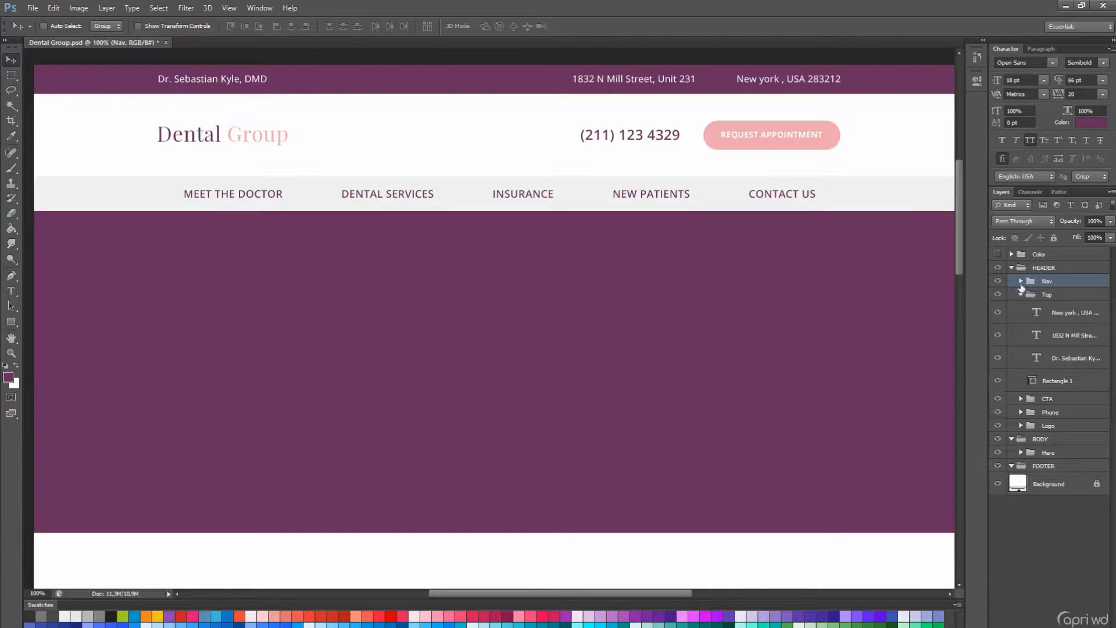
{"action": "left_click", "coordinate": [1021, 295]}
Duplicate the hero rectangle into the FOOTER group and move the copy down to the page's bottom edge.
{"action": "left_click", "coordinate": [1045, 375]}
{"action": "scroll", "coordinate": [734, 286], "scroll_direction": "down", "scroll_amount": 1}
{"action": "scroll", "coordinate": [733, 286], "scroll_direction": "down", "scroll_amount": 5}
{"action": "key", "text": "a"}
{"action": "left_click", "coordinate": [541, 245]}
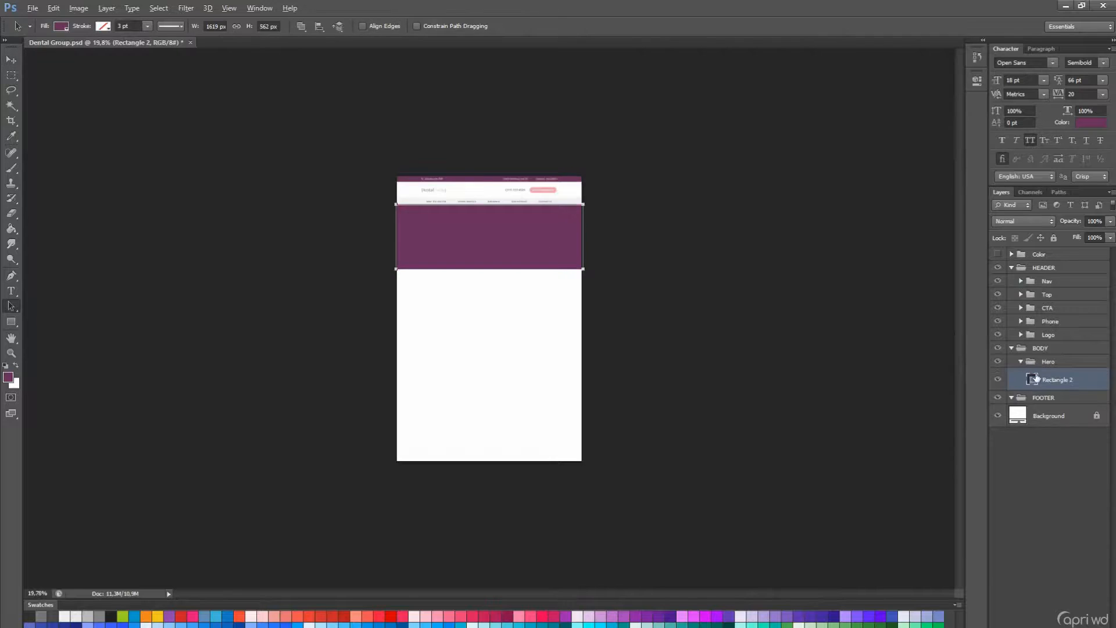
{"action": "left_click_drag", "start_coordinate": [1036, 380], "coordinate": [1044, 400]}
{"action": "key", "text": "v"}
{"action": "left_click_drag", "start_coordinate": [518, 228], "coordinate": [518, 423]}
Recolor the footer rectangle to the light pink accent color.
{"action": "key", "text": "a"}
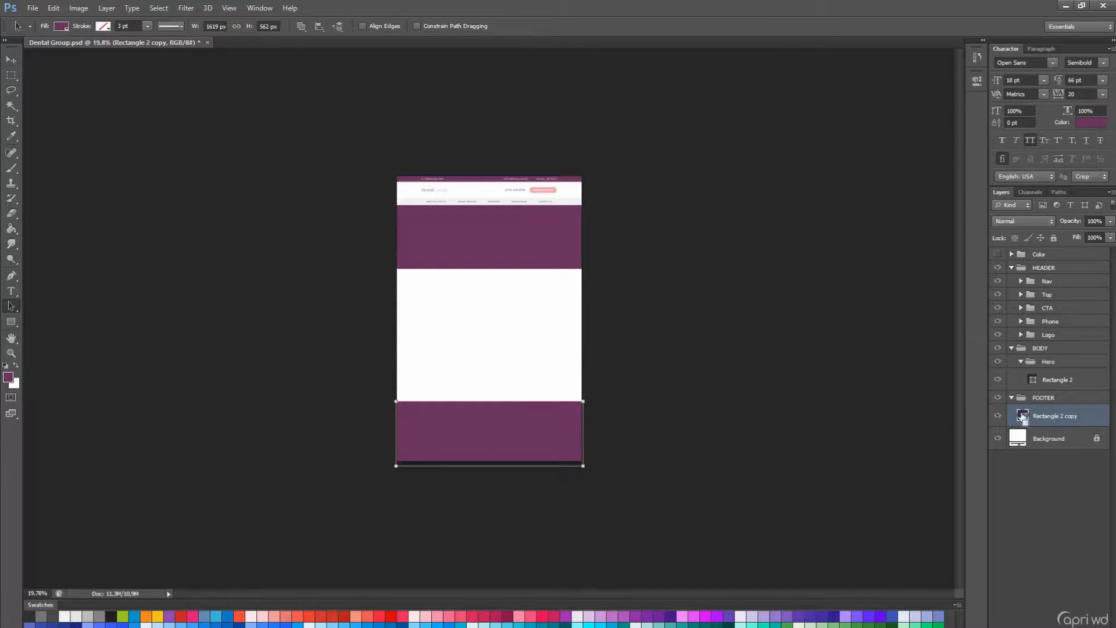
{"action": "key", "text": "ctrl+1"}
{"action": "left_click_drag", "start_coordinate": [961, 330], "coordinate": [961, 438]}
{"action": "double_click", "coordinate": [1023, 416]}
{"action": "left_click", "coordinate": [818, 130]}
{"action": "key", "text": "Return"}
Add a four-line text on the footer's left side: Meet The Doctor, Dental Services, New Patient Forms, Contact Us.
{"action": "key", "text": "h"}
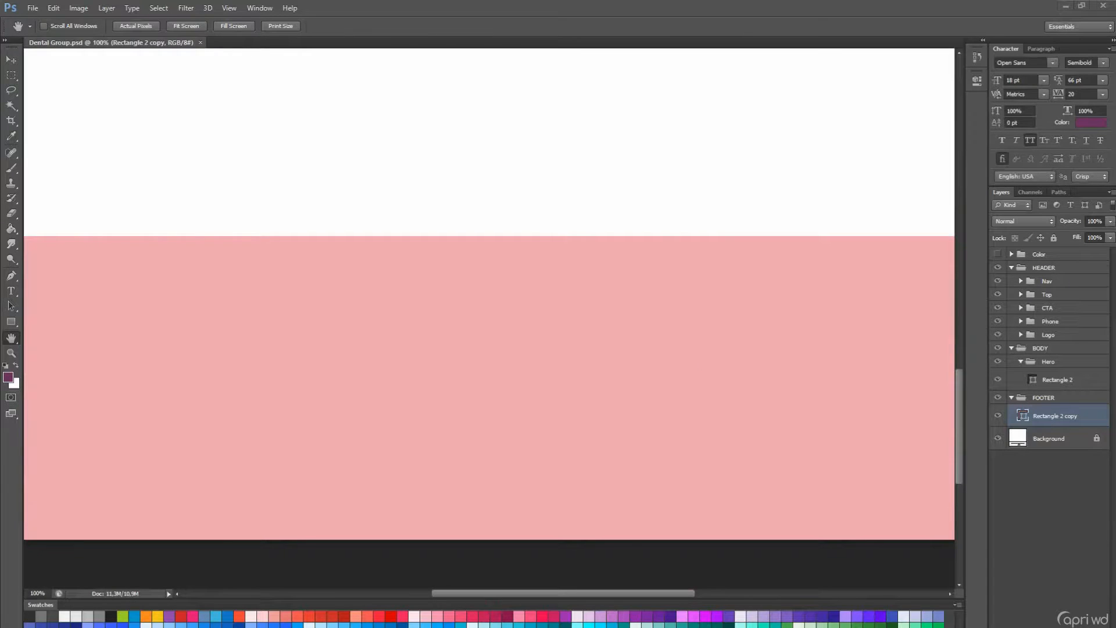
{"action": "left_click_drag", "start_coordinate": [455, 314], "coordinate": [455, 305]}
{"action": "left_click", "coordinate": [172, 359]}
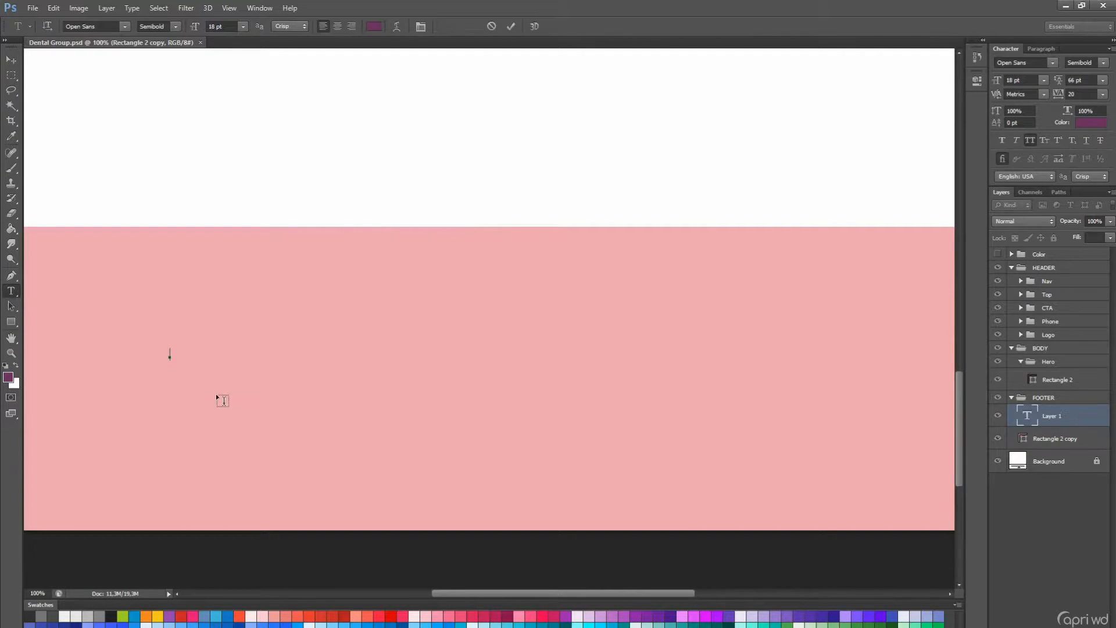
{"action": "type", "text": "MEET THE DOCTOR"}
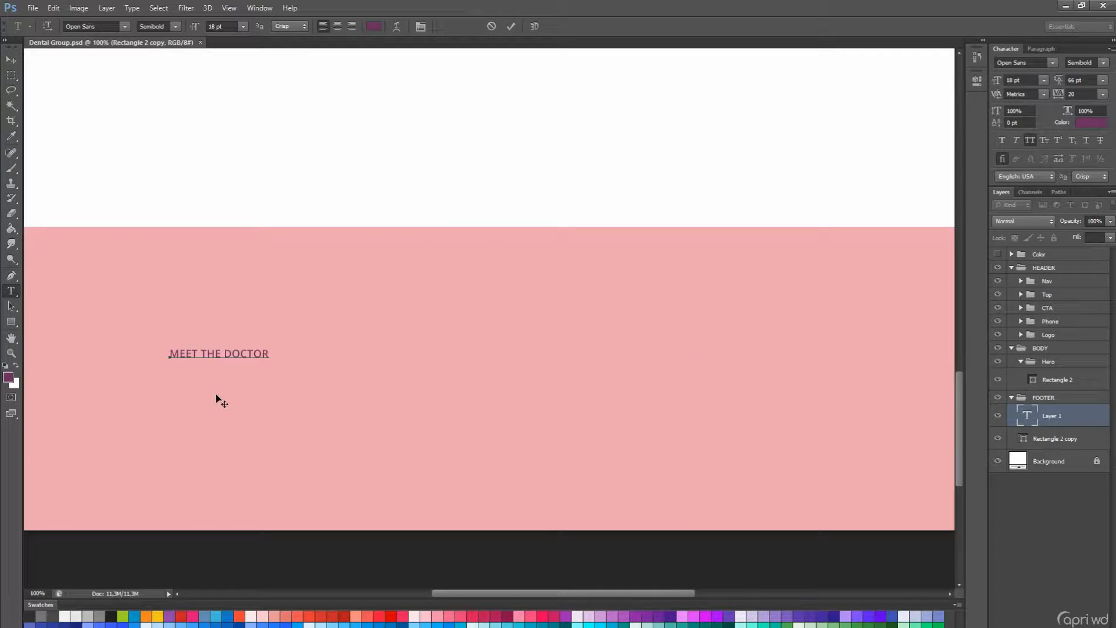
{"action": "key", "text": "Return"}
{"action": "type", "text": "DENTAL SERVICES"}
{"action": "key", "text": "Return"}
{"action": "type", "text": "NEW PATIENT"}
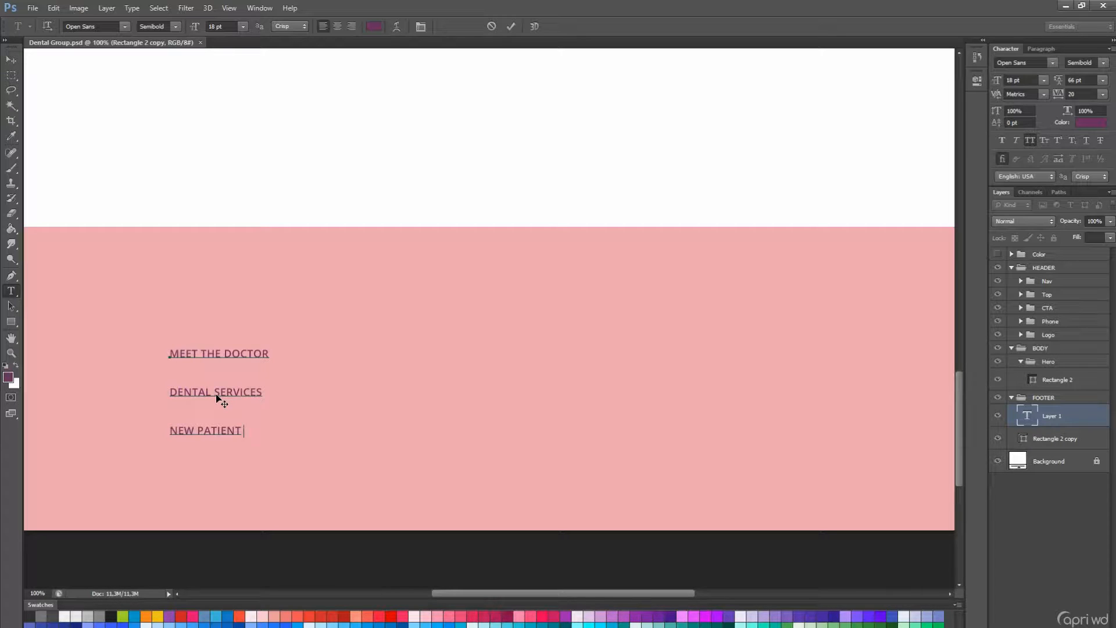
{"action": "type", "text": " FORMS"}
{"action": "key", "text": "Return"}
{"action": "type", "text": "CONTACT US"}
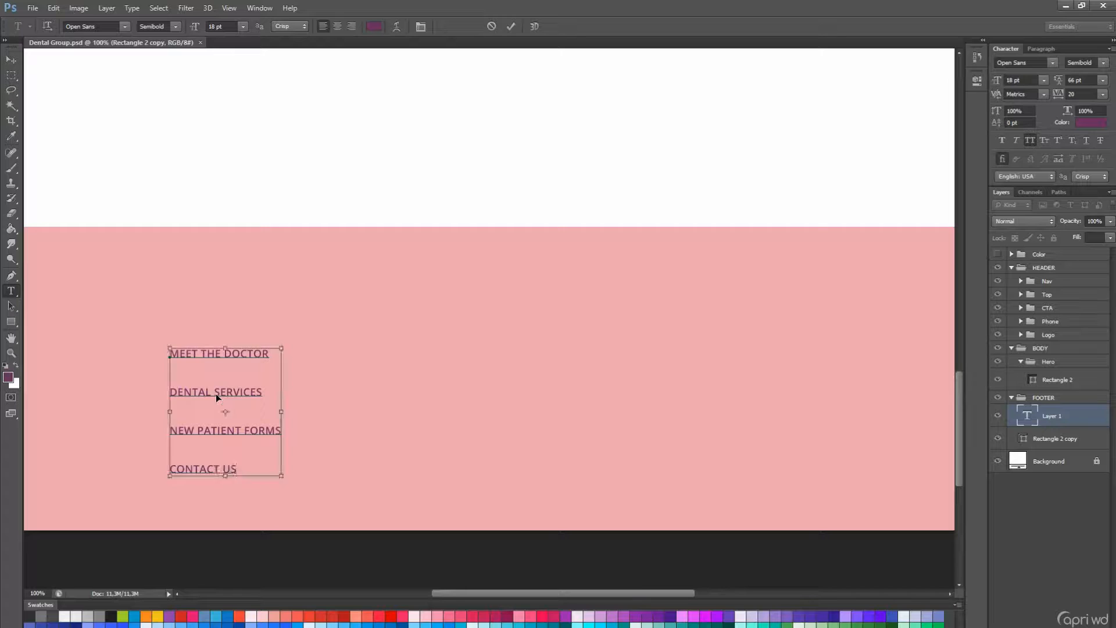
Turn off all caps for the four footer links and reduce their leading to 30 pt.
{"action": "key", "text": "ctrl+a"}
{"action": "key", "text": "ctrl+shift+k"}
{"action": "key", "text": "alt+Up"}
{"action": "key", "text": "alt+Up"}
{"action": "key", "text": "alt+Up"}
{"action": "key", "text": "alt+Up"}
{"action": "key", "text": "alt+Up"}
{"action": "key", "text": "alt+Up"}
{"action": "key", "text": "alt+Up"}
{"action": "key", "text": "alt+Up"}
{"action": "key", "text": "alt+Up"}
{"action": "key", "text": "alt+Up"}
{"action": "key", "text": "alt+Up"}
{"action": "key", "text": "alt+Up"}
{"action": "key", "text": "alt+Up"}
{"action": "key", "text": "alt+Up"}
{"action": "key", "text": "alt+Up"}
{"action": "key", "text": "alt+Up"}
{"action": "key", "text": "alt+Up"}
{"action": "key", "text": "alt+Up"}
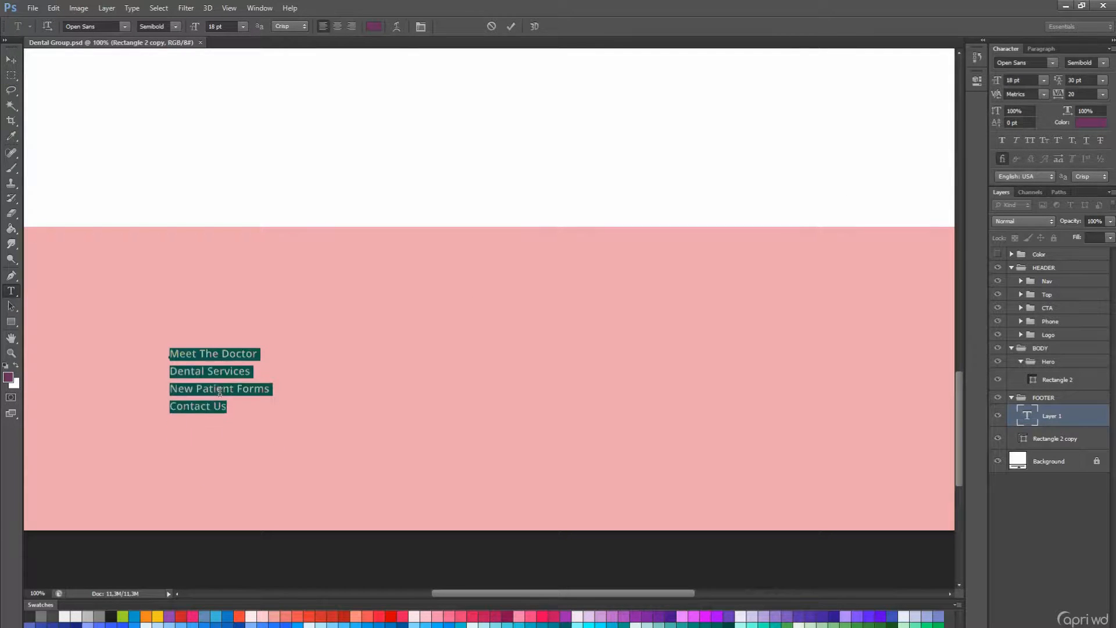
{"action": "key", "text": "ctrl+Return"}
Set the footer links to Regular weight at 15 pt.
{"action": "left_click", "coordinate": [157, 26]}
{"action": "left_click", "coordinate": [209, 44]}
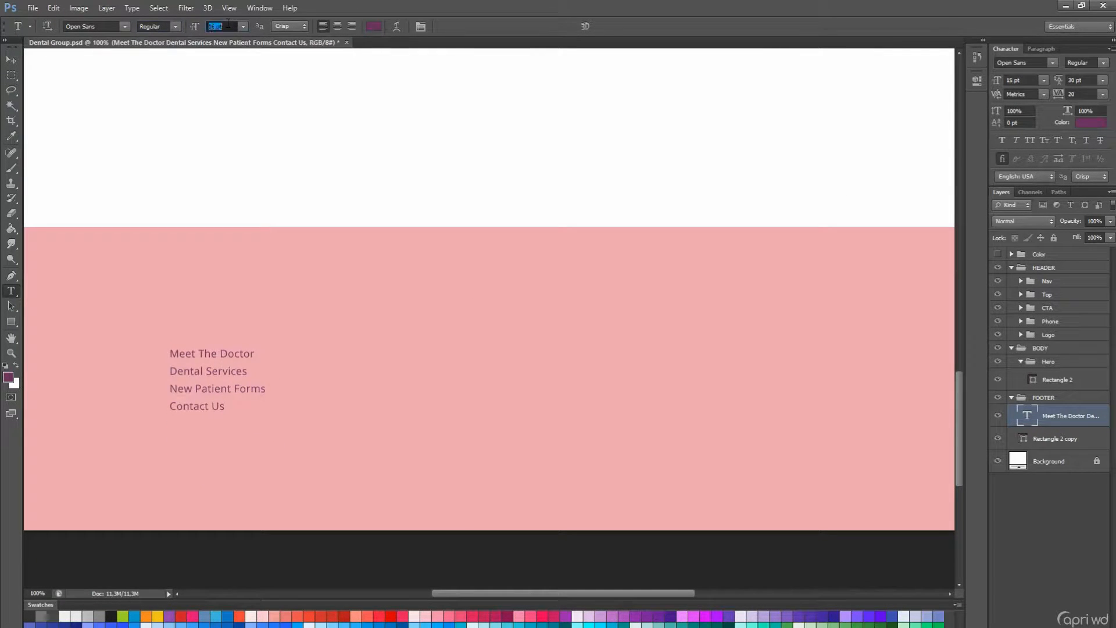
{"action": "type", "text": "14"}
{"action": "key", "text": "Return"}
Show the guides, align the footer links with the leftmost content guide, and move them up near the footer's top edge.
{"action": "left_click", "coordinate": [12, 59]}
{"action": "key", "text": "ctrl+semicolon"}
{"action": "key", "text": "shift+Left"}
{"action": "key", "text": "shift+Left"}
{"action": "key", "text": "shift+Left"}
{"action": "key", "text": "shift+Left"}
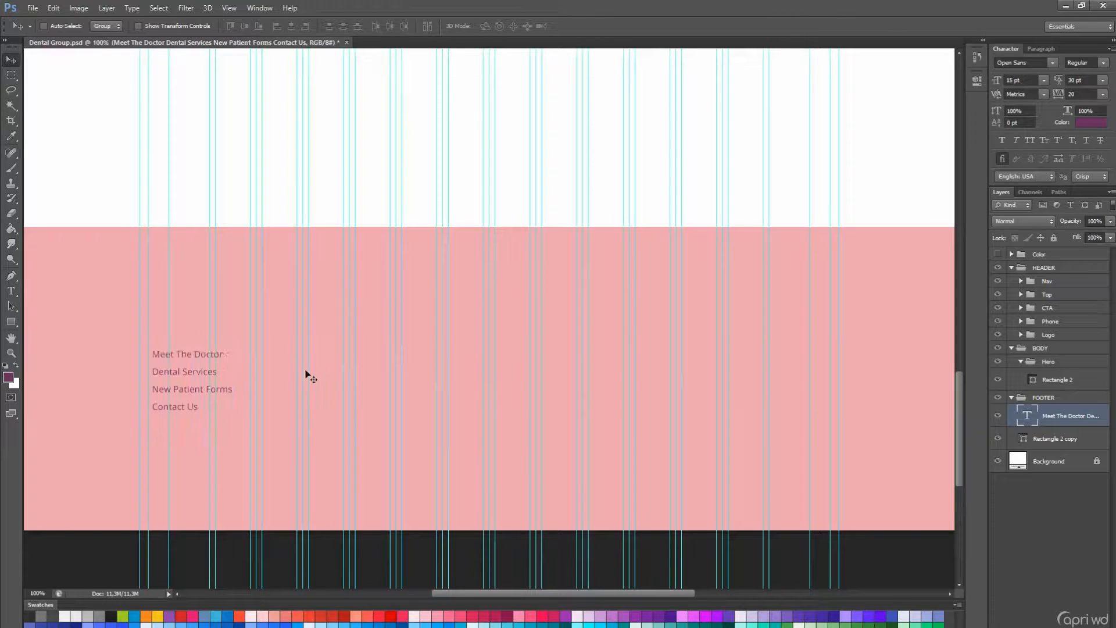
{"action": "key", "text": "Right"}
{"action": "key", "text": "Right"}
{"action": "key", "text": "Right"}
{"action": "key", "text": "Right"}
{"action": "left_click_drag", "start_coordinate": [231, 393], "coordinate": [229, 301]}
{"action": "scroll", "coordinate": [229, 301], "scroll_direction": "down", "scroll_amount": 1}
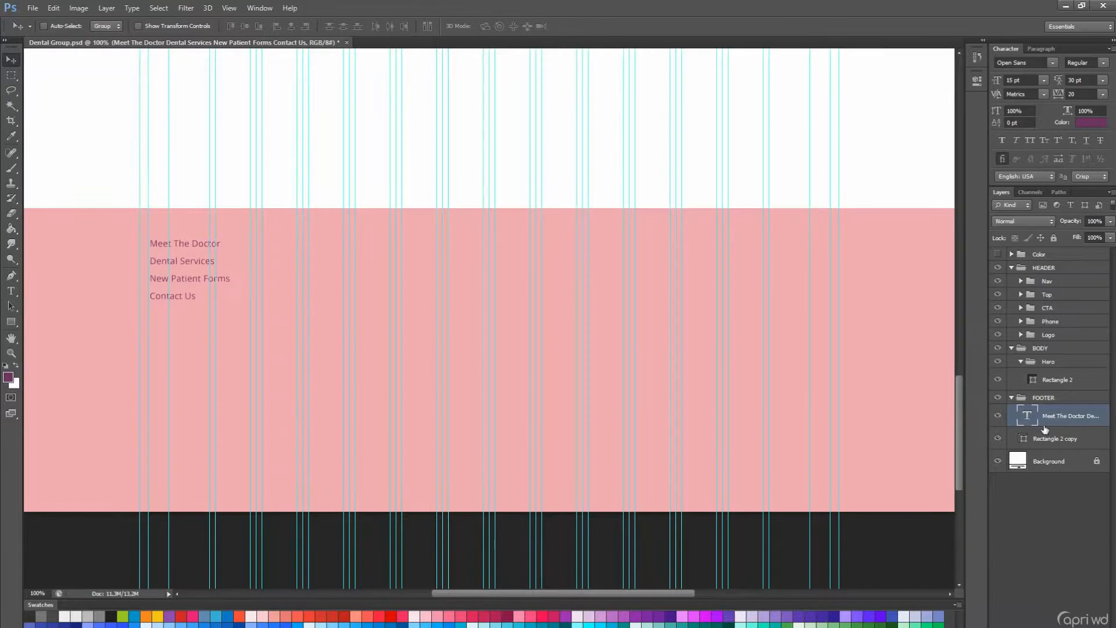
Group the footer links text layer and name the group Links.
{"action": "key", "text": "ctrl+g"}
{"action": "type", "text": "Links"}
{"action": "key", "text": "Return"}
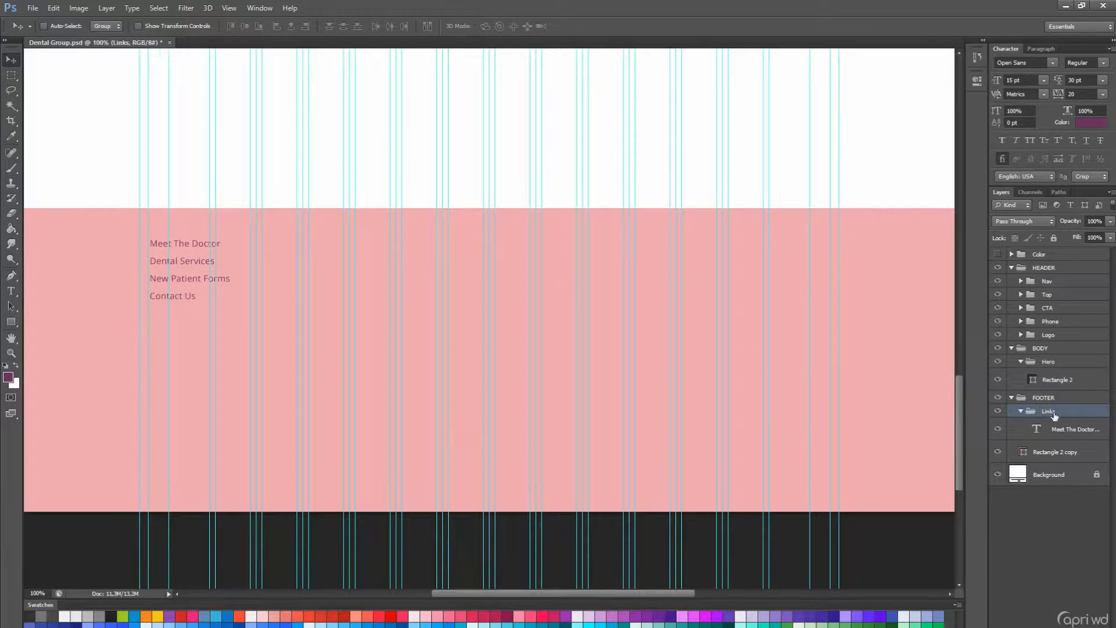
Duplicate the header's Phone group into FOOTER above Links and bring the copied number down to the footer's top edge.
{"action": "key", "text": "t"}
{"action": "scroll", "coordinate": [718, 295], "scroll_direction": "up", "scroll_amount": 1}
{"action": "left_click_drag", "start_coordinate": [1047, 347], "coordinate": [1046, 405]}
{"action": "left_click", "coordinate": [1021, 424]}
{"action": "left_click", "coordinate": [1023, 442], "text": "ctrl"}
{"action": "left_click", "coordinate": [11, 60]}
{"action": "left_click_drag", "start_coordinate": [33, 64], "coordinate": [310, 249]}
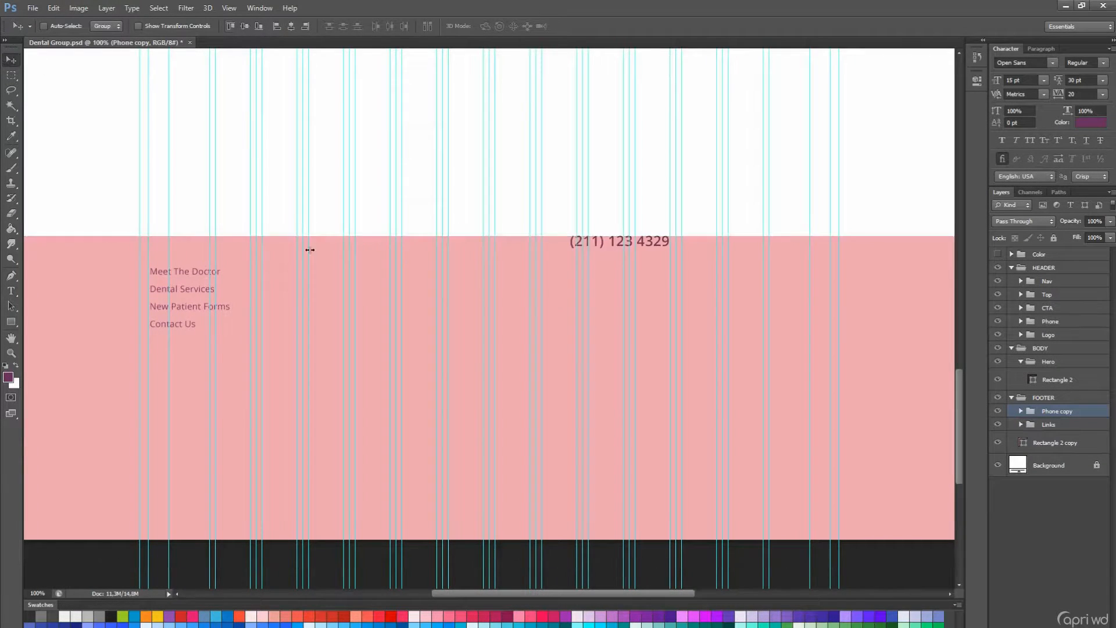
Move the copied phone number down and right into the footer's right-hand columns.
{"action": "scroll", "coordinate": [612, 315], "scroll_direction": "up", "scroll_amount": 1}
{"action": "key", "text": "t"}
{"action": "left_click", "coordinate": [620, 301]}
{"action": "key", "text": "ctrl+Return"}
{"action": "key", "text": "v"}
{"action": "left_click_drag", "start_coordinate": [654, 328], "coordinate": [792, 353]}
Add the text Request Appointment above the footer phone number, sized 15 pt and set in all caps.
{"action": "scroll", "coordinate": [792, 354], "scroll_direction": "up", "scroll_amount": 1}
{"action": "key", "text": "t"}
{"action": "left_click", "coordinate": [676, 299]}
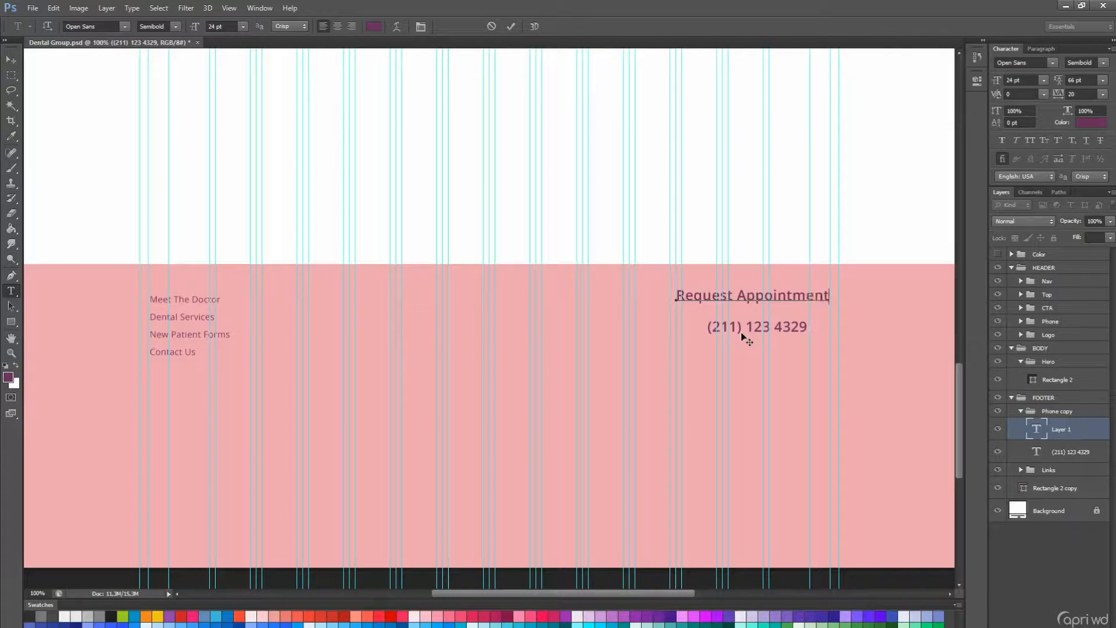
{"action": "key", "text": "ctrl+Return"}
{"action": "left_click", "coordinate": [242, 27]}
{"action": "left_click", "coordinate": [227, 144]}
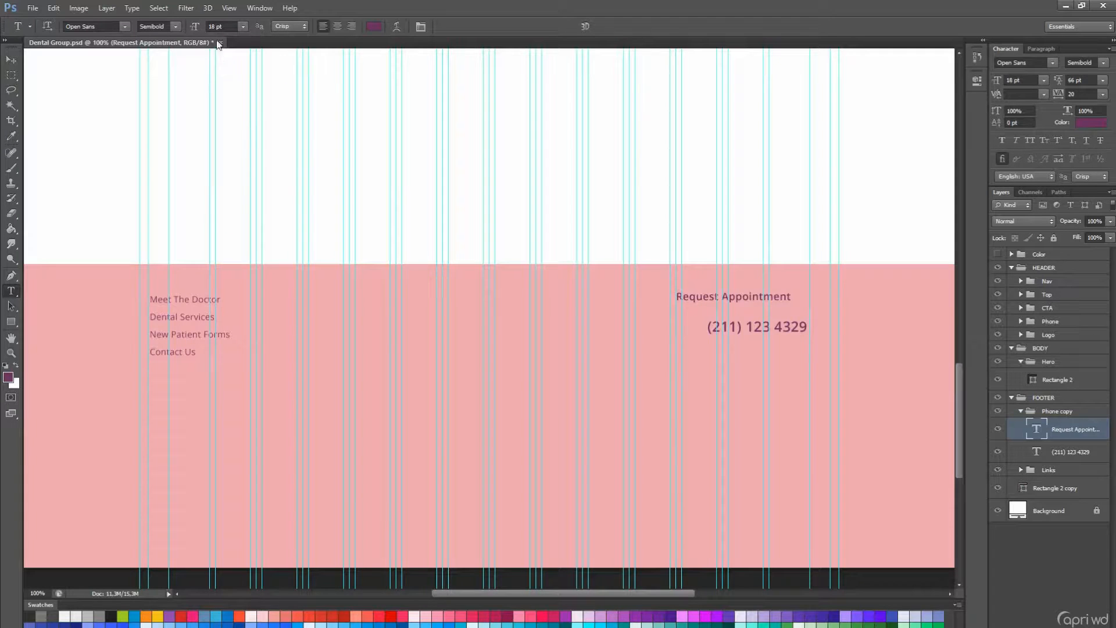
{"action": "left_click", "coordinate": [11, 63]}
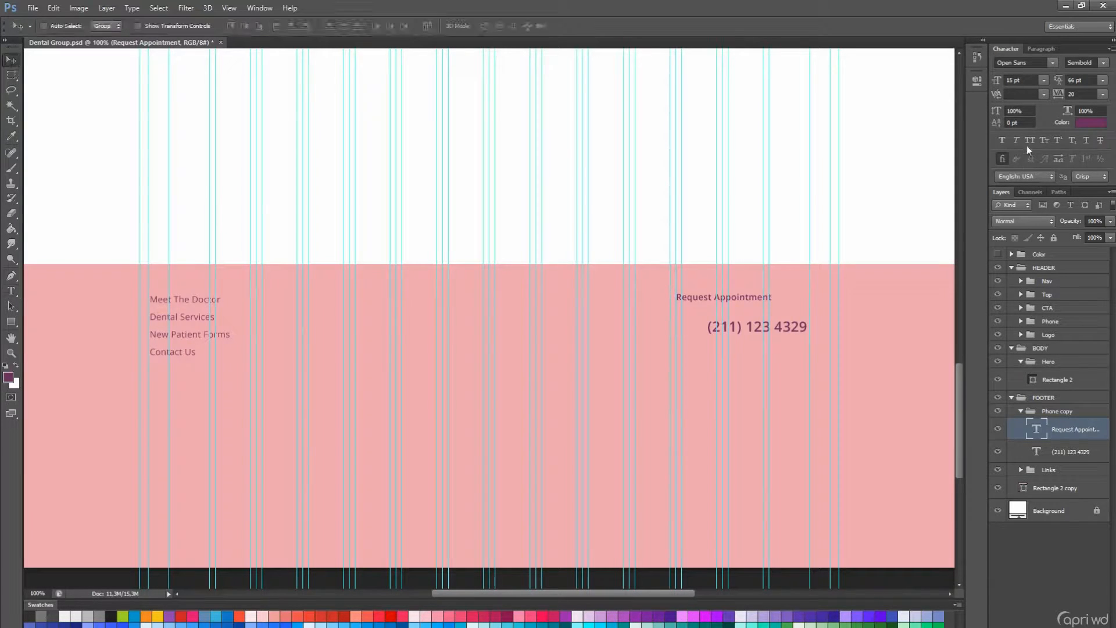
{"action": "left_click", "coordinate": [1028, 143]}
Place the Request Appointment text just above the footer phone number and align their right edges.
{"action": "left_click_drag", "start_coordinate": [786, 358], "coordinate": [808, 369]}
{"action": "left_click", "coordinate": [1069, 451], "text": "shift"}
{"action": "left_click", "coordinate": [305, 27]}
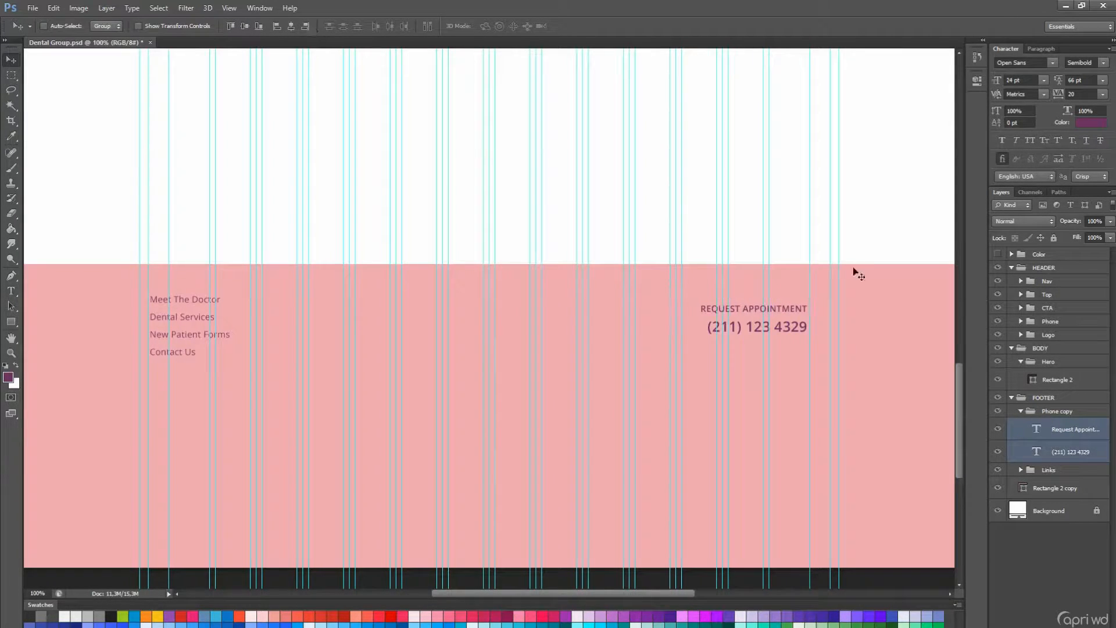
Shift the Request Appointment text and phone number right to the outer content guide and up, and hide the guides.
{"action": "key", "text": "shift+Right"}
{"action": "key", "text": "shift+Right"}
{"action": "key", "text": "shift+Right"}
{"action": "key", "text": "shift+Right"}
{"action": "key", "text": "shift+Up"}
{"action": "key", "text": "shift+Up"}
{"action": "key", "text": "ctrl+semicolon"}
{"action": "scroll", "coordinate": [884, 285], "scroll_direction": "down", "scroll_amount": 1}
Rename the footer's Phone copy group as Phone and nudge it slightly down together with Links.
{"action": "double_click", "coordinate": [1063, 411]}
{"action": "double_click", "coordinate": [1068, 411]}
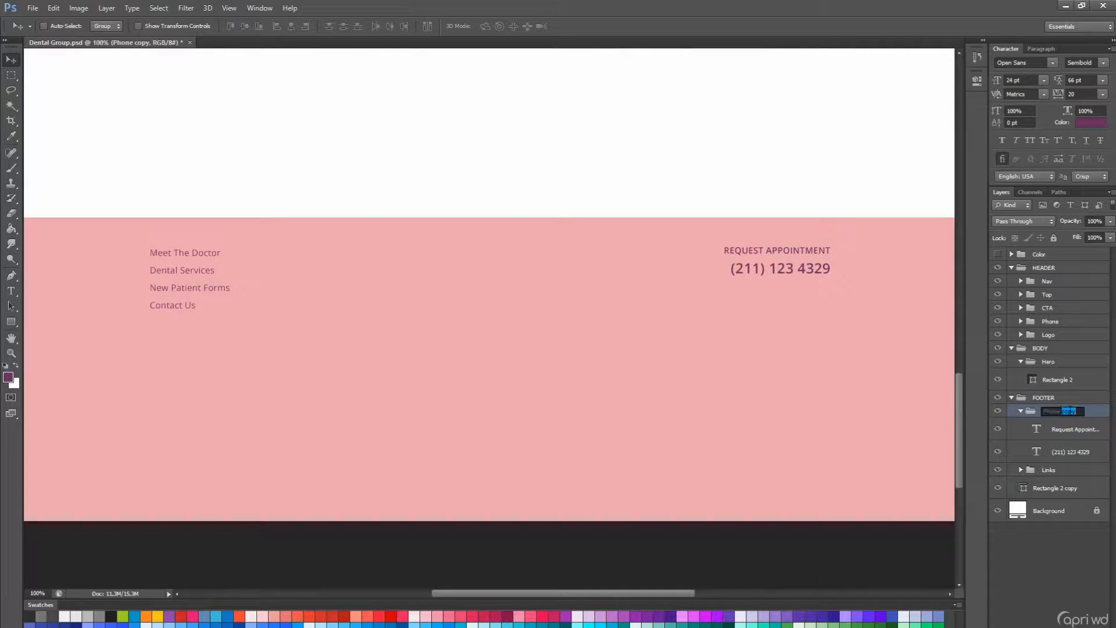
{"action": "key", "text": "BackSpace"}
{"action": "key", "text": "Return"}
{"action": "left_click", "coordinate": [1020, 411]}
{"action": "left_click", "coordinate": [1048, 424], "text": "shift"}
{"action": "scroll", "coordinate": [705, 347], "scroll_direction": "up", "scroll_amount": 2}
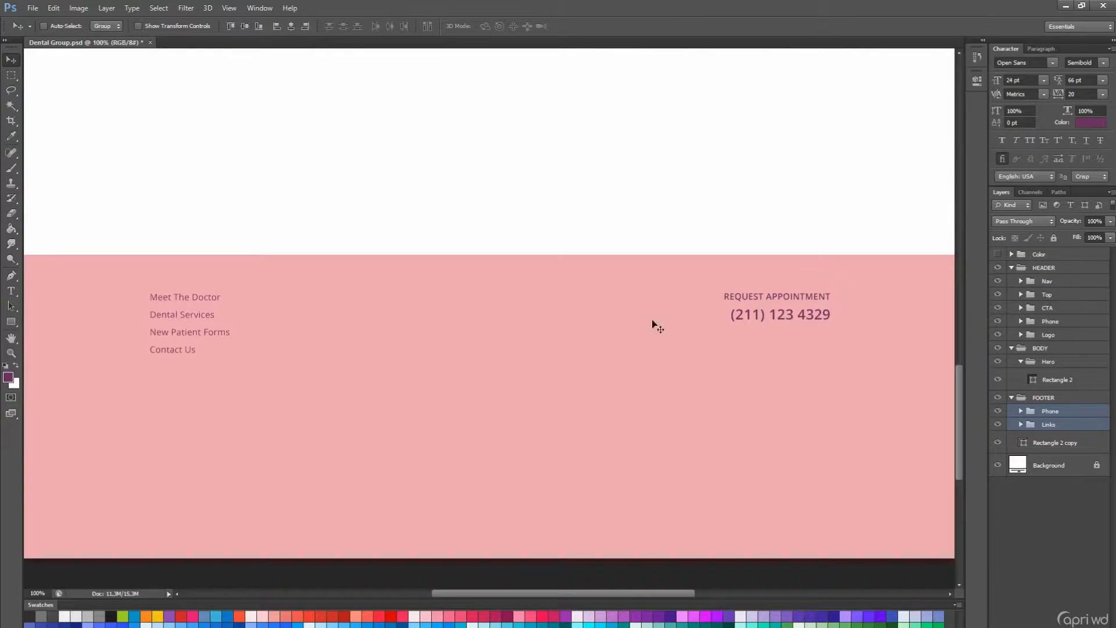
Duplicate the header's Logo group into FOOTER above Phone and position the copy just below the footer's top edge.
{"action": "left_click", "coordinate": [1058, 425]}
{"action": "left_click_drag", "start_coordinate": [1055, 406], "coordinate": [1055, 407]}
{"action": "left_click", "coordinate": [1022, 456], "text": "ctrl"}
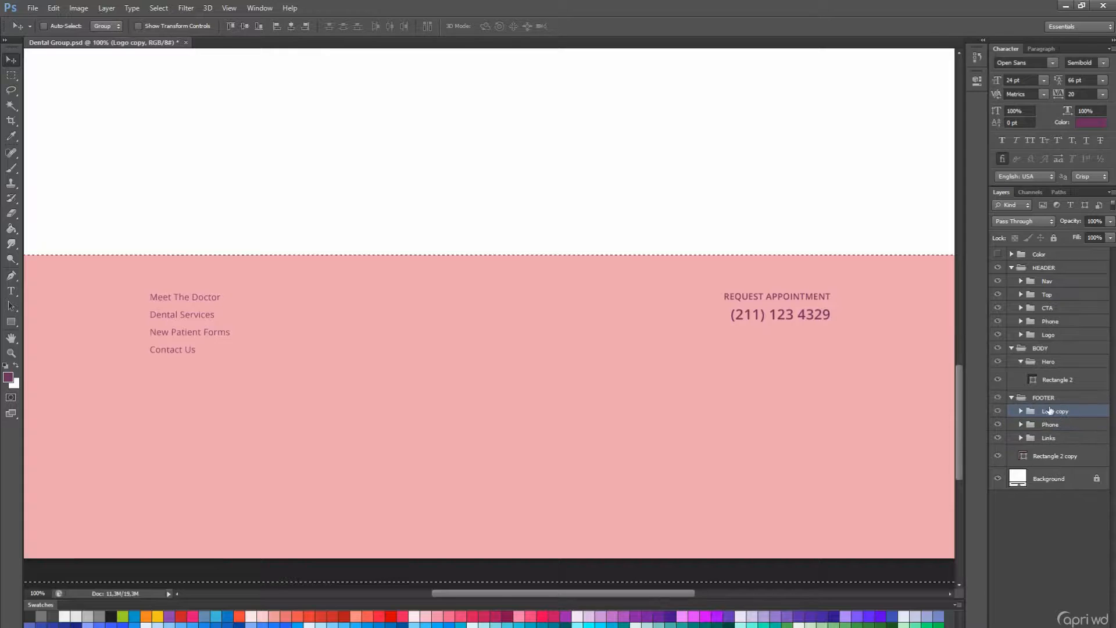
{"action": "left_click", "coordinate": [231, 27]}
{"action": "key", "text": "ctrl+d"}
{"action": "left_click_drag", "start_coordinate": [347, 189], "coordinate": [350, 228]}
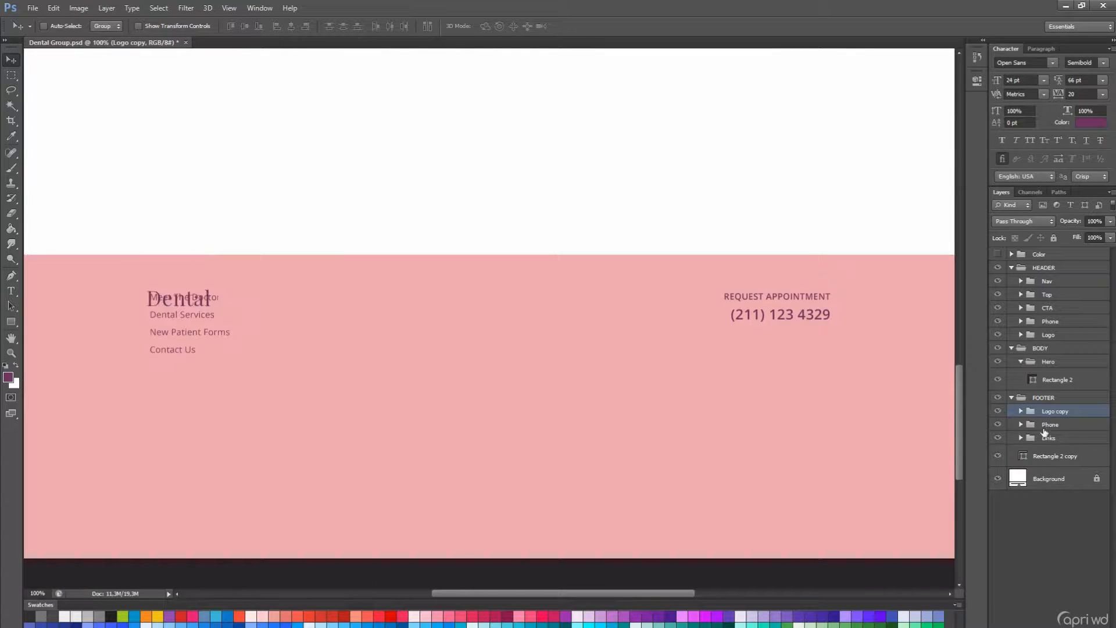
Expand the Logo copy group in FOOTER and rename it as Logo.
{"action": "left_click", "coordinate": [1022, 411]}
{"action": "double_click", "coordinate": [1063, 412]}
{"action": "double_click", "coordinate": [1065, 412]}
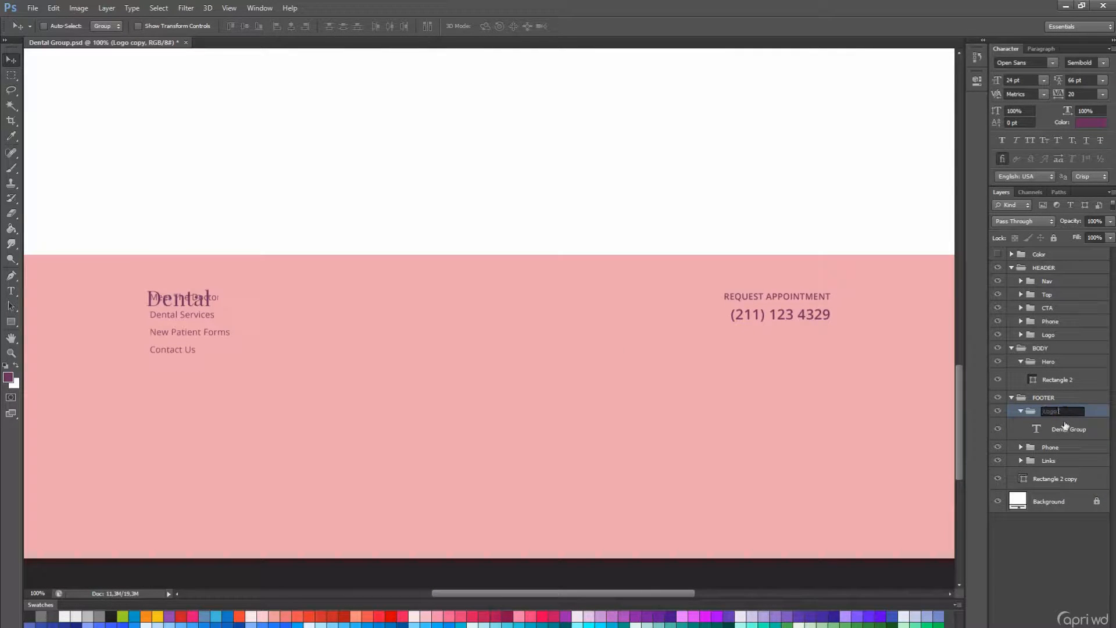
{"action": "key", "text": "Return"}
Recolor the whole footer logo text Dental Group white and collapse its group.
{"action": "double_click", "coordinate": [1036, 429]}
{"action": "left_click", "coordinate": [373, 27]}
{"action": "left_click", "coordinate": [422, 157]}
{"action": "key", "text": "Return"}
{"action": "key", "text": "ctrl+Return"}
{"action": "key", "text": "v"}
{"action": "left_click", "coordinate": [1021, 411]}
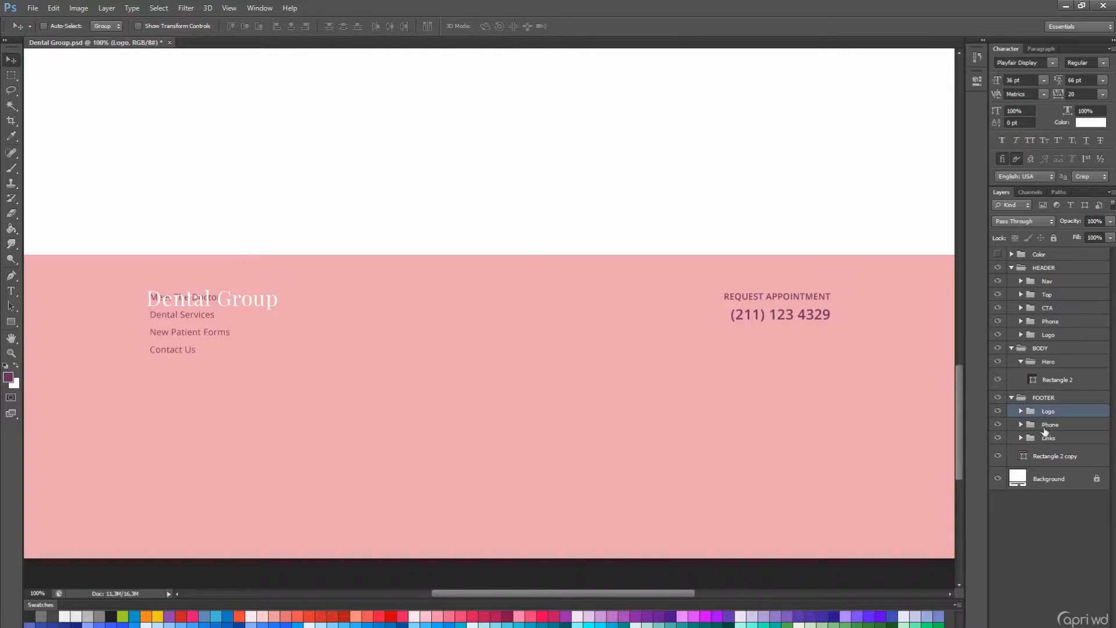
Move the footer's Links group horizontally to the right, clear of the Dental Group logo.
{"action": "left_click", "coordinate": [1044, 429]}
{"action": "left_click", "coordinate": [1042, 439]}
{"action": "left_click_drag", "start_coordinate": [424, 395], "coordinate": [638, 395]}
{"action": "scroll", "coordinate": [639, 396], "scroll_direction": "up", "scroll_amount": 1}
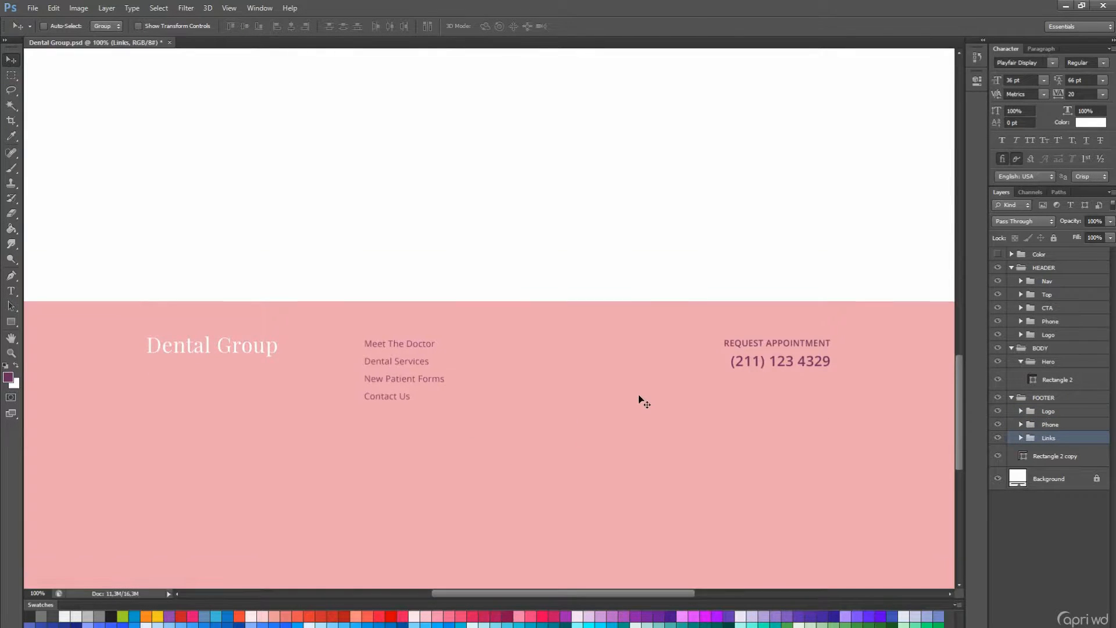
Recolor the footer links, the Request Appointment text and the footer phone number white.
{"action": "scroll", "coordinate": [638, 396], "scroll_direction": "up", "scroll_amount": 1}
{"action": "key", "text": "t"}
{"action": "left_click", "coordinate": [411, 377]}
{"action": "key", "text": "ctrl+Return"}
{"action": "left_click", "coordinate": [1021, 424]}
{"action": "left_click", "coordinate": [1071, 443], "text": "ctrl"}
{"action": "left_click", "coordinate": [1067, 465], "text": "ctrl"}
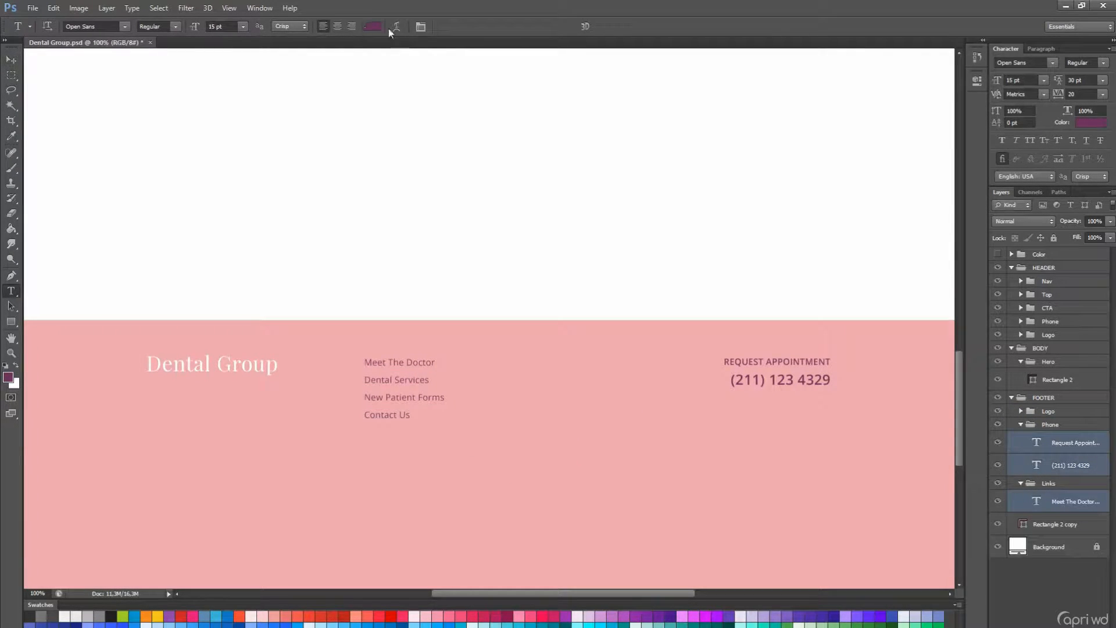
{"action": "left_click", "coordinate": [374, 27]}
{"action": "left_click", "coordinate": [416, 128]}
{"action": "key", "text": "Return"}
Collapse the Phone and Links groups and create a new group named Social above Logo in FOOTER.
{"action": "scroll", "coordinate": [291, 143], "scroll_direction": "up", "scroll_amount": 1}
{"action": "left_click", "coordinate": [14, 61]}
{"action": "scroll", "coordinate": [627, 271], "scroll_direction": "down", "scroll_amount": 3}
{"action": "left_click_drag", "start_coordinate": [619, 293], "coordinate": [666, 307]}
{"action": "left_click", "coordinate": [1021, 424]}
{"action": "left_click", "coordinate": [1021, 437]}
{"action": "left_click", "coordinate": [1046, 412]}
{"action": "left_click", "coordinate": [1071, 625]}
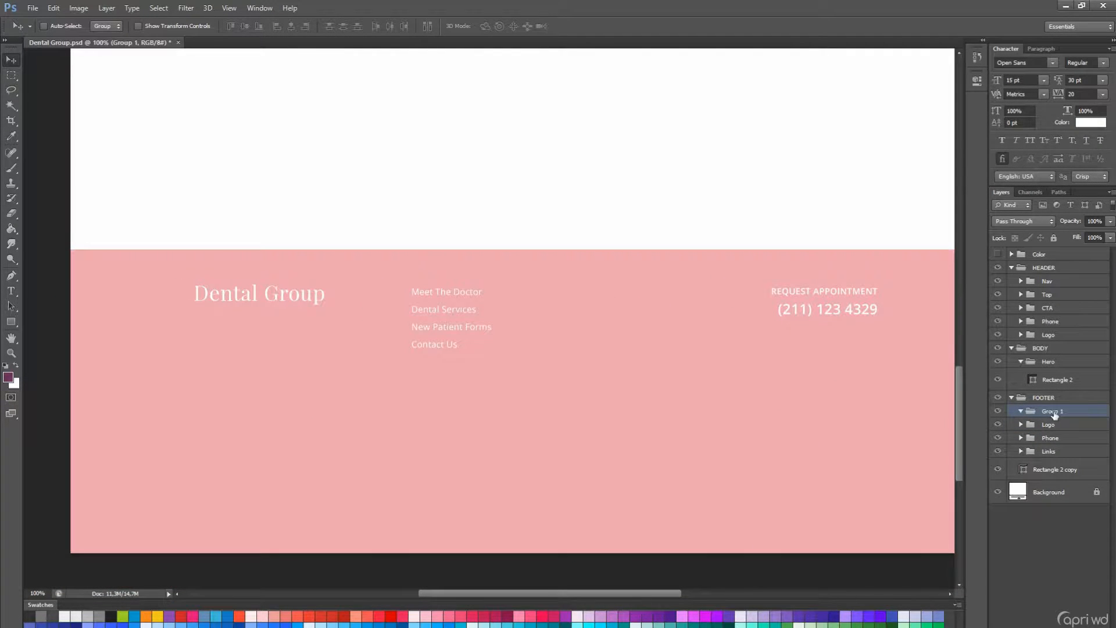
{"action": "type", "text": "Social"}
{"action": "key", "text": "Return"}
Move the whole FOOTER group down so its lower part runs past the page's bottom edge, and save the document.
{"action": "left_click", "coordinate": [1011, 397]}
{"action": "scroll", "coordinate": [546, 239], "scroll_direction": "down", "scroll_amount": 2}
{"action": "left_click_drag", "start_coordinate": [546, 239], "coordinate": [545, 383]}
{"action": "scroll", "coordinate": [546, 397], "scroll_direction": "up", "scroll_amount": 1}
{"action": "scroll", "coordinate": [548, 415], "scroll_direction": "down", "scroll_amount": 1}
{"action": "key", "text": "ctrl+s"}
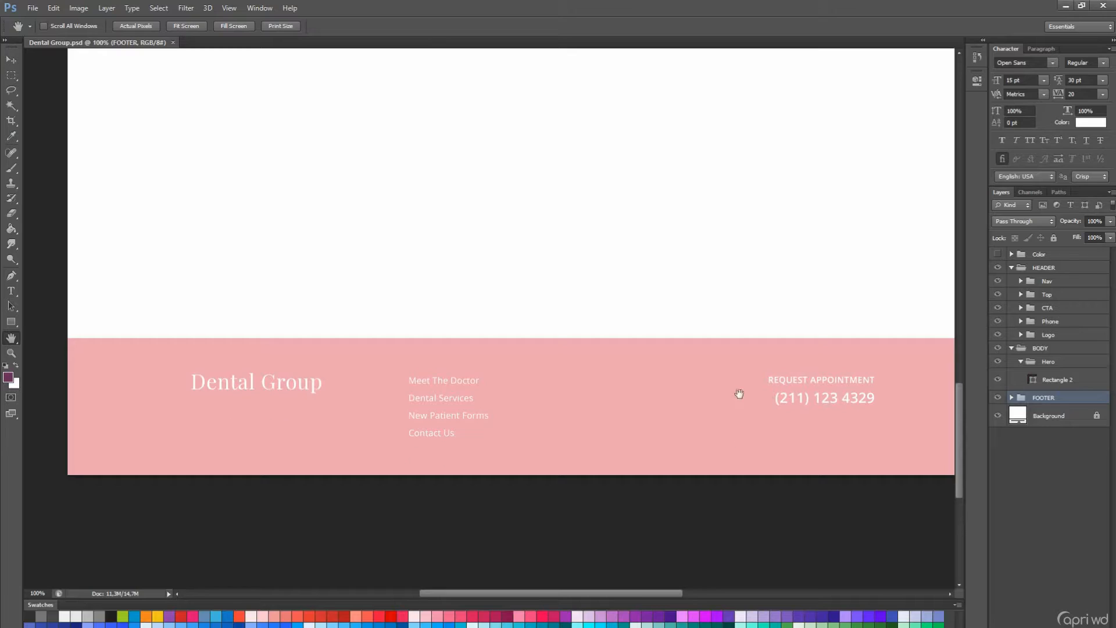
Recolor all of the header's navigation menu text to a medium grey.
{"action": "left_click_drag", "start_coordinate": [959, 395], "coordinate": [960, 163]}
{"action": "left_click_drag", "start_coordinate": [849, 243], "coordinate": [819, 240]}
{"action": "key", "text": "t"}
{"action": "left_click", "coordinate": [741, 232]}
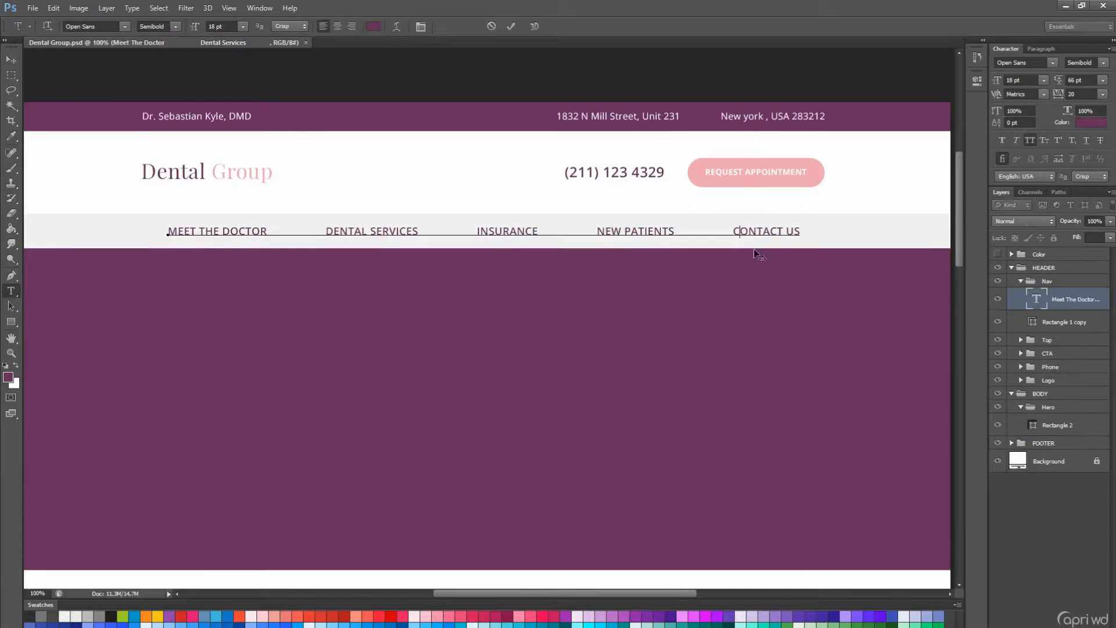
{"action": "key", "text": "ctrl+a"}
{"action": "left_click", "coordinate": [408, 26]}
{"action": "left_click", "coordinate": [549, 185]}
{"action": "left_click_drag", "start_coordinate": [865, 466], "coordinate": [836, 496]}
{"action": "left_click", "coordinate": [1098, 407]}
Try the Regular weight on the navigation menu text, return it to Semibold, and save the document.
{"action": "left_click", "coordinate": [174, 26]}
{"action": "left_click", "coordinate": [179, 74]}
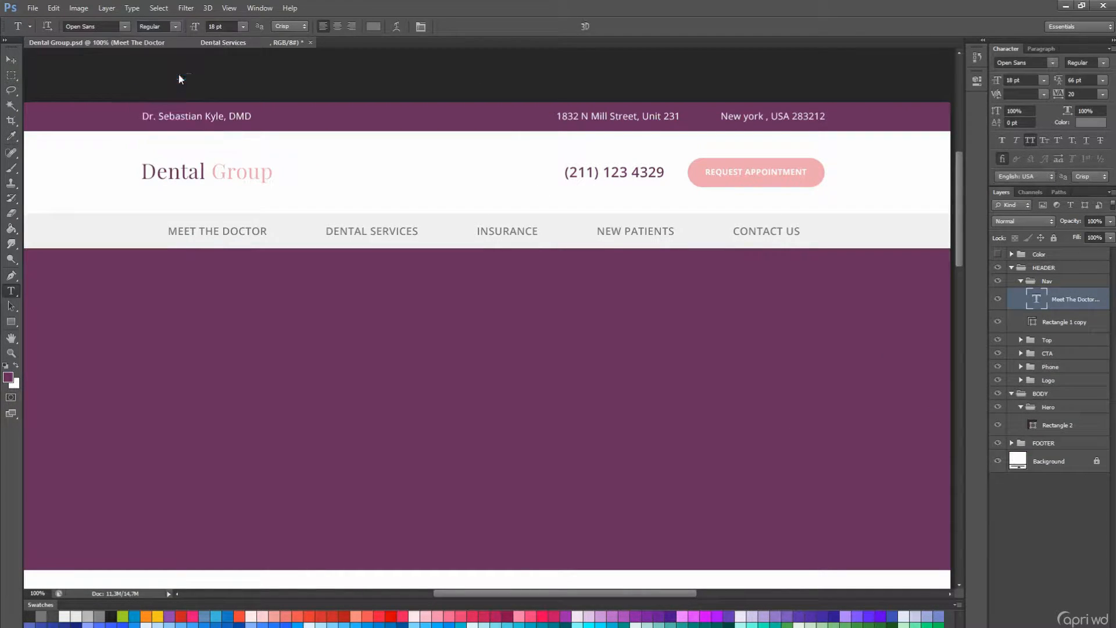
{"action": "left_click", "coordinate": [175, 27]}
{"action": "left_click", "coordinate": [176, 96]}
{"action": "left_click", "coordinate": [12, 60]}
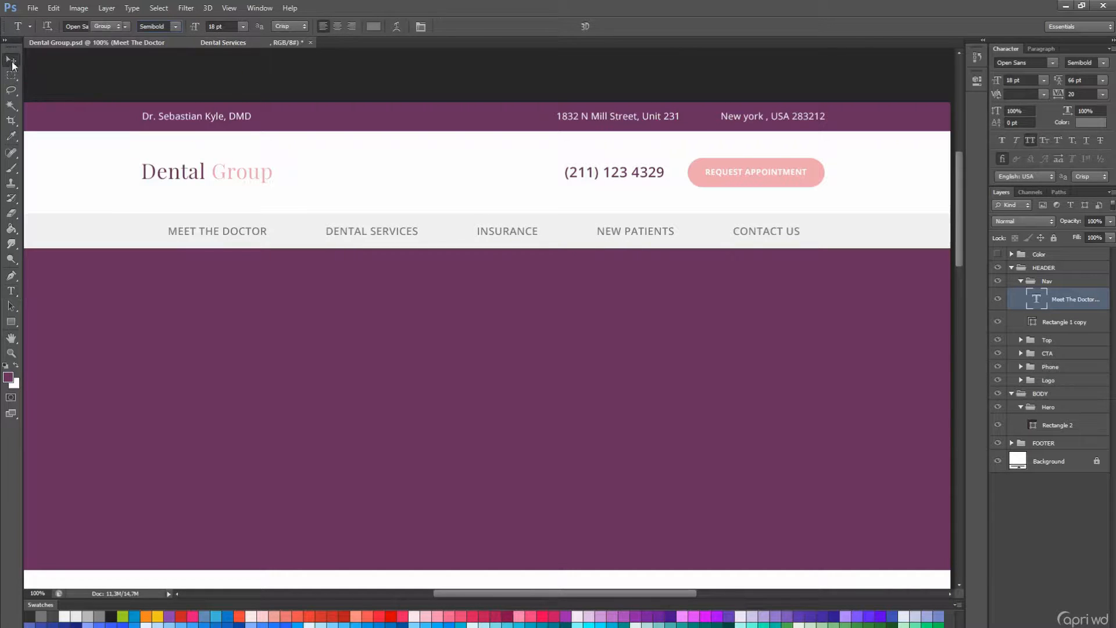
{"action": "key", "text": "ctrl+s"}
Try recoloring the header's top bar rectangle with the pink of the Request Appointment button.
{"action": "left_click_drag", "start_coordinate": [674, 345], "coordinate": [671, 321]}
{"action": "key", "text": "a"}
{"action": "left_click", "coordinate": [465, 93]}
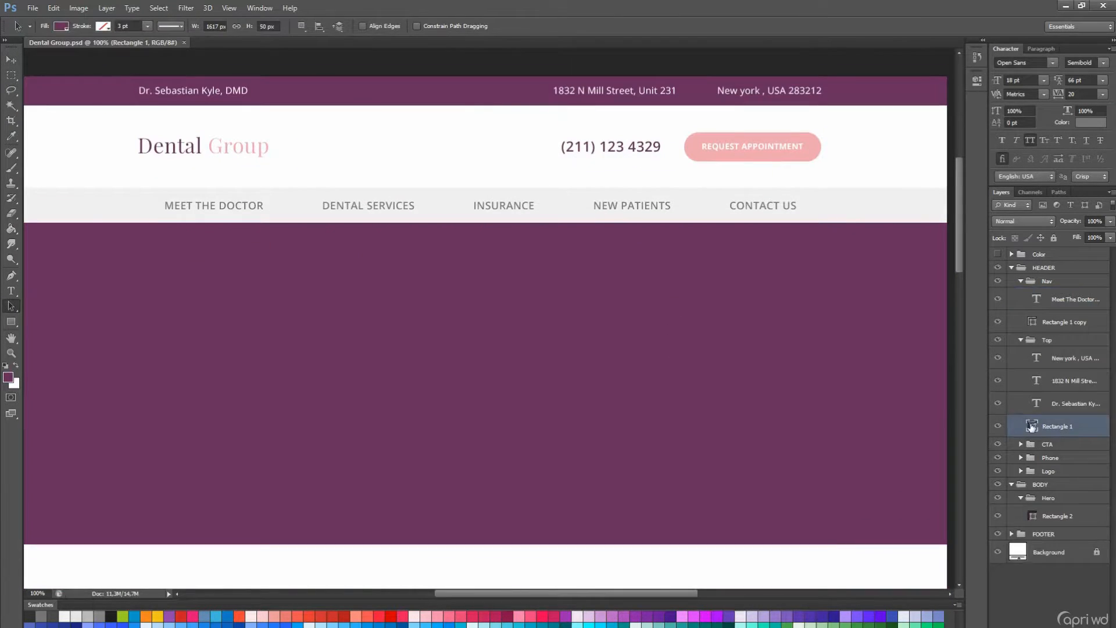
{"action": "double_click", "coordinate": [1032, 426]}
{"action": "left_click", "coordinate": [810, 149]}
{"action": "left_click", "coordinate": [1098, 407]}
Recolor the phone icon beside the header's phone number with the layout's dark purple.
{"action": "left_click_drag", "start_coordinate": [703, 267], "coordinate": [697, 229]}
{"action": "scroll", "coordinate": [704, 228], "scroll_direction": "up", "scroll_amount": 1}
{"action": "scroll", "coordinate": [703, 228], "scroll_direction": "down", "scroll_amount": 1}
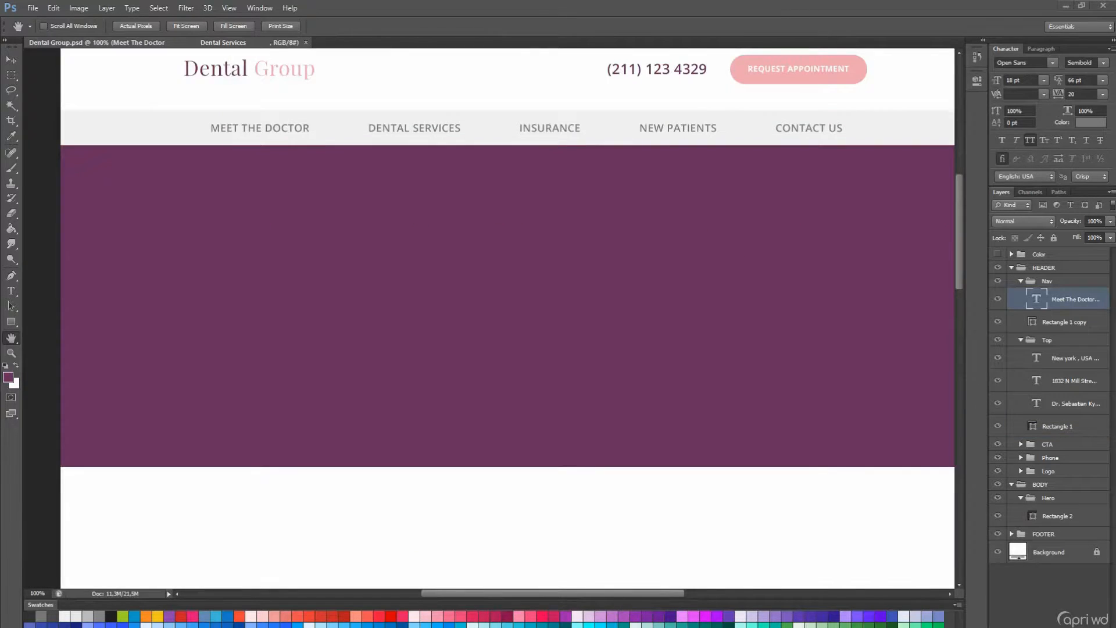
{"action": "left_click_drag", "start_coordinate": [512, 158], "coordinate": [488, 227]}
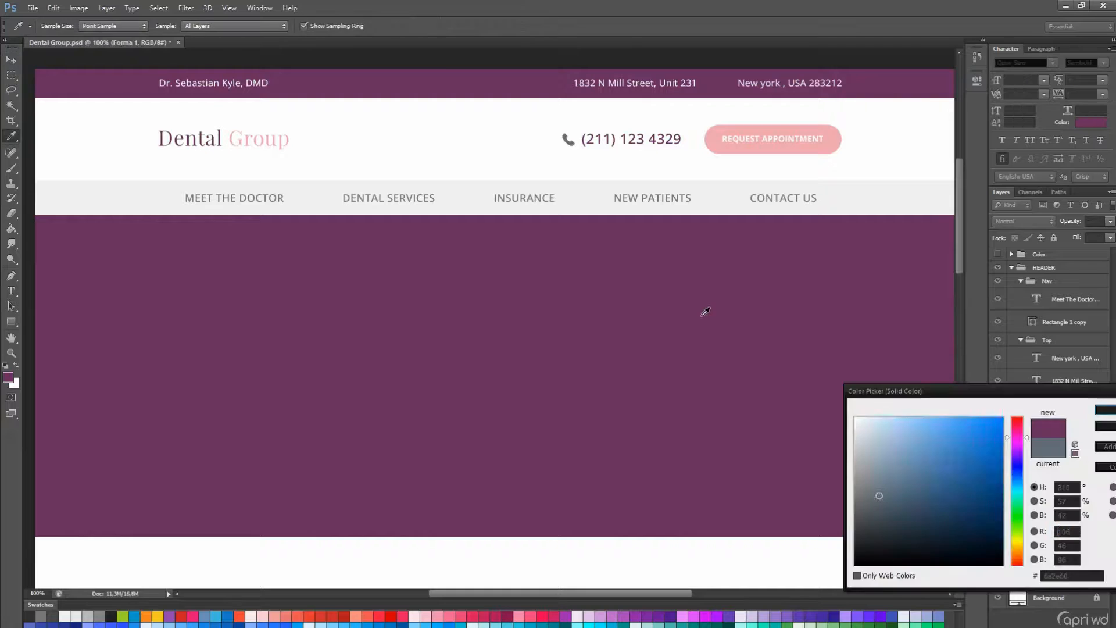
{"action": "key", "text": "Return"}
{"action": "key", "text": "v"}
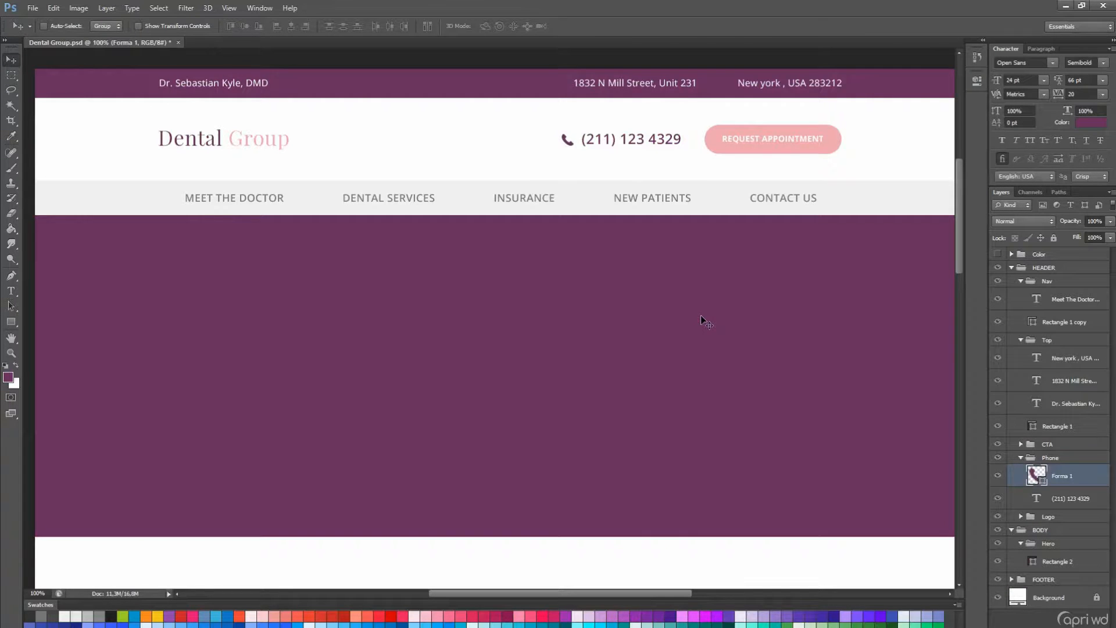
Duplicate the header's phone icon into the footer's Phone group, center it vertically on the number and place it just left of it.
{"action": "scroll", "coordinate": [700, 315], "scroll_direction": "down", "scroll_amount": 3}
{"action": "left_click_drag", "start_coordinate": [959, 225], "coordinate": [962, 448]}
{"action": "left_click", "coordinate": [1012, 579]}
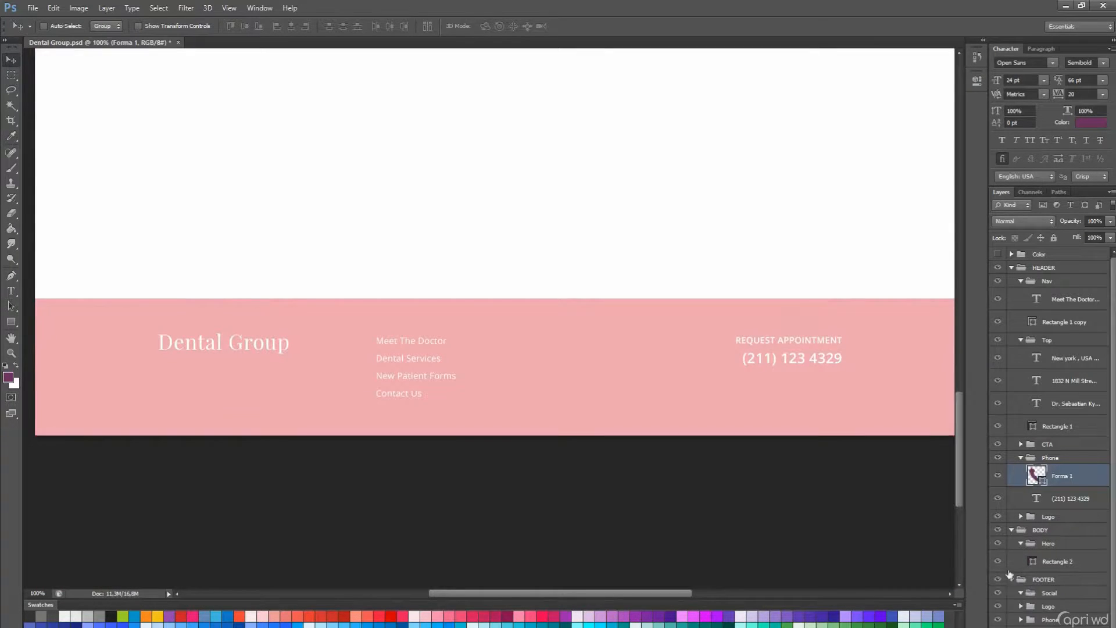
{"action": "left_click", "coordinate": [1020, 621]}
{"action": "scroll", "coordinate": [1029, 523], "scroll_direction": "down", "scroll_amount": 2}
{"action": "left_click_drag", "start_coordinate": [1034, 426], "coordinate": [1033, 596]}
{"action": "left_click", "coordinate": [1037, 625], "text": "ctrl"}
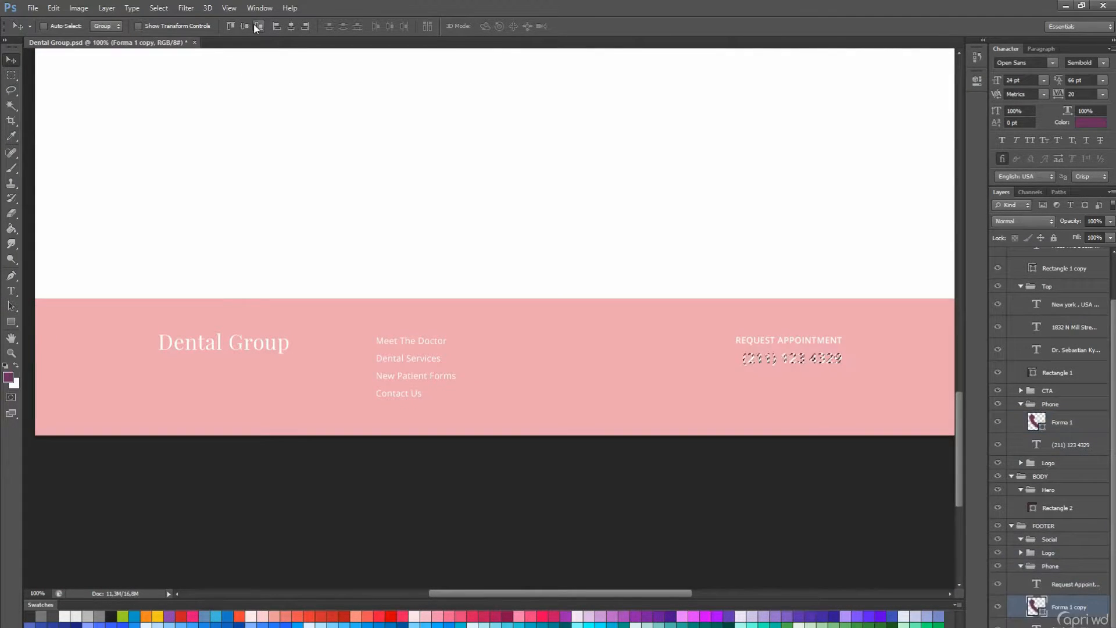
{"action": "left_click", "coordinate": [245, 26]}
{"action": "key", "text": "ctrl+d"}
{"action": "left_click_drag", "start_coordinate": [552, 411], "coordinate": [712, 413]}
Recolor the footer's phone icon white.
{"action": "double_click", "coordinate": [1034, 609]}
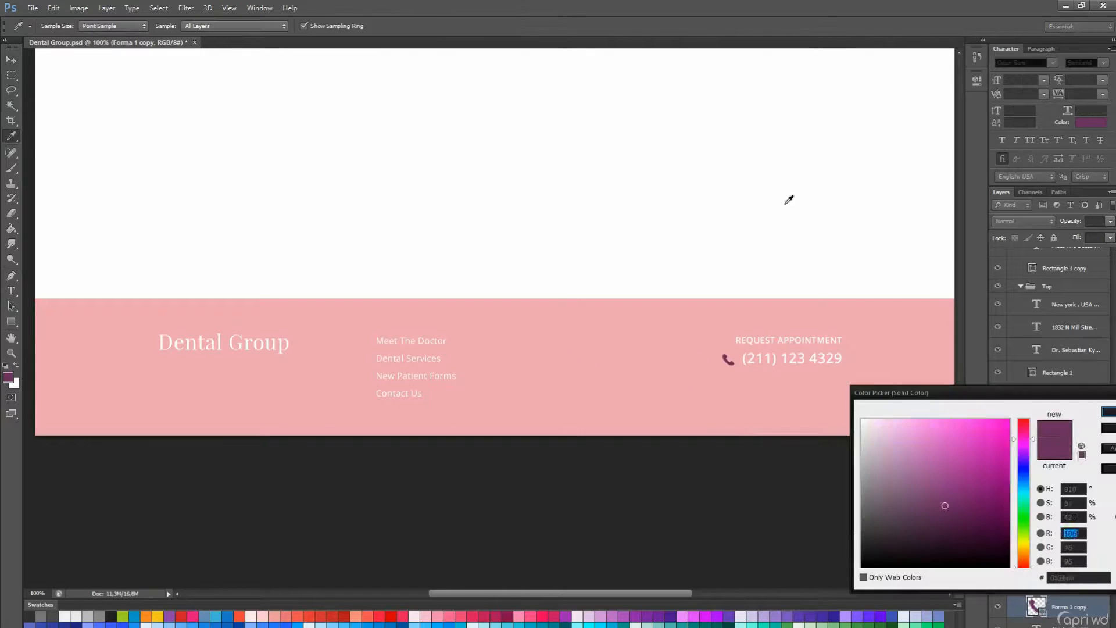
{"action": "left_click", "coordinate": [785, 204]}
{"action": "key", "text": "Return"}
{"action": "key", "text": "v"}
Move the Facebook icon group FB into the space between the footer's links and phone number.
{"action": "left_click", "coordinate": [1020, 566]}
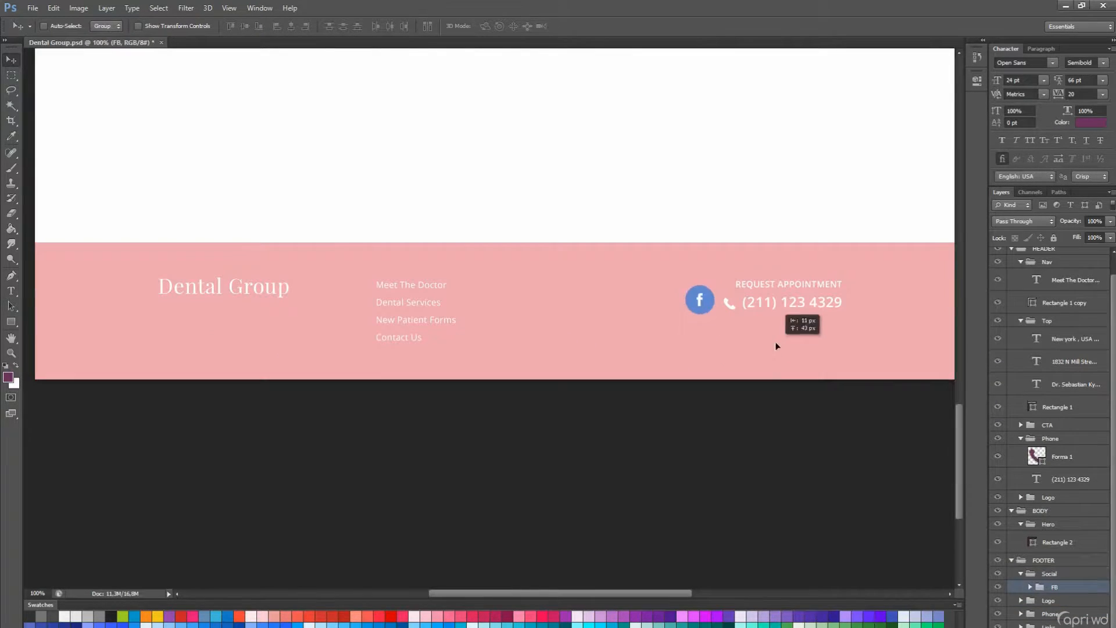
{"action": "left_click_drag", "start_coordinate": [777, 346], "coordinate": [568, 311]}
{"action": "scroll", "coordinate": [558, 310], "scroll_direction": "up", "scroll_amount": 1}
{"action": "key", "text": "t"}
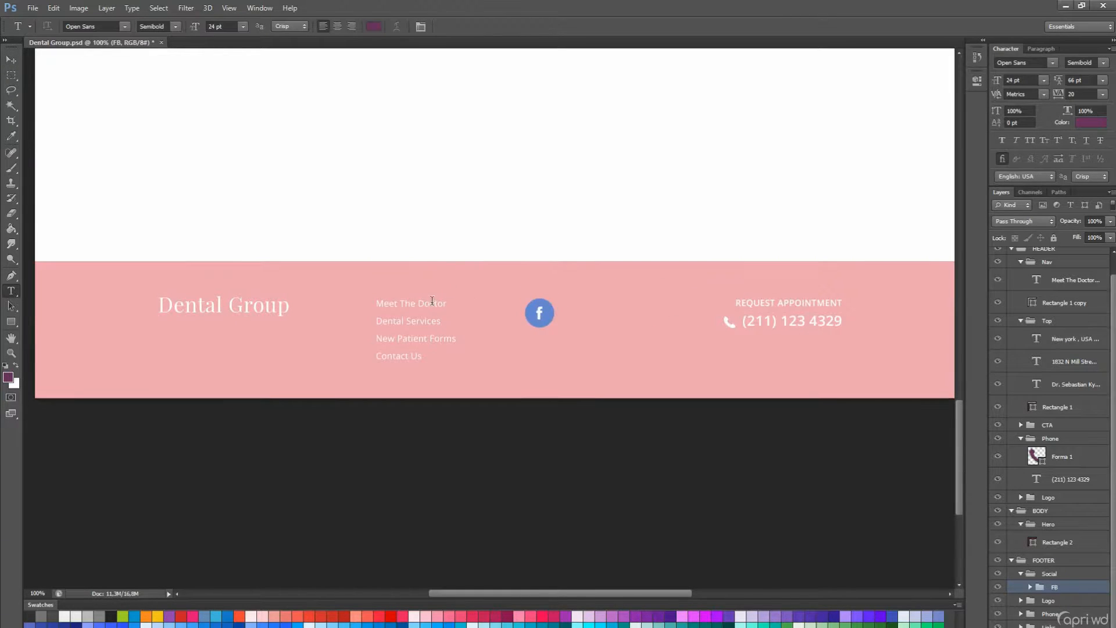
{"action": "left_click", "coordinate": [431, 302]}
{"action": "left_click", "coordinate": [1070, 589]}
{"action": "left_click", "coordinate": [522, 344]}
{"action": "key", "text": "Escape"}
Add the text Follow Us in the Request Appointment heading's style inside Social and place it left of the Facebook icon.
{"action": "left_click", "coordinate": [788, 302]}
{"action": "left_click", "coordinate": [1046, 587]}
{"action": "left_click", "coordinate": [557, 361]}
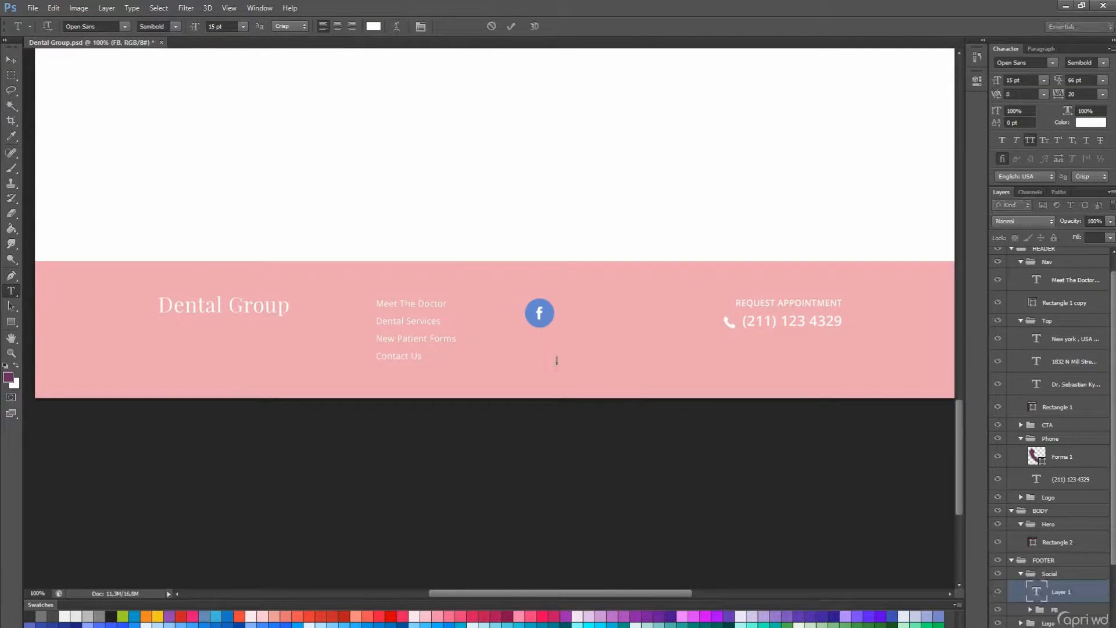
{"action": "type", "text": "Follow Us"}
{"action": "key", "text": "ctrl+Return"}
{"action": "key", "text": "v"}
{"action": "left_click_drag", "start_coordinate": [619, 368], "coordinate": [527, 322]}
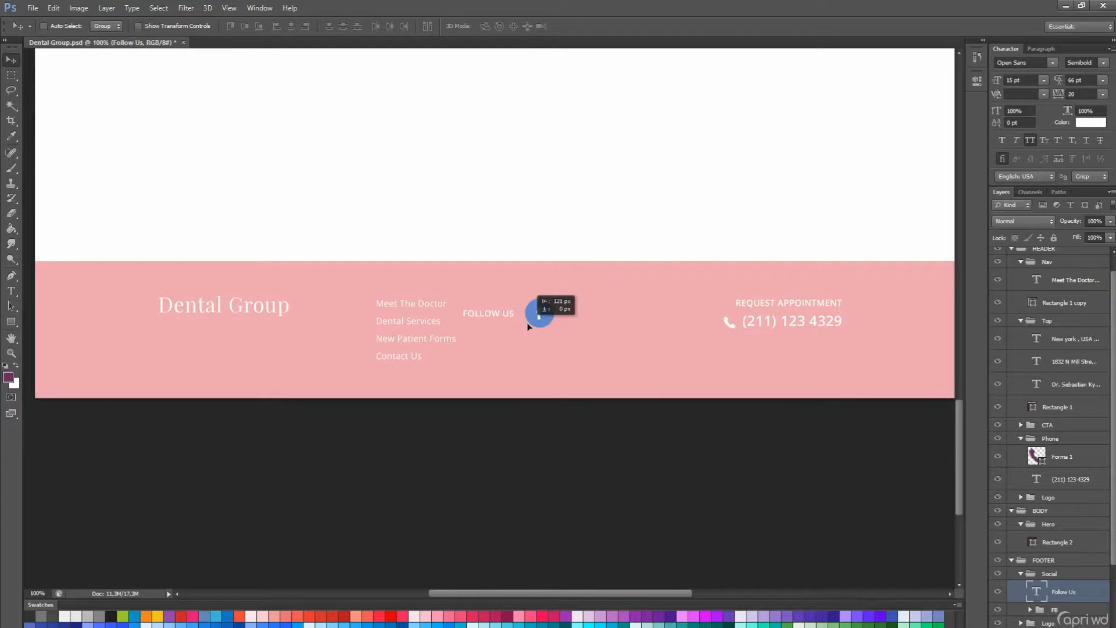
Expand the FB group and hide the blue circle behind the Facebook symbol.
{"action": "left_click", "coordinate": [1025, 613]}
{"action": "left_click", "coordinate": [1030, 610]}
{"action": "left_click", "coordinate": [998, 627]}
Shift the Follow Us text and Facebook symbol right, and place the symbol beneath the start of the text.
{"action": "left_click", "coordinate": [1059, 624]}
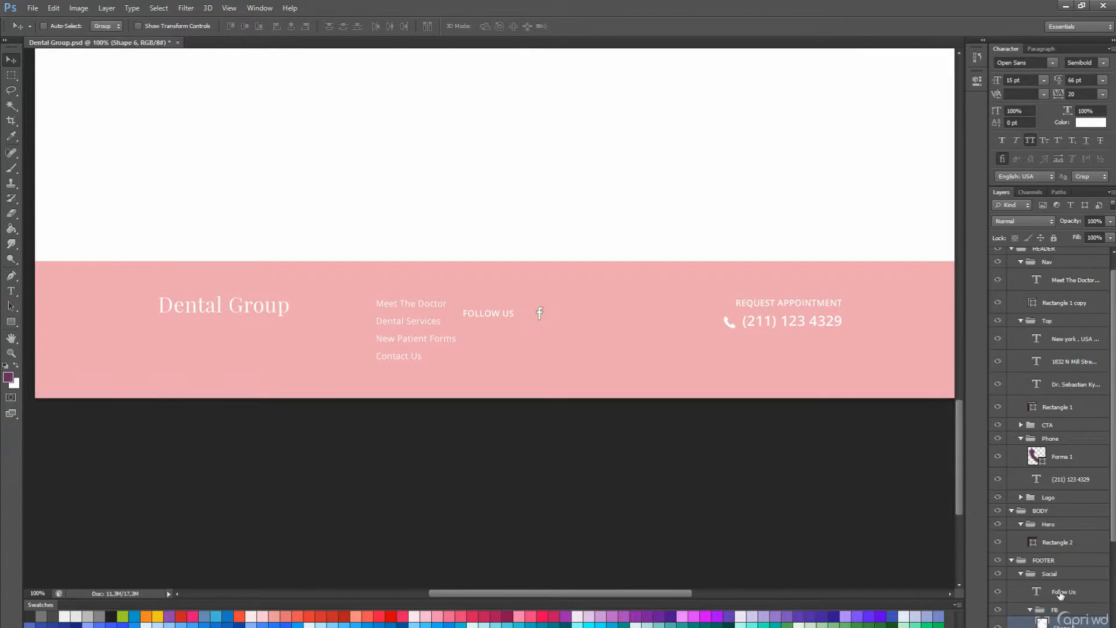
{"action": "left_click", "coordinate": [1063, 594], "text": "ctrl"}
{"action": "left_click_drag", "start_coordinate": [572, 450], "coordinate": [625, 450]}
{"action": "left_click", "coordinate": [1052, 619]}
{"action": "left_click_drag", "start_coordinate": [681, 413], "coordinate": [609, 434]}
{"action": "left_click", "coordinate": [1029, 610]}
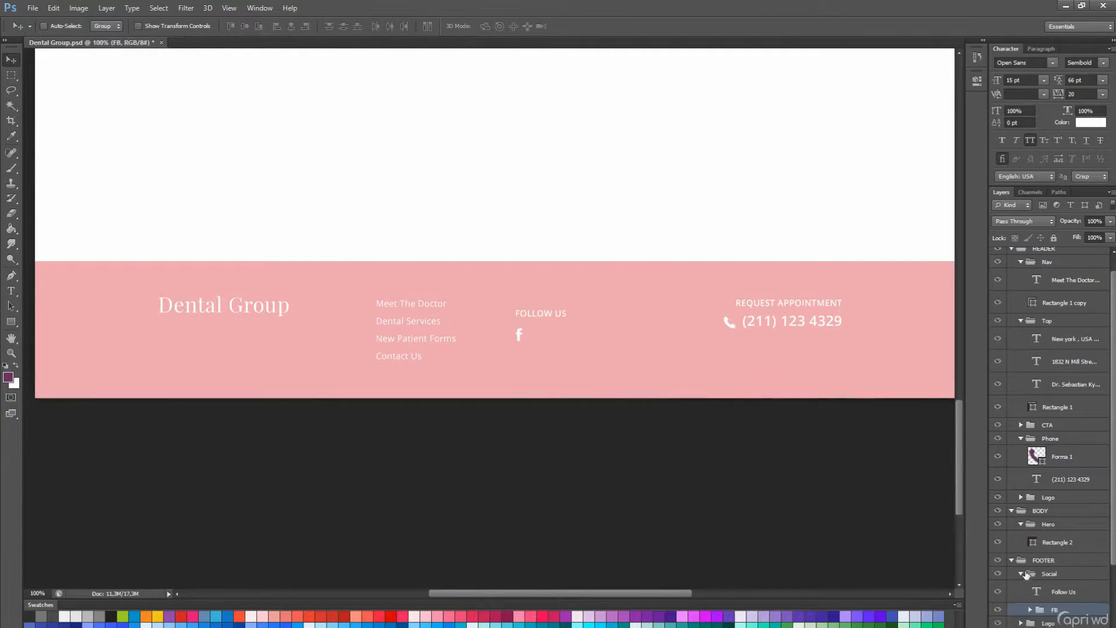
Collapse Social and align the top edges of the footer's Social, Logo, Phone and Links groups.
{"action": "left_click", "coordinate": [1027, 575]}
{"action": "left_click", "coordinate": [1025, 574]}
{"action": "left_click", "coordinate": [1048, 615], "text": "shift"}
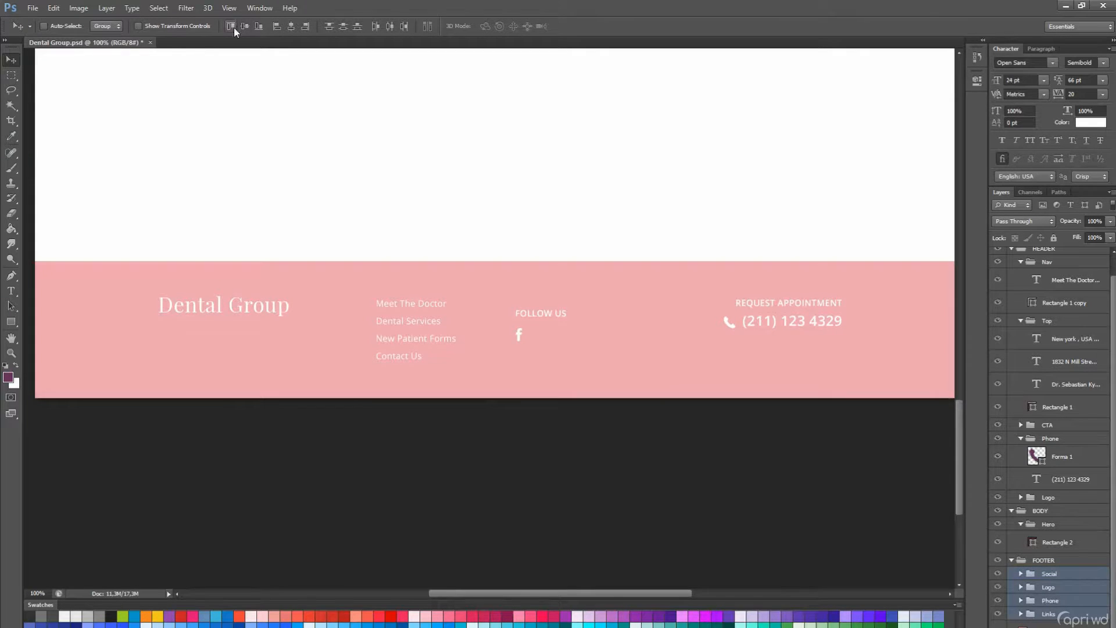
{"action": "scroll", "coordinate": [667, 338], "scroll_direction": "down", "scroll_amount": 2}
Show the guides and shift the Social group left so Follow Us starts on a column guide.
{"action": "left_click", "coordinate": [1020, 574]}
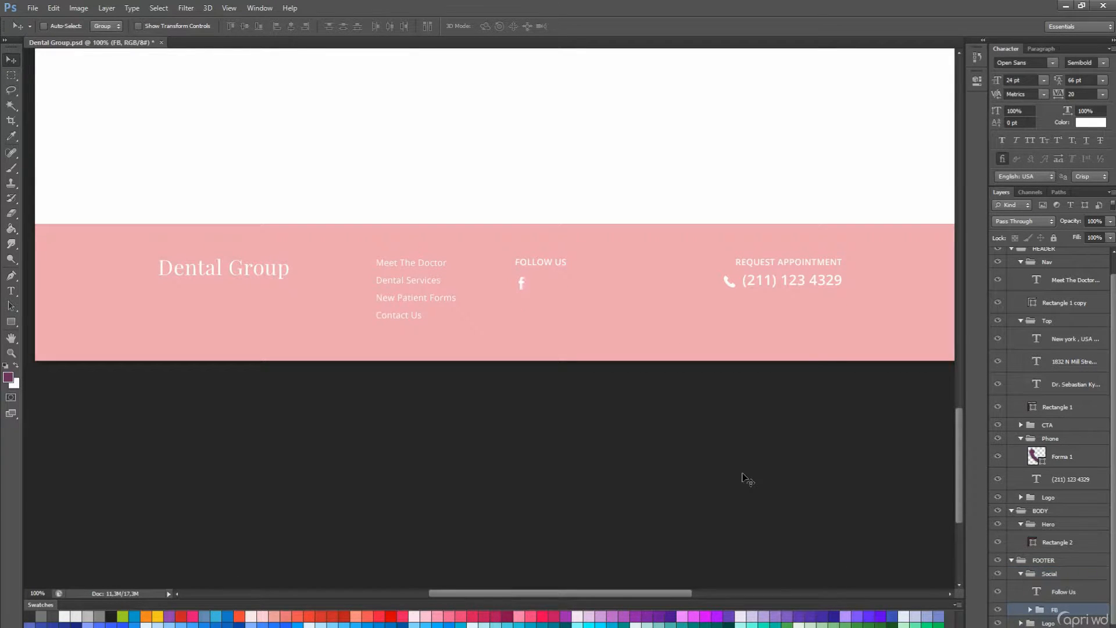
{"action": "key", "text": "ctrl+;"}
{"action": "left_click", "coordinate": [1021, 574]}
{"action": "key", "text": "shift+Left"}
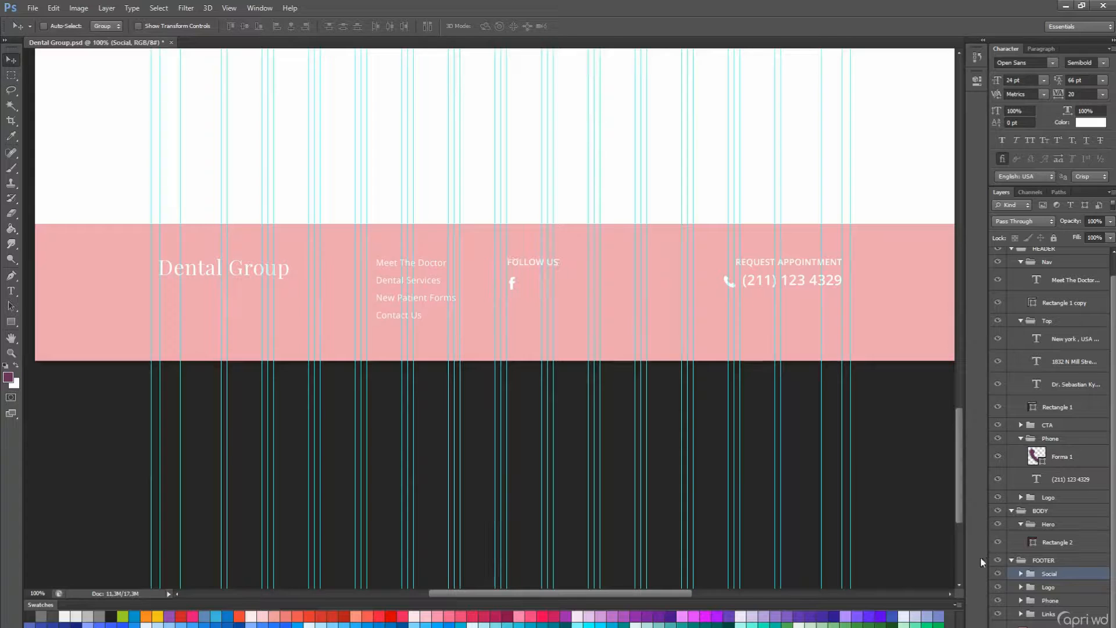
Shift the footer's Links group right until the links start at a column guide.
{"action": "left_click", "coordinate": [1050, 616]}
{"action": "key", "text": "shift+Right"}
{"action": "key", "text": "shift+Right"}
{"action": "key", "text": "shift+Right"}
{"action": "key", "text": "shift+Right"}
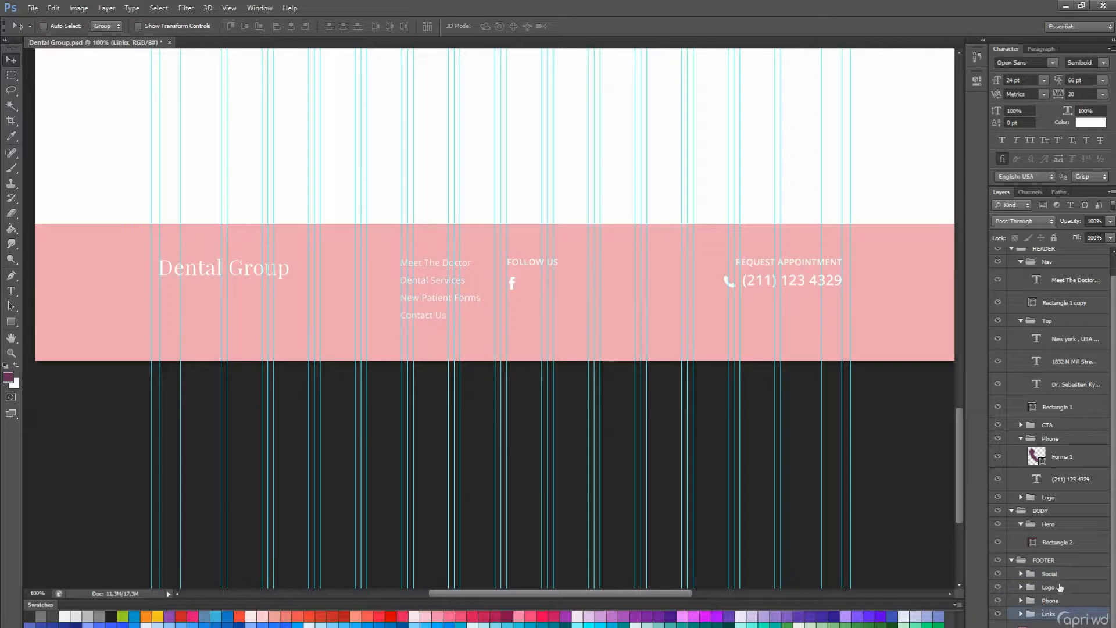
Distribute the footer's Social group between the Links and Phone groups, nudge it right, and hide the guides.
{"action": "left_click", "coordinate": [1049, 574], "text": "ctrl"}
{"action": "left_click", "coordinate": [1050, 600], "text": "ctrl"}
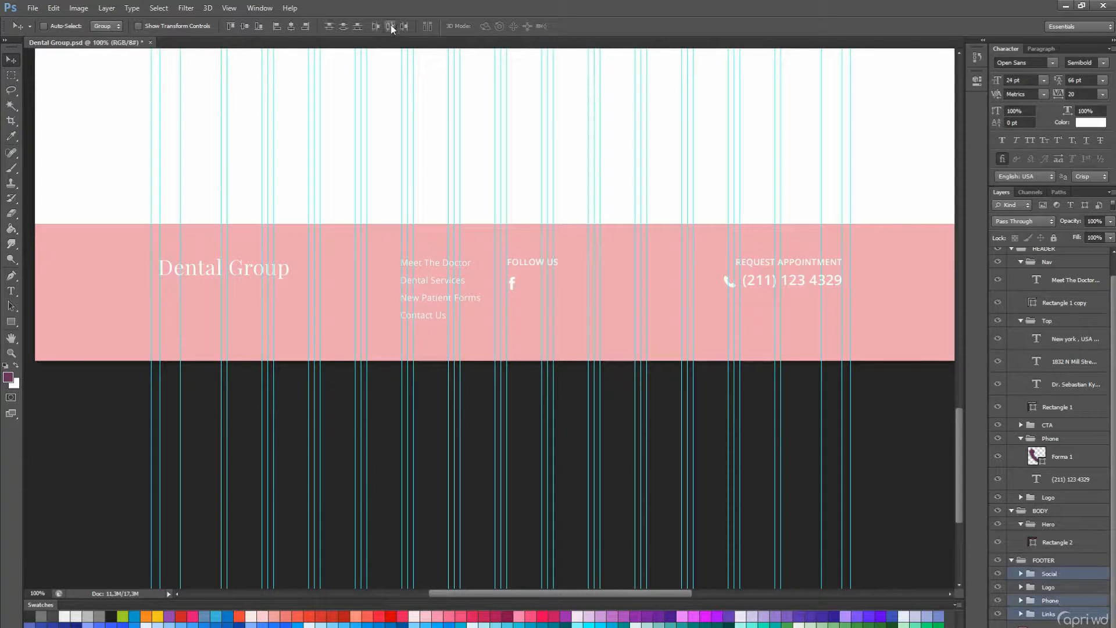
{"action": "left_click", "coordinate": [1054, 576]}
{"action": "key", "text": "Right"}
{"action": "key", "text": "Right"}
{"action": "key", "text": "Right"}
{"action": "key", "text": "Right"}
{"action": "key", "text": "Right"}
{"action": "key", "text": "ctrl+;"}
Collapse the FOOTER group and shorten the pink footer background so a white strip shows beneath it.
{"action": "scroll", "coordinate": [758, 351], "scroll_direction": "down", "scroll_amount": 2}
{"action": "left_click", "coordinate": [1011, 561]}
{"action": "key", "text": "a"}
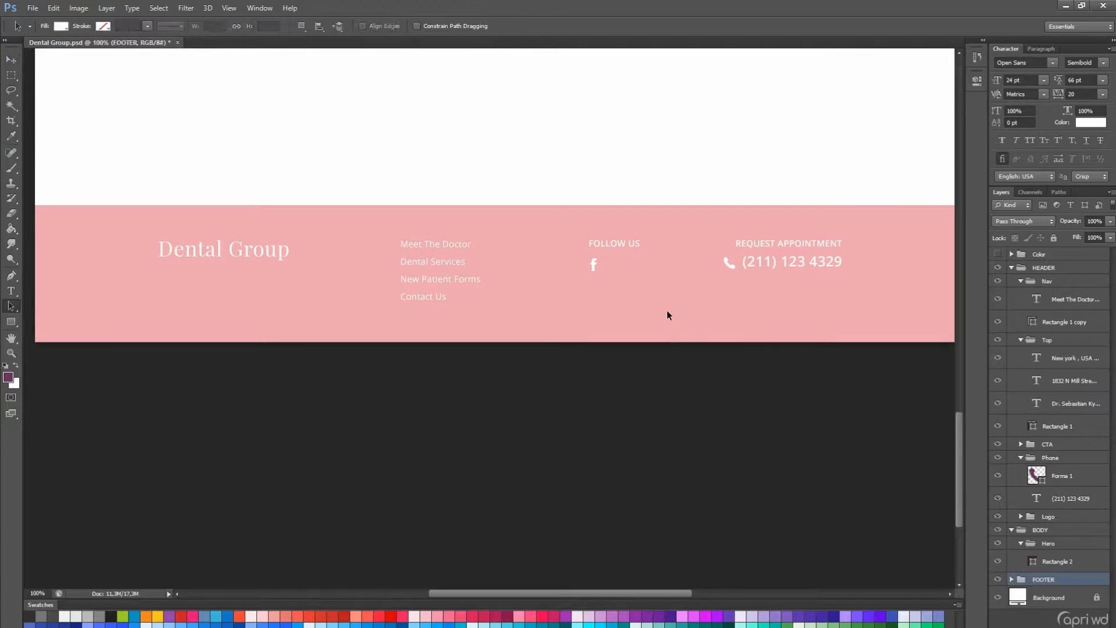
{"action": "left_click", "coordinate": [667, 311]}
{"action": "key", "text": "ctrl+t"}
{"action": "left_click_drag", "start_coordinate": [500, 533], "coordinate": [541, 338]}
{"action": "key", "text": "Return"}
Move the whole FOOTER group up to widen the white strip at the page bottom.
{"action": "left_click", "coordinate": [1012, 580]}
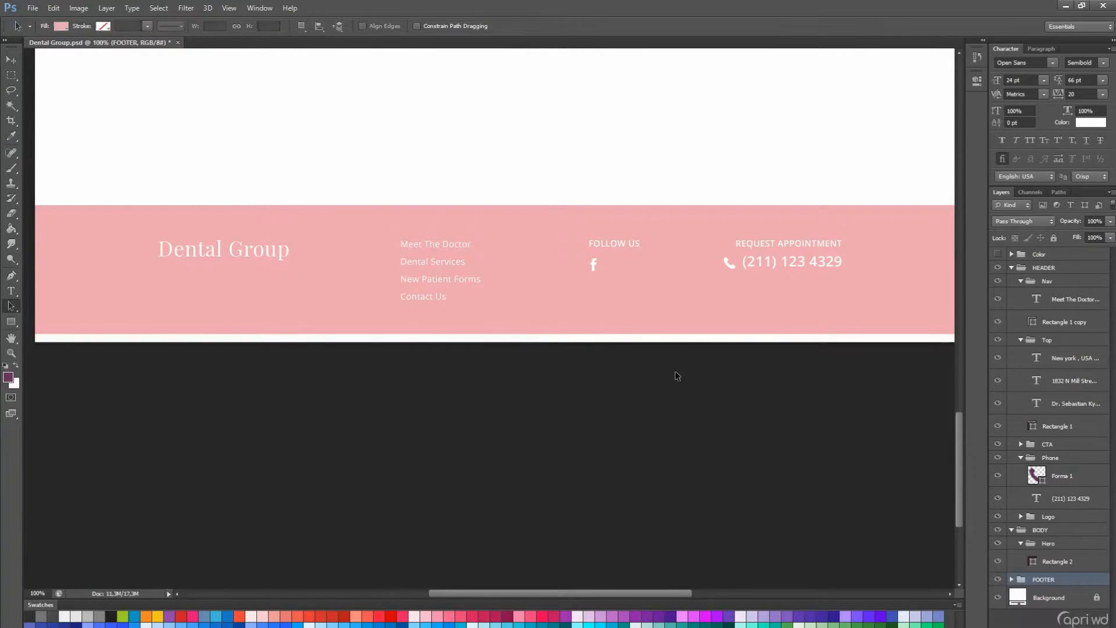
{"action": "key", "text": "t"}
{"action": "scroll", "coordinate": [675, 375], "scroll_direction": "down", "scroll_amount": 2}
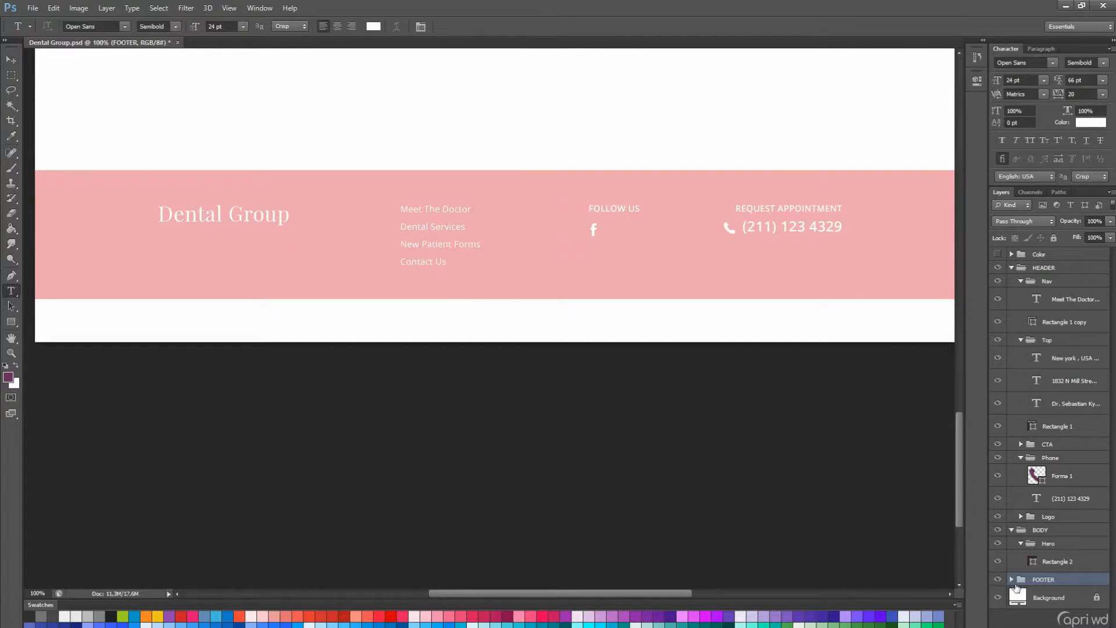
Add the text "Copyright 2018 All rights reserved" in gray #777777 in the white strip below the pink footer.
{"action": "left_click", "coordinate": [1011, 580]}
{"action": "left_click", "coordinate": [1045, 593]}
{"action": "left_click", "coordinate": [374, 27]}
{"action": "left_click", "coordinate": [43, 615]}
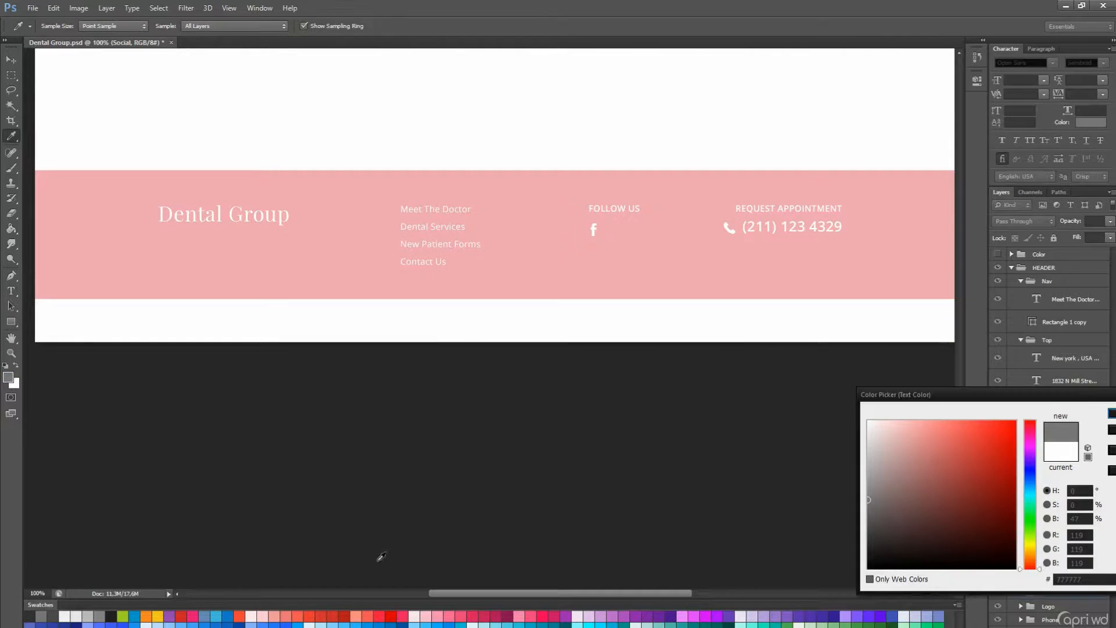
{"action": "left_click", "coordinate": [1111, 414]}
{"action": "left_click", "coordinate": [152, 327]}
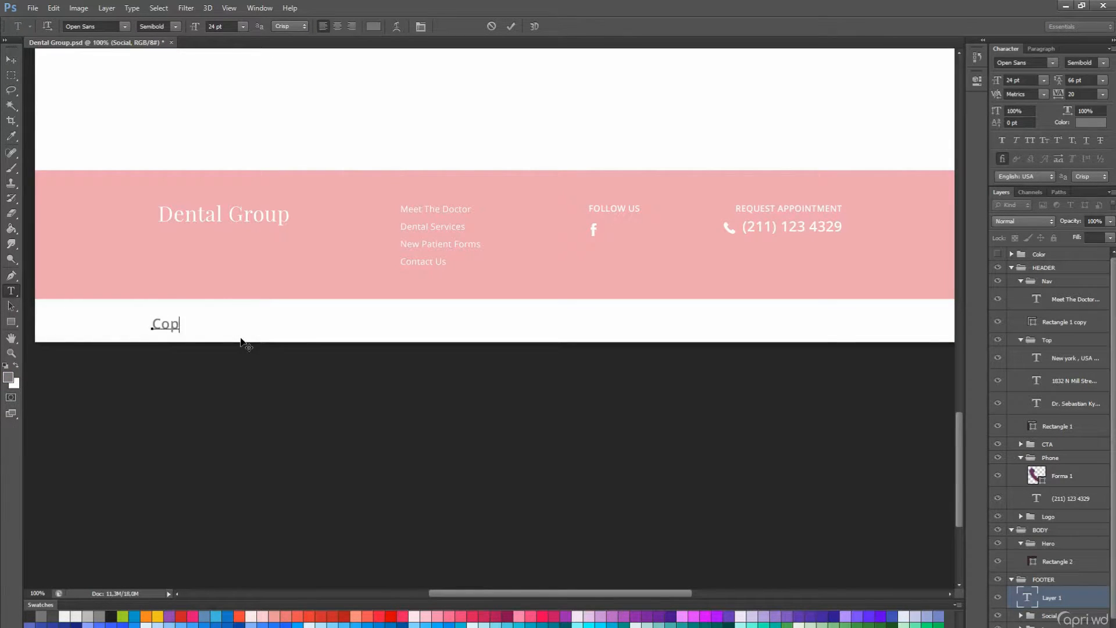
{"action": "type", "text": "Copyright 2018 Al"}
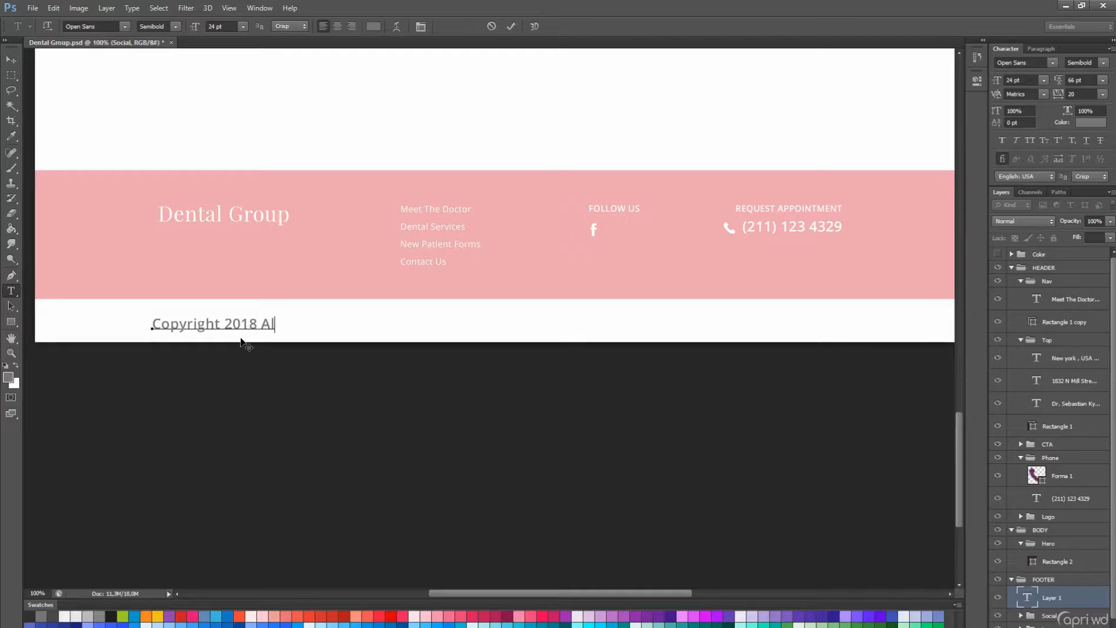
{"action": "type", "text": "l ri ghts reserve"}
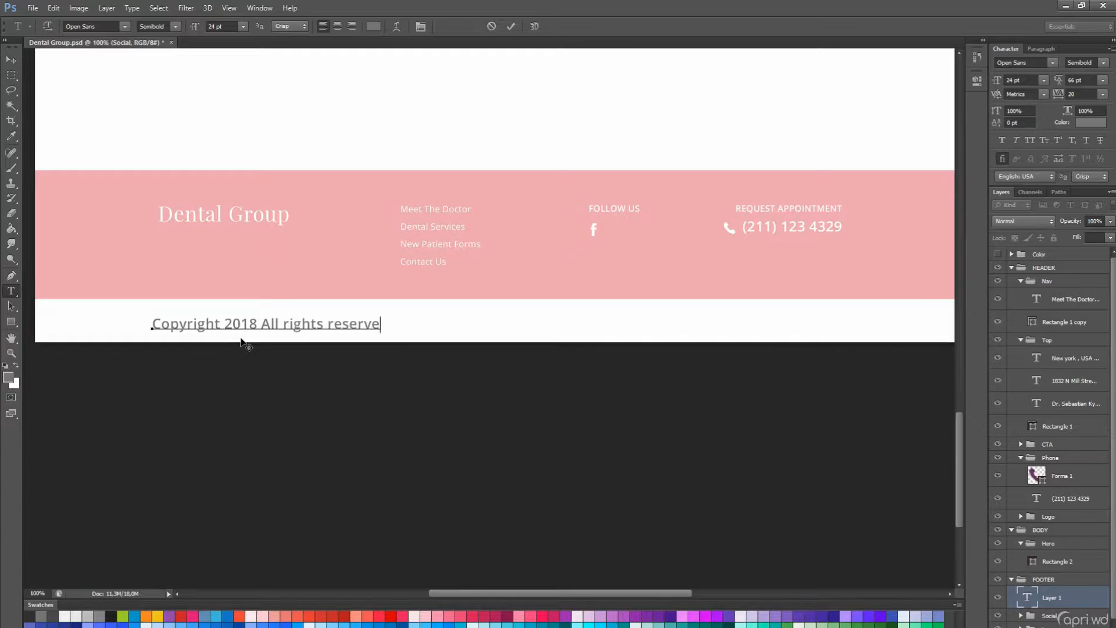
{"action": "type", "text": "d"}
{"action": "key", "text": "ctrl+Return"}
Set the copyright text to Regular at 15 pt and line it up with the left content guide.
{"action": "left_click", "coordinate": [175, 27]}
{"action": "left_click", "coordinate": [177, 58]}
{"action": "left_click", "coordinate": [243, 27]}
{"action": "left_click", "coordinate": [240, 126]}
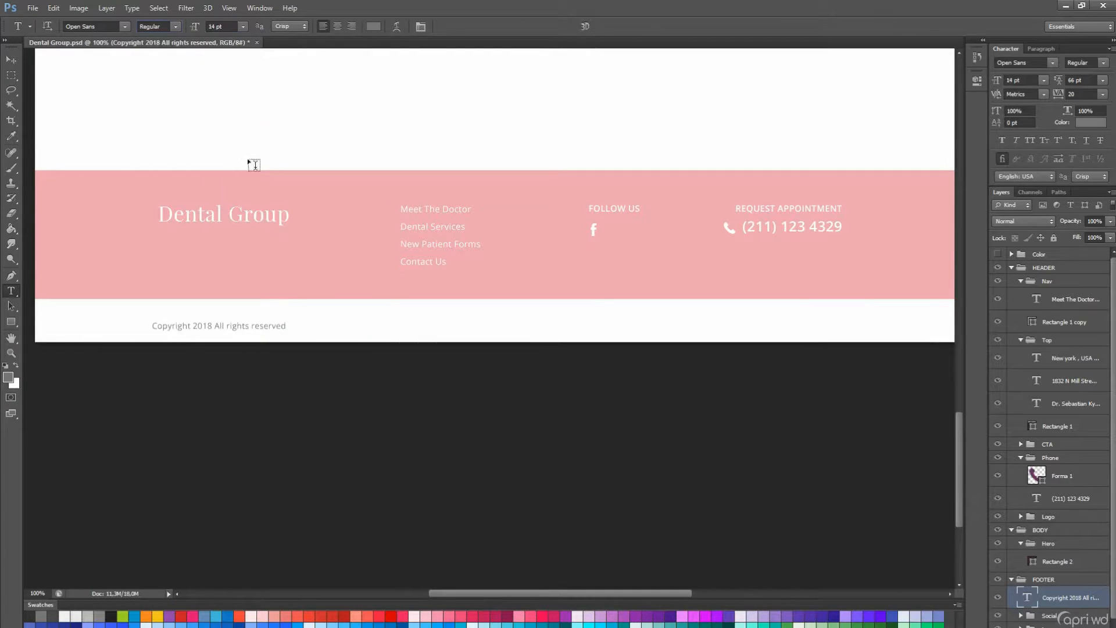
{"action": "key", "text": "Return"}
{"action": "key", "text": "v"}
{"action": "key", "text": "ctrl+semicolon"}
{"action": "left_click_drag", "start_coordinate": [379, 230], "coordinate": [385, 224]}
{"action": "key", "text": "ctrl+semicolon"}
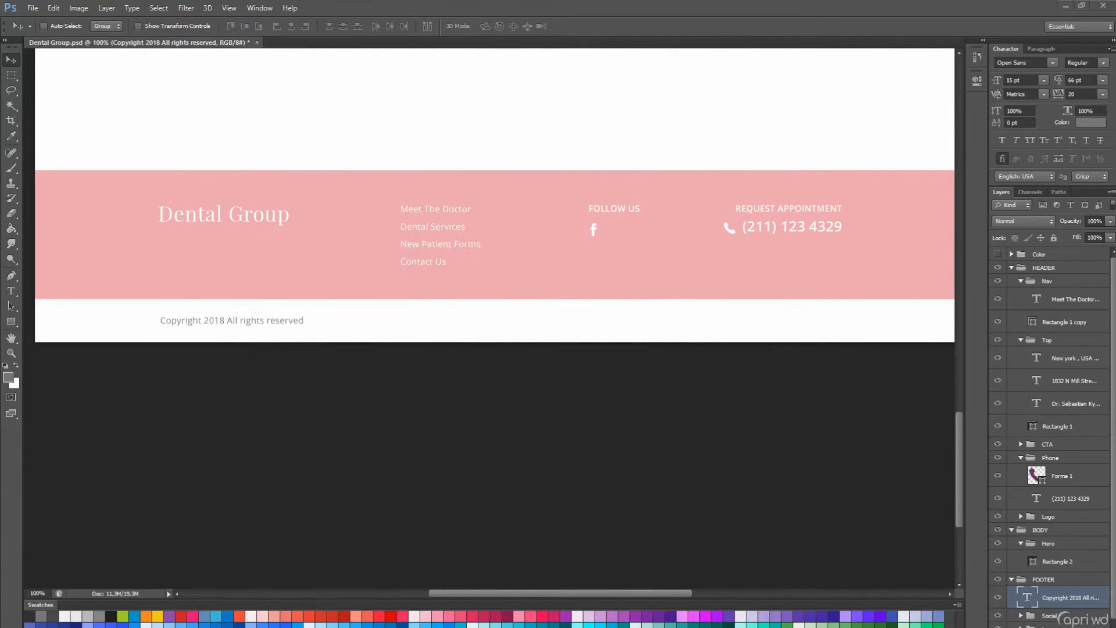
Collapse the header's Top, Nav and Phone groups and the FOOTER group to tidy the layers.
{"action": "scroll", "coordinate": [656, 294], "scroll_direction": "up", "scroll_amount": 3}
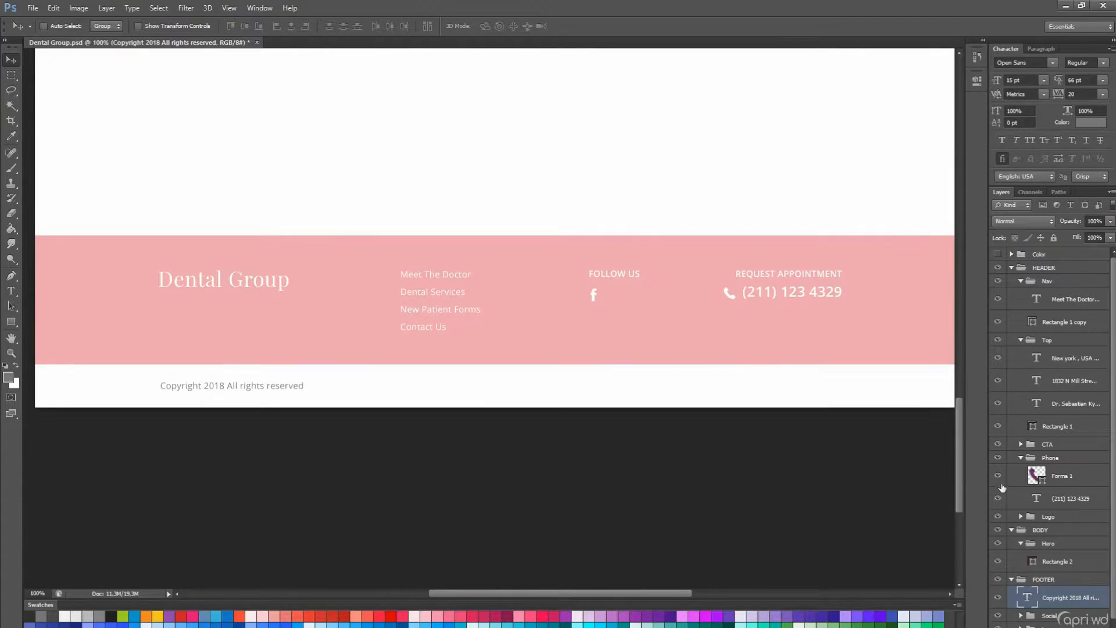
{"action": "left_click", "coordinate": [1021, 340]}
{"action": "left_click", "coordinate": [1020, 281]}
{"action": "left_click", "coordinate": [1020, 321]}
{"action": "left_click", "coordinate": [1011, 397]}
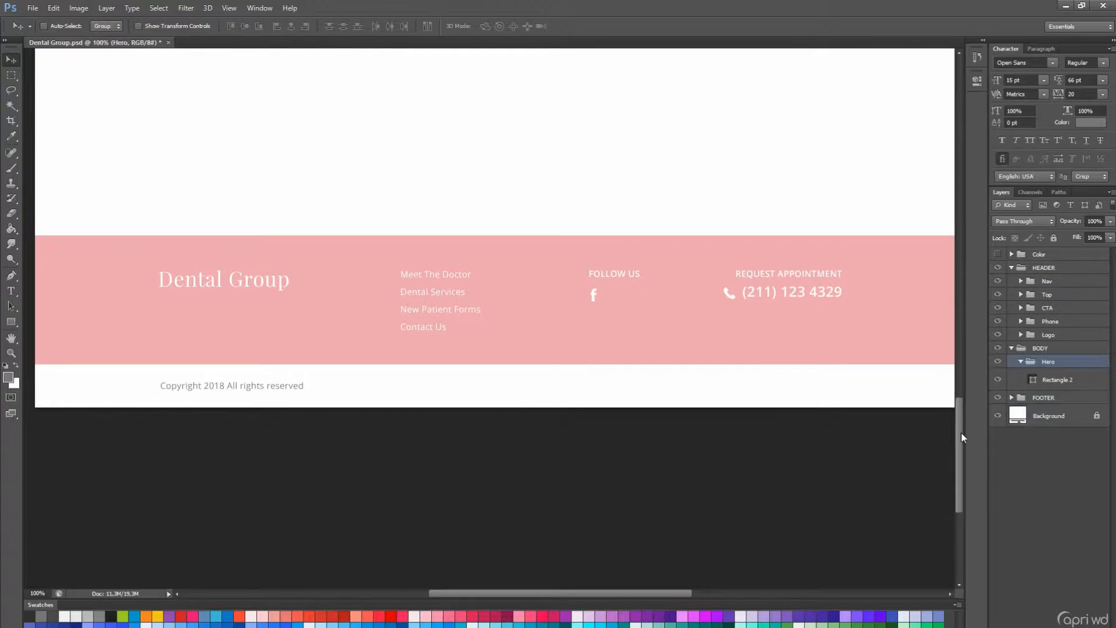
Place the slide4 family photo in the Hero group, clip it to Rectangle 2, and shift it right.
{"action": "scroll", "coordinate": [724, 305], "scroll_direction": "up", "scroll_amount": 10}
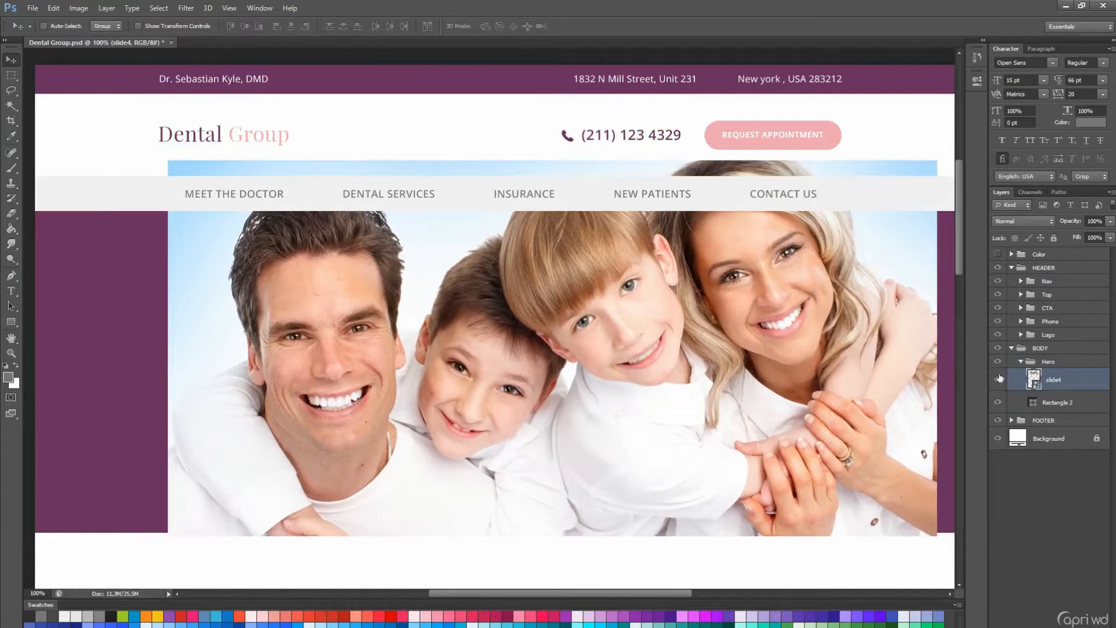
{"action": "right_click", "coordinate": [1058, 380]}
{"action": "left_click", "coordinate": [1006, 420]}
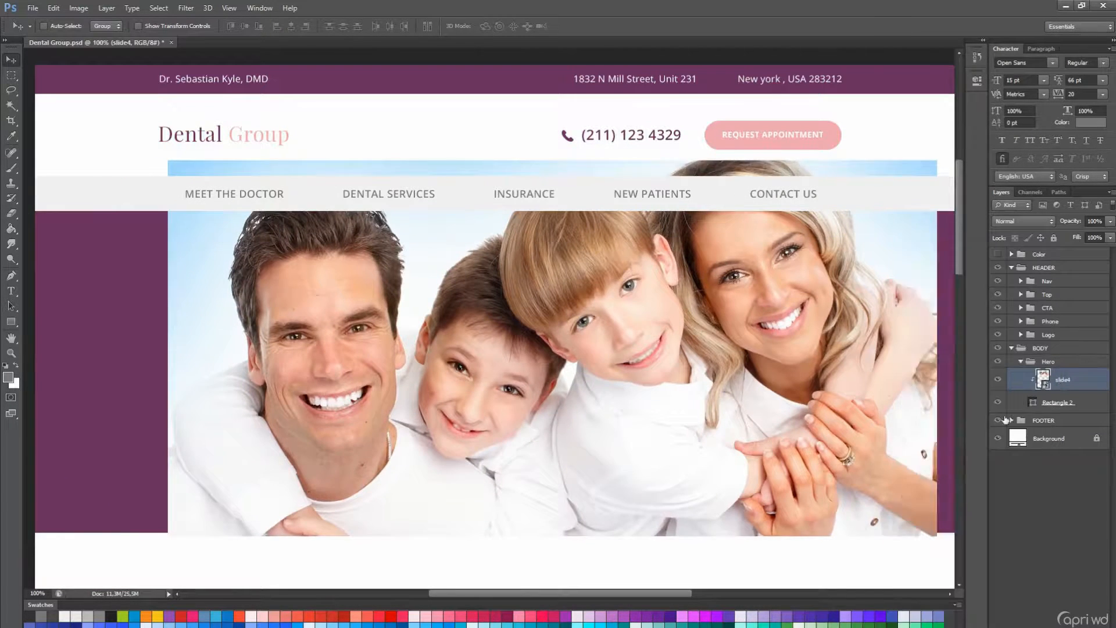
{"action": "left_click_drag", "start_coordinate": [717, 406], "coordinate": [756, 408]}
Add a layer mask to slide4 and fade the photo's left side into the hero background with a black-to-white gradient.
{"action": "scroll", "coordinate": [765, 406], "scroll_direction": "down", "scroll_amount": 2}
{"action": "scroll", "coordinate": [763, 410], "scroll_direction": "down", "scroll_amount": 1}
{"action": "left_click", "coordinate": [1036, 625]}
{"action": "key", "text": "g"}
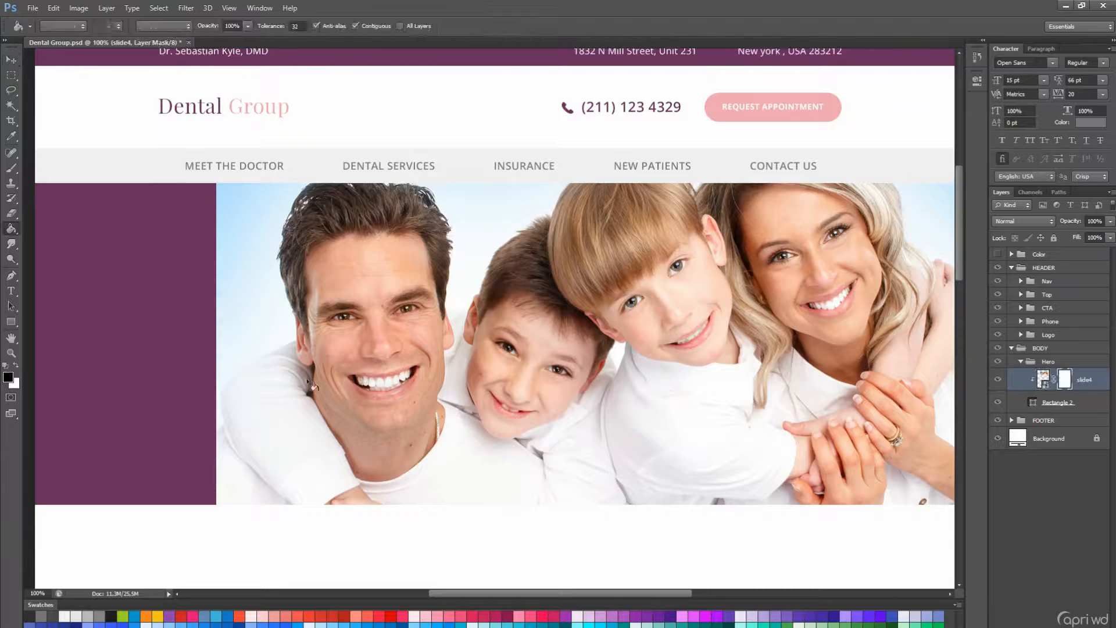
{"action": "right_click", "coordinate": [14, 229]}
{"action": "left_click", "coordinate": [58, 228]}
{"action": "left_click_drag", "start_coordinate": [204, 326], "coordinate": [352, 329]}
{"action": "left_click_drag", "start_coordinate": [360, 330], "coordinate": [132, 333]}
{"action": "left_click_drag", "start_coordinate": [448, 378], "coordinate": [209, 378]}
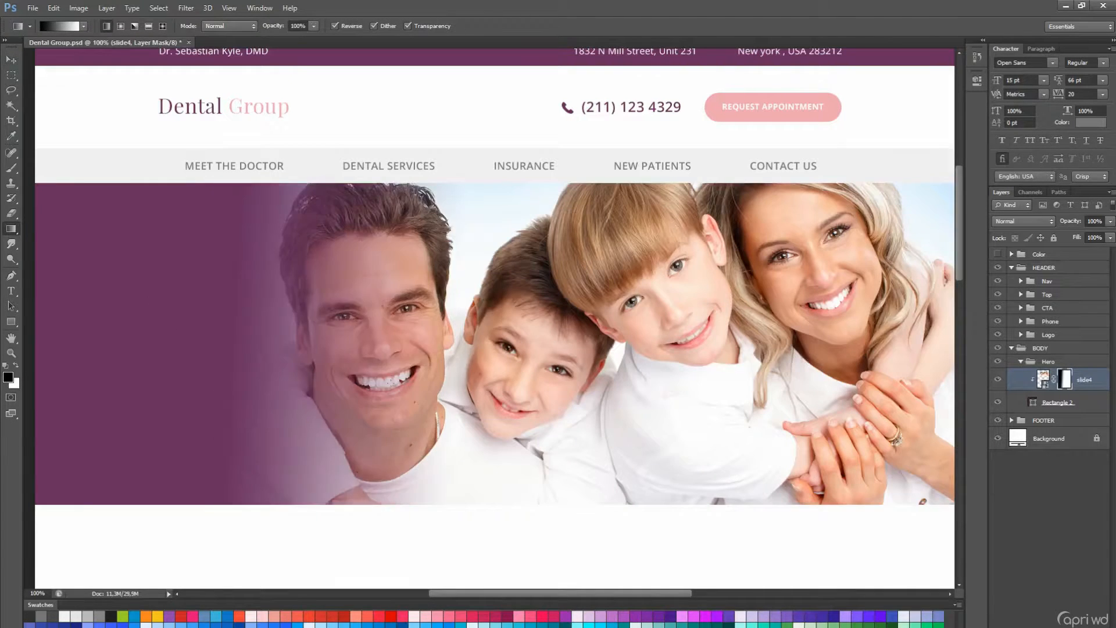
{"action": "left_click_drag", "start_coordinate": [477, 390], "coordinate": [244, 390]}
Recolor the hero background rectangle with the pink sampled from the Request Appointment button.
{"action": "double_click", "coordinate": [1033, 402]}
{"action": "left_click", "coordinate": [829, 109]}
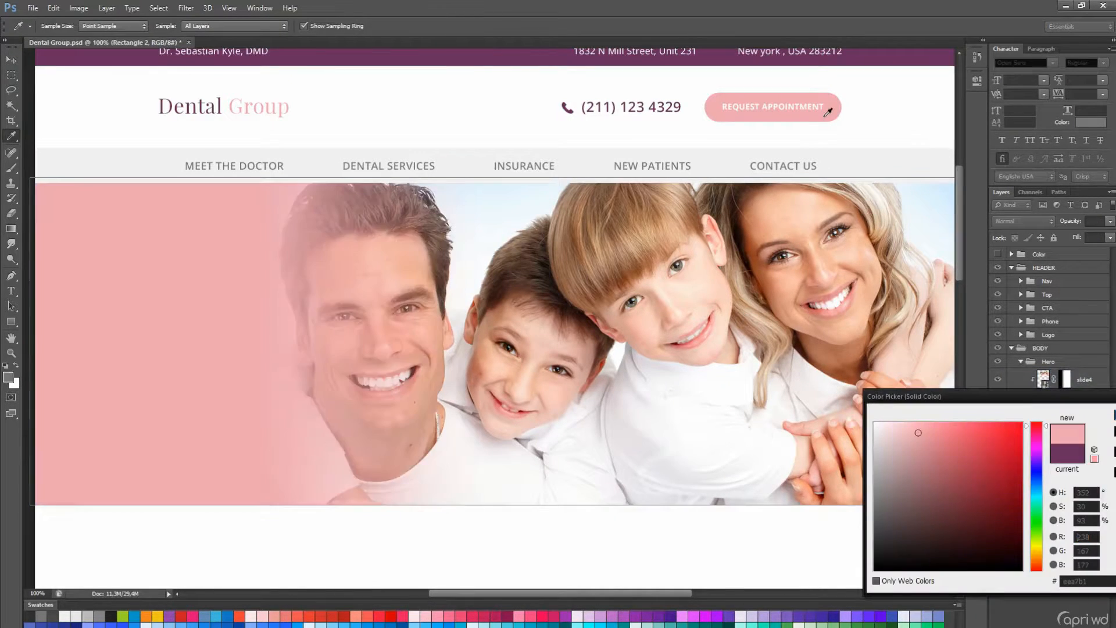
{"action": "key", "text": "Return"}
{"action": "key", "text": "v"}
{"action": "left_click_drag", "start_coordinate": [575, 410], "coordinate": [576, 413]}
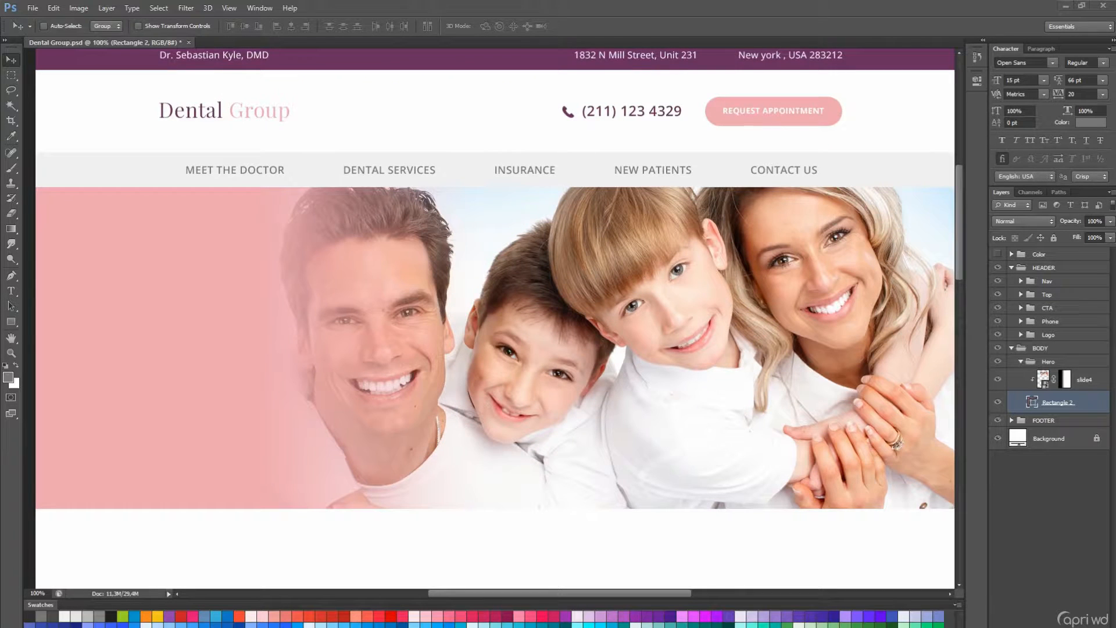
Add the two-line headline "Family Dentistry that enhances your wee-being." over the hero's pink area, in the Hero group.
{"action": "key", "text": "t"}
{"action": "left_click_drag", "start_coordinate": [576, 414], "coordinate": [610, 442]}
{"action": "left_click", "coordinate": [1030, 362]}
{"action": "left_click", "coordinate": [168, 305]}
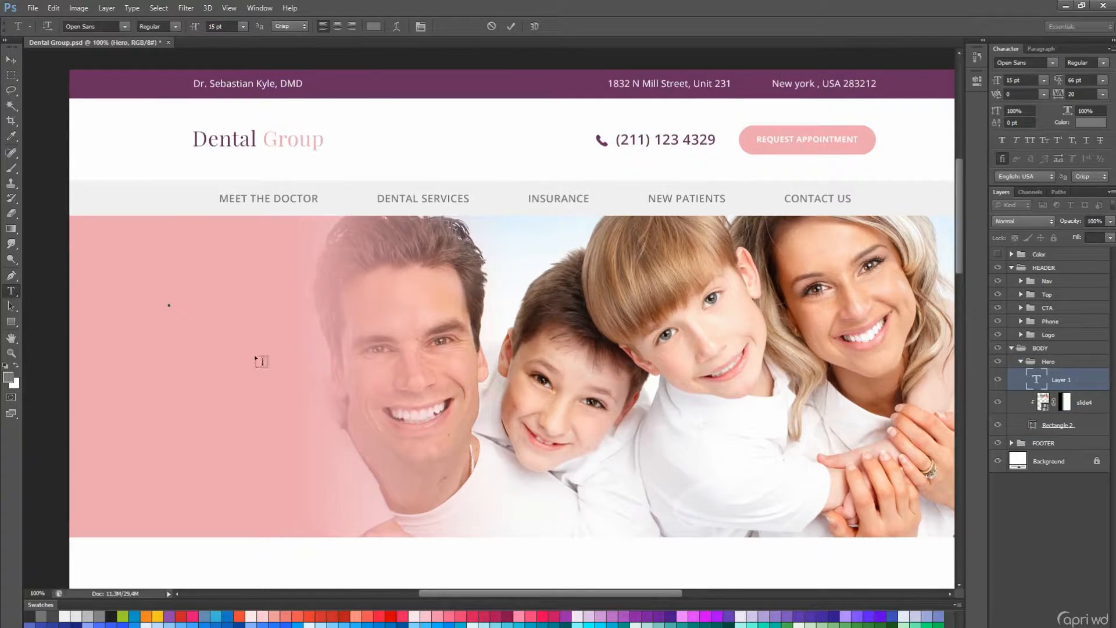
{"action": "type", "text": "Fan"}
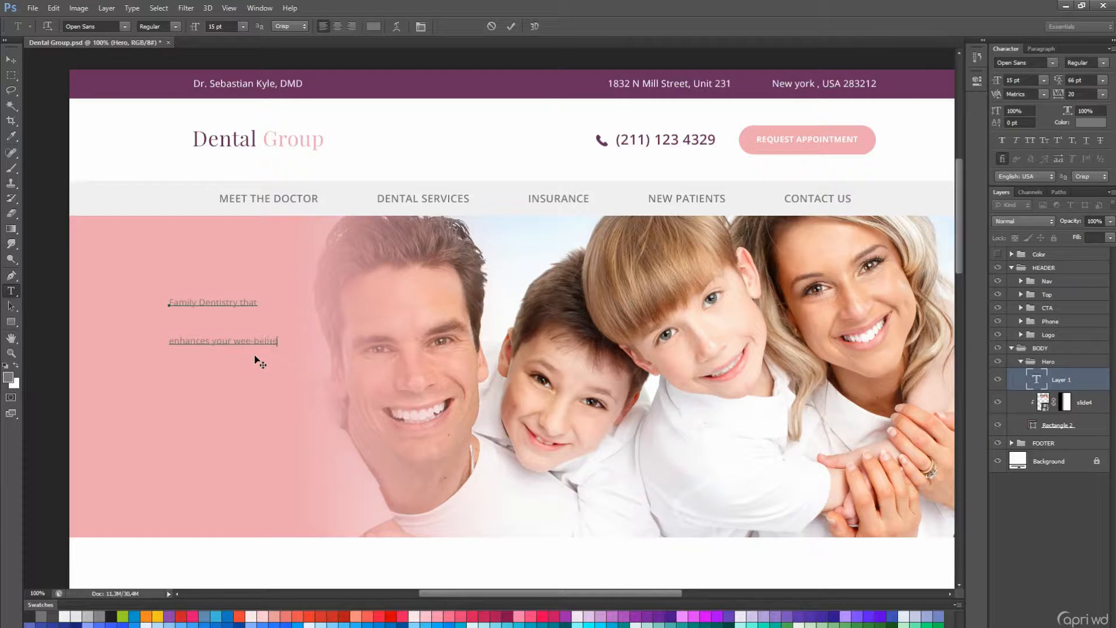
{"action": "key", "text": "ctrl+Return"}
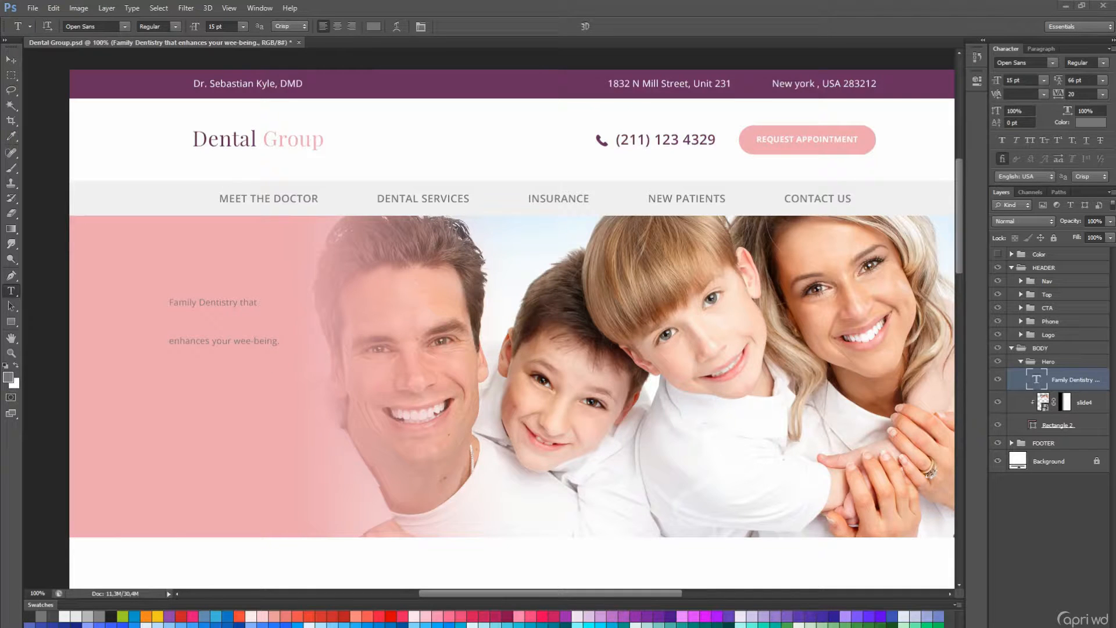
Style the hero headline as white Open Sans Bold at 48 pt and move it lower in the hero.
{"action": "left_click", "coordinate": [243, 26]}
{"action": "left_click", "coordinate": [239, 183]}
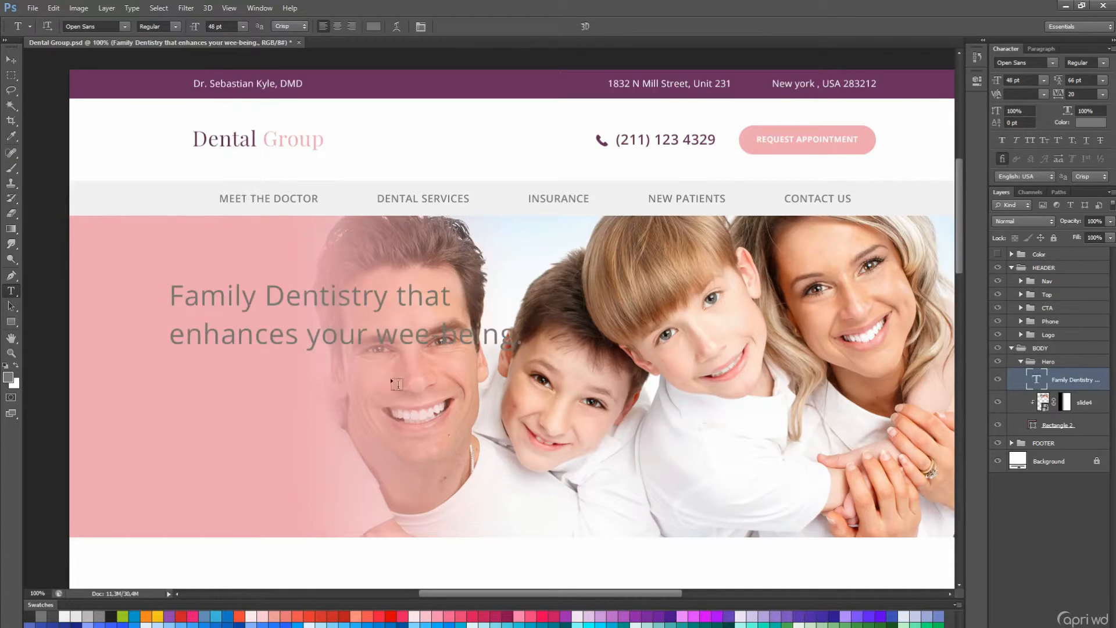
{"action": "left_click", "coordinate": [262, 299]}
{"action": "key", "text": "ctrl+a"}
{"action": "left_click", "coordinate": [373, 26]}
{"action": "left_click", "coordinate": [453, 140]}
{"action": "left_click", "coordinate": [935, 417]}
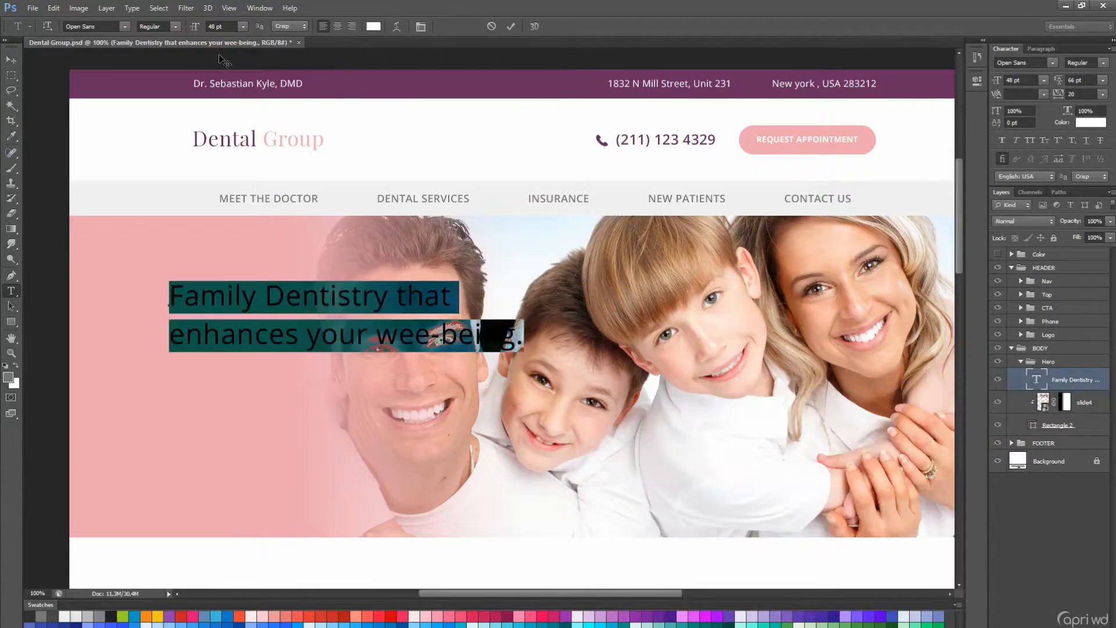
{"action": "left_click", "coordinate": [157, 26]}
{"action": "left_click", "coordinate": [168, 113]}
{"action": "left_click_drag", "start_coordinate": [419, 421], "coordinate": [426, 519]}
{"action": "left_click", "coordinate": [13, 63]}
{"action": "left_click_drag", "start_coordinate": [361, 253], "coordinate": [360, 218]}
Move the slide4 photo right, scale it down slightly, and reposition it within the hero rectangle.
{"action": "left_click", "coordinate": [1042, 408]}
{"action": "left_click_drag", "start_coordinate": [663, 401], "coordinate": [847, 402]}
{"action": "left_click_drag", "start_coordinate": [826, 402], "coordinate": [775, 390]}
{"action": "key", "text": "ctrl+t"}
{"action": "left_click_drag", "start_coordinate": [395, 163], "coordinate": [461, 200]}
{"action": "key", "text": "Return"}
{"action": "left_click_drag", "start_coordinate": [698, 376], "coordinate": [631, 369]}
Show the guides and move the hero headline so its left edge meets the left content guide.
{"action": "key", "text": "t"}
{"action": "left_click", "coordinate": [493, 375]}
{"action": "left_click_drag", "start_coordinate": [496, 452], "coordinate": [499, 419]}
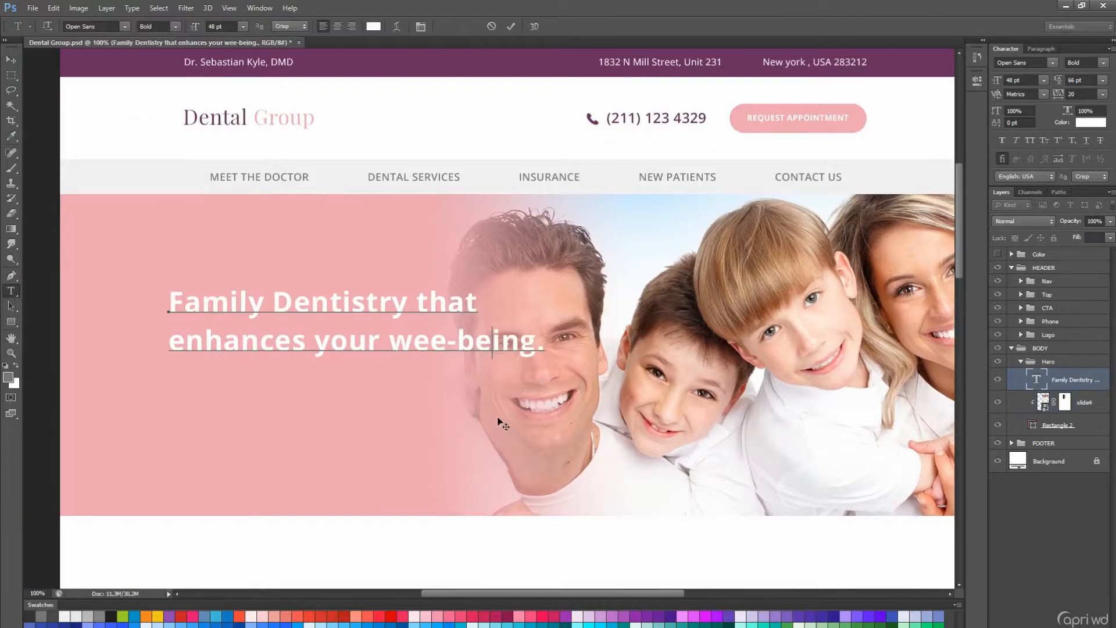
{"action": "left_click", "coordinate": [12, 60]}
{"action": "key", "text": "ctrl+semicolon"}
{"action": "mouse_move", "coordinate": [269, 360]}
{"action": "left_mouse_down"}
{"action": "mouse_move", "coordinate": [278, 371]}
{"action": "mouse_move", "coordinate": [284, 344]}
{"action": "left_mouse_up"}
{"action": "scroll", "coordinate": [703, 396], "scroll_direction": "up", "scroll_amount": 1}
Add the tagline "We are accepting new patients!" below the hero headline and set it to 18 pt.
{"action": "key", "text": "t"}
{"action": "left_click", "coordinate": [196, 388]}
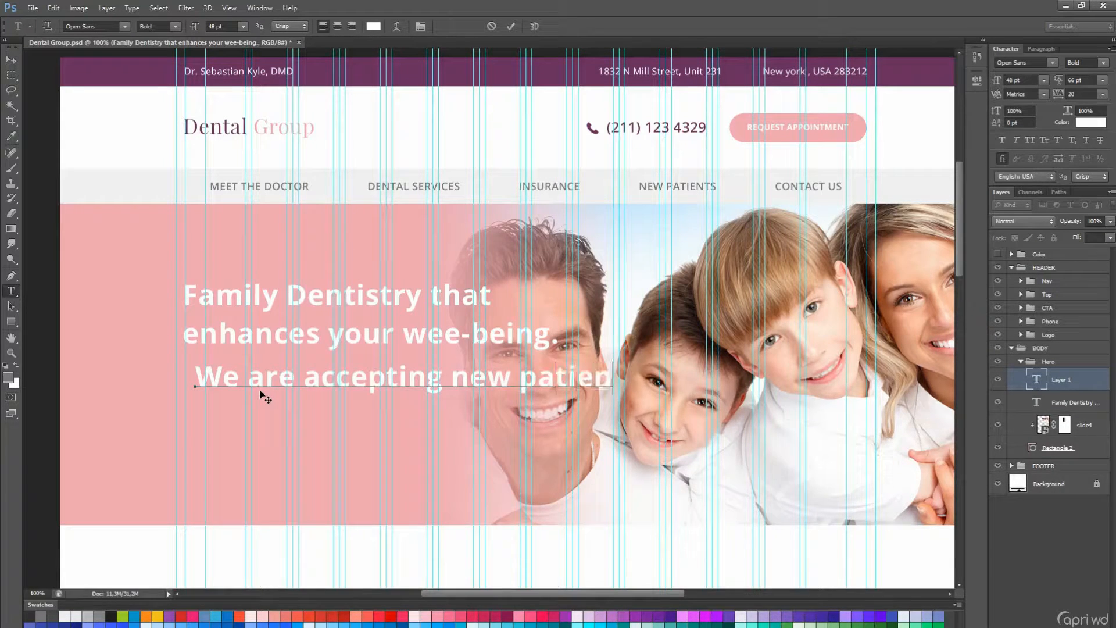
{"action": "key", "text": "ctrl+Return"}
{"action": "left_click", "coordinate": [243, 27]}
{"action": "left_click", "coordinate": [251, 146]}
Align the left edges of the hero headline and tagline, and move both texts down slightly.
{"action": "left_click", "coordinate": [12, 60]}
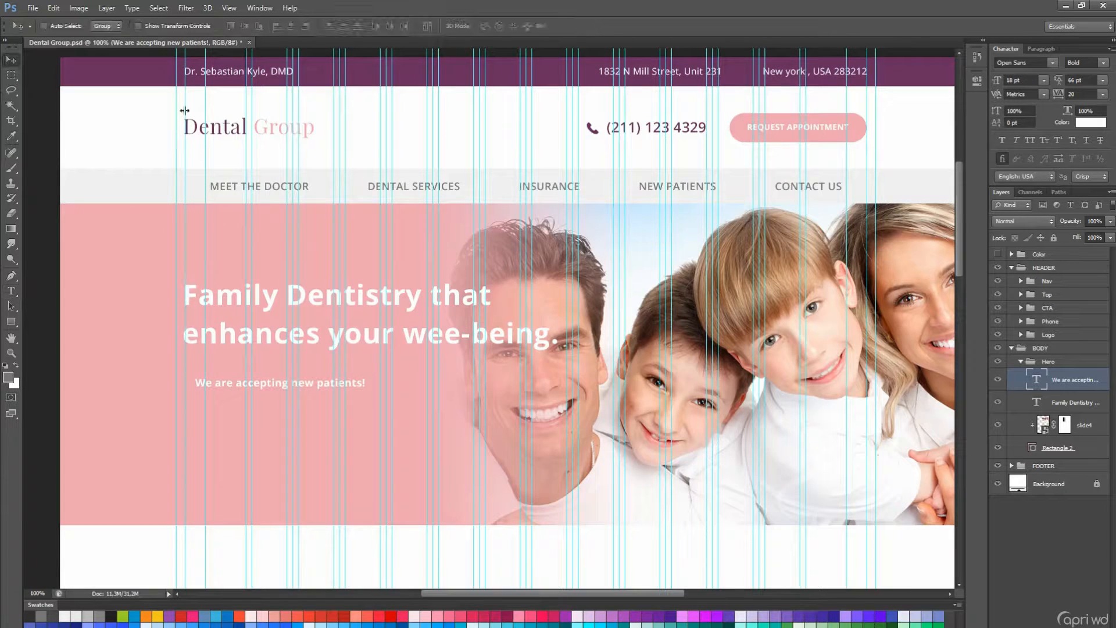
{"action": "left_click", "coordinate": [1081, 404], "text": "shift"}
{"action": "left_click", "coordinate": [278, 26]}
{"action": "left_click_drag", "start_coordinate": [304, 383], "coordinate": [304, 399]}
{"action": "left_click", "coordinate": [1057, 381]}
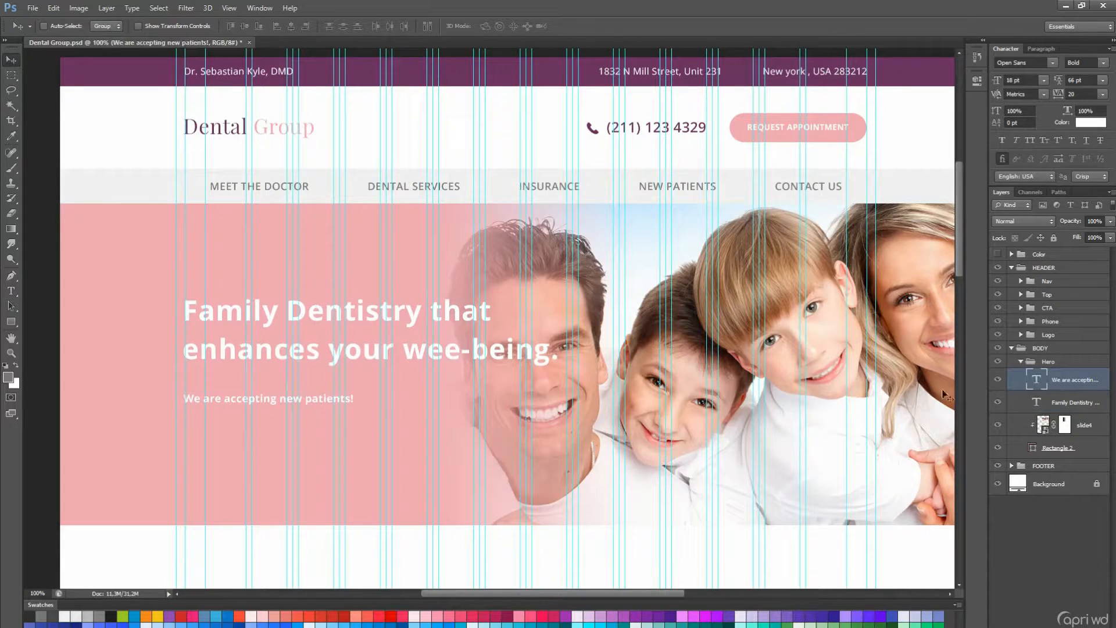
Change the hero headline's font to Playfair Display and its size to 60 pt.
{"action": "double_click", "coordinate": [1036, 402]}
{"action": "left_click", "coordinate": [93, 27]}
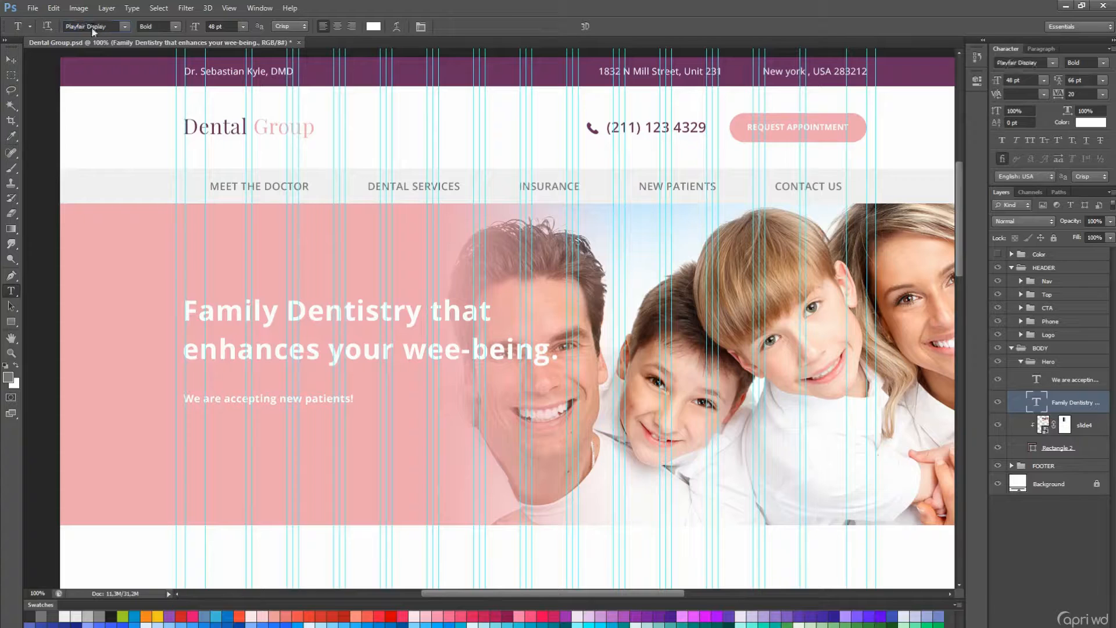
{"action": "key", "text": "Return"}
{"action": "left_click", "coordinate": [243, 26]}
{"action": "left_click", "coordinate": [243, 195]}
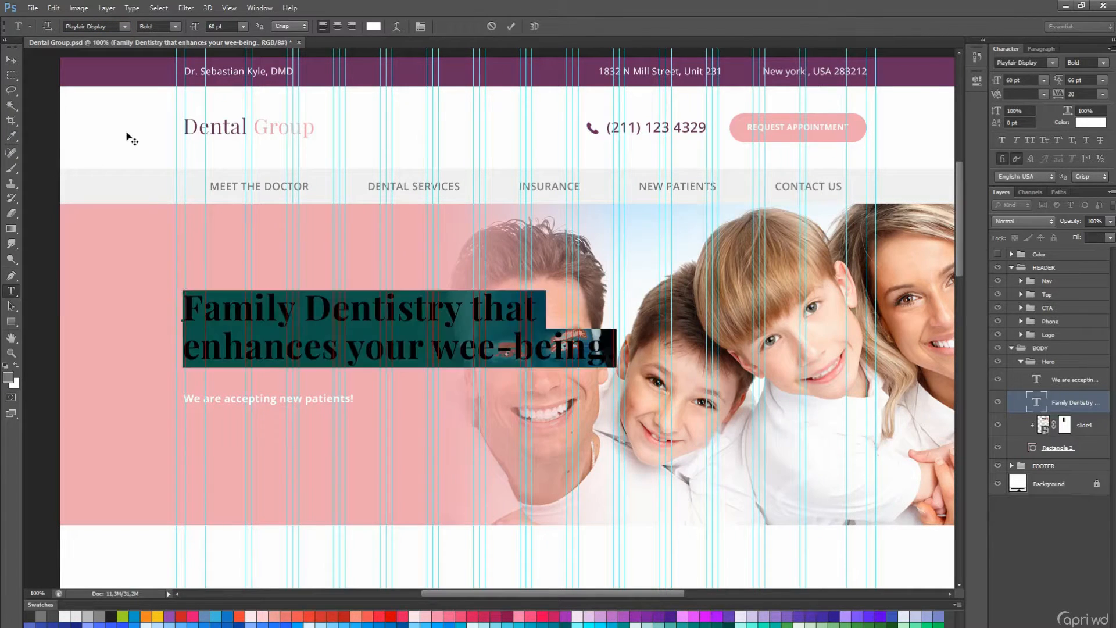
Increase the hero headline's leading to 82 pt and nudge the text up slightly above the tagline.
{"action": "key", "text": "alt+Down"}
{"action": "key", "text": "alt+Down"}
{"action": "key", "text": "alt+Down"}
{"action": "key", "text": "alt+Down"}
{"action": "key", "text": "alt+Down"}
{"action": "key", "text": "alt+Down"}
{"action": "key", "text": "alt+Down"}
{"action": "key", "text": "alt+Down"}
{"action": "key", "text": "ctrl+Return"}
{"action": "key", "text": "v"}
{"action": "left_click_drag", "start_coordinate": [310, 304], "coordinate": [312, 298]}
Set the "We are accepting new patients!" tagline to Semibold at 24 pt.
{"action": "key", "text": "t"}
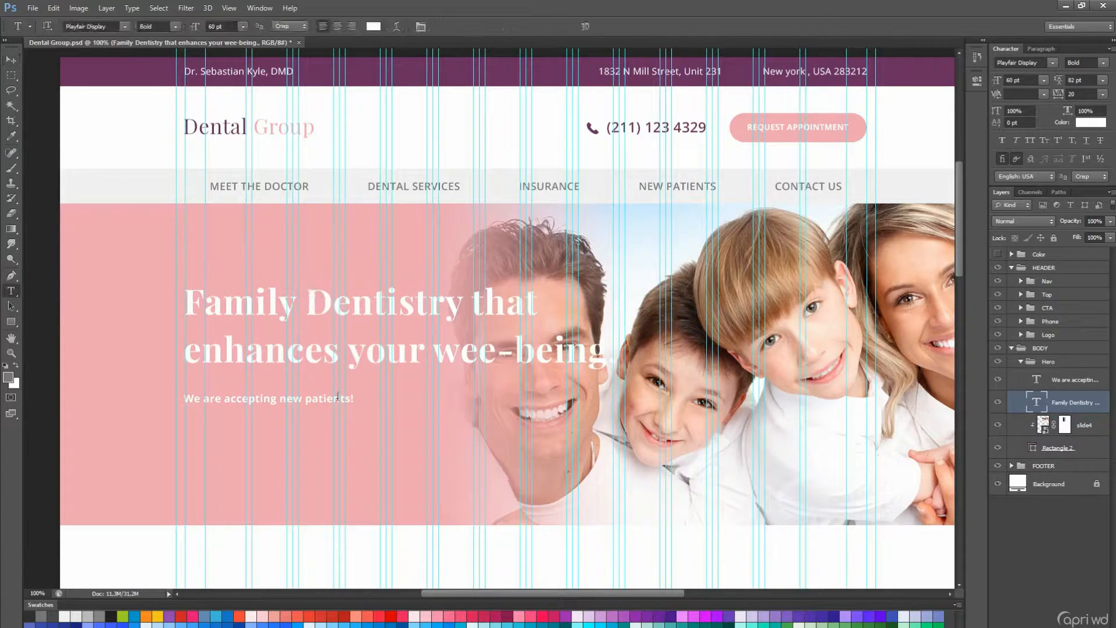
{"action": "left_click", "coordinate": [338, 398]}
{"action": "key", "text": "ctrl+Return"}
{"action": "left_click", "coordinate": [175, 27]}
{"action": "left_click", "coordinate": [174, 88]}
{"action": "left_click", "coordinate": [243, 26]}
{"action": "left_click", "coordinate": [240, 161]}
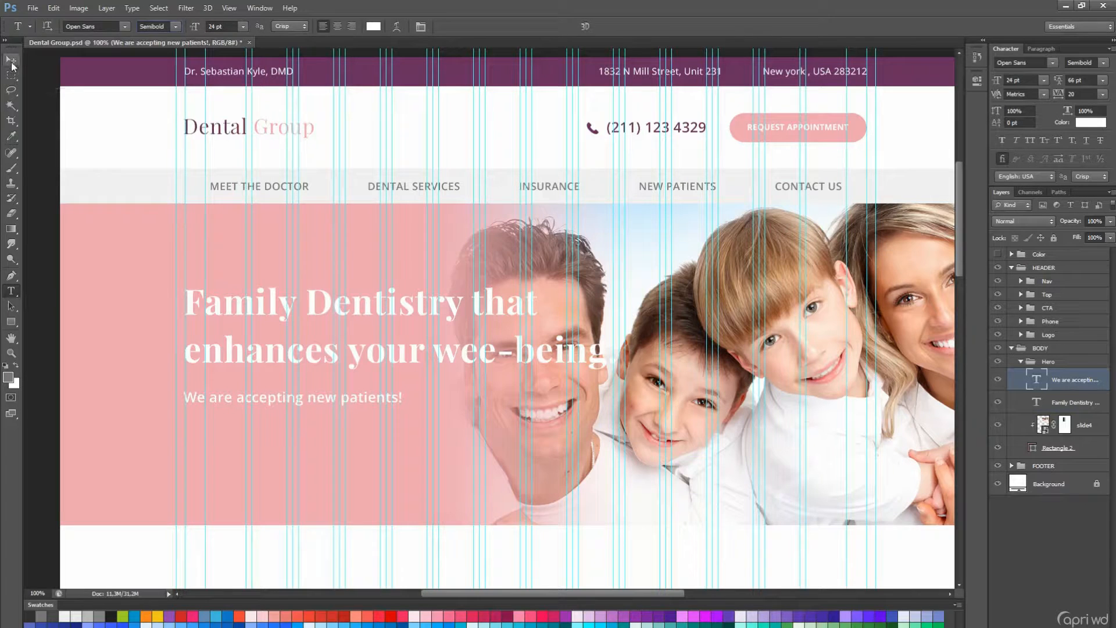
Align the left edges of the hero tagline and headline again and hide the guides.
{"action": "left_click", "coordinate": [11, 62]}
{"action": "left_click", "coordinate": [1074, 402], "text": "ctrl"}
{"action": "left_click", "coordinate": [277, 27]}
{"action": "scroll", "coordinate": [467, 134], "scroll_direction": "up", "scroll_amount": 3}
{"action": "key", "text": "ctrl+semicolon"}
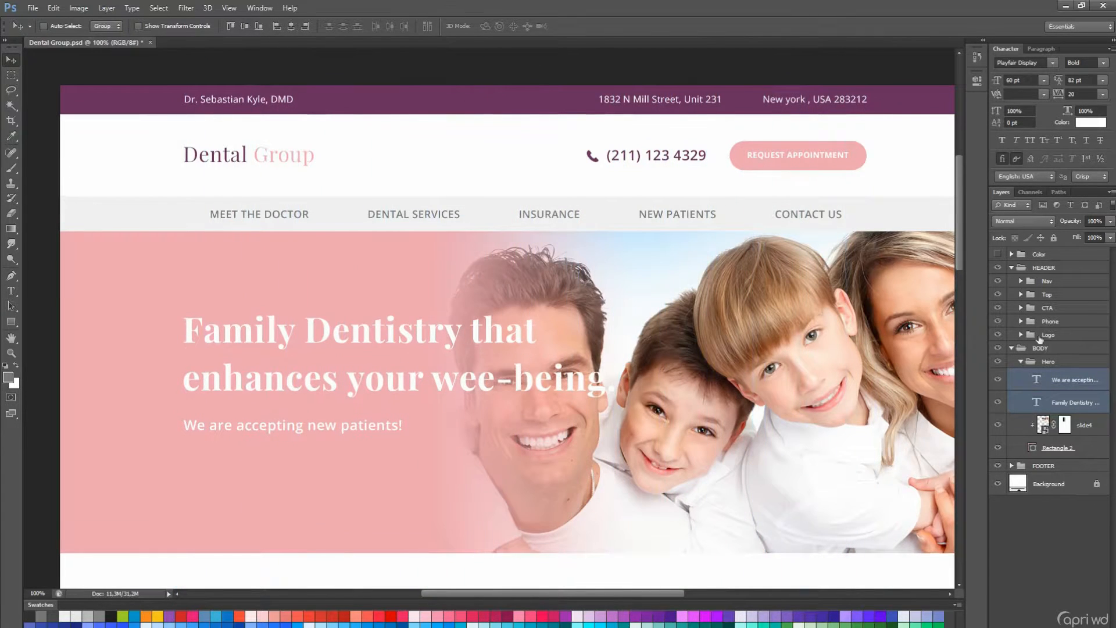
Duplicate the header's Request Appointment CTA group into the Hero group and place the copy beneath the tagline.
{"action": "key", "text": "a"}
{"action": "left_click", "coordinate": [822, 165]}
{"action": "left_click", "coordinate": [1021, 308]}
{"action": "left_click_drag", "start_coordinate": [1030, 309], "coordinate": [1037, 369]}
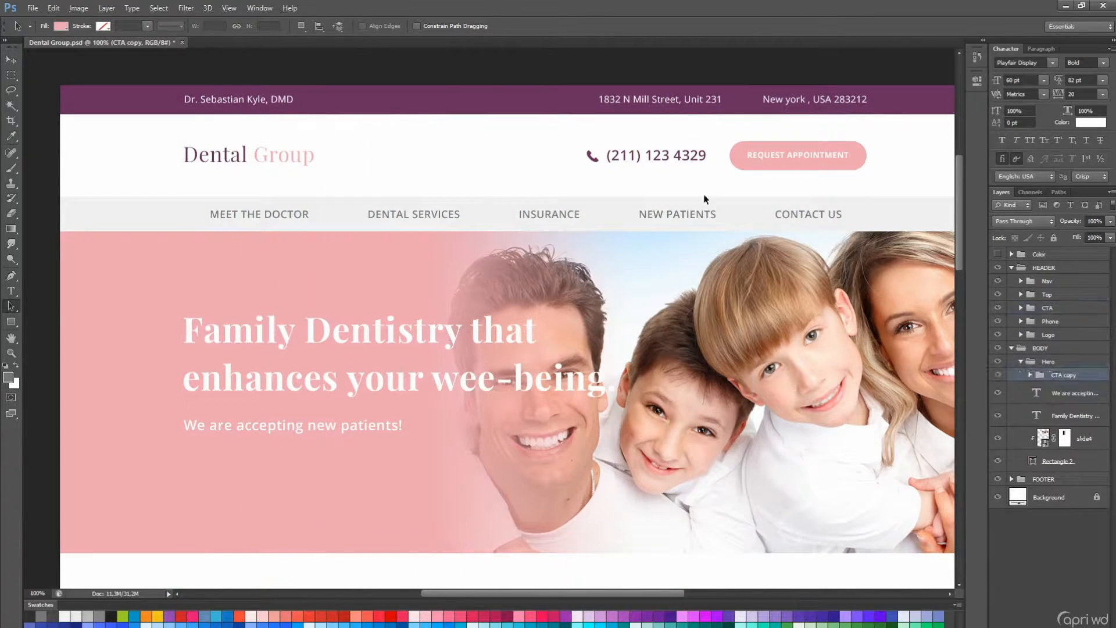
{"action": "left_click", "coordinate": [744, 163]}
{"action": "left_click", "coordinate": [1021, 308]}
{"action": "left_click", "coordinate": [1063, 375]}
{"action": "key", "text": "v"}
{"action": "left_click_drag", "start_coordinate": [862, 162], "coordinate": [299, 473]}
Fill the copied hero button's rounded rectangle with white.
{"action": "key", "text": "a"}
{"action": "left_click", "coordinate": [296, 472]}
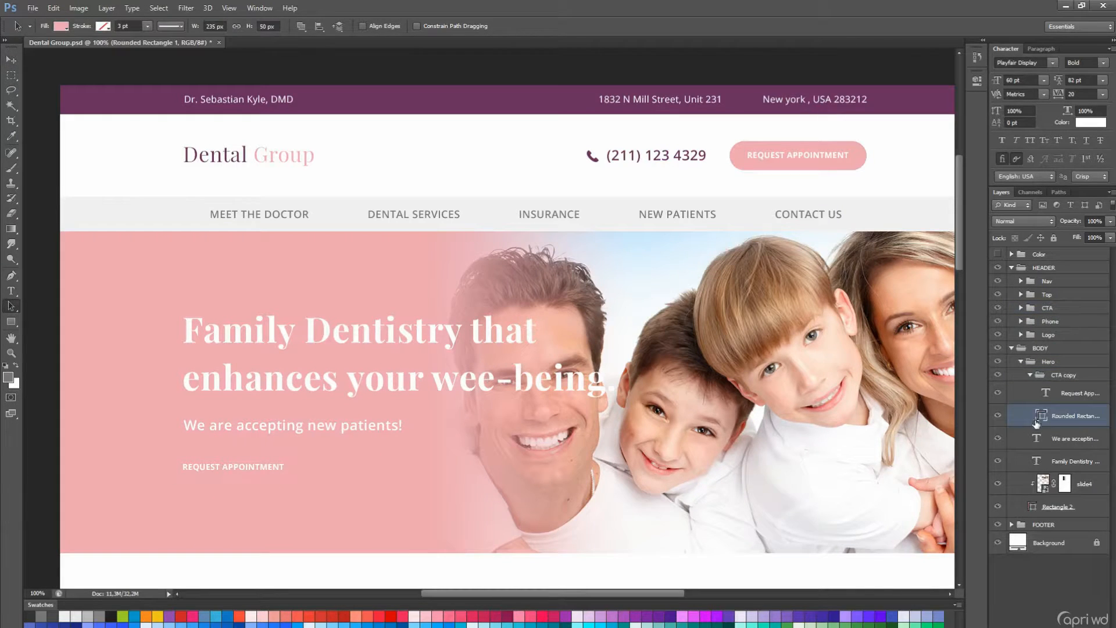
{"action": "double_click", "coordinate": [1036, 418]}
{"action": "left_click", "coordinate": [892, 102]}
{"action": "left_click", "coordinate": [907, 147]}
{"action": "left_click", "coordinate": [943, 418]}
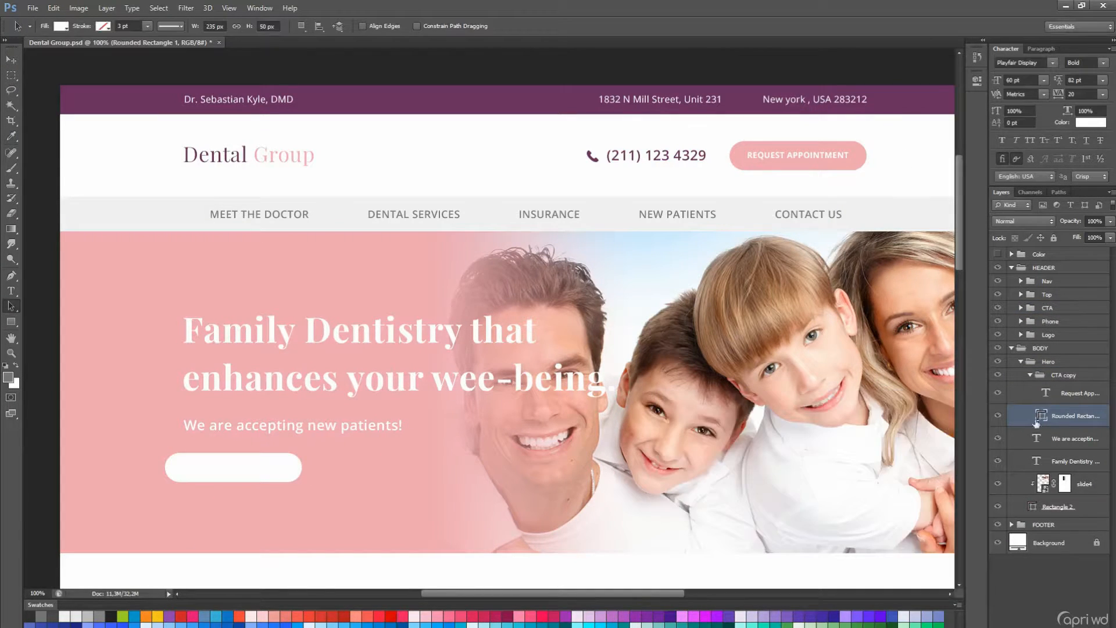
Recolour the hero button's Request Appointment text with the top bar's purple, 6a2e60.
{"action": "left_click", "coordinate": [1045, 394]}
{"action": "key", "text": "t"}
{"action": "left_click", "coordinate": [374, 26]}
{"action": "left_click", "coordinate": [404, 108]}
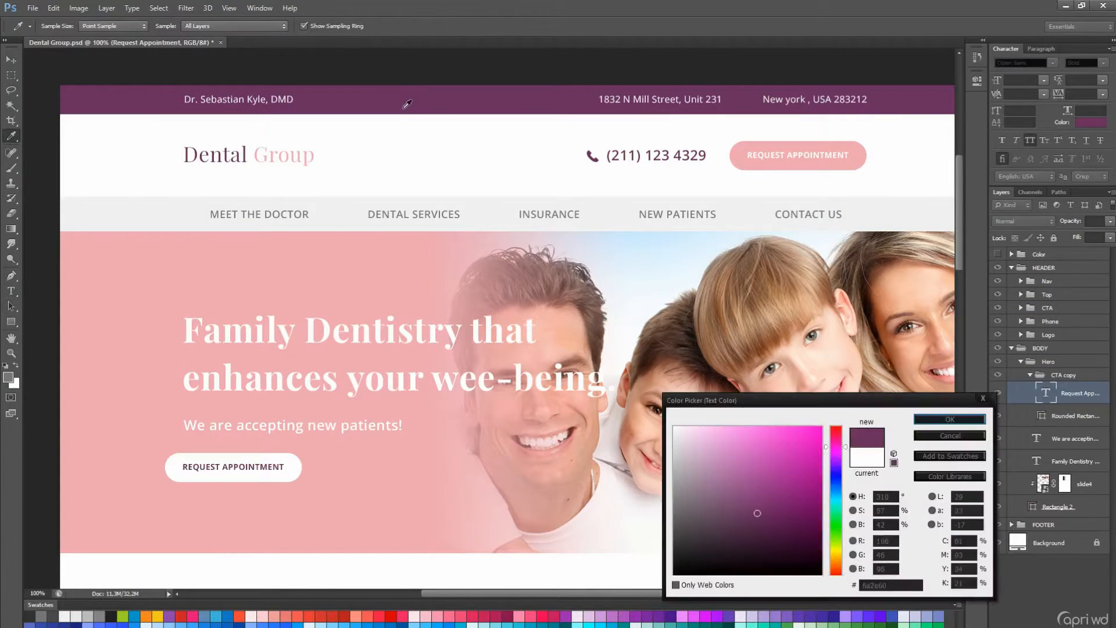
Rename the copied hero button group CTA and align its left edge with the tagline and headline.
{"action": "double_click", "coordinate": [1060, 375]}
{"action": "left_click", "coordinate": [1029, 376]}
{"action": "left_click", "coordinate": [1074, 415], "text": "shift"}
{"action": "left_click", "coordinate": [277, 26]}
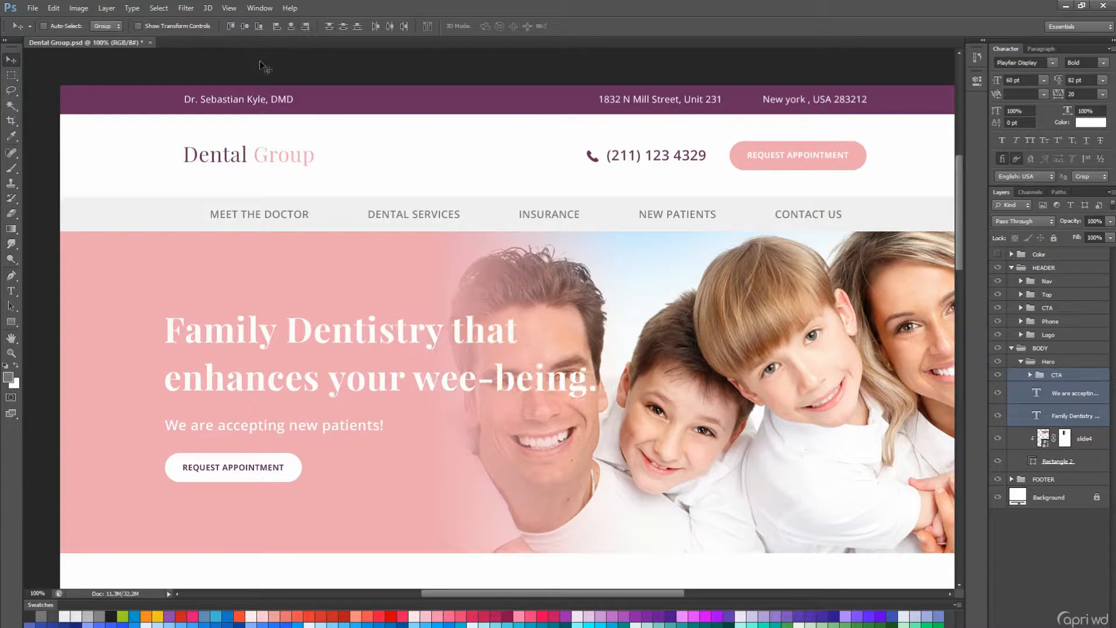
Move the hero headline, tagline and button together to the right and slightly up, using the guides as reference.
{"action": "key", "text": "ctrl+;"}
{"action": "key", "text": "shift+Right"}
{"action": "key", "text": "shift+Right"}
{"action": "key", "text": "shift+Right"}
{"action": "key", "text": "Right"}
{"action": "key", "text": "Right"}
{"action": "key", "text": "shift+Right"}
{"action": "key", "text": "shift+Right"}
{"action": "key", "text": "shift+Right"}
{"action": "key", "text": "shift+Right"}
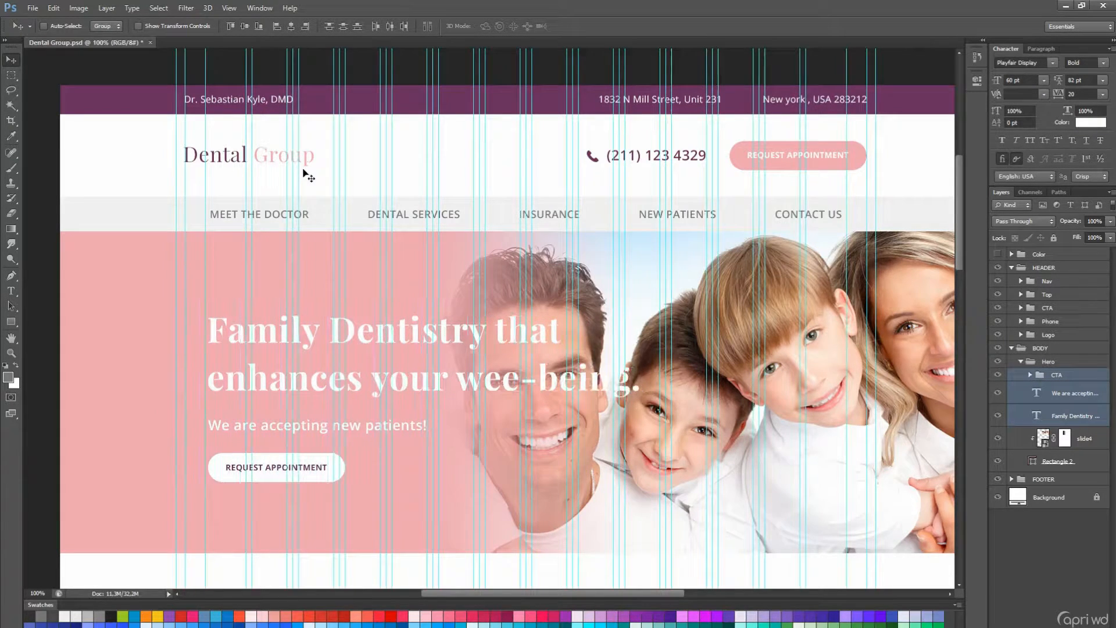
{"action": "key", "text": "shift+Up"}
{"action": "key", "text": "ctrl+;"}
Shift the slide4 family photo to the right within the hero background and save the document.
{"action": "left_click", "coordinate": [1084, 438]}
{"action": "left_click_drag", "start_coordinate": [747, 369], "coordinate": [719, 364]}
{"action": "left_click_drag", "start_coordinate": [718, 364], "coordinate": [815, 375]}
{"action": "left_click_drag", "start_coordinate": [810, 399], "coordinate": [794, 360]}
{"action": "left_click_drag", "start_coordinate": [681, 351], "coordinate": [616, 362]}
{"action": "mouse_move", "coordinate": [614, 348]}
{"action": "left_mouse_down"}
{"action": "mouse_move", "coordinate": [635, 348]}
{"action": "mouse_move", "coordinate": [624, 347]}
{"action": "left_mouse_up"}
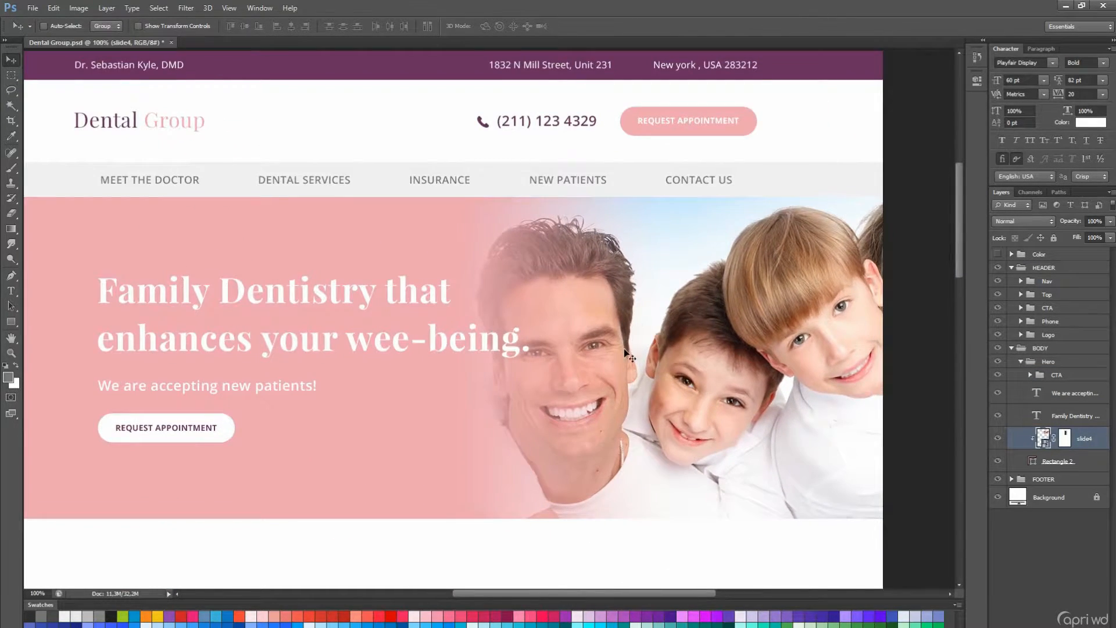
{"action": "left_click_drag", "start_coordinate": [620, 384], "coordinate": [698, 409]}
{"action": "scroll", "coordinate": [678, 365], "scroll_direction": "up", "scroll_amount": 1}
{"action": "key", "text": "ctrl+s"}
Try the Playbill font on the navigation links and undo the change.
{"action": "key", "text": "t"}
{"action": "left_click", "coordinate": [546, 225]}
{"action": "key", "text": "ctrl+Return"}
{"action": "left_click", "coordinate": [95, 27]}
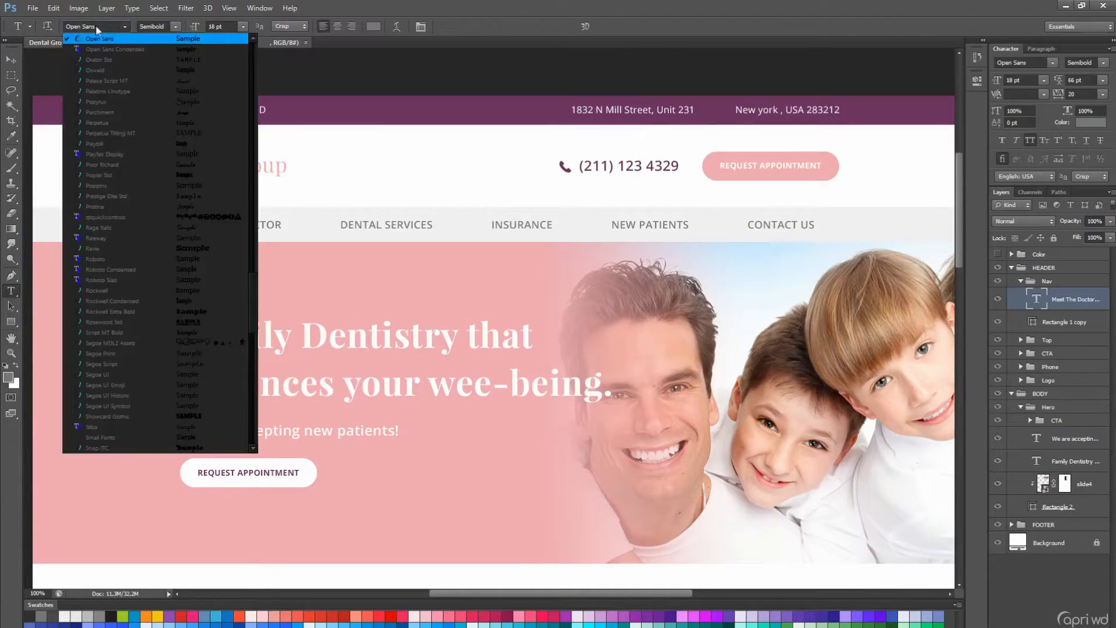
{"action": "left_click", "coordinate": [94, 26]}
{"action": "key", "text": "Return"}
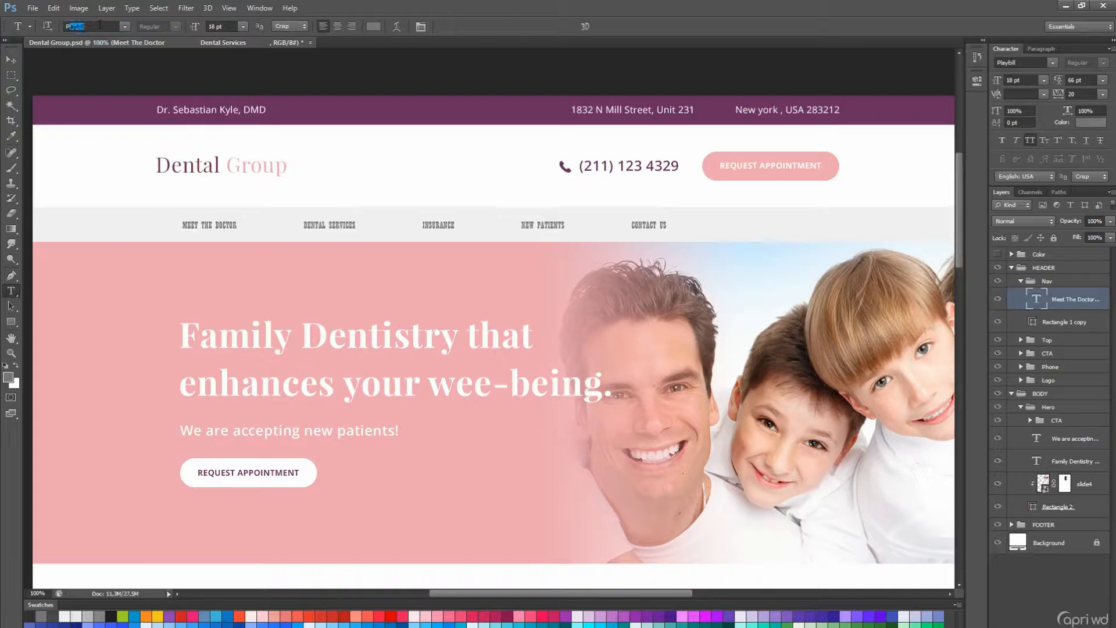
{"action": "key", "text": "Return"}
{"action": "key", "text": "ctrl+alt+z"}
{"action": "key", "text": "ctrl+alt+z"}
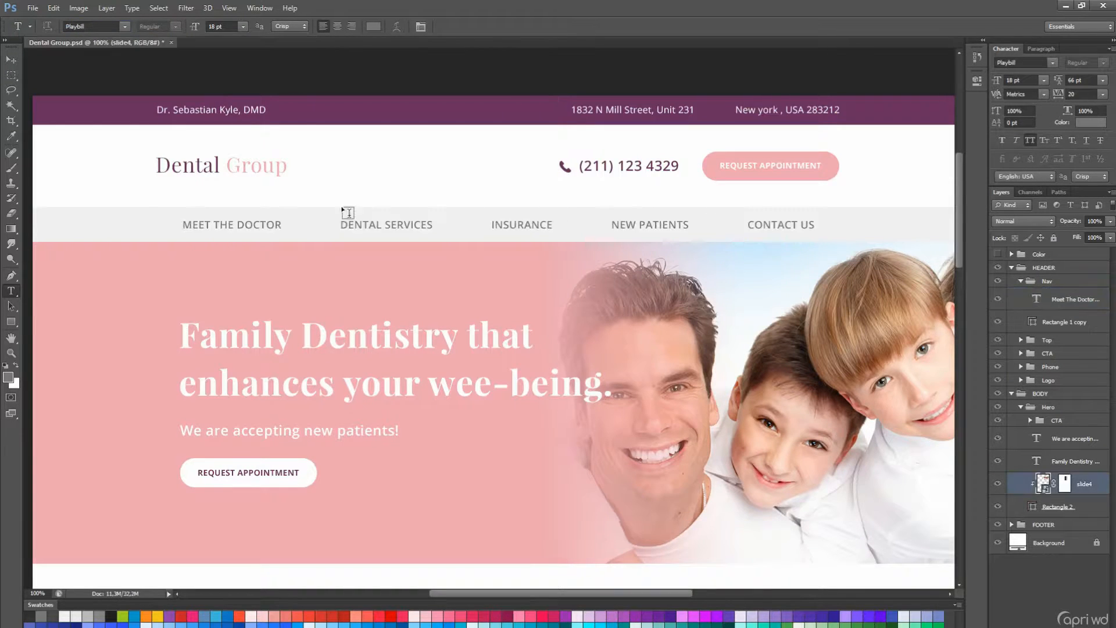
Set the navigation links' font weight to Regular and save the document.
{"action": "left_click", "coordinate": [350, 222]}
{"action": "key", "text": "ctrl+Return"}
{"action": "left_click", "coordinate": [176, 28]}
{"action": "left_click", "coordinate": [177, 39]}
{"action": "left_click", "coordinate": [176, 27]}
{"action": "left_click", "coordinate": [183, 73]}
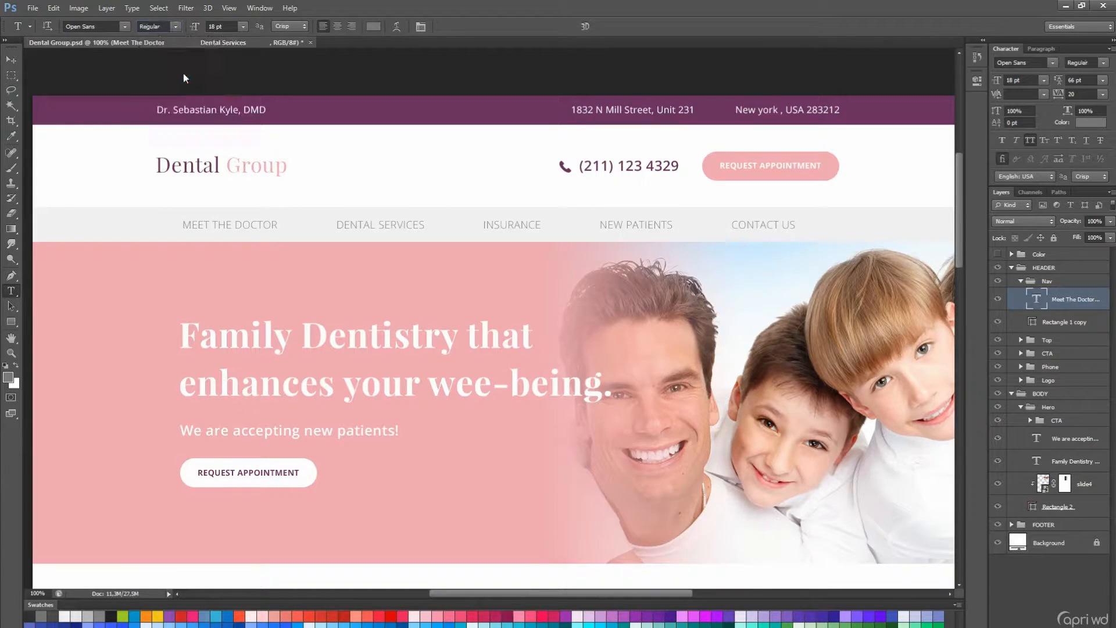
{"action": "key", "text": "v"}
{"action": "scroll", "coordinate": [571, 226], "scroll_direction": "up", "scroll_amount": 6}
{"action": "left_click_drag", "start_coordinate": [549, 305], "coordinate": [516, 232]}
{"action": "scroll", "coordinate": [516, 232], "scroll_direction": "down", "scroll_amount": 1}
{"action": "scroll", "coordinate": [516, 232], "scroll_direction": "up", "scroll_amount": 4}
{"action": "key", "text": "ctrl+s"}
Fill the top bar's rectangle with the pink sampled from the hero background.
{"action": "key", "text": "a"}
{"action": "scroll", "coordinate": [687, 226], "scroll_direction": "up", "scroll_amount": 1}
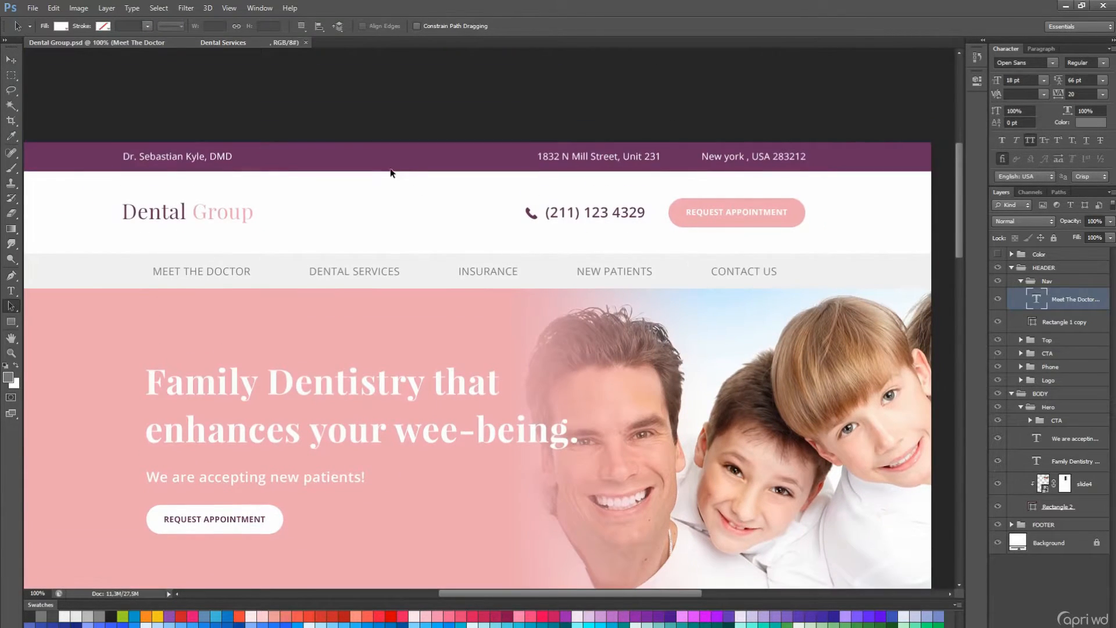
{"action": "left_click", "coordinate": [389, 168]}
{"action": "double_click", "coordinate": [1032, 426]}
{"action": "left_click", "coordinate": [113, 473]}
{"action": "key", "text": "Return"}
Show the Color swatch group and fill the header's Request Appointment button with its purple.
{"action": "left_click", "coordinate": [755, 215]}
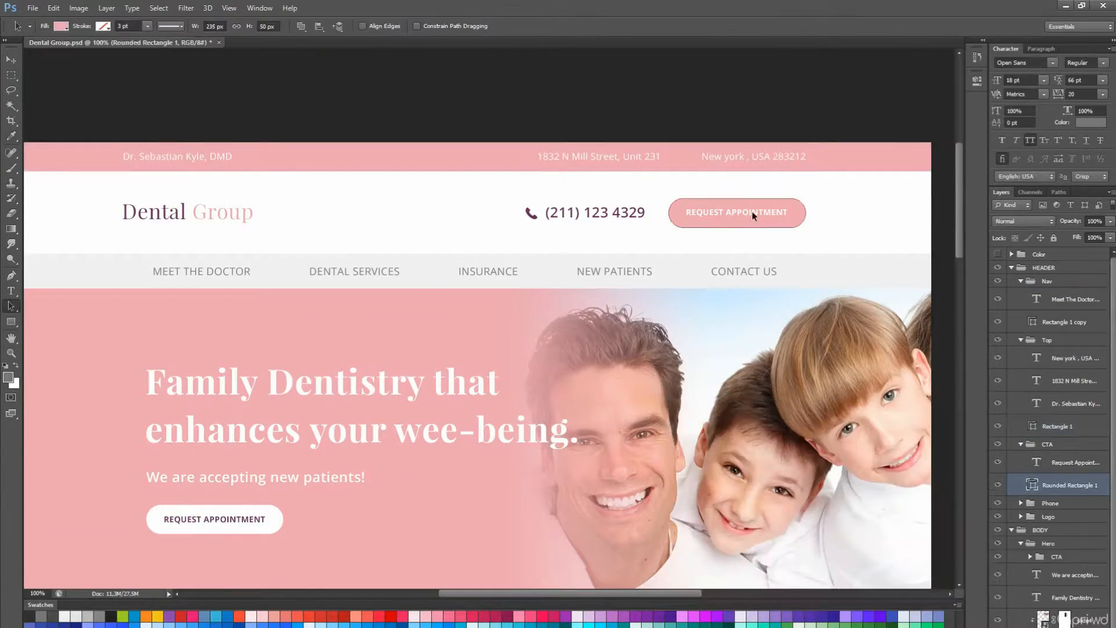
{"action": "double_click", "coordinate": [1032, 487]}
{"action": "left_click", "coordinate": [971, 442]}
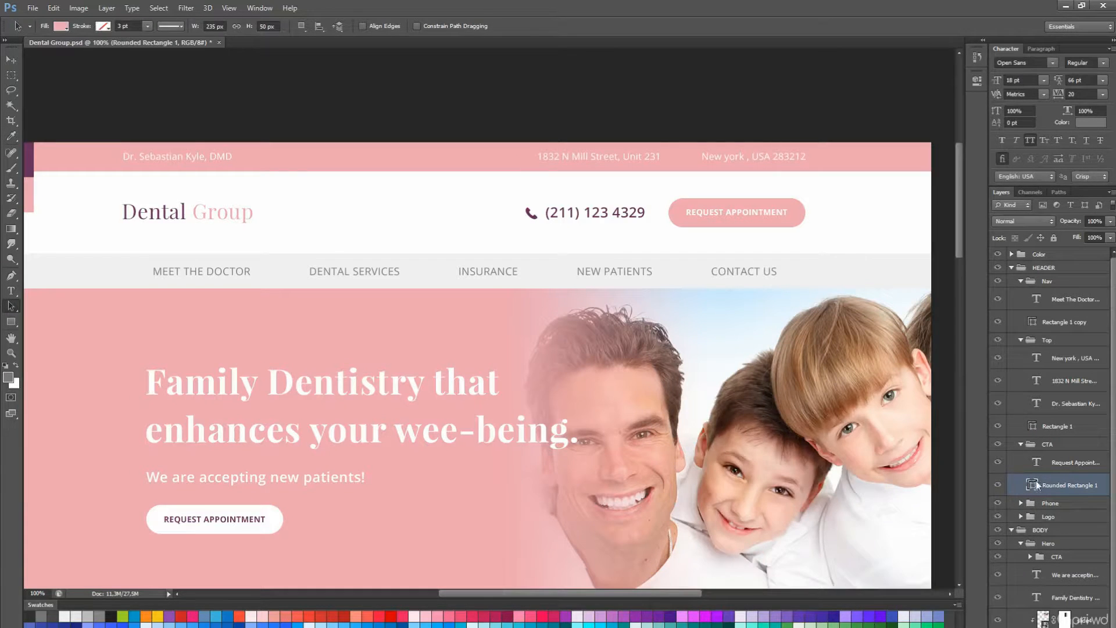
{"action": "double_click", "coordinate": [1033, 484]}
{"action": "left_click", "coordinate": [29, 159]}
{"action": "key", "text": "Return"}
Add an Inner Shadow at a 90° angle to the navigation bar's rectangle.
{"action": "scroll", "coordinate": [571, 240], "scroll_direction": "down", "scroll_amount": 3}
{"action": "scroll", "coordinate": [570, 239], "scroll_direction": "up", "scroll_amount": 3}
{"action": "scroll", "coordinate": [570, 240], "scroll_direction": "down", "scroll_amount": 2}
{"action": "left_click_drag", "start_coordinate": [571, 241], "coordinate": [595, 244]}
{"action": "left_click", "coordinate": [594, 244]}
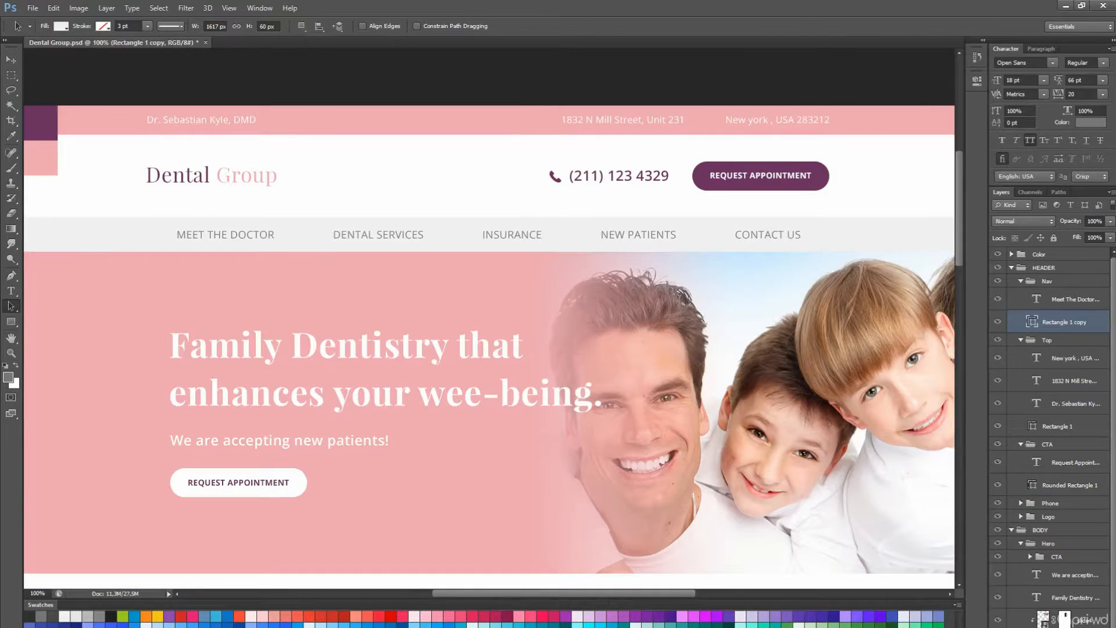
{"action": "left_click", "coordinate": [1021, 626]}
{"action": "left_click", "coordinate": [1037, 574]}
{"action": "left_click", "coordinate": [978, 502]}
{"action": "type", "text": "90"}
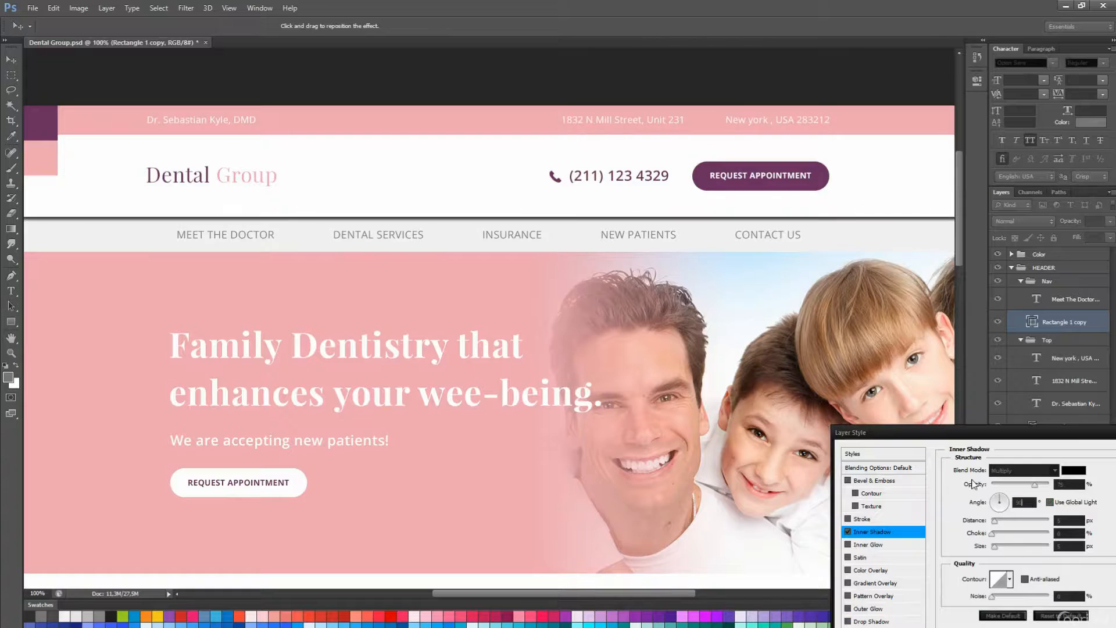
Reduce the navigation bar shadow's opacity, distance and size to a faint line and apply the style.
{"action": "left_click", "coordinate": [1003, 485]}
{"action": "left_click", "coordinate": [1068, 521]}
{"action": "scroll", "coordinate": [1067, 521], "scroll_direction": "down", "scroll_amount": 5}
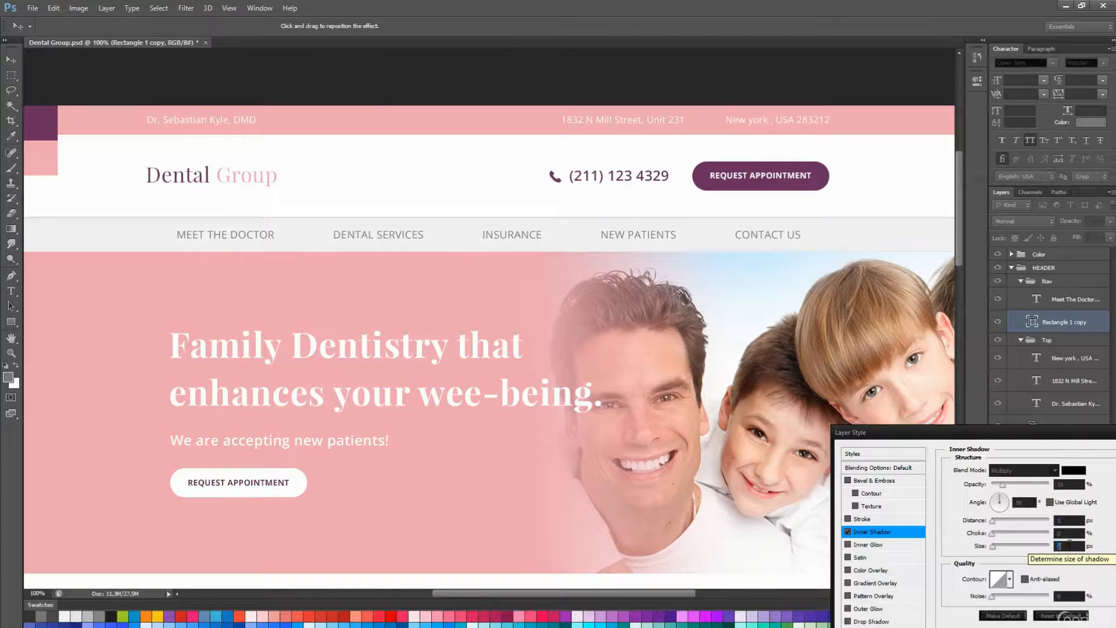
{"action": "left_click", "coordinate": [995, 484]}
{"action": "left_click", "coordinate": [1065, 519]}
{"action": "scroll", "coordinate": [1065, 517], "scroll_direction": "up", "scroll_amount": 1}
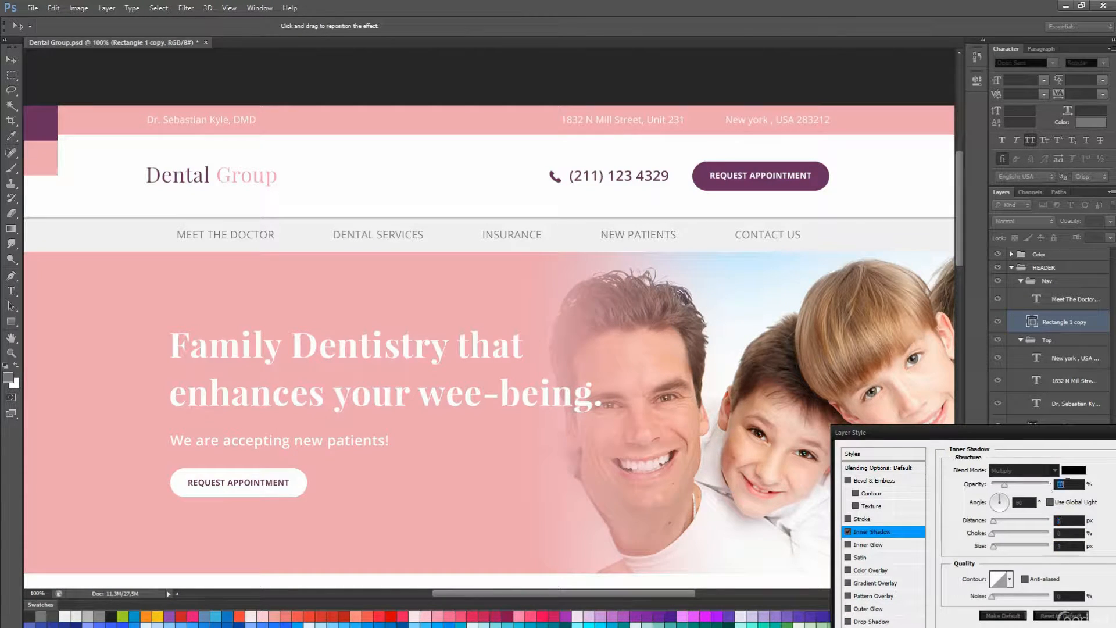
{"action": "scroll", "coordinate": [1068, 481], "scroll_direction": "down", "scroll_amount": 15}
{"action": "key", "text": "Return"}
Nudge the header's Phone group slightly right toward the Request Appointment button and collapse the group.
{"action": "left_click_drag", "start_coordinate": [820, 344], "coordinate": [763, 365]}
{"action": "key", "text": "t"}
{"action": "left_click", "coordinate": [602, 200]}
{"action": "key", "text": "ctrl+Return"}
{"action": "key", "text": "v"}
{"action": "scroll", "coordinate": [668, 330], "scroll_direction": "down", "scroll_amount": 2}
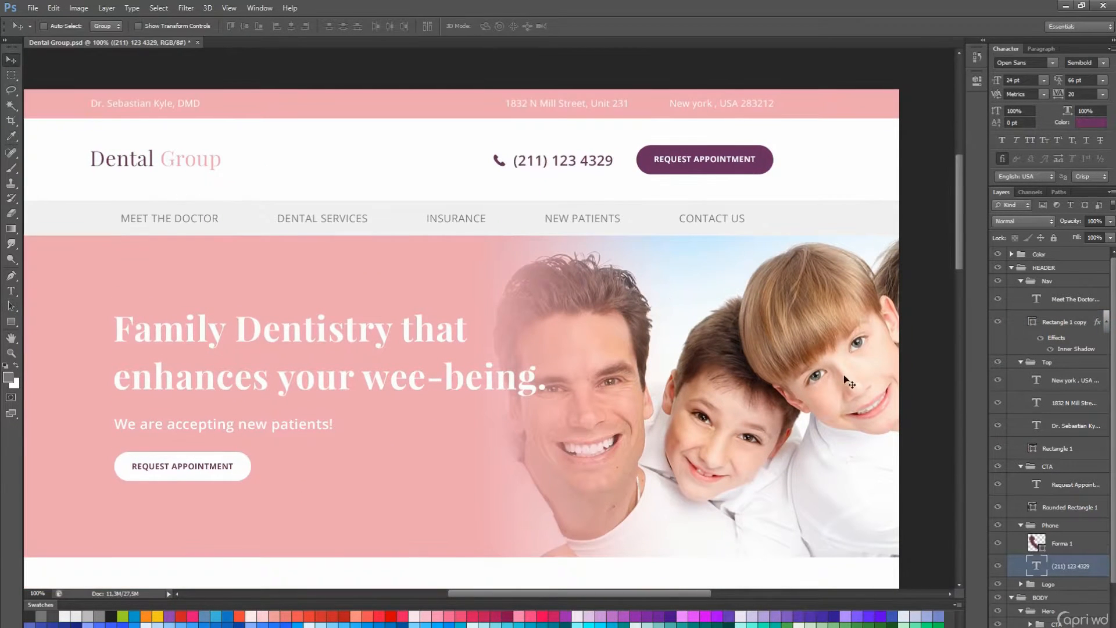
{"action": "left_click", "coordinate": [1056, 540]}
{"action": "left_click", "coordinate": [1022, 525]}
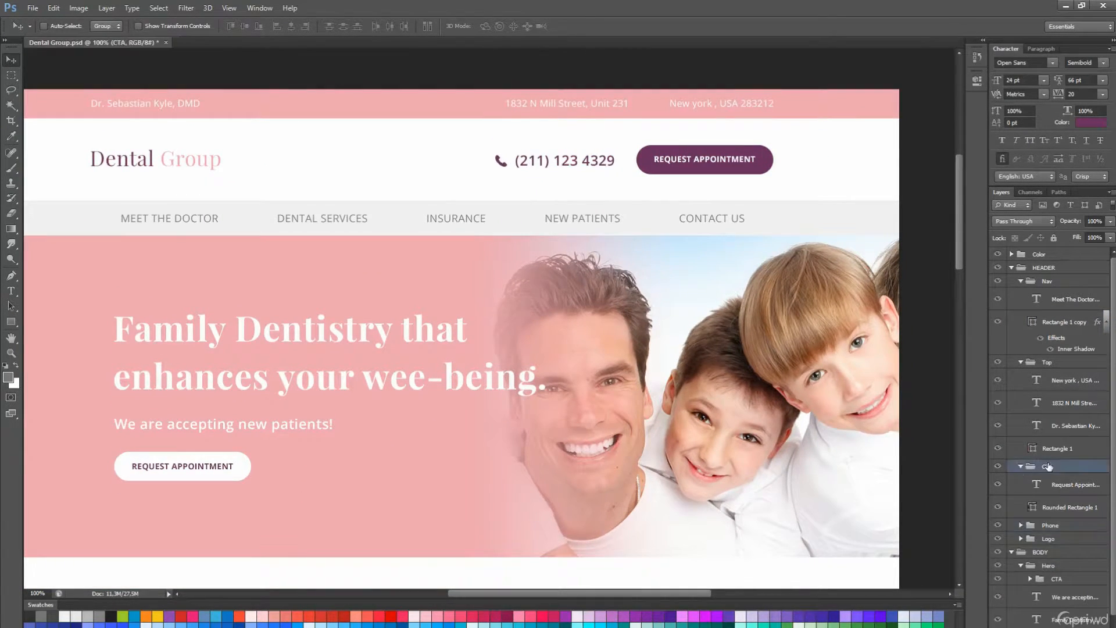
Nudge the header button down and align the vertical centres of the CTA, Phone and Logo groups.
{"action": "key", "text": "Down"}
{"action": "left_click", "coordinate": [1021, 466]}
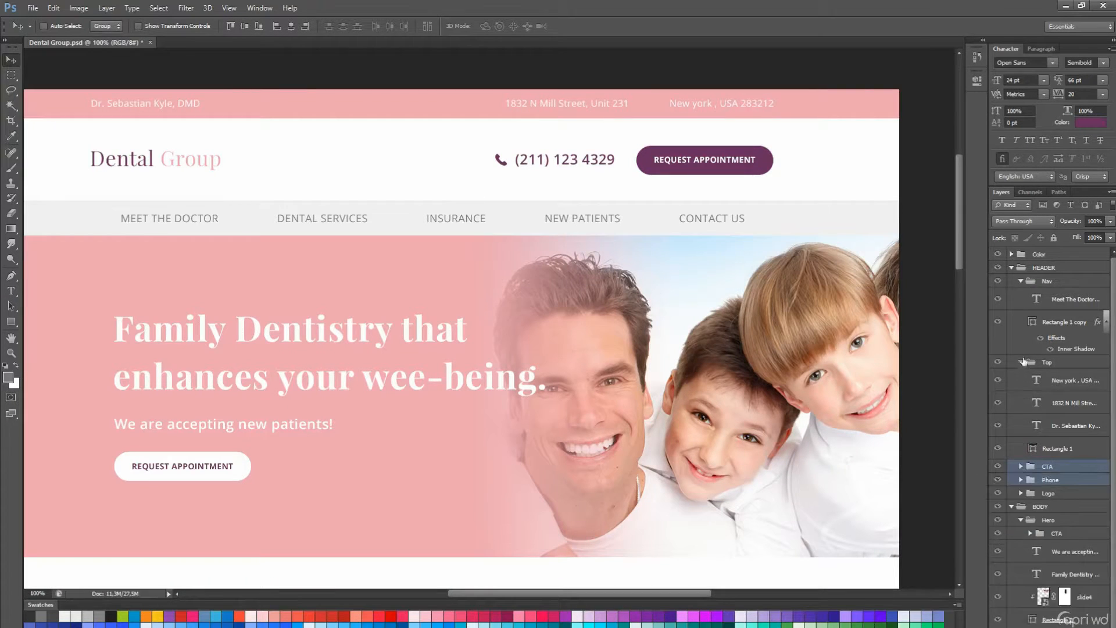
{"action": "left_click", "coordinate": [1021, 362]}
{"action": "left_click", "coordinate": [1021, 281]}
{"action": "left_click", "coordinate": [245, 27]}
{"action": "left_click_drag", "start_coordinate": [474, 346], "coordinate": [513, 364]}
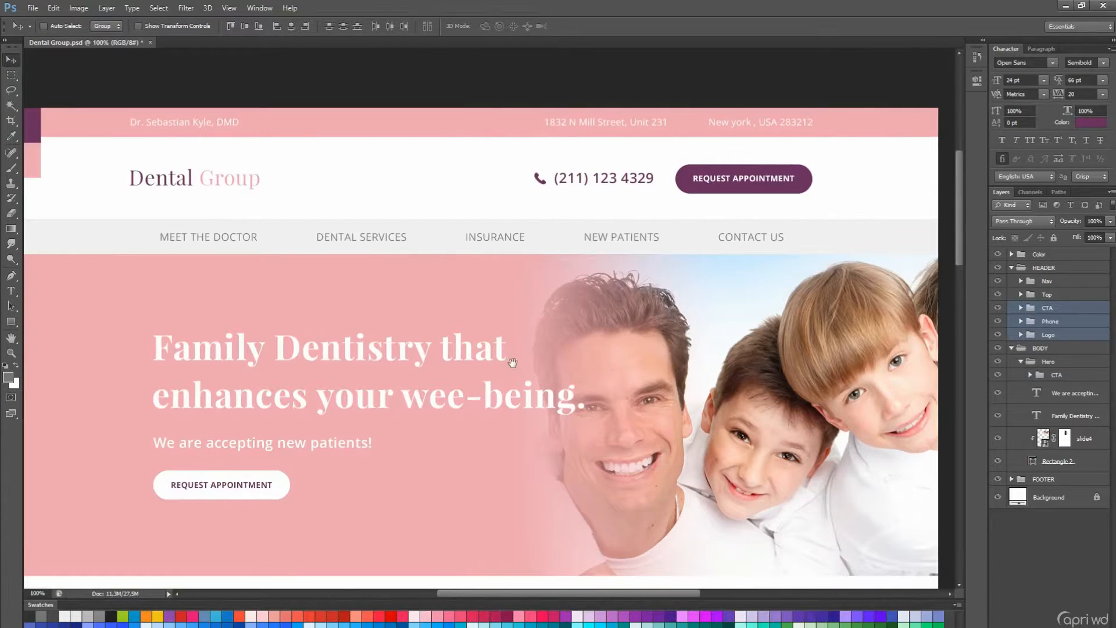
Enlarge the Dental Group logo text, check its placement against the guides and save the document.
{"action": "key", "text": "t"}
{"action": "left_click", "coordinate": [236, 177]}
{"action": "key", "text": "ctrl+Return"}
{"action": "left_click", "coordinate": [243, 27]}
{"action": "left_click", "coordinate": [247, 196]}
{"action": "left_click", "coordinate": [11, 60]}
{"action": "left_click_drag", "start_coordinate": [420, 247], "coordinate": [437, 310]}
{"action": "key", "text": "ctrl+semicolon"}
{"action": "key", "text": "ctrl+semicolon"}
{"action": "key", "text": "ctrl+s"}
Try the purple swatch as the text colour of the dentist's name in the top bar.
{"action": "key", "text": "t"}
{"action": "left_click", "coordinate": [238, 154]}
{"action": "left_click", "coordinate": [373, 26]}
{"action": "left_click", "coordinate": [49, 163]}
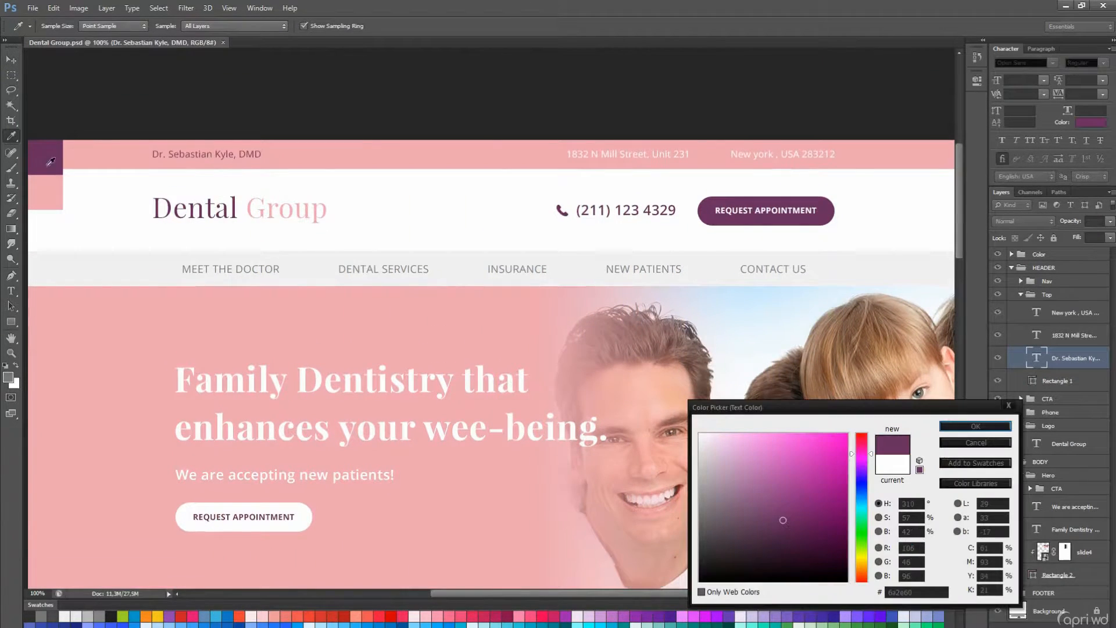
{"action": "left_click", "coordinate": [974, 442]}
Set the dentist's name in the top bar to Semibold.
{"action": "left_click", "coordinate": [181, 27]}
{"action": "left_click", "coordinate": [187, 87]}
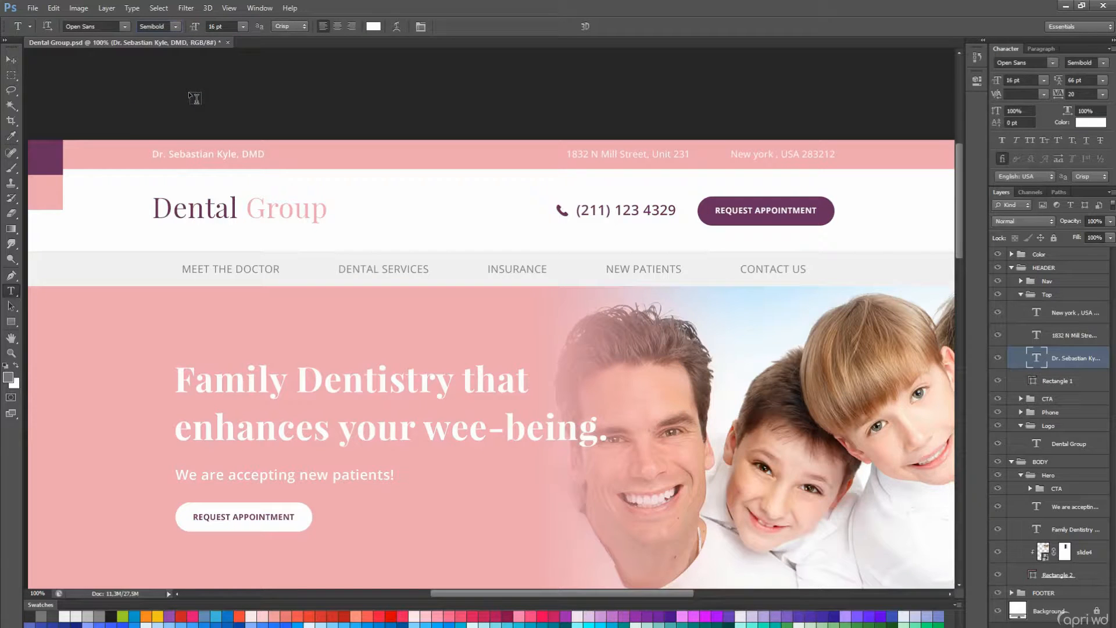
{"action": "left_click", "coordinate": [11, 60]}
{"action": "scroll", "coordinate": [550, 250], "scroll_direction": "down", "scroll_amount": 2}
{"action": "scroll", "coordinate": [550, 251], "scroll_direction": "up", "scroll_amount": 3}
{"action": "left_click_drag", "start_coordinate": [562, 257], "coordinate": [518, 311]}
Align the vertical centres of the three top bar texts, collapse the header groups and save the document.
{"action": "left_click", "coordinate": [1074, 313]}
{"action": "left_click", "coordinate": [1074, 358], "text": "shift"}
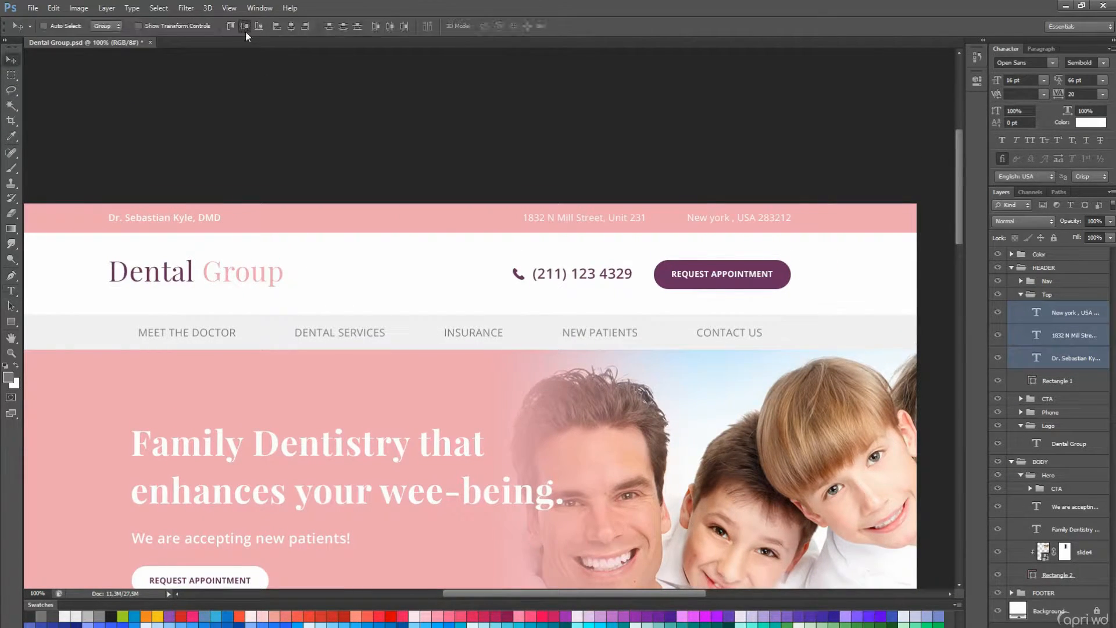
{"action": "scroll", "coordinate": [912, 323], "scroll_direction": "down", "scroll_amount": 2}
{"action": "left_click", "coordinate": [1021, 295]}
{"action": "left_click", "coordinate": [1021, 335]}
{"action": "left_click", "coordinate": [1021, 362]}
{"action": "left_click", "coordinate": [1047, 363]}
{"action": "left_click_drag", "start_coordinate": [898, 377], "coordinate": [913, 286]}
{"action": "key", "text": "ctrl+s"}
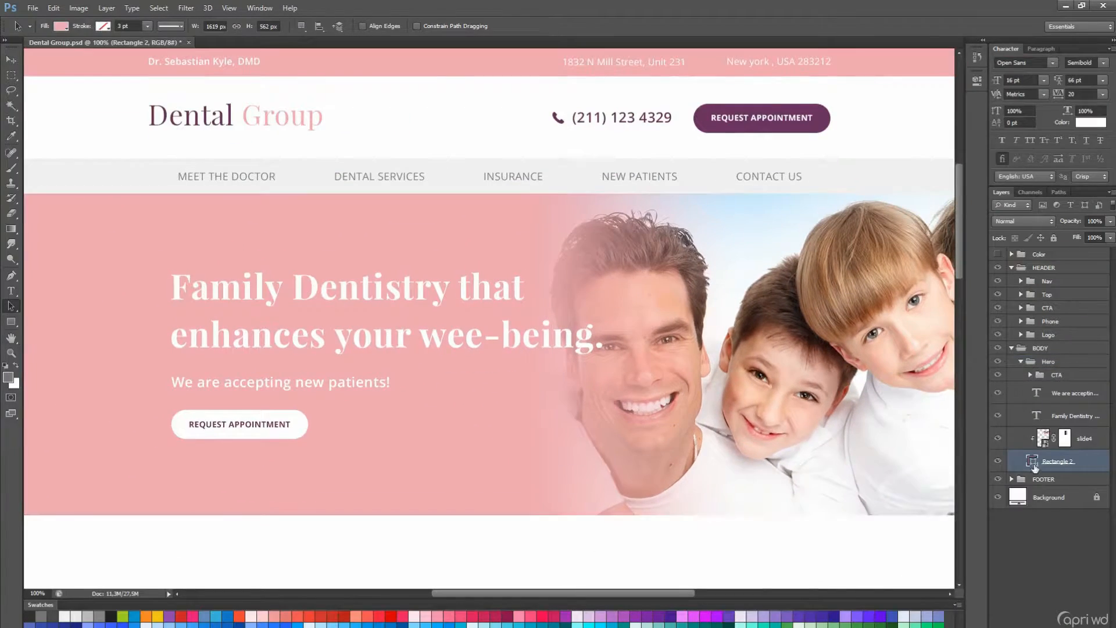
Try filling the hero background rectangle with the header button's purple.
{"action": "double_click", "coordinate": [1038, 461]}
{"action": "left_click", "coordinate": [824, 122]}
{"action": "key", "text": "Return"}
{"action": "scroll", "coordinate": [645, 317], "scroll_direction": "up", "scroll_amount": 2}
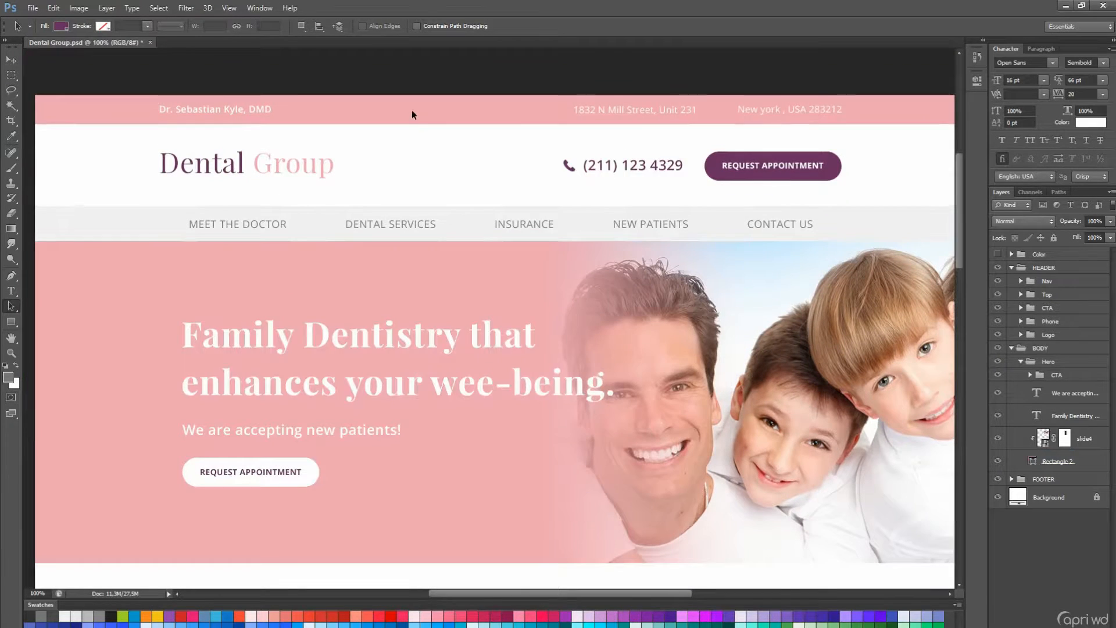
Fill the top bar's rectangle with purple again.
{"action": "left_click", "coordinate": [413, 114]}
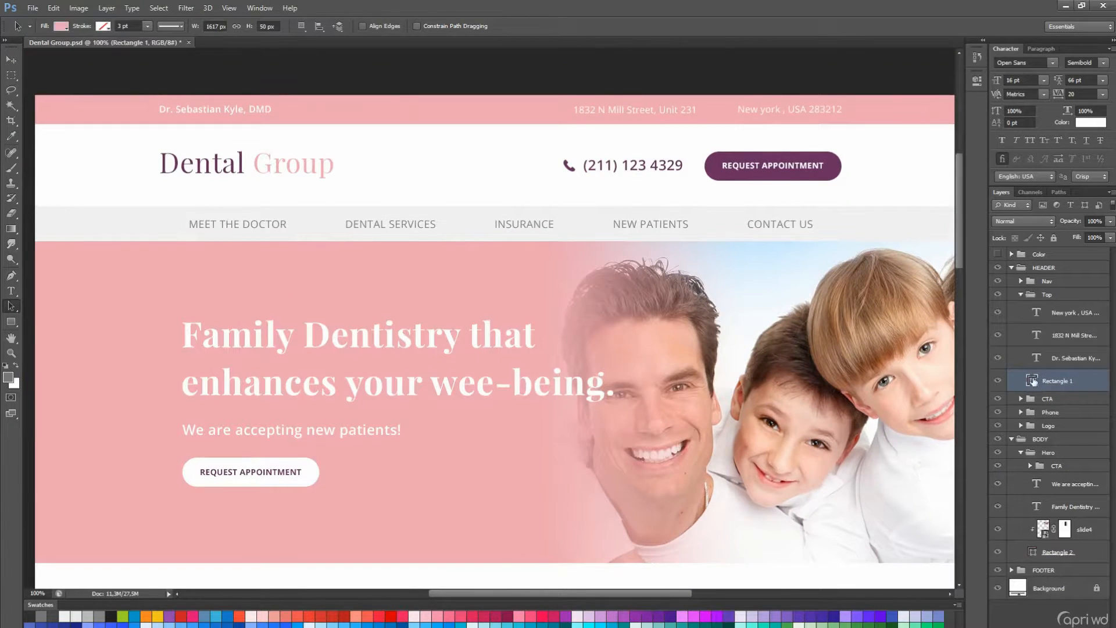
{"action": "scroll", "coordinate": [685, 312], "scroll_direction": "down", "scroll_amount": 4}
{"action": "scroll", "coordinate": [686, 314], "scroll_direction": "down", "scroll_amount": 6}
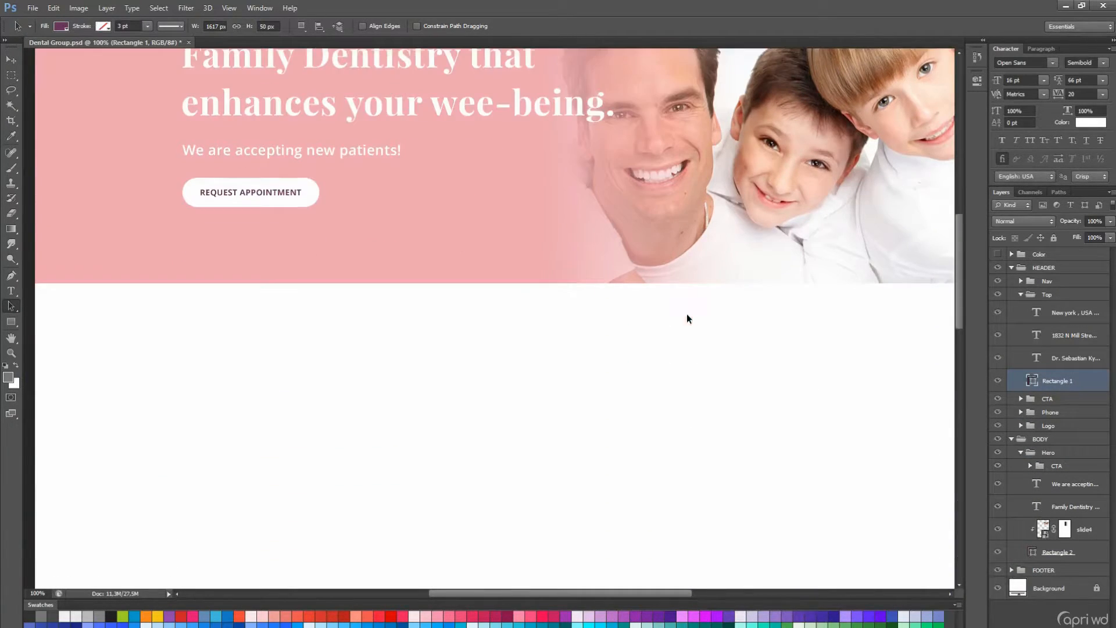
Collapse the Top and Hero groups and create a new group named Featured inside BODY.
{"action": "left_click", "coordinate": [1021, 295]}
{"action": "left_click", "coordinate": [1020, 362]}
{"action": "left_click", "coordinate": [1053, 364]}
{"action": "left_click", "coordinate": [1067, 625]}
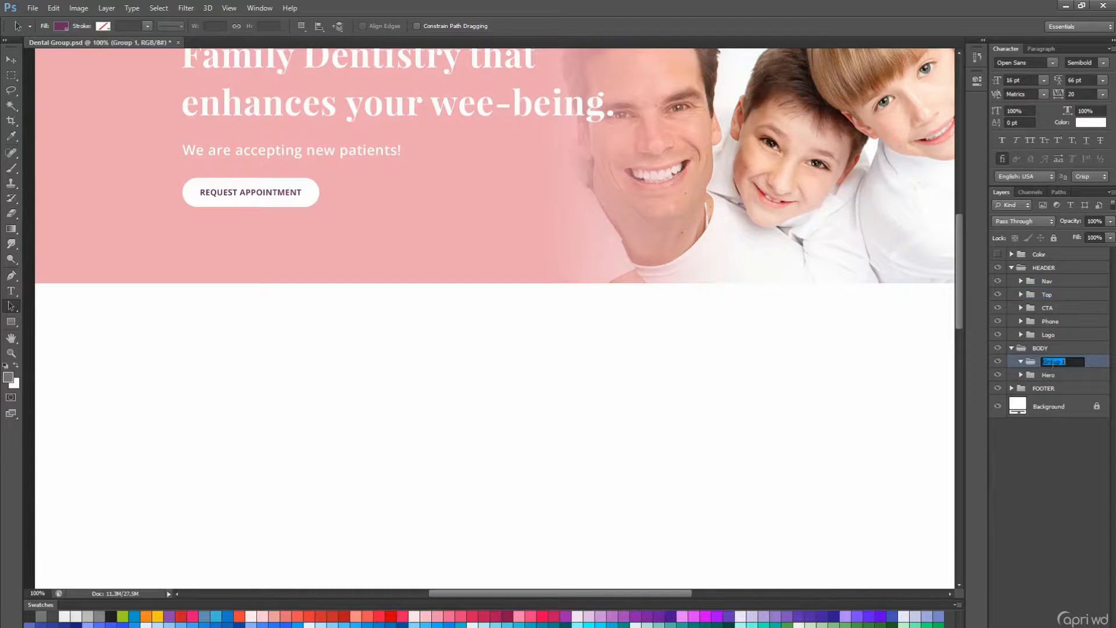
Show the guides and draw a 1 px vertical line at the grid's left edge beneath the hero.
{"action": "left_click", "coordinate": [39, 322]}
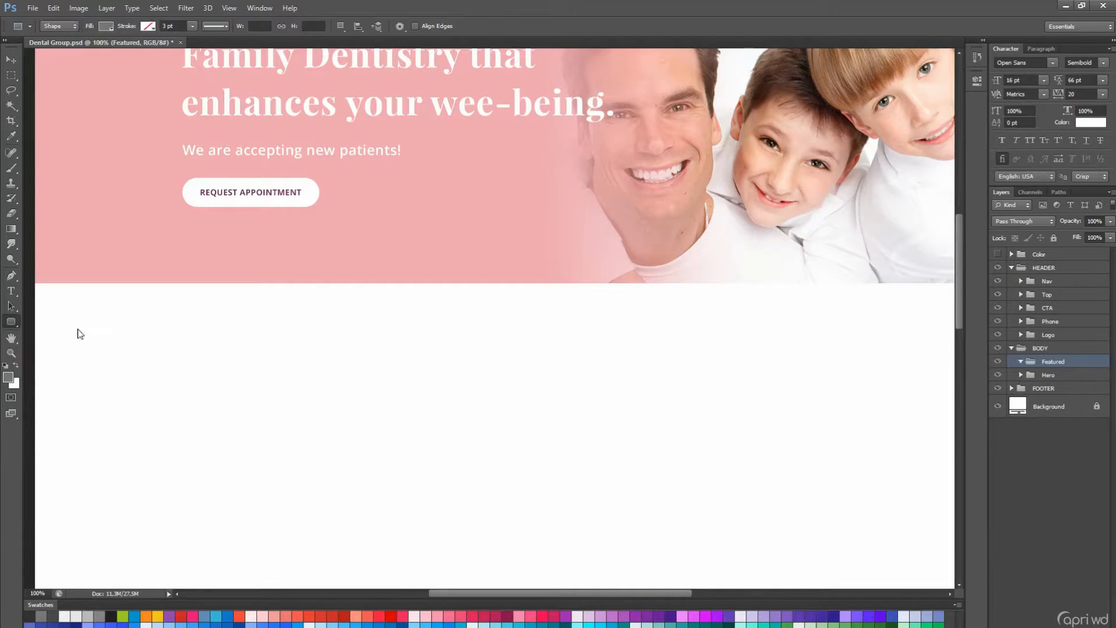
{"action": "left_click_drag", "start_coordinate": [458, 26], "coordinate": [438, 26]}
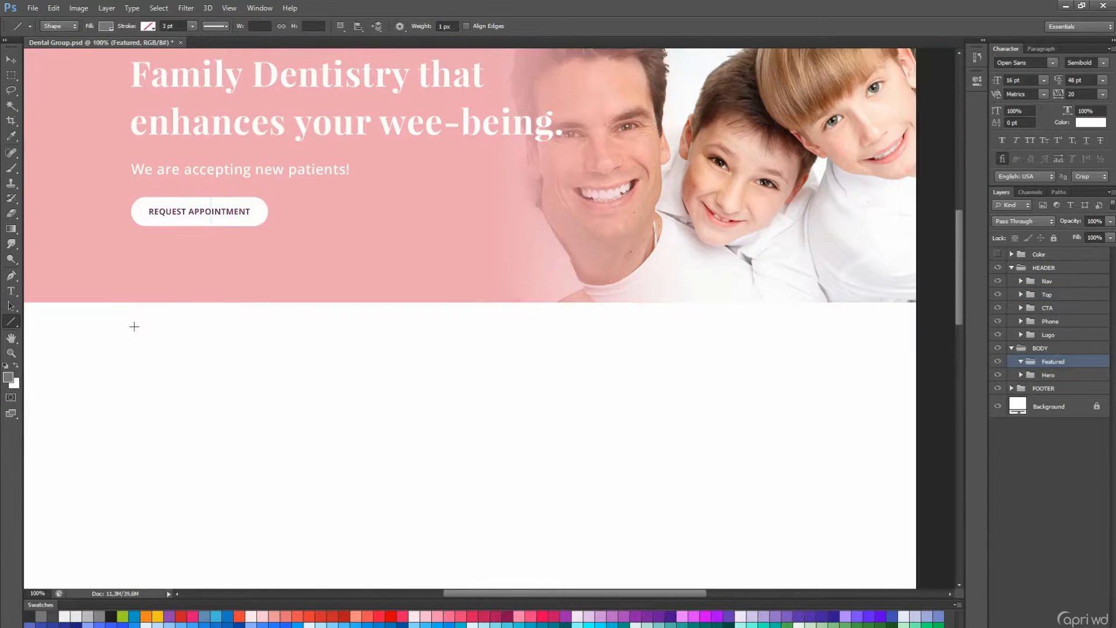
{"action": "key", "text": "ctrl+semicolon"}
{"action": "left_click_drag", "start_coordinate": [108, 329], "coordinate": [117, 428]}
{"action": "key", "text": "v"}
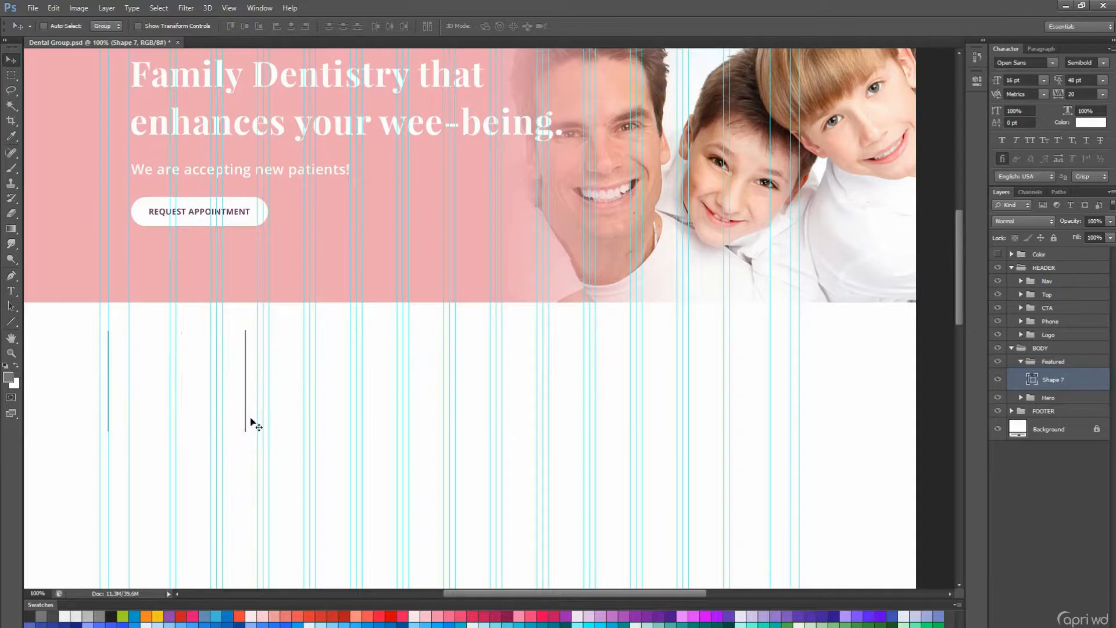
Duplicate the line to form four evenly spaced dividers across the grid and merge them into one shape.
{"action": "left_click_drag", "start_coordinate": [274, 430], "coordinate": [537, 434]}
{"action": "left_click_drag", "start_coordinate": [526, 434], "coordinate": [808, 436]}
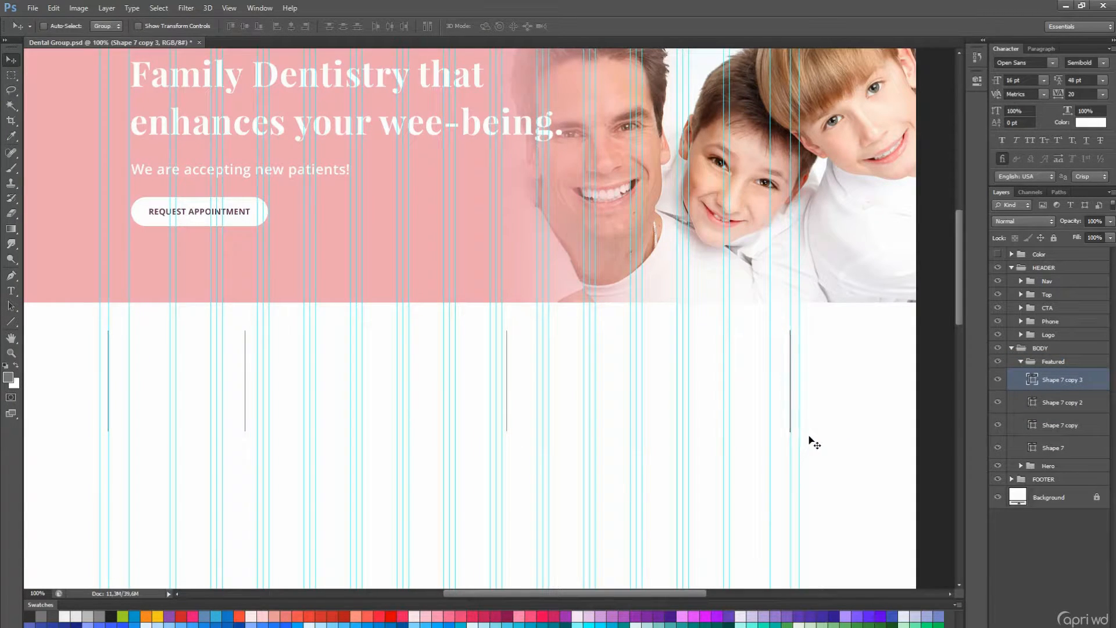
{"action": "left_click", "coordinate": [1053, 448], "text": "shift"}
{"action": "right_click", "coordinate": [1065, 401]}
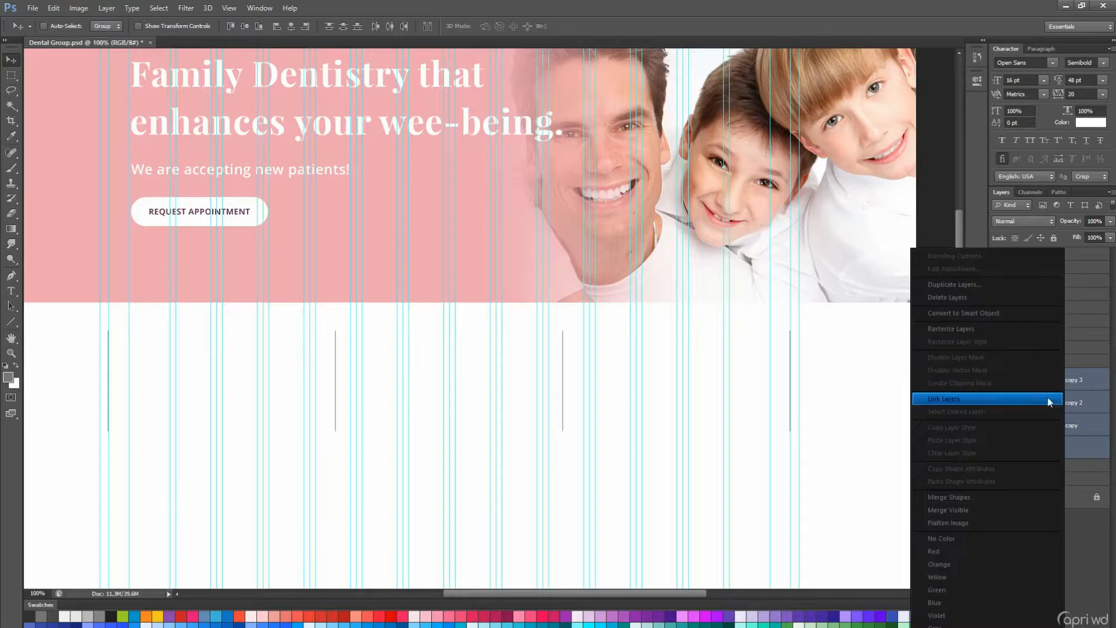
{"action": "left_click", "coordinate": [1017, 497]}
Draw a grey rectangle about 390 × 170 px between the first two dividers and duplicate it into the other two columns.
{"action": "left_click_drag", "start_coordinate": [11, 321], "coordinate": [334, 431]}
{"action": "key", "text": "a"}
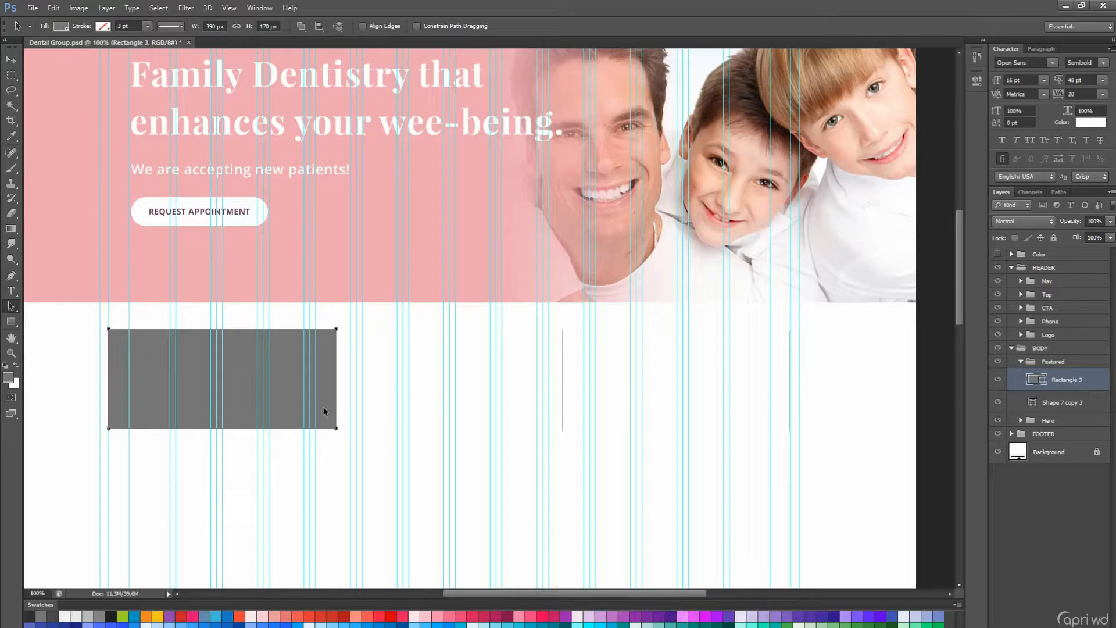
{"action": "key", "text": "v"}
{"action": "left_click_drag", "start_coordinate": [324, 406], "coordinate": [771, 415]}
Hide the guides and nudge the first grey rectangle right to close the gap beside the second one.
{"action": "left_click", "coordinate": [1060, 362]}
{"action": "key", "text": "ctrl+;"}
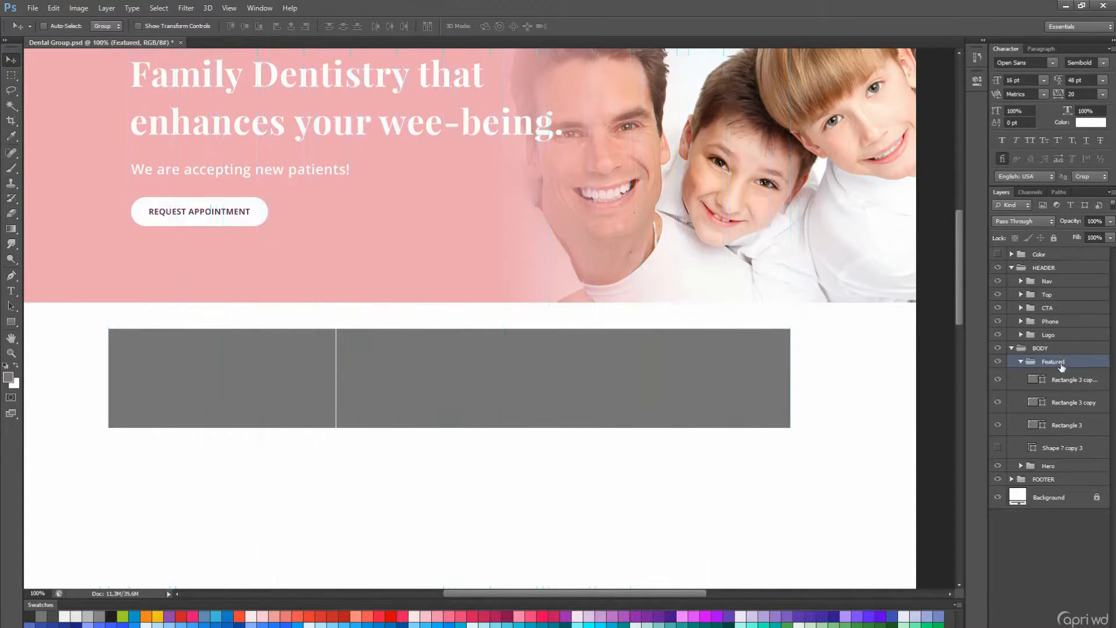
{"action": "left_click", "coordinate": [1061, 404]}
{"action": "left_click", "coordinate": [1059, 424]}
{"action": "key", "text": "Right"}
{"action": "left_click", "coordinate": [1060, 364]}
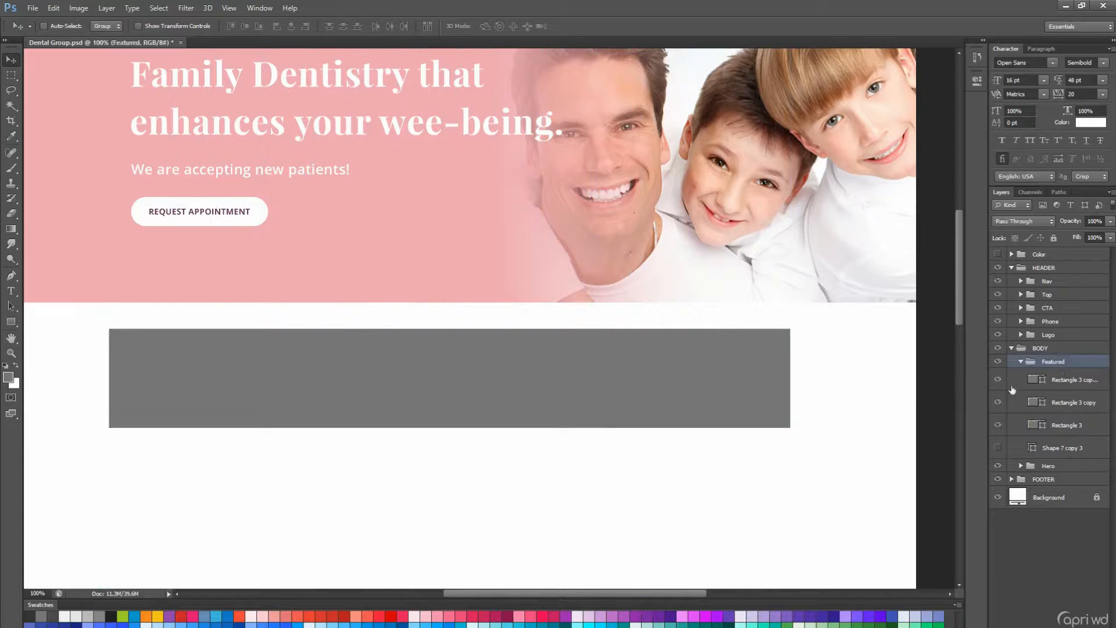
{"action": "left_click", "coordinate": [1056, 446]}
{"action": "left_click", "coordinate": [1020, 361]}
{"action": "left_click", "coordinate": [1046, 364]}
{"action": "scroll", "coordinate": [732, 436], "scroll_direction": "up", "scroll_amount": 1}
{"action": "left_click_drag", "start_coordinate": [724, 443], "coordinate": [734, 454]}
{"action": "key", "text": "ctrl+z"}
Extend the pink hero background rectangle downward until it runs behind and below the grey featured boxes.
{"action": "key", "text": "a"}
{"action": "left_click", "coordinate": [508, 299]}
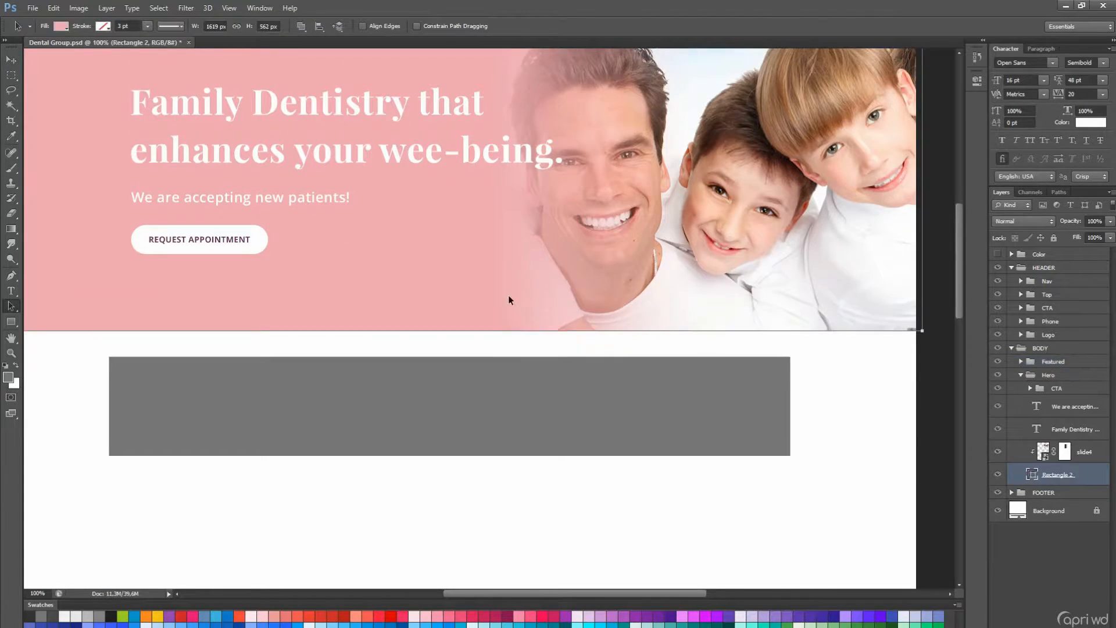
{"action": "scroll", "coordinate": [509, 296], "scroll_direction": "up", "scroll_amount": 2}
{"action": "key", "text": "ctrl+t"}
{"action": "left_click_drag", "start_coordinate": [451, 433], "coordinate": [453, 569]}
{"action": "left_click_drag", "start_coordinate": [465, 483], "coordinate": [471, 429]}
{"action": "key", "text": "Return"}
Reposition and enlarge the family photo so it fills the height of the extended hero background.
{"action": "left_click", "coordinate": [1041, 454]}
{"action": "key", "text": "v"}
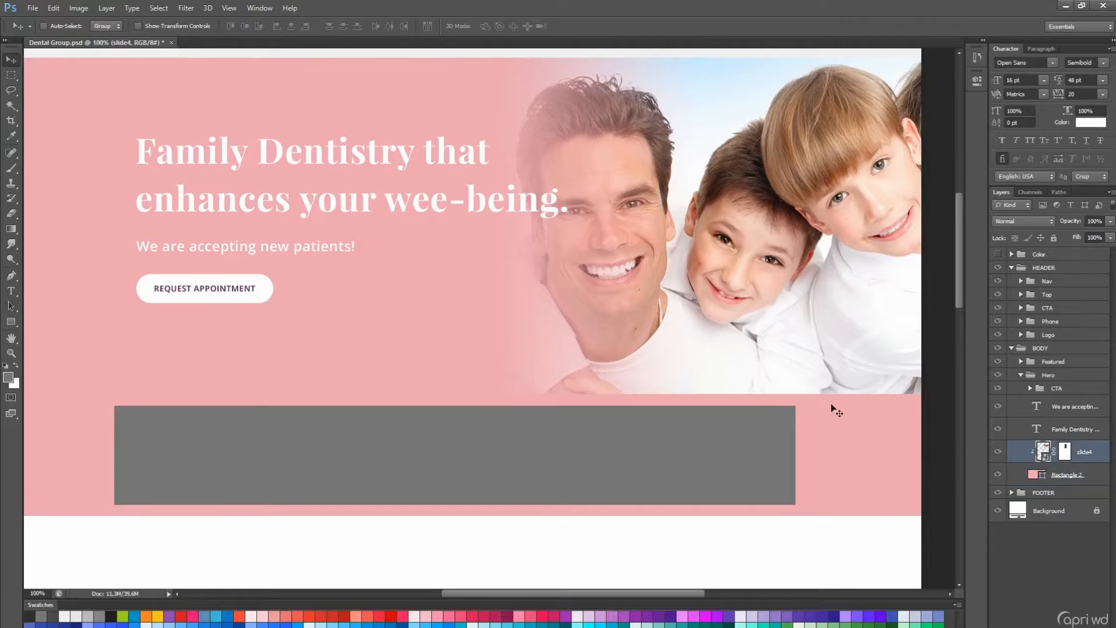
{"action": "left_click_drag", "start_coordinate": [527, 388], "coordinate": [500, 363]}
{"action": "scroll", "coordinate": [512, 365], "scroll_direction": "up", "scroll_amount": 4}
{"action": "key", "text": "ctrl+t"}
{"action": "left_click_drag", "start_coordinate": [296, 134], "coordinate": [329, 151]}
{"action": "key", "text": "Return"}
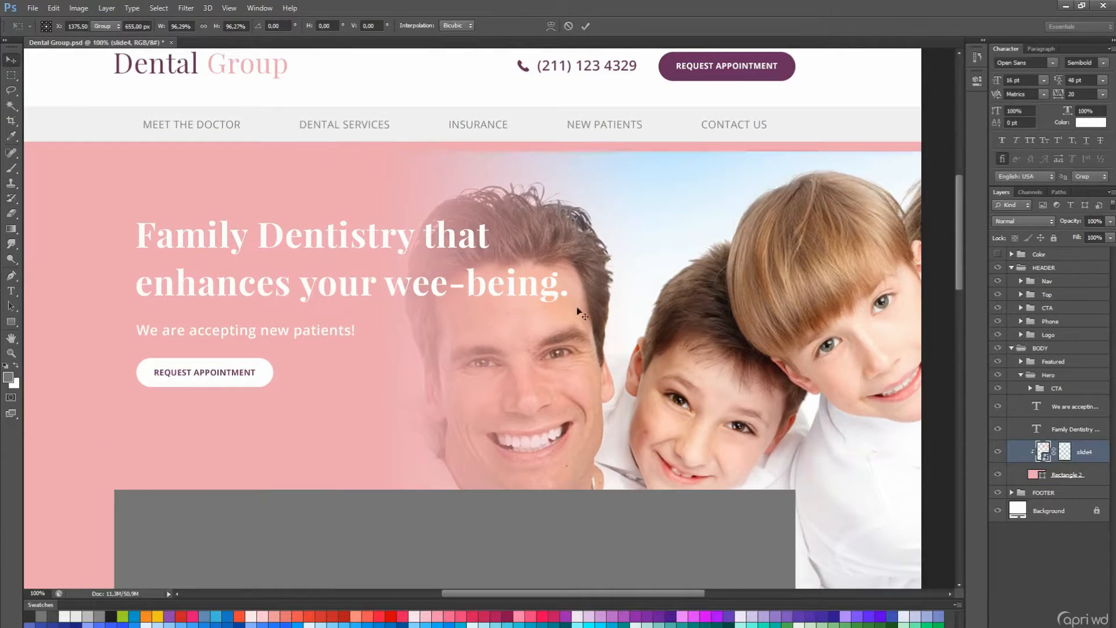
{"action": "left_click_drag", "start_coordinate": [577, 312], "coordinate": [577, 298]}
{"action": "left_click_drag", "start_coordinate": [595, 406], "coordinate": [599, 304]}
Shorten the pink hero background rectangle slightly by raising its bottom edge.
{"action": "key", "text": "a"}
{"action": "left_click", "coordinate": [500, 363]}
{"action": "key", "text": "ctrl+t"}
{"action": "left_click_drag", "start_coordinate": [458, 496], "coordinate": [462, 482]}
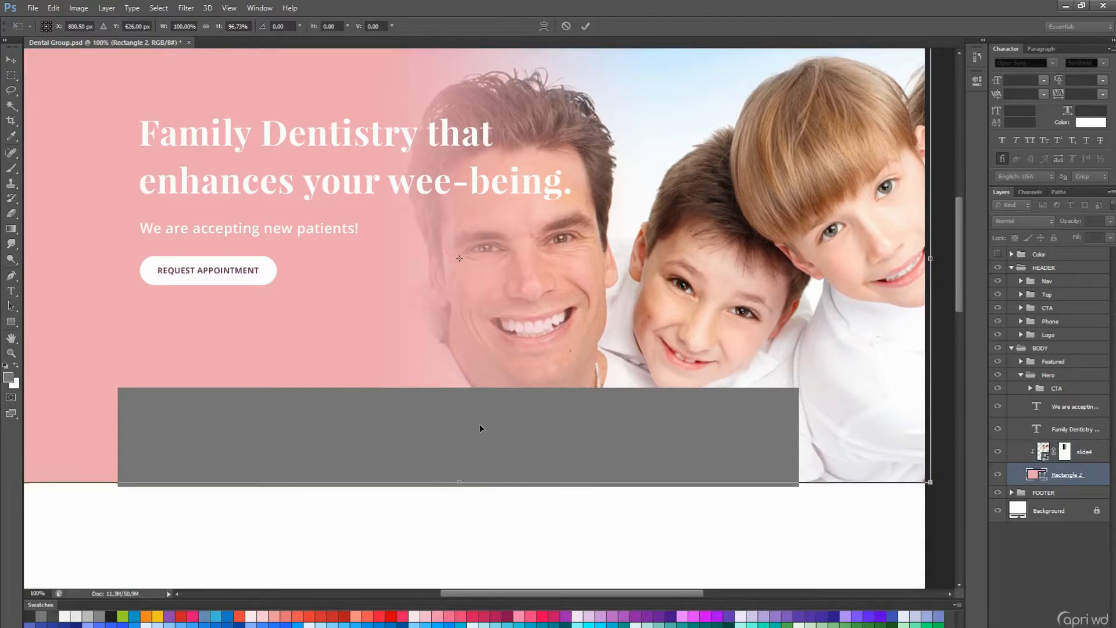
{"action": "key", "text": "Return"}
Move the Featured group down so its boxes straddle the bottom edge of the hero.
{"action": "left_click", "coordinate": [1053, 365]}
{"action": "key", "text": "v"}
{"action": "left_click_drag", "start_coordinate": [724, 368], "coordinate": [723, 409]}
Fill the first featured rectangle with the purple used in the header.
{"action": "key", "text": "a"}
{"action": "left_click", "coordinate": [680, 452]}
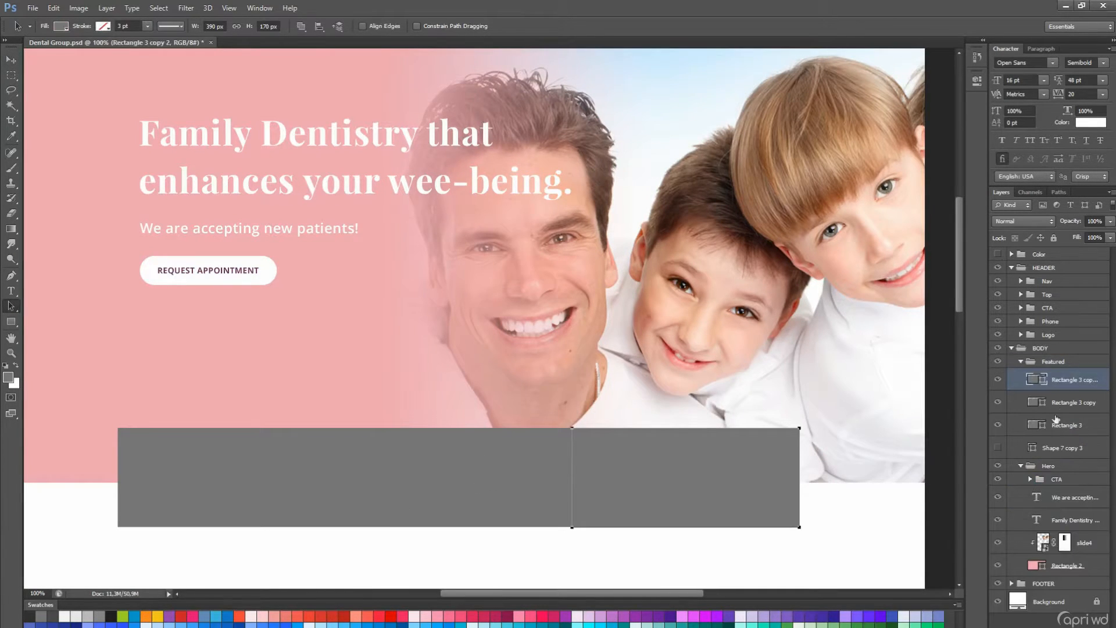
{"action": "left_click", "coordinate": [1052, 361]}
{"action": "left_click", "coordinate": [249, 468]}
{"action": "scroll", "coordinate": [410, 505], "scroll_direction": "up", "scroll_amount": 1}
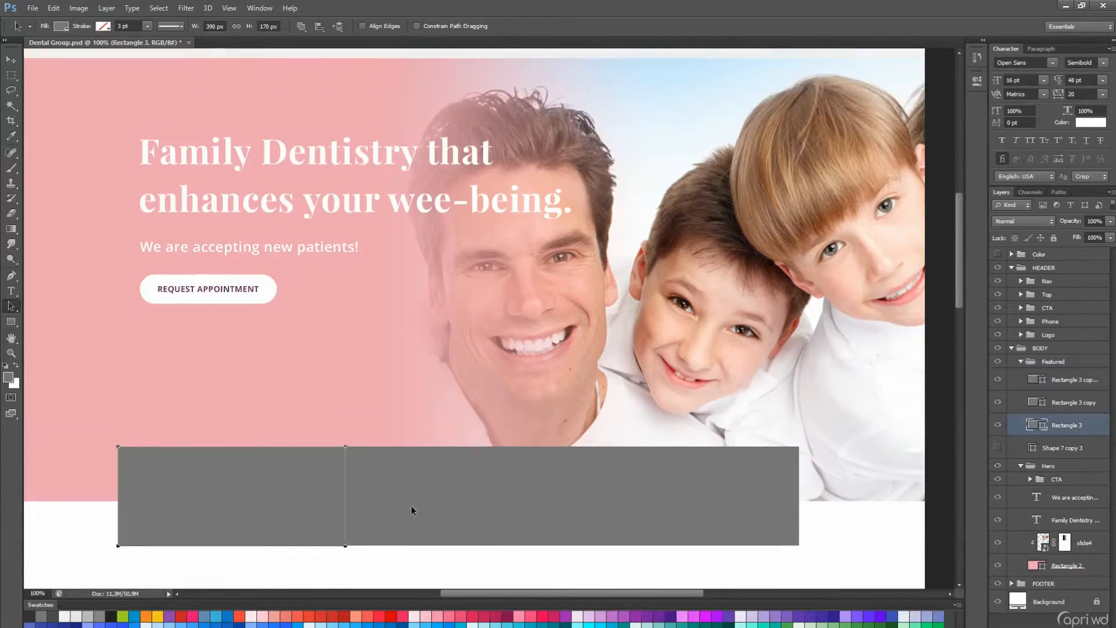
{"action": "double_click", "coordinate": [1036, 425]}
{"action": "left_click_drag", "start_coordinate": [958, 286], "coordinate": [958, 256]}
{"action": "left_click", "coordinate": [834, 64]}
{"action": "key", "text": "Return"}
{"action": "scroll", "coordinate": [628, 393], "scroll_direction": "down", "scroll_amount": 5}
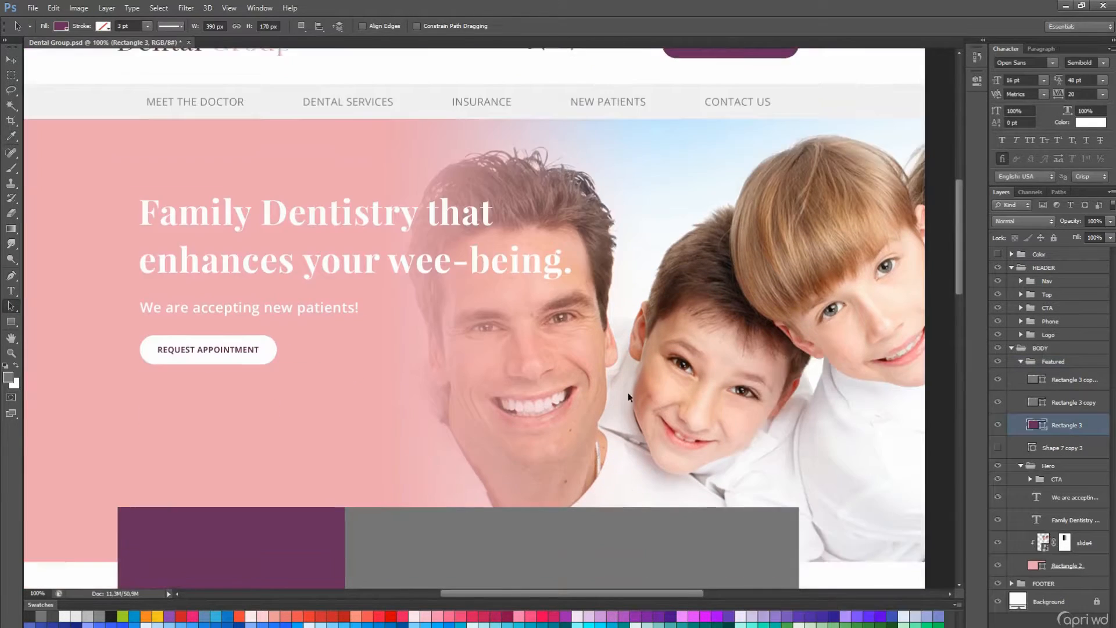
Fill the middle featured rectangle with the hero's pink and the third one with the first box's purple.
{"action": "left_click", "coordinate": [487, 466]}
{"action": "double_click", "coordinate": [1038, 404]}
{"action": "left_click", "coordinate": [191, 339]}
{"action": "key", "text": "Return"}
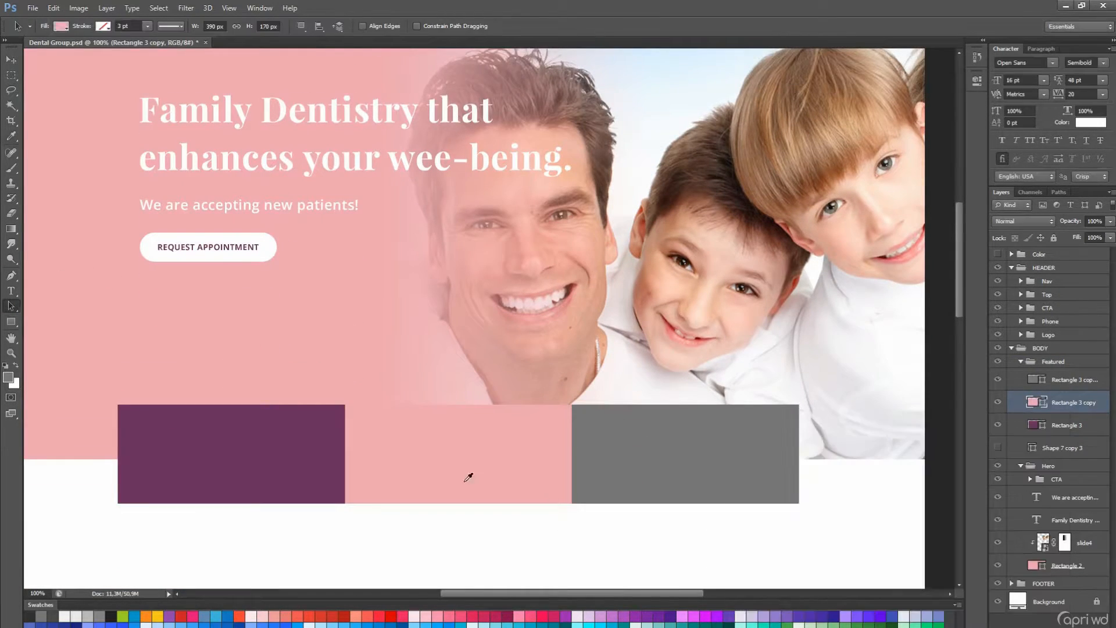
{"action": "left_click", "coordinate": [622, 466]}
{"action": "double_click", "coordinate": [1036, 380]}
{"action": "left_click", "coordinate": [326, 456]}
{"action": "key", "text": "Return"}
Change the middle featured rectangle's fill to a very light grey.
{"action": "left_click", "coordinate": [571, 457]}
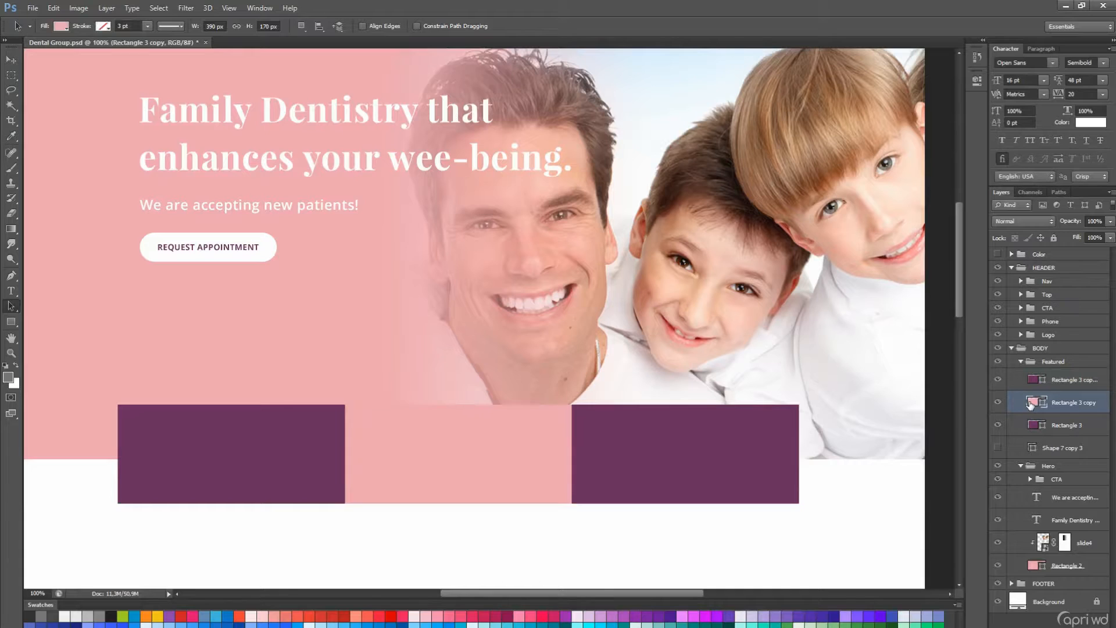
{"action": "double_click", "coordinate": [1030, 404]}
{"action": "left_click", "coordinate": [580, 550]}
{"action": "left_click", "coordinate": [69, 615]}
{"action": "left_click", "coordinate": [1026, 444]}
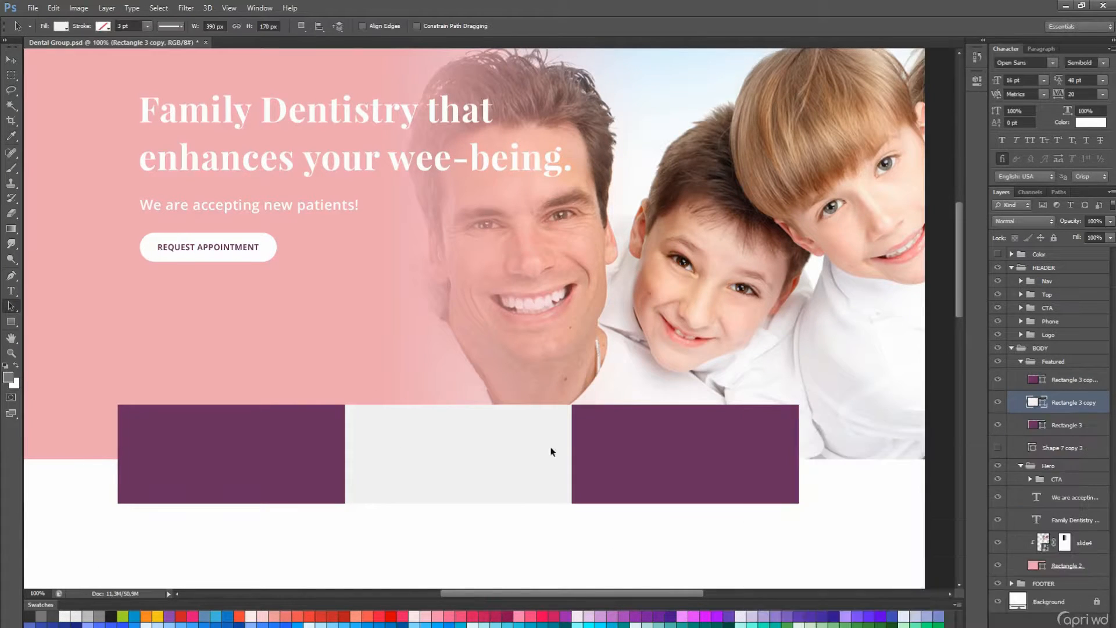
Fill the first and third featured rectangles with the light grey of the middle one.
{"action": "left_click", "coordinate": [314, 455]}
{"action": "double_click", "coordinate": [1029, 426]}
{"action": "left_click", "coordinate": [534, 458]}
{"action": "key", "text": "Return"}
{"action": "left_click", "coordinate": [682, 464]}
{"action": "double_click", "coordinate": [1038, 380]}
{"action": "left_click", "coordinate": [535, 456]}
{"action": "key", "text": "Return"}
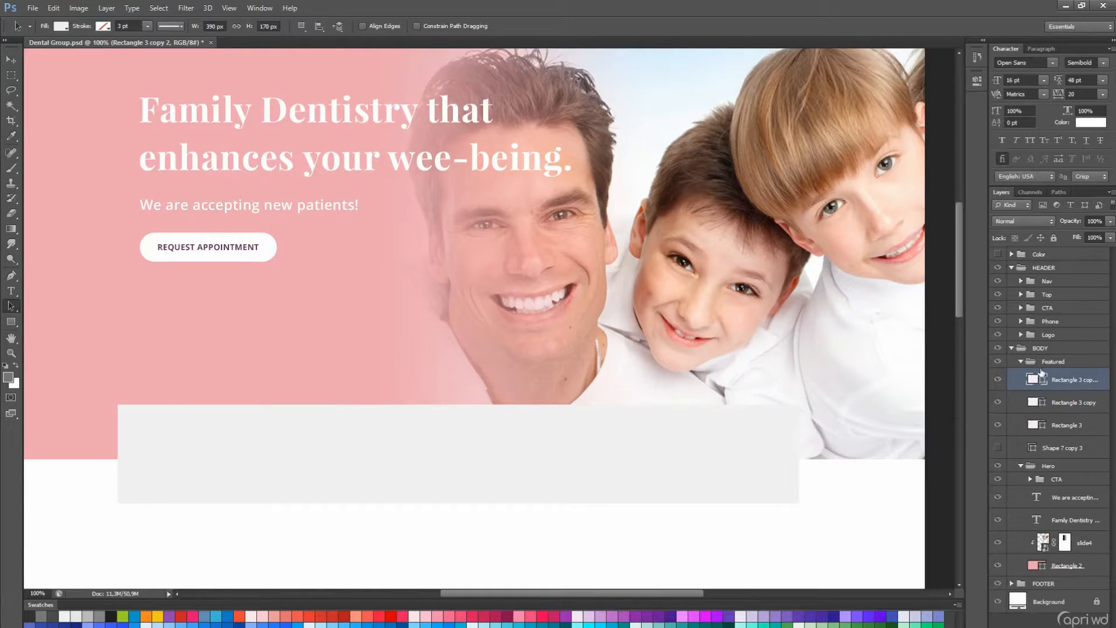
Start a text layer in the first featured box and set its colour to the design's purple.
{"action": "left_click", "coordinate": [274, 463]}
{"action": "scroll", "coordinate": [274, 463], "scroll_direction": "down", "scroll_amount": 2}
{"action": "scroll", "coordinate": [274, 463], "scroll_direction": "up", "scroll_amount": 1}
{"action": "key", "text": "t"}
{"action": "left_click", "coordinate": [216, 453]}
{"action": "left_click", "coordinate": [373, 26]}
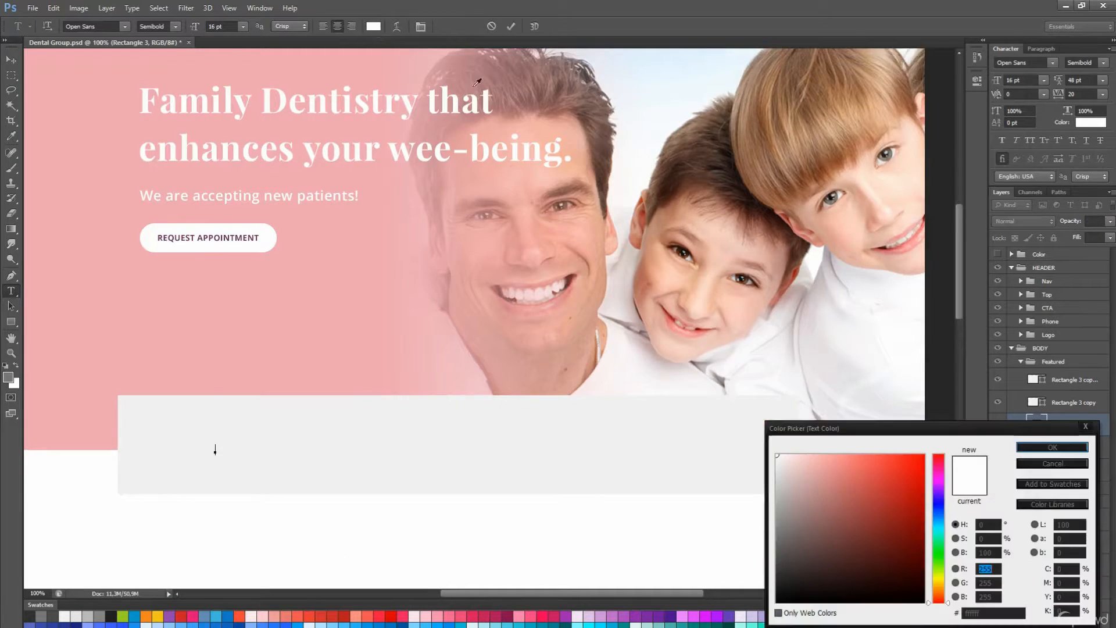
{"action": "left_click_drag", "start_coordinate": [481, 80], "coordinate": [538, 264]}
{"action": "left_click", "coordinate": [558, 65]}
{"action": "left_click", "coordinate": [1047, 448]}
Write "Meet" with the doctor's name from the header on a second line, left-align it and move it into the first featured box.
{"action": "left_click_drag", "start_coordinate": [960, 247], "coordinate": [960, 310]}
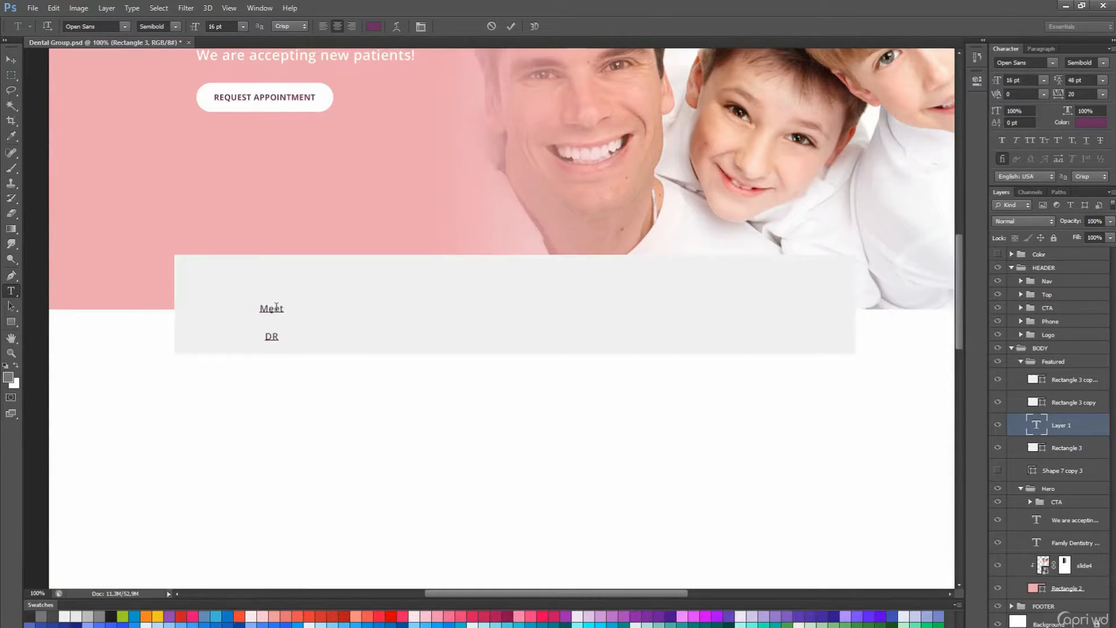
{"action": "scroll", "coordinate": [278, 349], "scroll_direction": "up", "scroll_amount": 5}
{"action": "scroll", "coordinate": [278, 353], "scroll_direction": "down", "scroll_amount": 2}
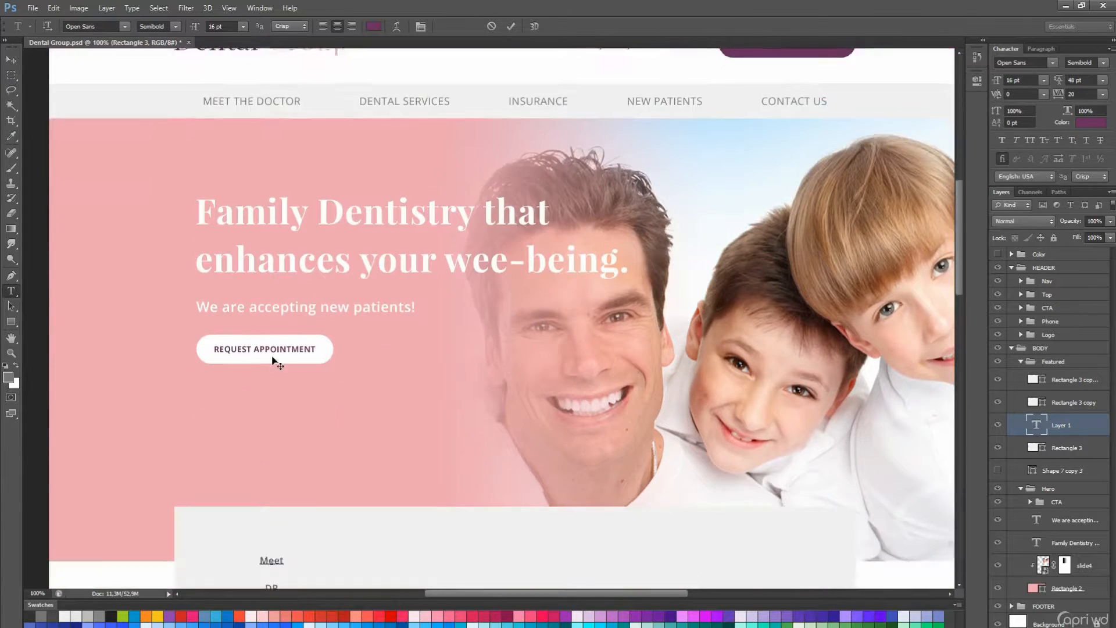
{"action": "scroll", "coordinate": [274, 366], "scroll_direction": "up", "scroll_amount": 3}
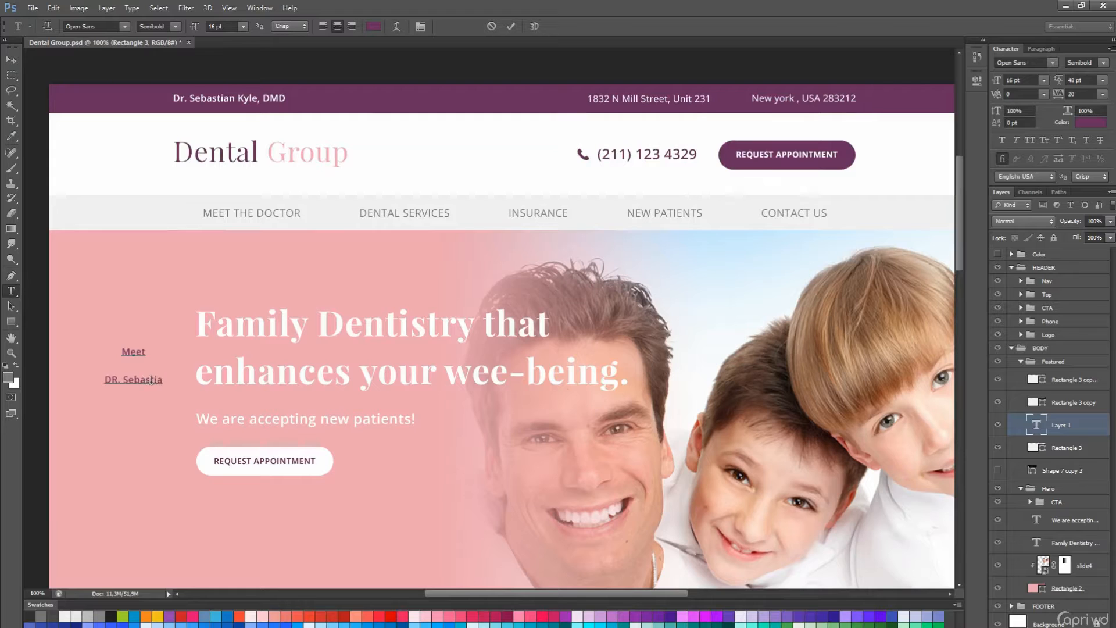
{"action": "left_click", "coordinate": [323, 27]}
{"action": "key", "text": "v"}
{"action": "scroll", "coordinate": [329, 302], "scroll_direction": "down", "scroll_amount": 3}
{"action": "left_click_drag", "start_coordinate": [329, 302], "coordinate": [399, 473]}
Give the text 28 pt leading, enlarge the doctor's name line to 24 pt, and shift the text slightly within the box.
{"action": "key", "text": "t"}
{"action": "left_click_drag", "start_coordinate": [254, 427], "coordinate": [249, 426]}
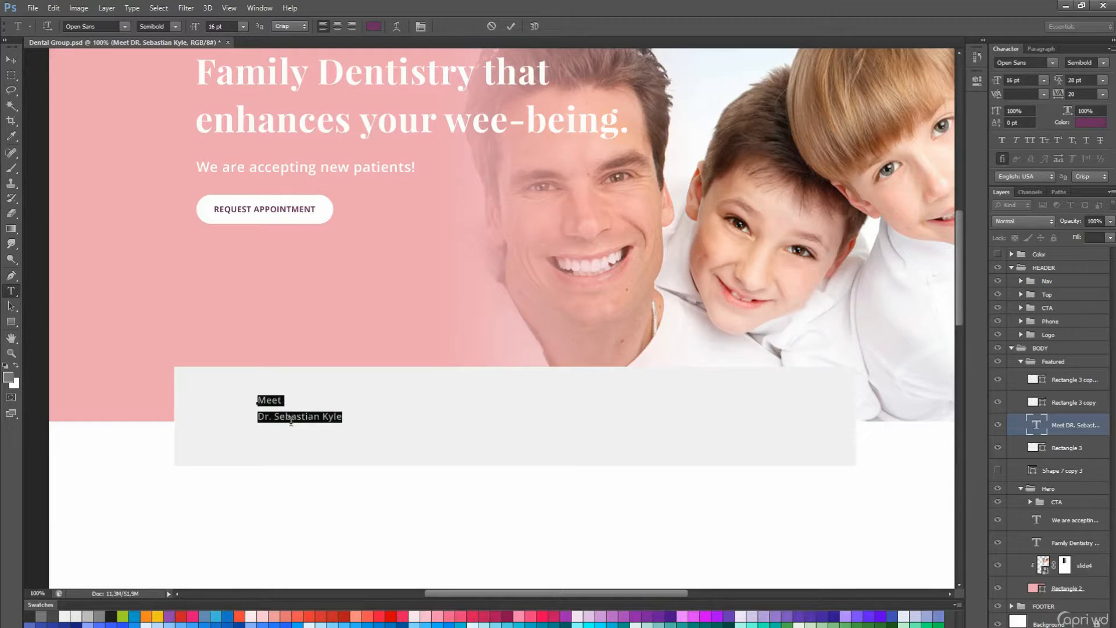
{"action": "left_click", "coordinate": [242, 28]}
{"action": "left_click", "coordinate": [247, 158]}
{"action": "left_click", "coordinate": [354, 414]}
{"action": "left_click_drag", "start_coordinate": [357, 450], "coordinate": [347, 461]}
{"action": "left_click", "coordinate": [11, 60]}
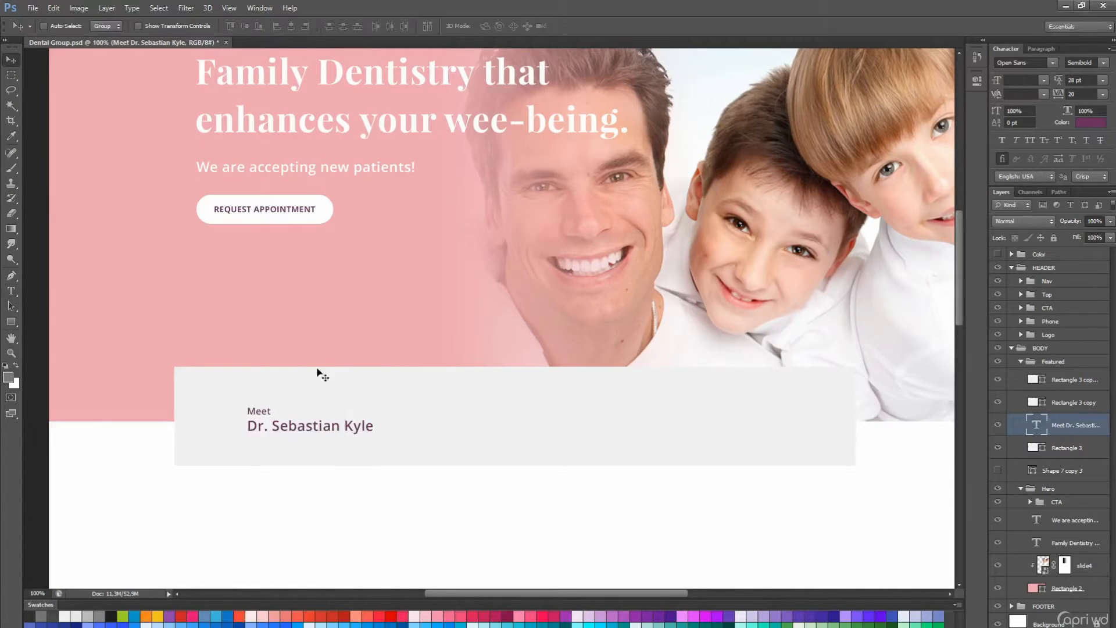
Group the doctor text with the first featured rectangle and expand the new group.
{"action": "scroll", "coordinate": [325, 372], "scroll_direction": "up", "scroll_amount": 1}
{"action": "left_click", "coordinate": [1072, 454]}
{"action": "left_click", "coordinate": [1068, 428], "text": "shift"}
{"action": "key", "text": "ctrl+g"}
{"action": "left_click", "coordinate": [1030, 420]}
Darken the middle featured rectangle to a slightly deeper grey by lowering its fill brightness, and save the document.
{"action": "left_click", "coordinate": [1047, 460]}
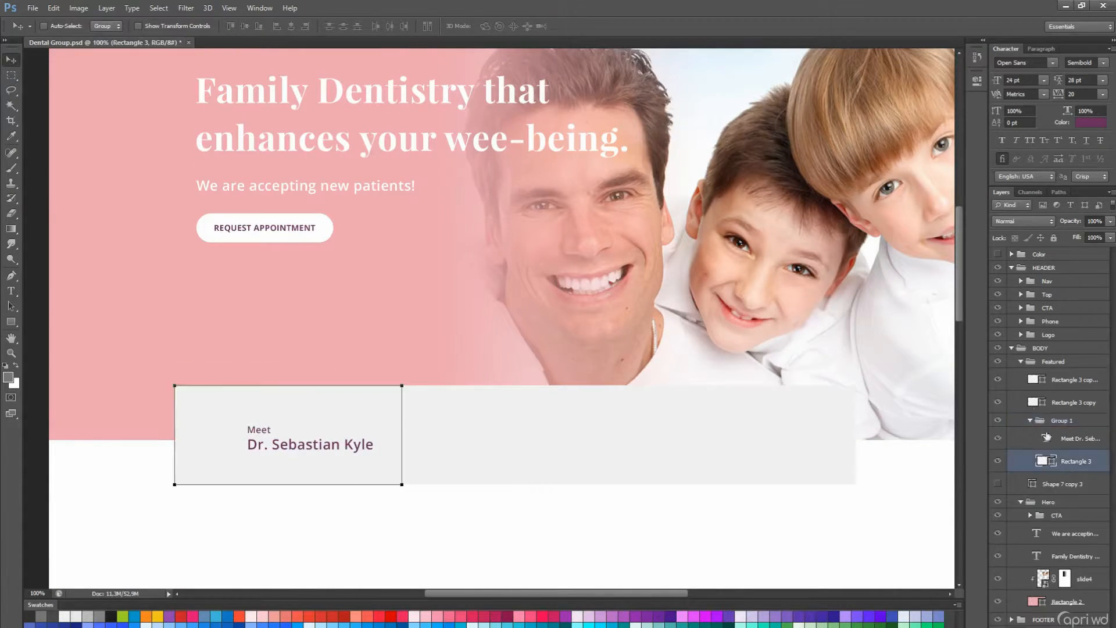
{"action": "double_click", "coordinate": [1033, 402]}
{"action": "left_click", "coordinate": [997, 553]}
{"action": "key", "text": "Down"}
{"action": "key", "text": "Down"}
{"action": "key", "text": "Down"}
{"action": "key", "text": "Down"}
{"action": "key", "text": "Down"}
{"action": "left_click", "coordinate": [1034, 449]}
{"action": "left_click", "coordinate": [349, 418]}
{"action": "key", "text": "ctrl+s"}
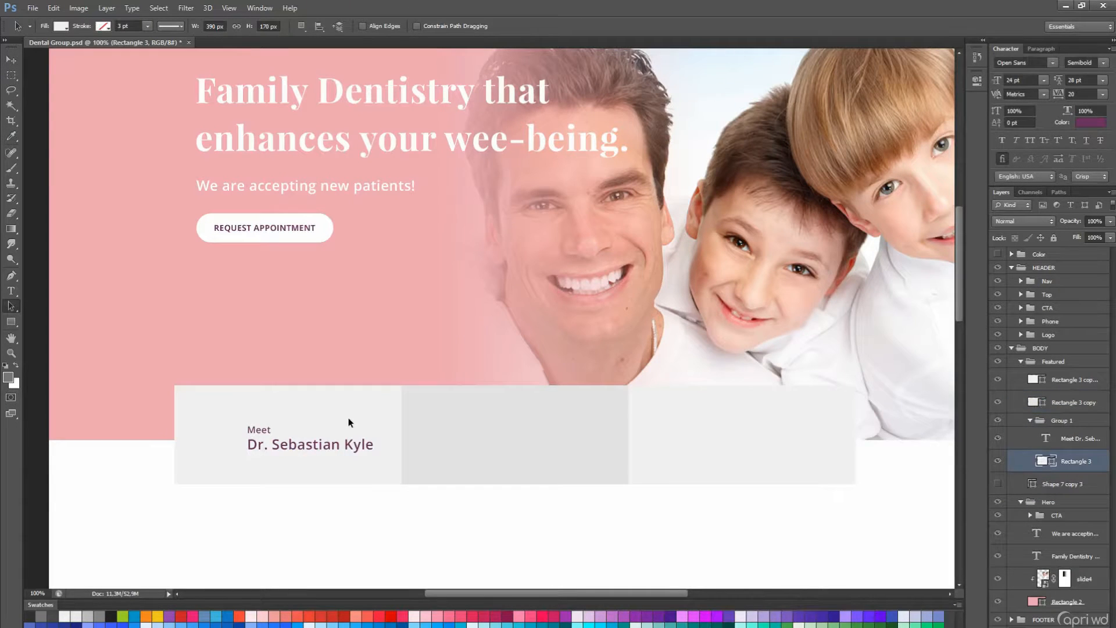
Shift the doctor text slightly right inside the first featured box.
{"action": "left_click", "coordinate": [995, 440]}
{"action": "key", "text": "v"}
{"action": "left_click_drag", "start_coordinate": [501, 448], "coordinate": [504, 446]}
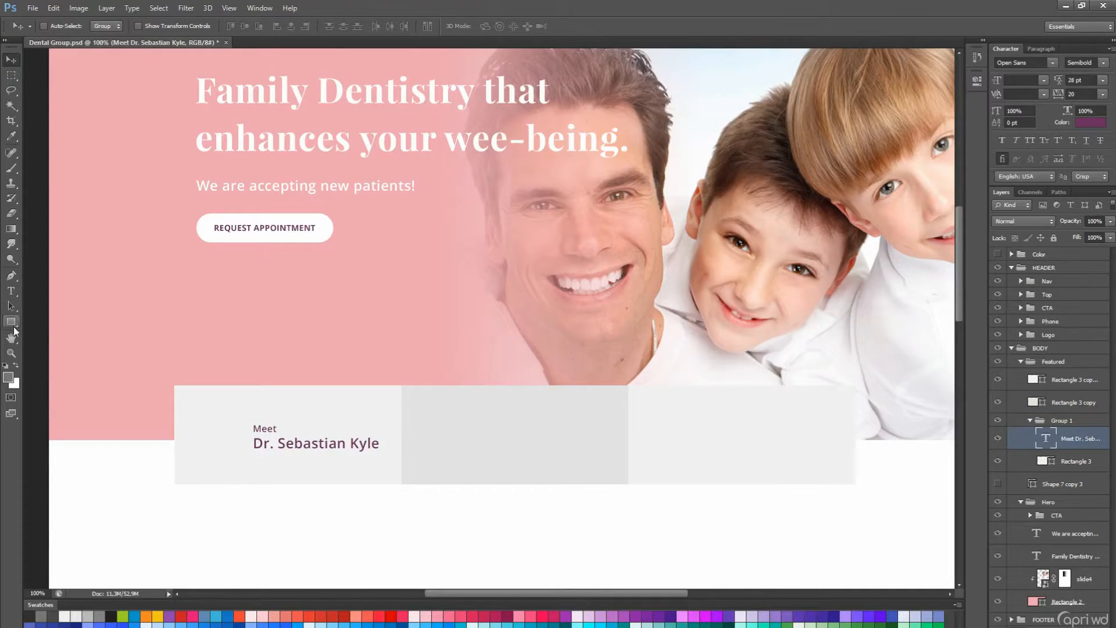
Draw a grey circle beside the doctor text in the first featured box and nudge it left.
{"action": "left_click_drag", "start_coordinate": [13, 327], "coordinate": [70, 342]}
{"action": "left_click_drag", "start_coordinate": [196, 405], "coordinate": [253, 492]}
{"action": "key", "text": "v"}
{"action": "key", "text": "shift+Left"}
{"action": "key", "text": "shift+Left"}
{"action": "key", "text": "shift+Left"}
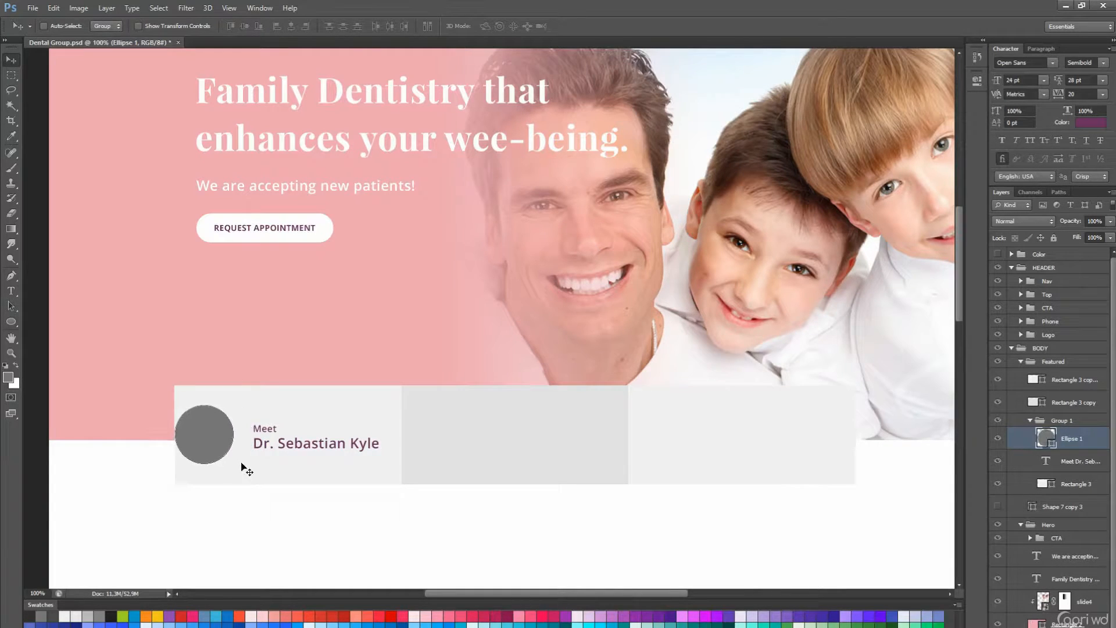
Position the placed doctor photo over the grey circle and clip it to the circle's shape.
{"action": "key", "text": "Return"}
{"action": "left_click_drag", "start_coordinate": [494, 361], "coordinate": [216, 480]}
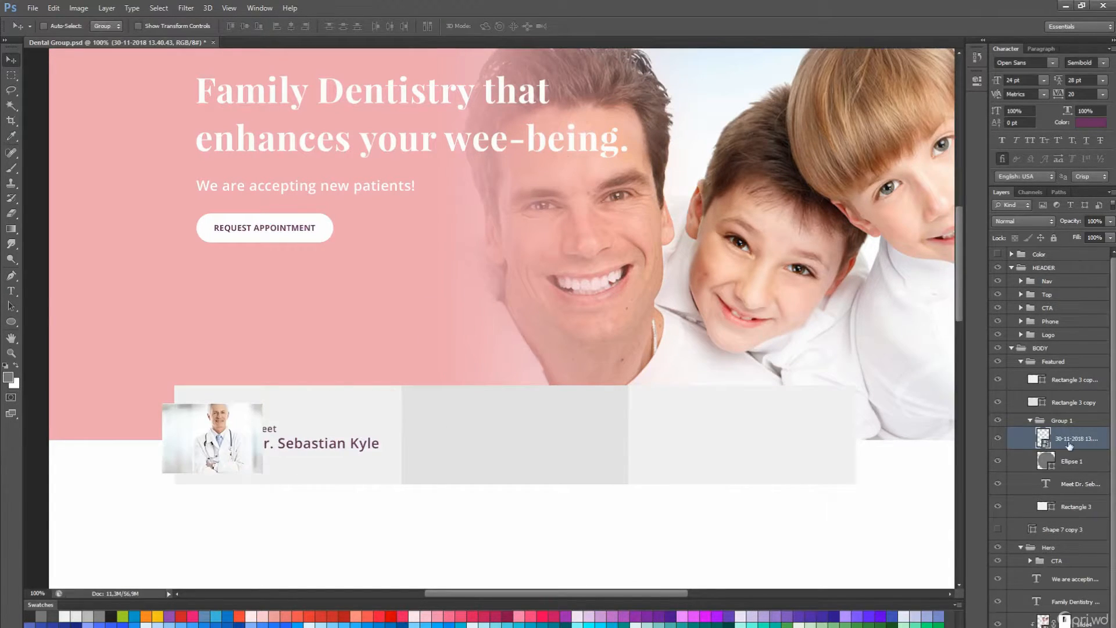
{"action": "right_click", "coordinate": [1071, 445]}
{"action": "left_click", "coordinate": [988, 431]}
{"action": "scroll", "coordinate": [592, 491], "scroll_direction": "up", "scroll_amount": 1}
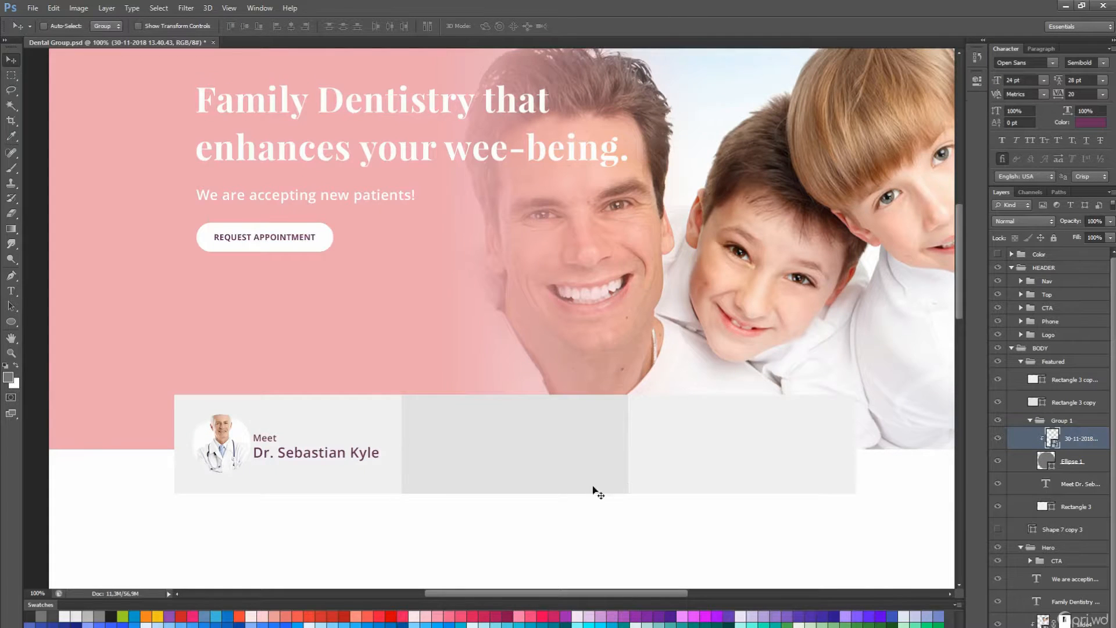
Delete the surname from the doctor's name on the first card and nudge the text block 20 px right.
{"action": "key", "text": "t"}
{"action": "left_click", "coordinate": [333, 456]}
{"action": "key", "text": "Down"}
{"action": "key", "text": "ctrl+z"}
{"action": "left_click_drag", "start_coordinate": [346, 454], "coordinate": [414, 459]}
{"action": "key", "text": "BackSpace"}
{"action": "key", "text": "ctrl+Return"}
{"action": "key", "text": "v"}
{"action": "key", "text": "shift+Right"}
{"action": "key", "text": "shift+Right"}
Set the word "Meet" to Light weight and the doctor's name below it to 30 pt.
{"action": "key", "text": "t"}
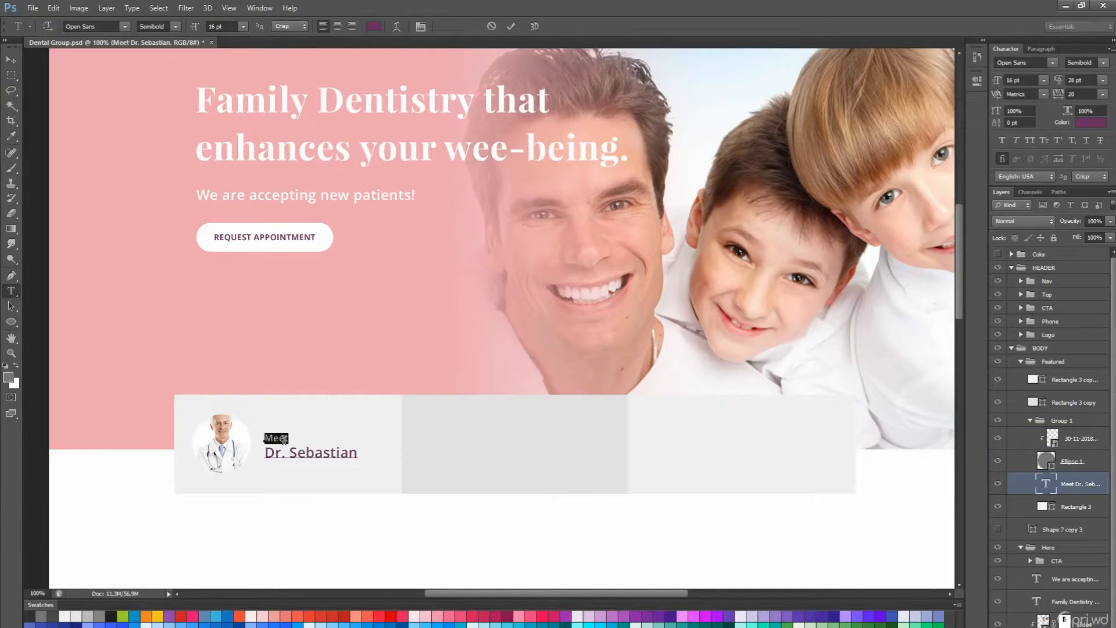
{"action": "left_click", "coordinate": [176, 26]}
{"action": "left_click", "coordinate": [179, 58]}
{"action": "triple_click", "coordinate": [317, 454]}
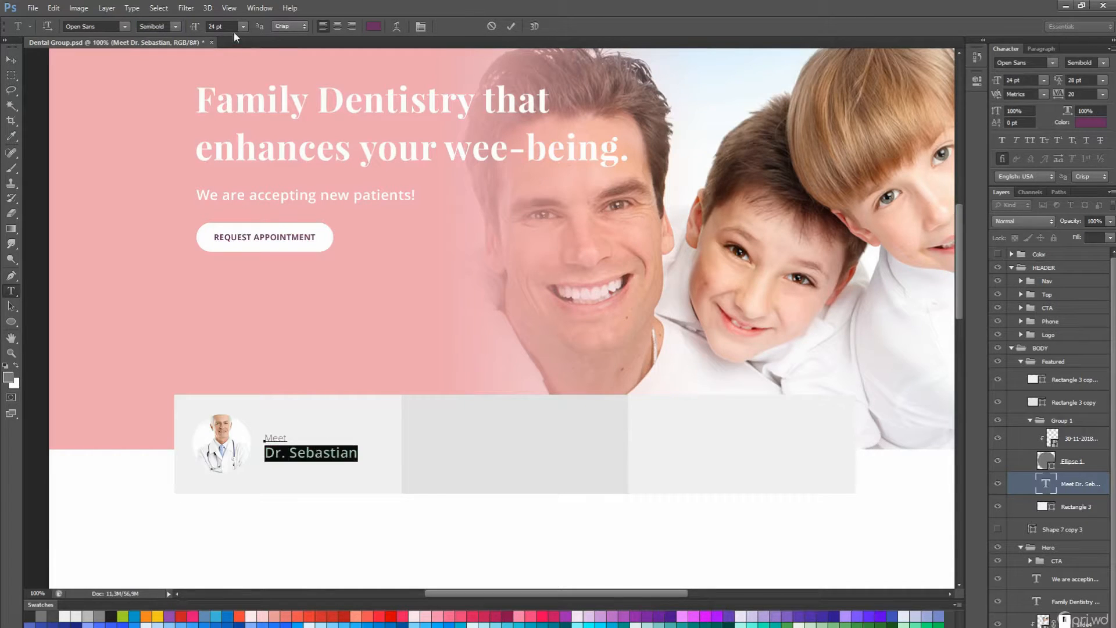
{"action": "left_click", "coordinate": [318, 453]}
Put "Meet" in all caps and set the leading of the first card's text to 42 pt.
{"action": "key", "text": "ctrl+a"}
{"action": "key", "text": "alt+Down"}
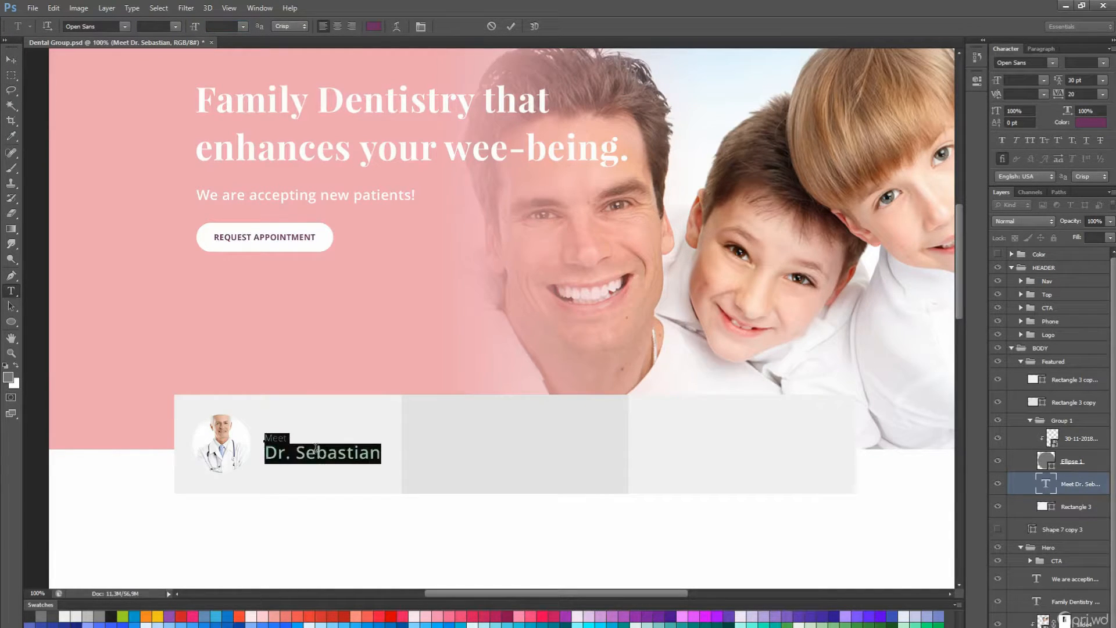
{"action": "key", "text": "ctrl+alt+Down"}
{"action": "key", "text": "ctrl+alt+Down"}
{"action": "triple_click", "coordinate": [283, 439]}
{"action": "key", "text": "ctrl+a"}
{"action": "key", "text": "alt+Up"}
{"action": "key", "text": "alt+Up"}
{"action": "key", "text": "alt+Up"}
{"action": "key", "text": "alt+Up"}
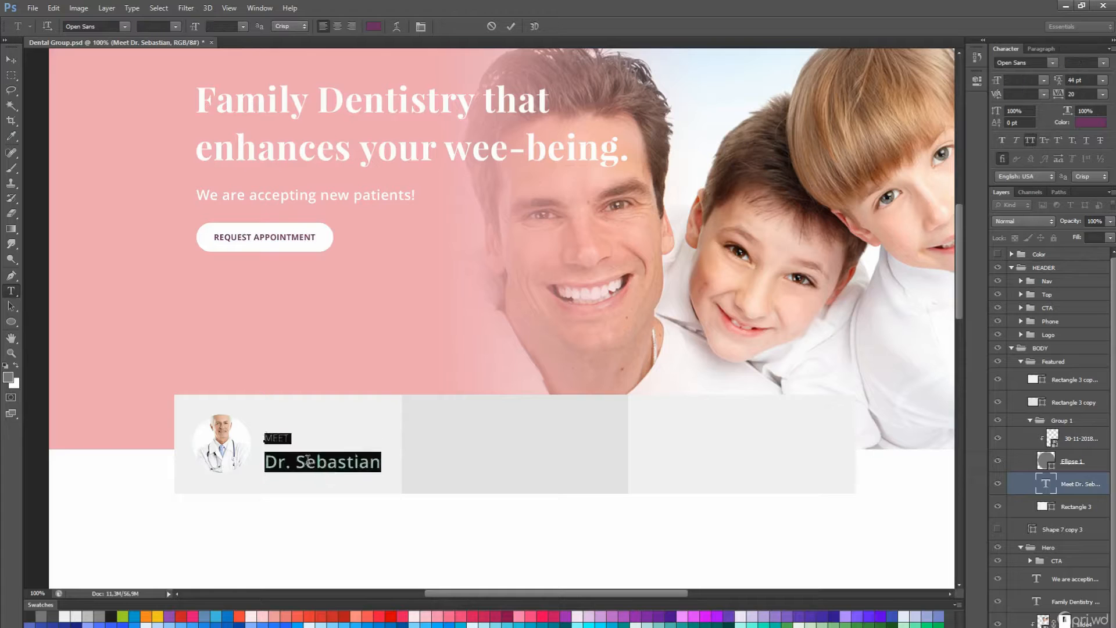
{"action": "key", "text": "ctrl+Return"}
Duplicate the first card's photo, ellipse and text layers above the middle rectangle and group them with it.
{"action": "key", "text": "v"}
{"action": "key", "text": "a"}
{"action": "key", "text": "alt+bracketright"}
{"action": "key", "text": "Return"}
{"action": "scroll", "coordinate": [590, 508], "scroll_direction": "up", "scroll_amount": 5}
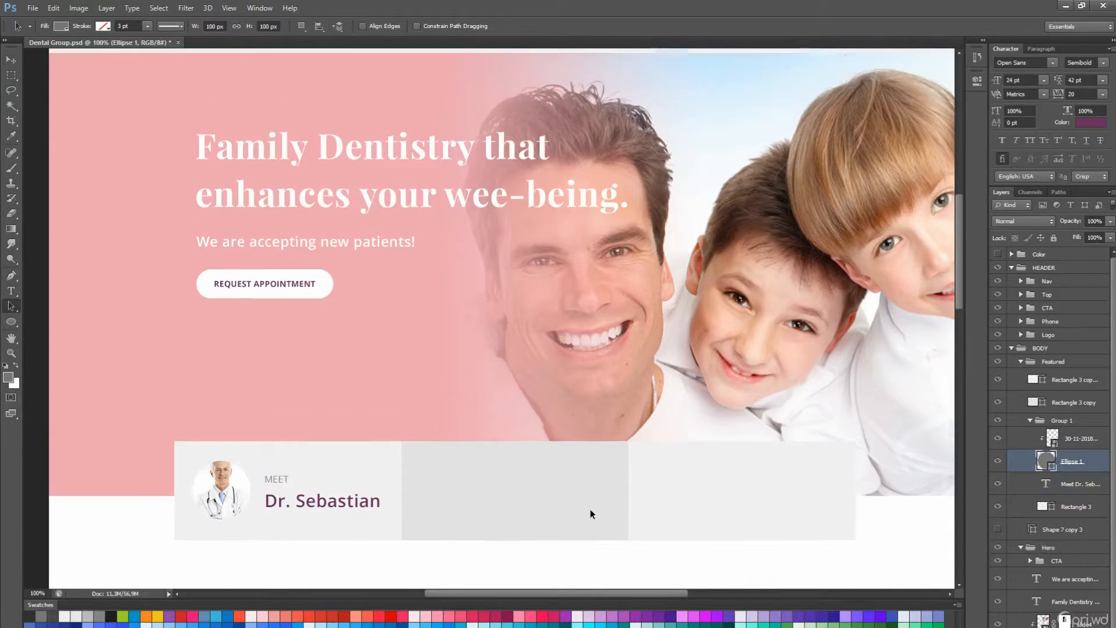
{"action": "scroll", "coordinate": [591, 508], "scroll_direction": "down", "scroll_amount": 3}
{"action": "left_click", "coordinate": [1052, 434]}
{"action": "left_click", "coordinate": [1072, 459]}
{"action": "left_click", "coordinate": [1040, 401]}
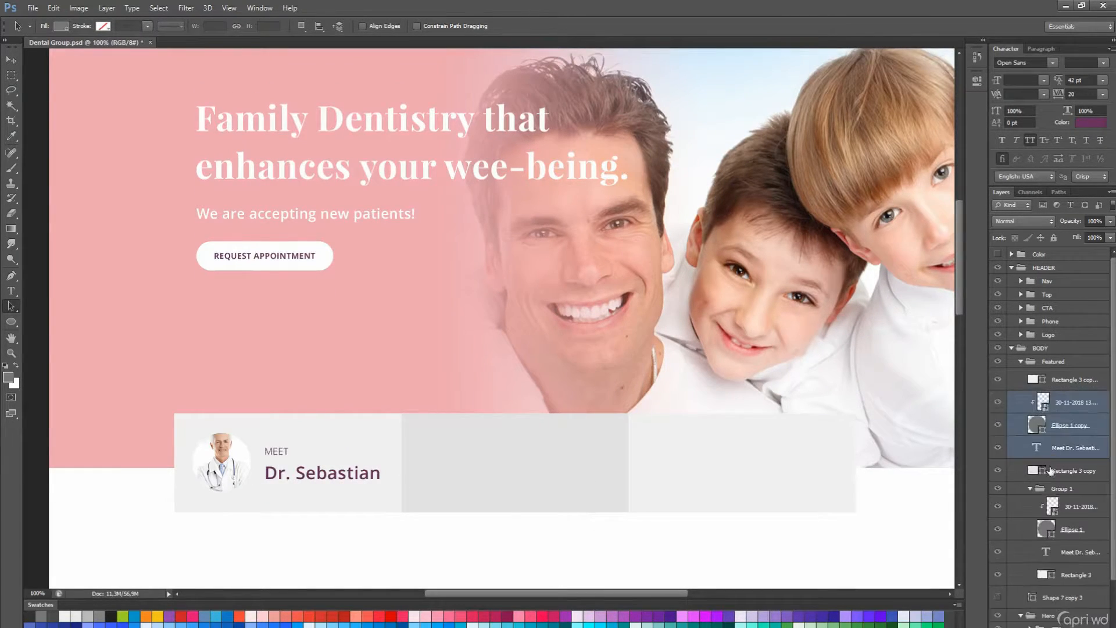
{"action": "key", "text": "ctrl+g"}
{"action": "left_click", "coordinate": [1030, 398]}
Move the duplicated photo, circle and text onto the middle card and delete the photo copy.
{"action": "left_click", "coordinate": [1076, 415]}
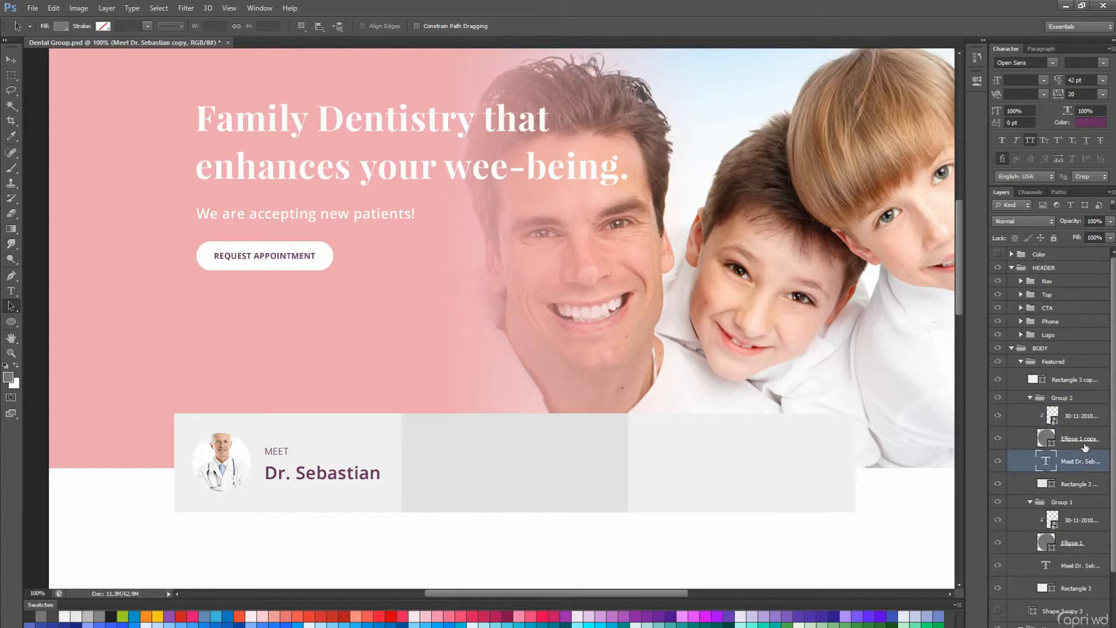
{"action": "left_click", "coordinate": [1075, 461], "text": "shift"}
{"action": "key", "text": "v"}
{"action": "left_click_drag", "start_coordinate": [363, 472], "coordinate": [589, 472]}
{"action": "key", "text": "a"}
{"action": "left_click", "coordinate": [1064, 437]}
{"action": "left_click", "coordinate": [1060, 421]}
{"action": "key", "text": "Delete"}
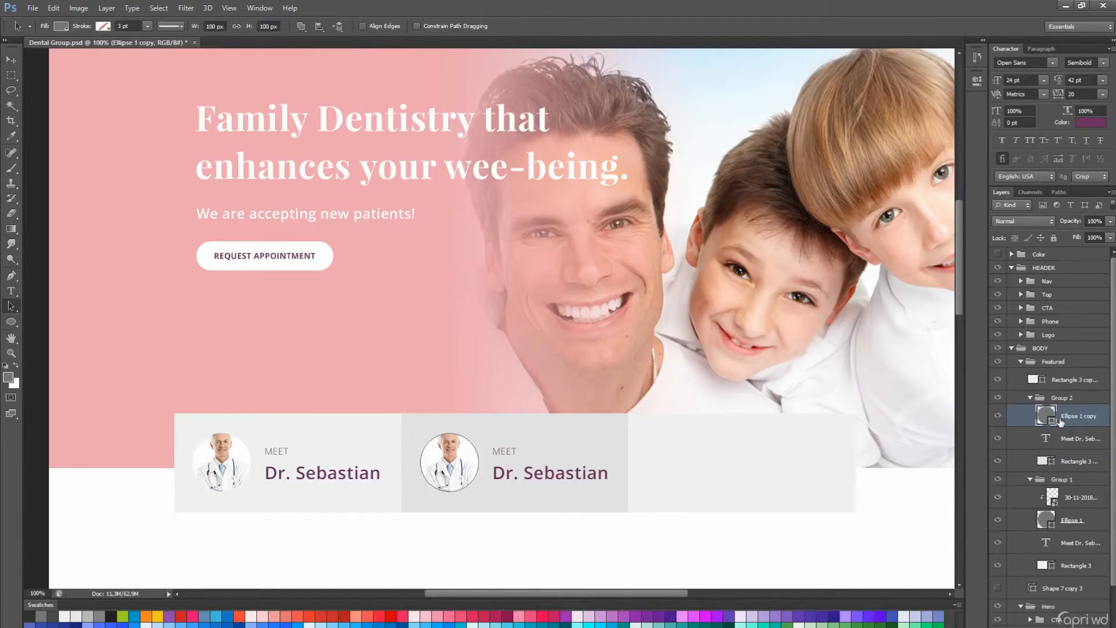
Replace the middle card's text with "EXPLORE OUR" on the first line and "Dental Services" on the second.
{"action": "key", "text": "t"}
{"action": "left_click", "coordinate": [504, 452]}
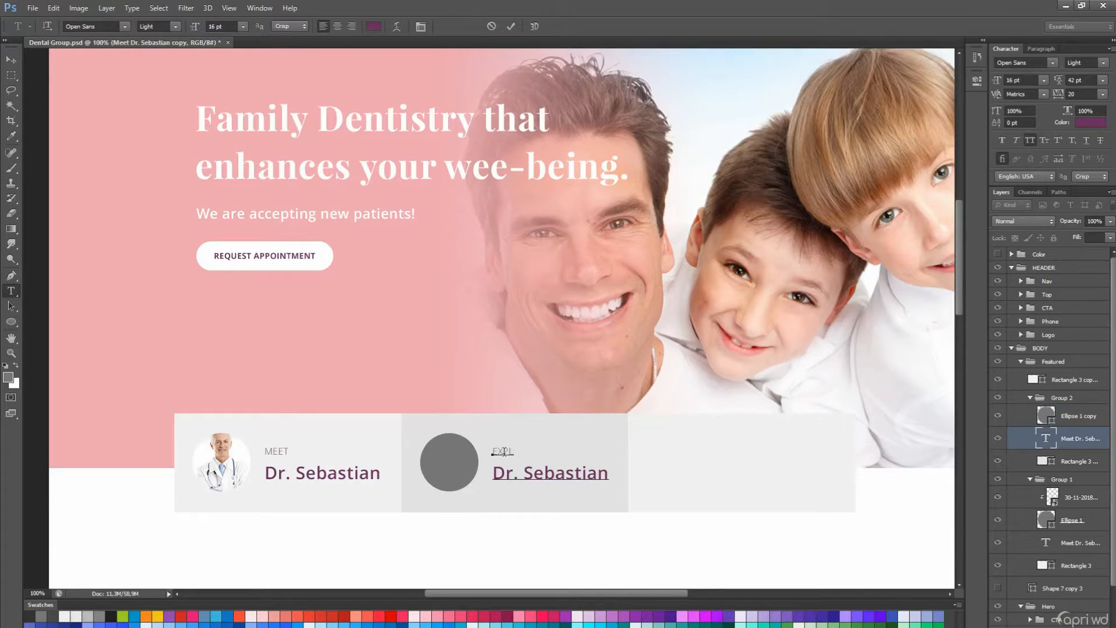
{"action": "type", "text": "EXPLORE OUR"}
{"action": "triple_click", "coordinate": [532, 467]}
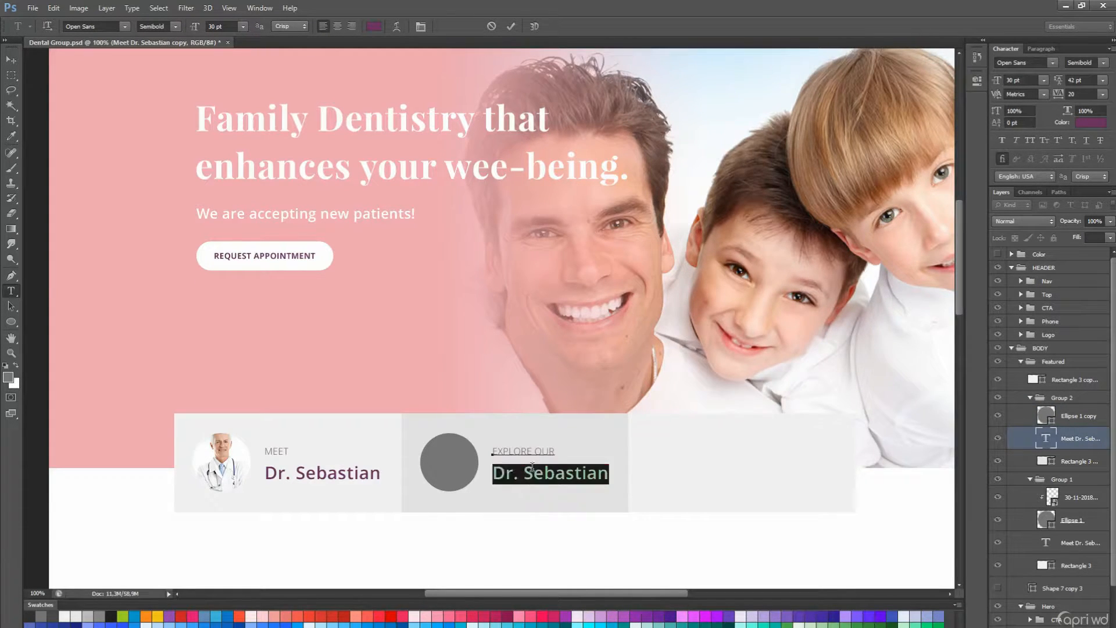
{"action": "type", "text": "Dental Services"}
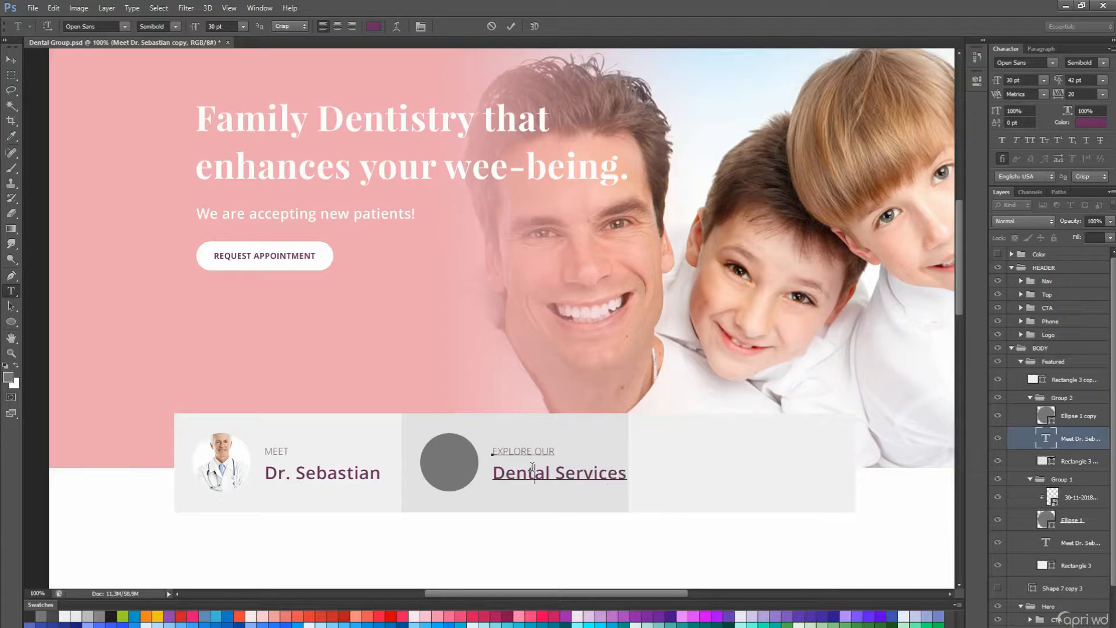
Set "Dental Services" to all caps at 26 pt and nudge the middle card's text block left.
{"action": "triple_click", "coordinate": [531, 467]}
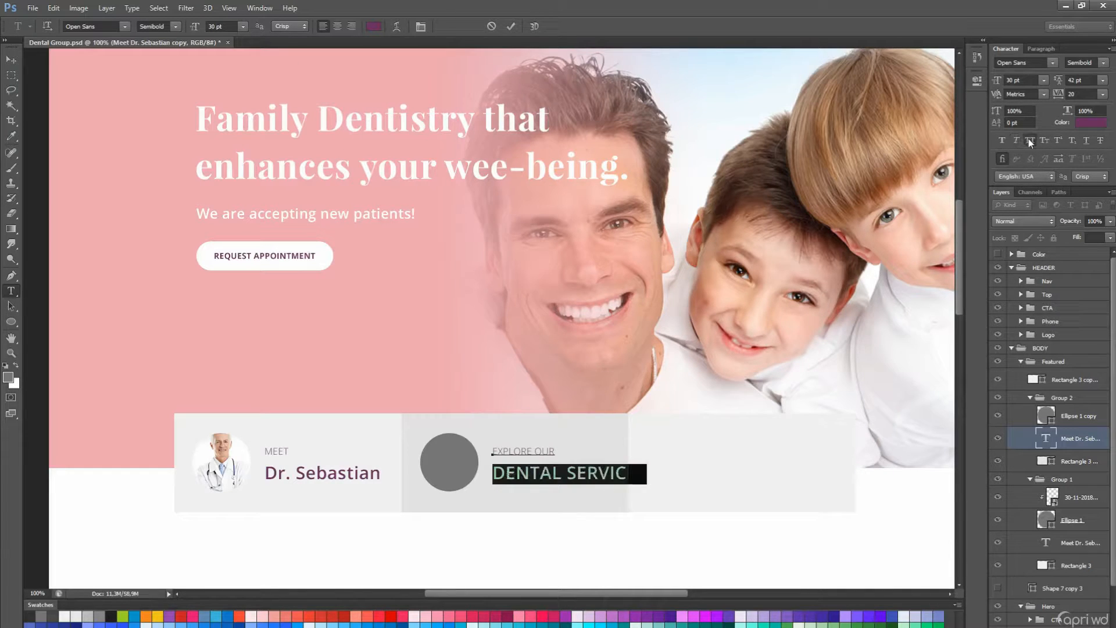
{"action": "key", "text": "Down"}
{"action": "key", "text": "Down"}
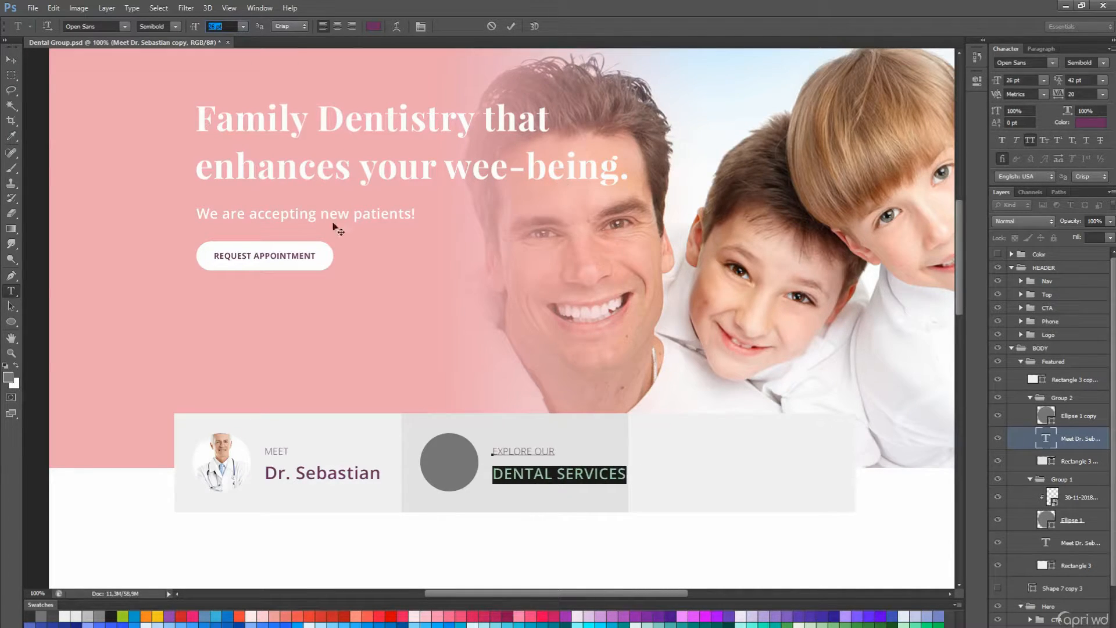
{"action": "key", "text": "ctrl+Return"}
{"action": "key", "text": "v"}
{"action": "scroll", "coordinate": [250, 161], "scroll_direction": "up", "scroll_amount": 2}
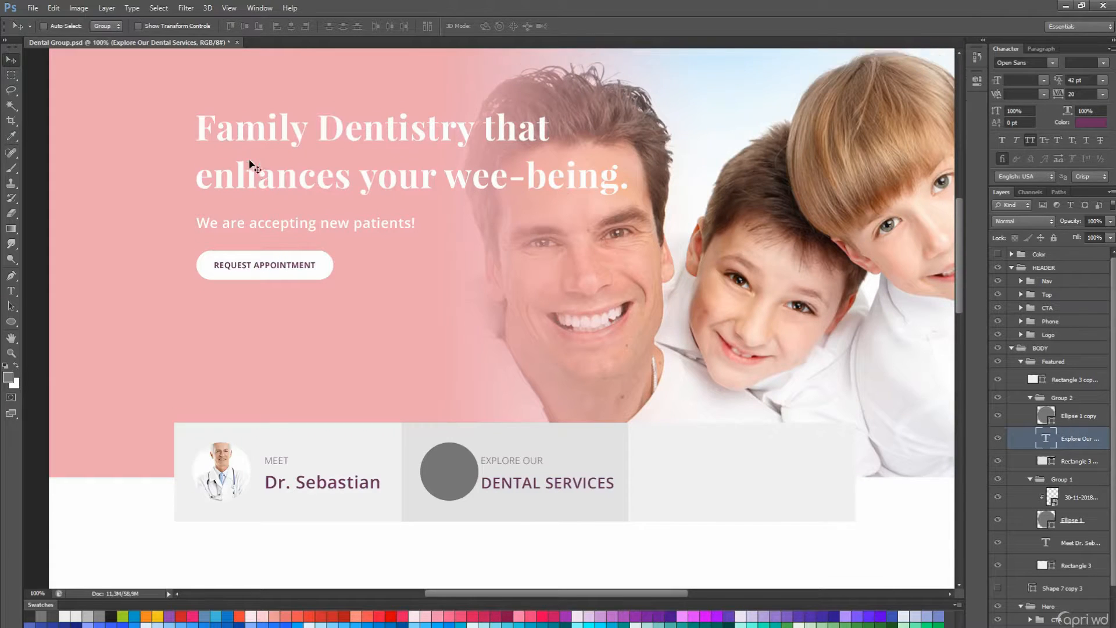
Set the doctor's name to all caps at 26 pt and nudge the first card's text slightly left.
{"action": "key", "text": "t"}
{"action": "triple_click", "coordinate": [316, 493]}
{"action": "left_click", "coordinate": [1031, 140]}
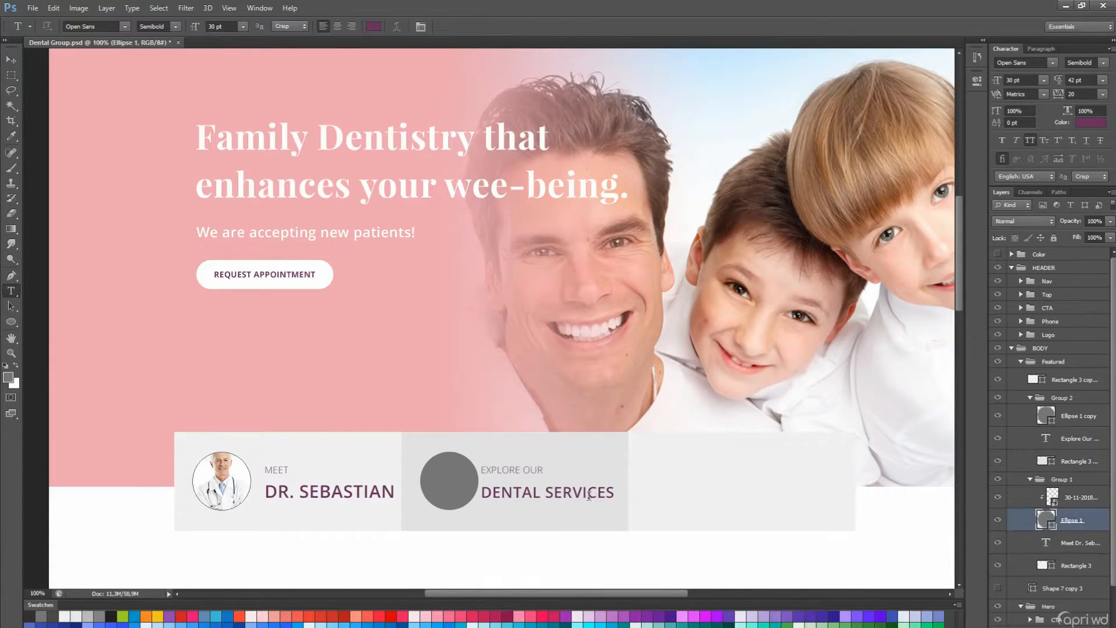
{"action": "left_click", "coordinate": [231, 27]}
{"action": "key", "text": "Down"}
{"action": "key", "text": "Down"}
{"action": "key", "text": "Down"}
{"action": "key", "text": "Down"}
{"action": "key", "text": "ctrl+Return"}
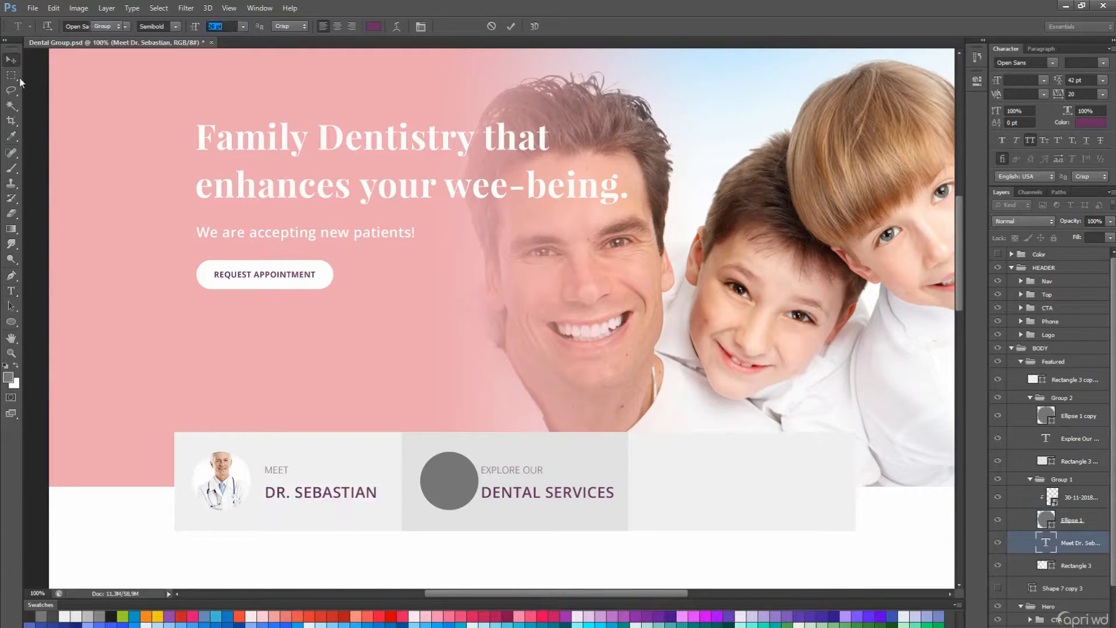
{"action": "key", "text": "v"}
{"action": "scroll", "coordinate": [559, 501], "scroll_direction": "down", "scroll_amount": 3}
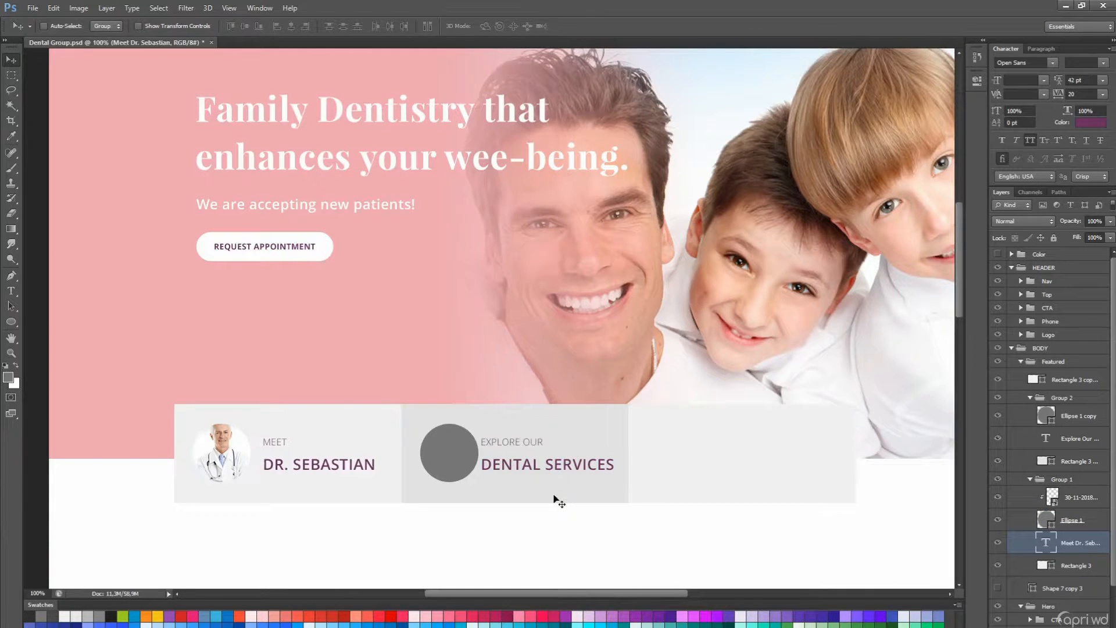
Nudge the middle card's circle 10 px left and readjust the text block's spacing beside it.
{"action": "scroll", "coordinate": [559, 501], "scroll_direction": "up", "scroll_amount": 1}
{"action": "left_click", "coordinate": [550, 477], "text": "ctrl"}
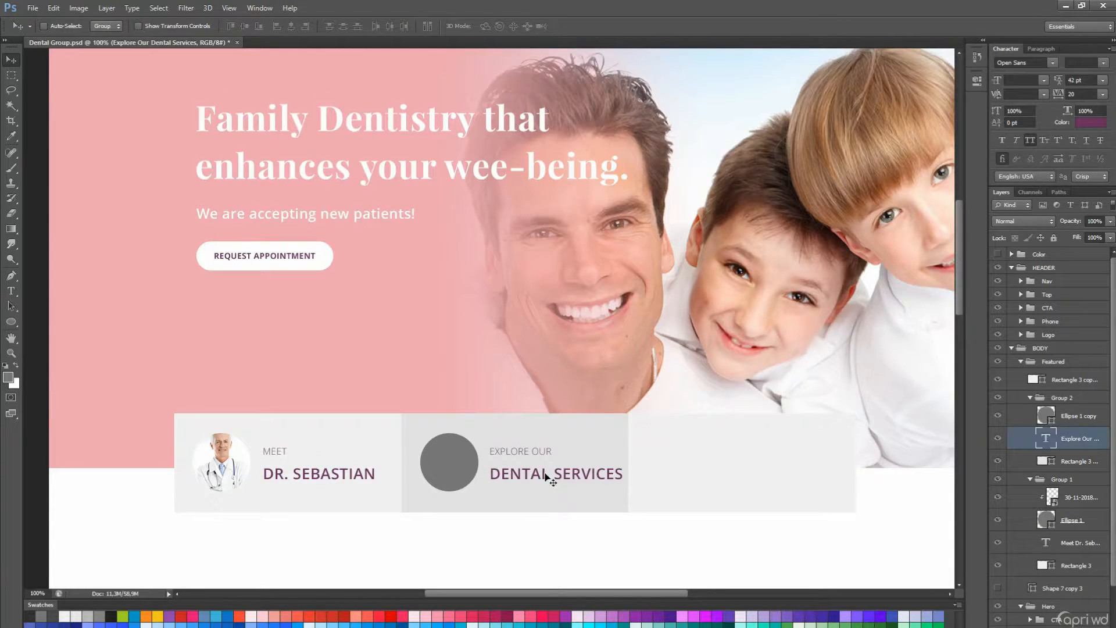
{"action": "scroll", "coordinate": [545, 477], "scroll_direction": "down", "scroll_amount": 1}
{"action": "left_click", "coordinate": [467, 462], "text": "ctrl"}
{"action": "key", "text": "shift+Left"}
{"action": "key", "text": "a"}
{"action": "key", "text": "t"}
{"action": "left_click", "coordinate": [516, 466], "text": "ctrl"}
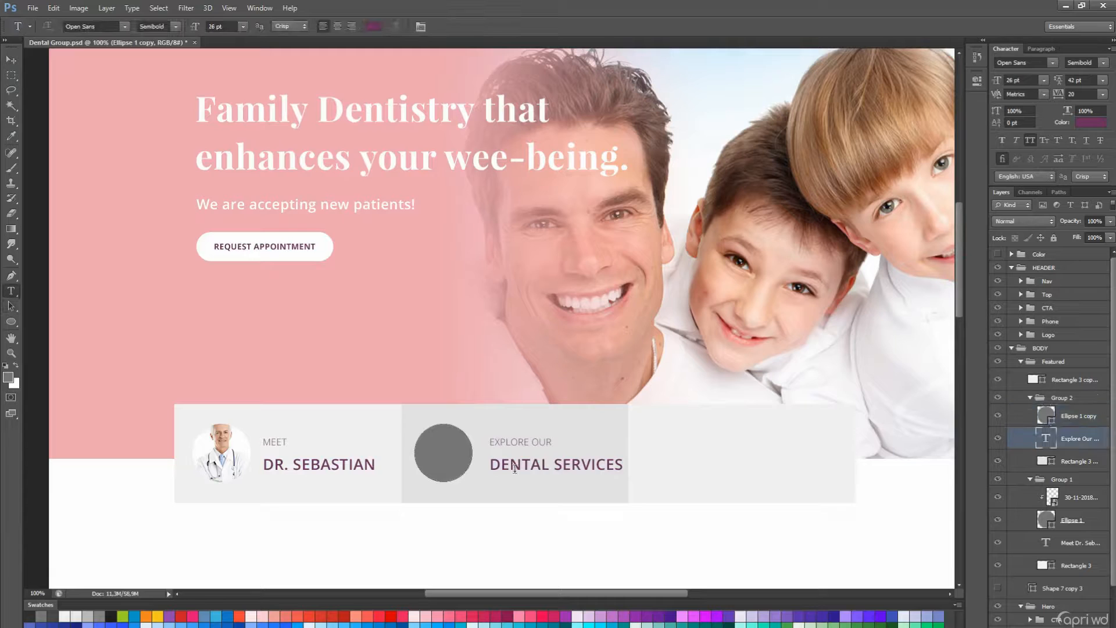
{"action": "key", "text": "v"}
{"action": "key", "text": "shift+Left"}
{"action": "scroll", "coordinate": [516, 476], "scroll_direction": "down", "scroll_amount": 2}
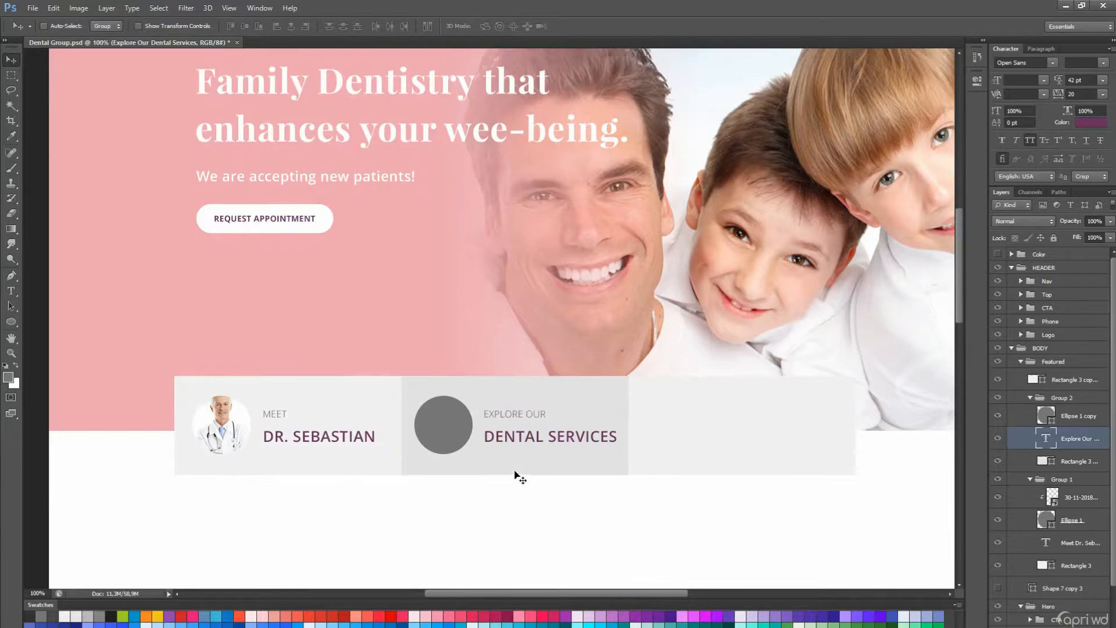
Nudge the doctor's photo together with its ellipse 10 px left on the first card.
{"action": "left_click", "coordinate": [1073, 519]}
{"action": "left_click", "coordinate": [1072, 497], "text": "shift"}
{"action": "key", "text": "shift+Left"}
{"action": "key", "text": "shift+Left"}
{"action": "key", "text": "shift+Left"}
{"action": "key", "text": "shift+Right"}
{"action": "key", "text": "shift+Right"}
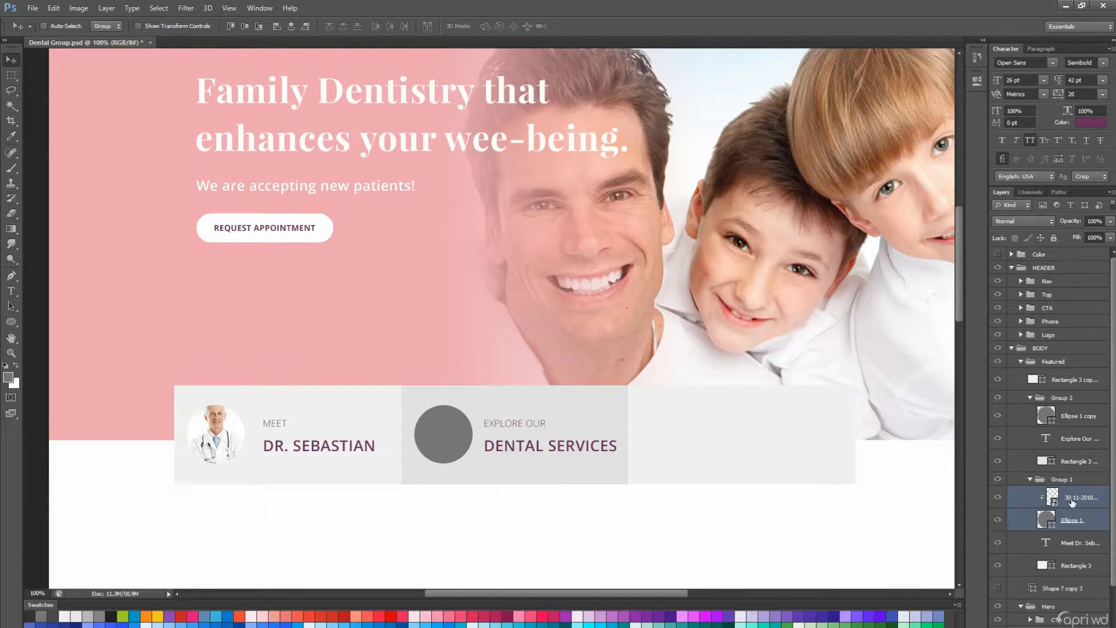
Nudge the first card's text block 10 px left to follow the photo.
{"action": "scroll", "coordinate": [481, 464], "scroll_direction": "down", "scroll_amount": 1}
{"action": "key", "text": "t"}
{"action": "left_click", "coordinate": [347, 439]}
{"action": "key", "text": "ctrl+Return"}
{"action": "key", "text": "v"}
{"action": "key", "text": "shift+Left"}
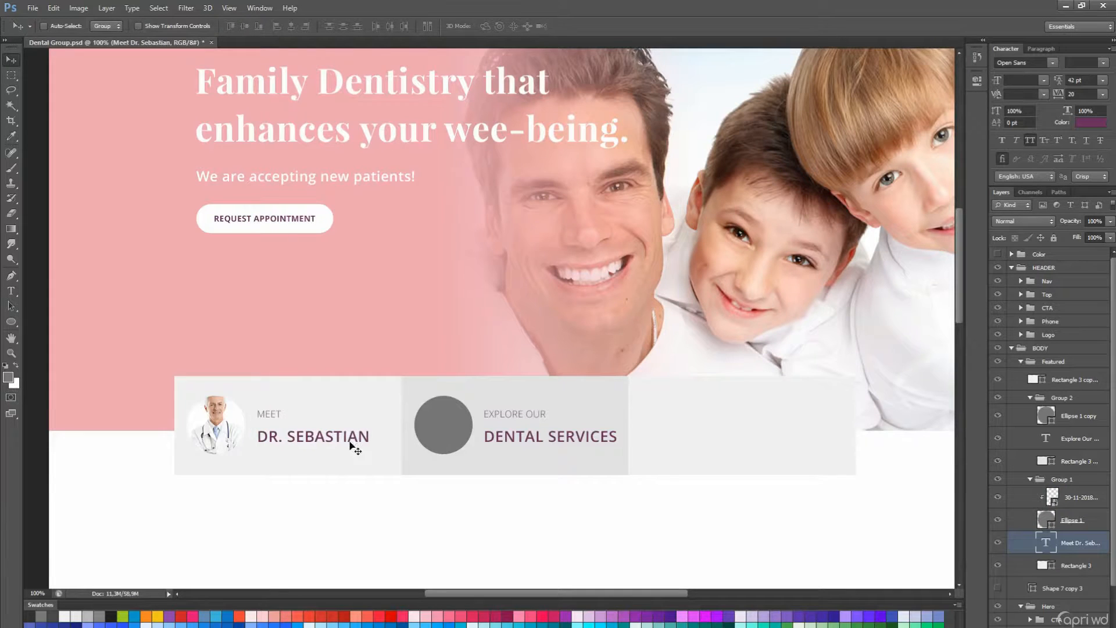
Set the tracking of the middle card's text and the first card's text to 0.
{"action": "scroll", "coordinate": [521, 424], "scroll_direction": "down", "scroll_amount": 2}
{"action": "scroll", "coordinate": [543, 419], "scroll_direction": "up", "scroll_amount": 1}
{"action": "key", "text": "t"}
{"action": "left_click", "coordinate": [543, 420]}
{"action": "left_click_drag", "start_coordinate": [638, 453], "coordinate": [601, 456]}
{"action": "key", "text": "t"}
{"action": "left_click", "coordinate": [1103, 94]}
{"action": "left_click", "coordinate": [1098, 192]}
{"action": "left_click", "coordinate": [279, 427], "text": "ctrl"}
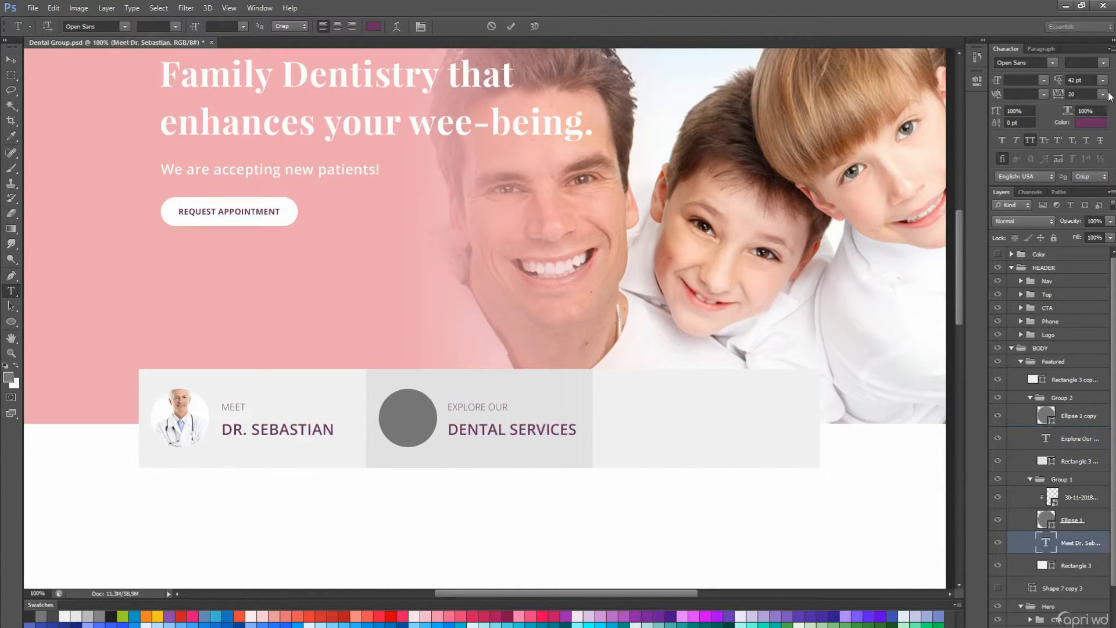
{"action": "left_click", "coordinate": [1103, 94]}
{"action": "left_click", "coordinate": [1098, 192]}
{"action": "left_click", "coordinate": [561, 428], "text": "ctrl"}
Put the third rectangle in its own group and copy the middle card's circle and text layers into it.
{"action": "left_click", "coordinate": [1068, 381]}
{"action": "key", "text": "ctrl+g"}
{"action": "left_click", "coordinate": [1068, 453]}
{"action": "left_click", "coordinate": [1071, 429], "text": "shift"}
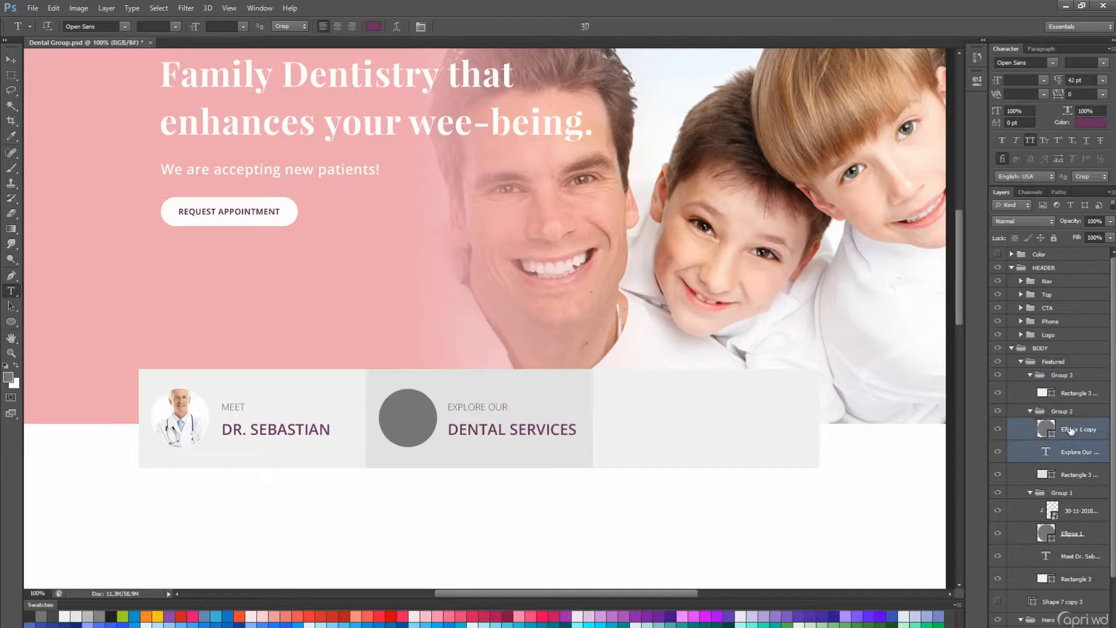
{"action": "left_click_drag", "start_coordinate": [1071, 429], "coordinate": [1068, 383]}
Move the copied circle and text onto the third card, matching the placement on the middle card.
{"action": "key", "text": "v"}
{"action": "left_click_drag", "start_coordinate": [496, 445], "coordinate": [710, 445]}
{"action": "key", "text": "shift+Right"}
{"action": "key", "text": "shift+Right"}
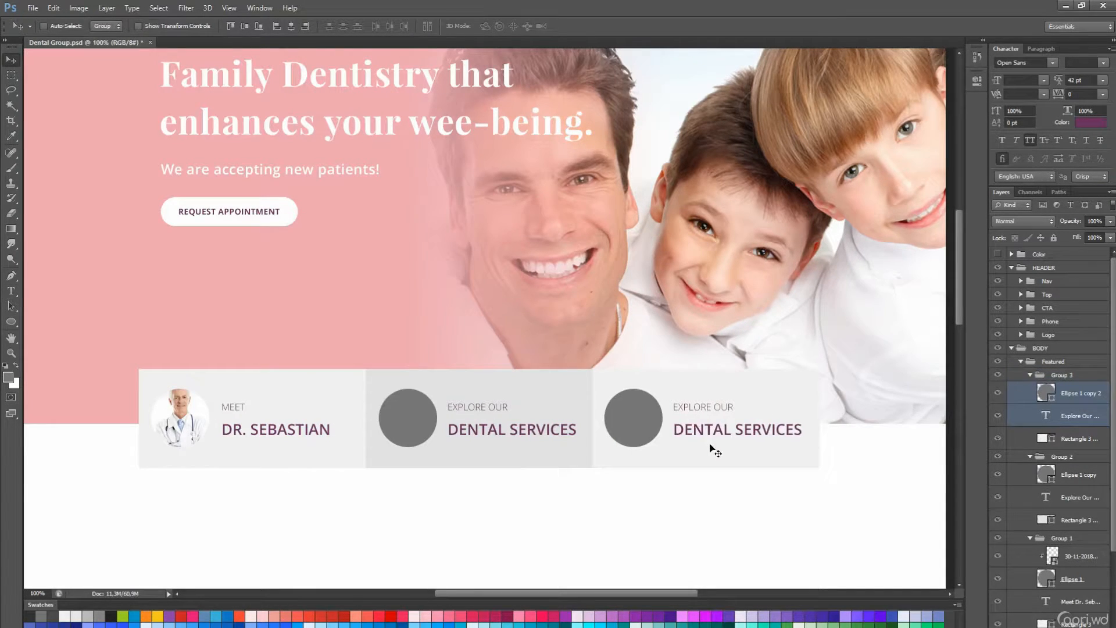
Replace the third card's text with "REGISTER ONLINE" above "NEW PATIENTS".
{"action": "key", "text": "t"}
{"action": "triple_click", "coordinate": [694, 406]}
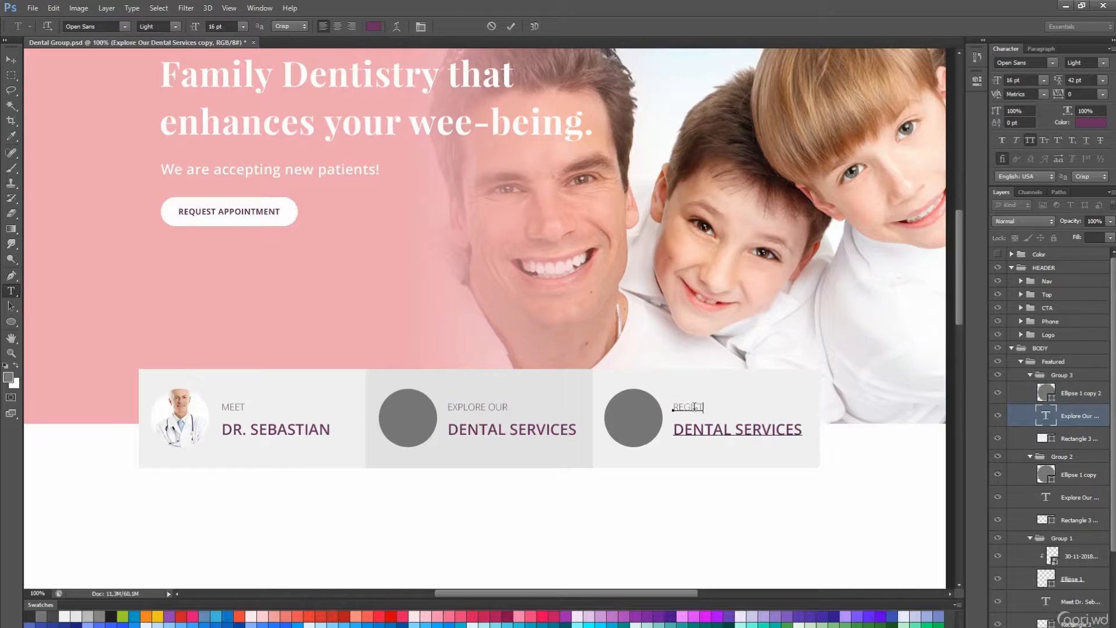
{"action": "type", "text": "REGISTER ONLINE"}
{"action": "triple_click", "coordinate": [693, 429]}
{"action": "type", "text": "NEW PA"}
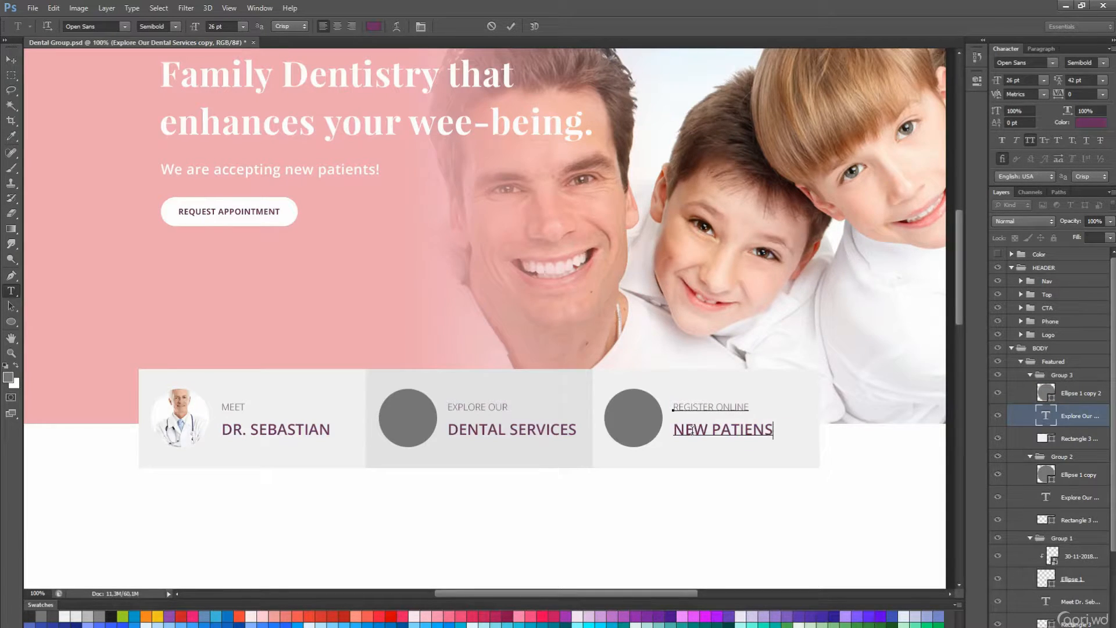
{"action": "type", "text": "T"}
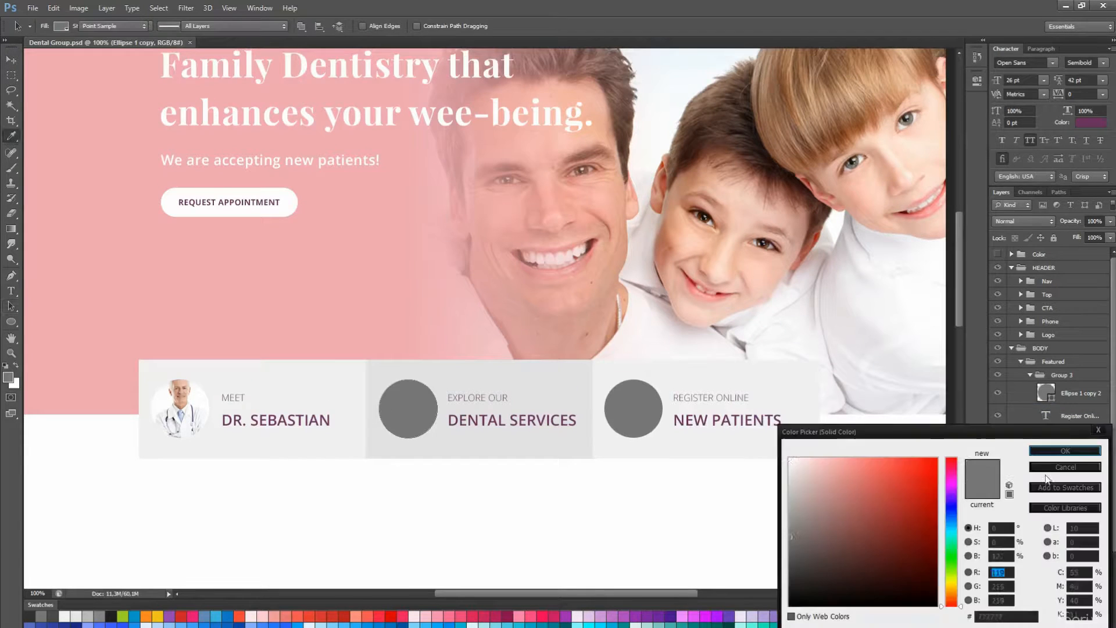
Fill the grey circles on the middle and third cards with white.
{"action": "key", "text": "Return"}
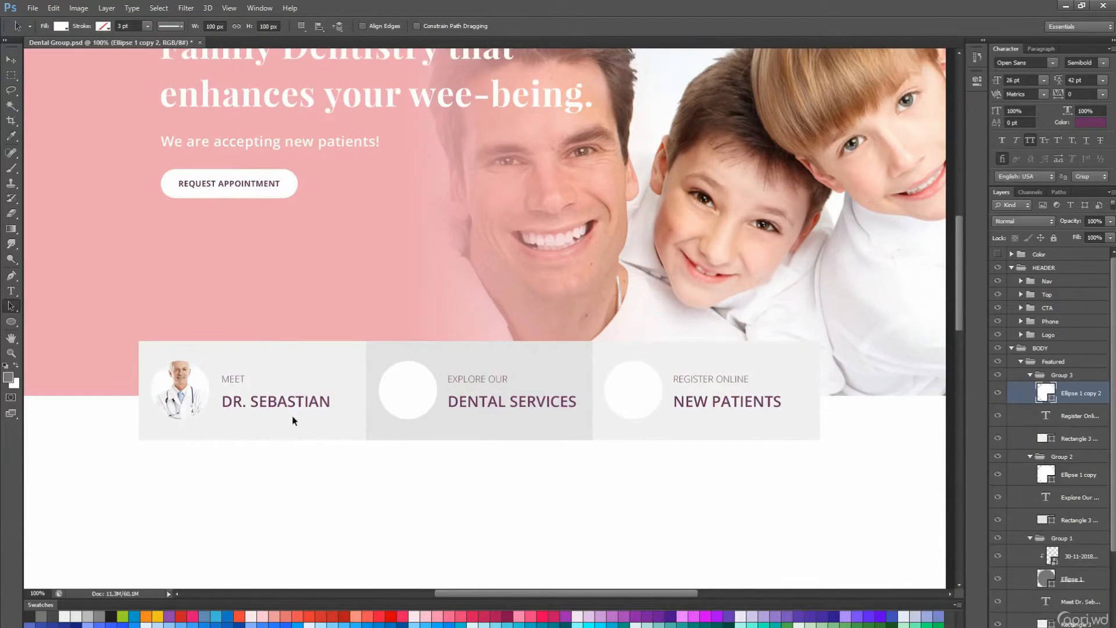
{"action": "left_click", "coordinate": [294, 419]}
{"action": "scroll", "coordinate": [279, 191], "scroll_direction": "up", "scroll_amount": 2}
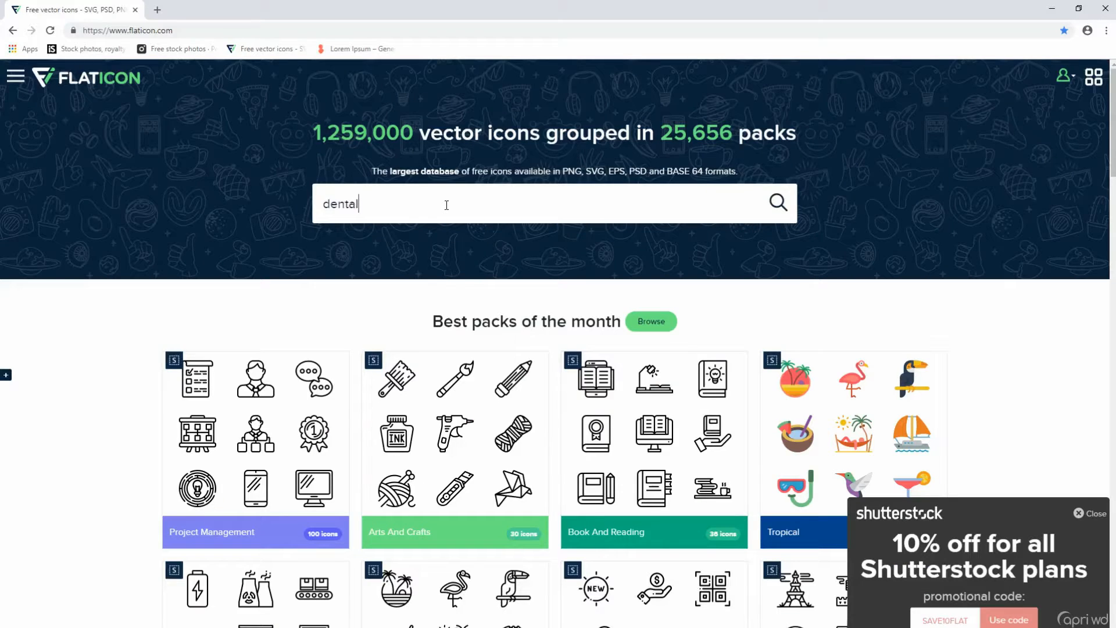
Switch to Flaticon in the browser, search for "dental" and download the sparkling tooth outline icon as a PSD.
{"action": "key", "text": "Return"}
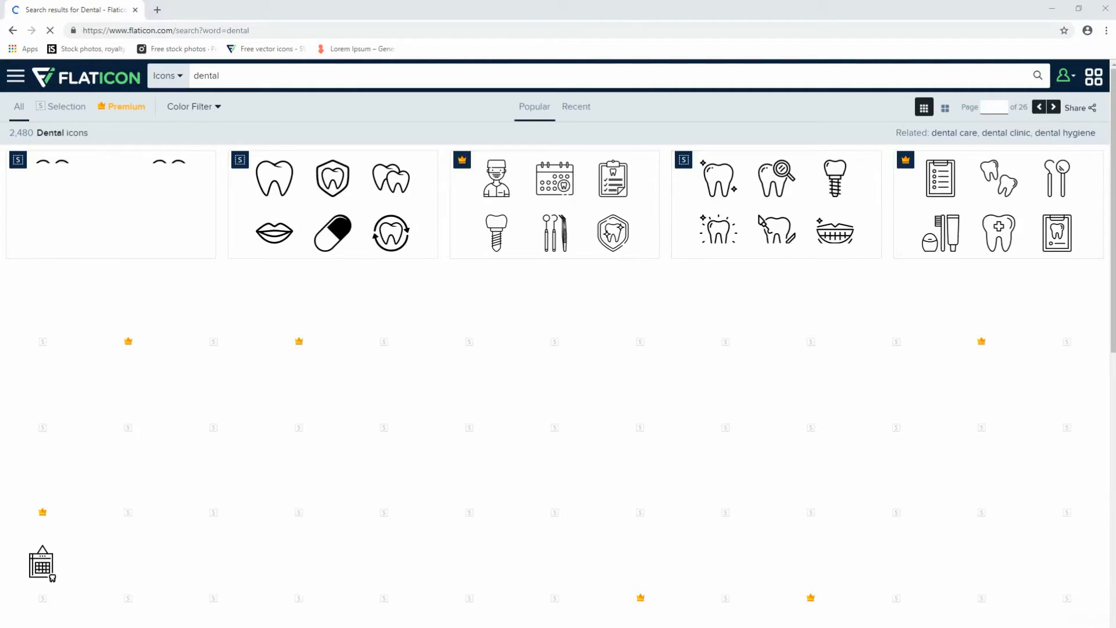
{"action": "scroll", "coordinate": [991, 505], "scroll_direction": "down", "scroll_amount": 4}
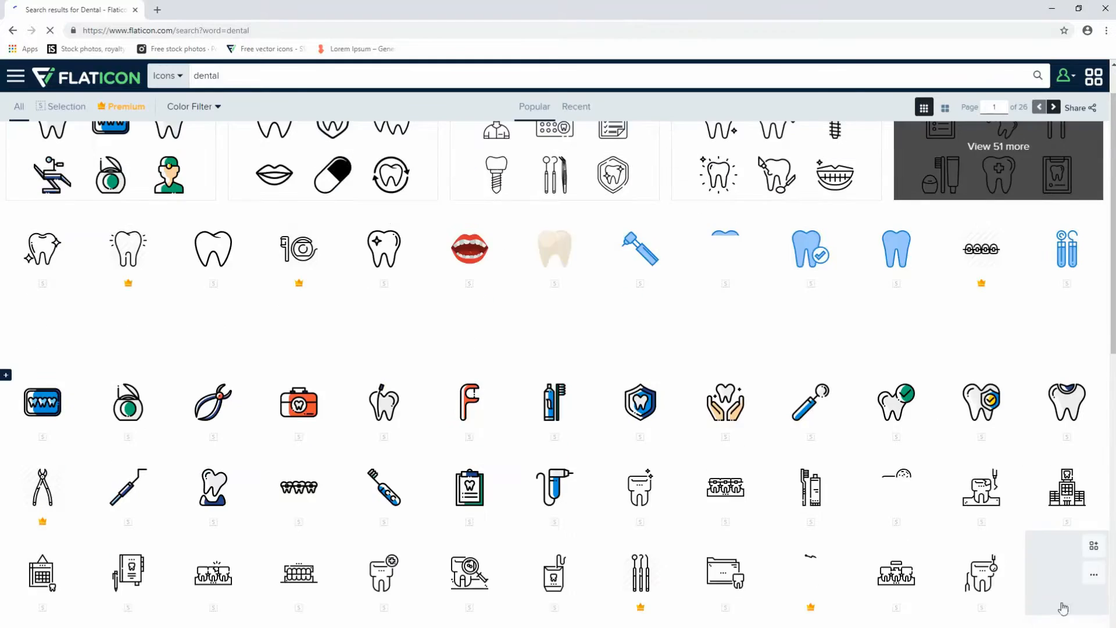
{"action": "scroll", "coordinate": [934, 582], "scroll_direction": "down", "scroll_amount": 6}
{"action": "scroll", "coordinate": [933, 558], "scroll_direction": "up", "scroll_amount": 9}
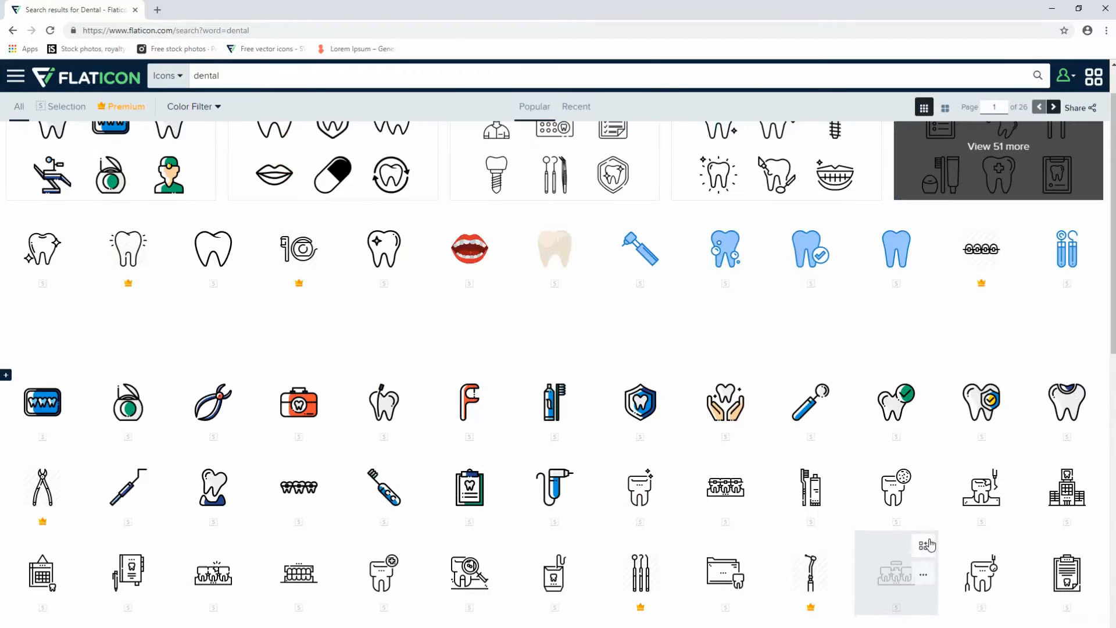
{"action": "left_click", "coordinate": [38, 249]}
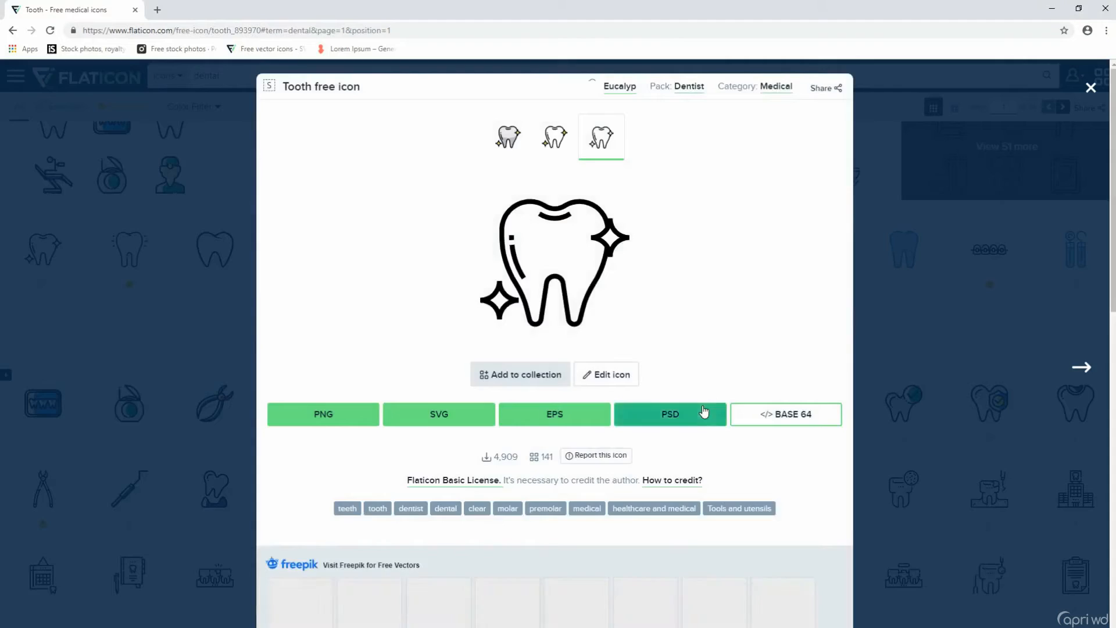
{"action": "left_click", "coordinate": [704, 411]}
{"action": "left_click", "coordinate": [662, 294]}
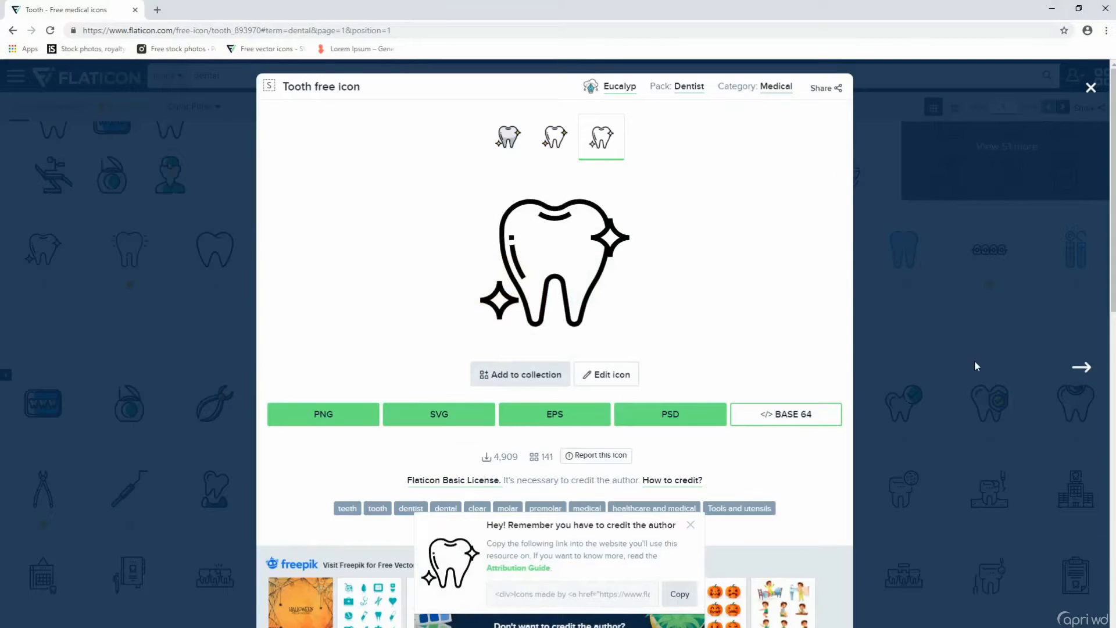
Bring the tooth outline from tooth.psd into the Dental Group.psd layout, above the middle card's white circle.
{"action": "key", "text": "Escape"}
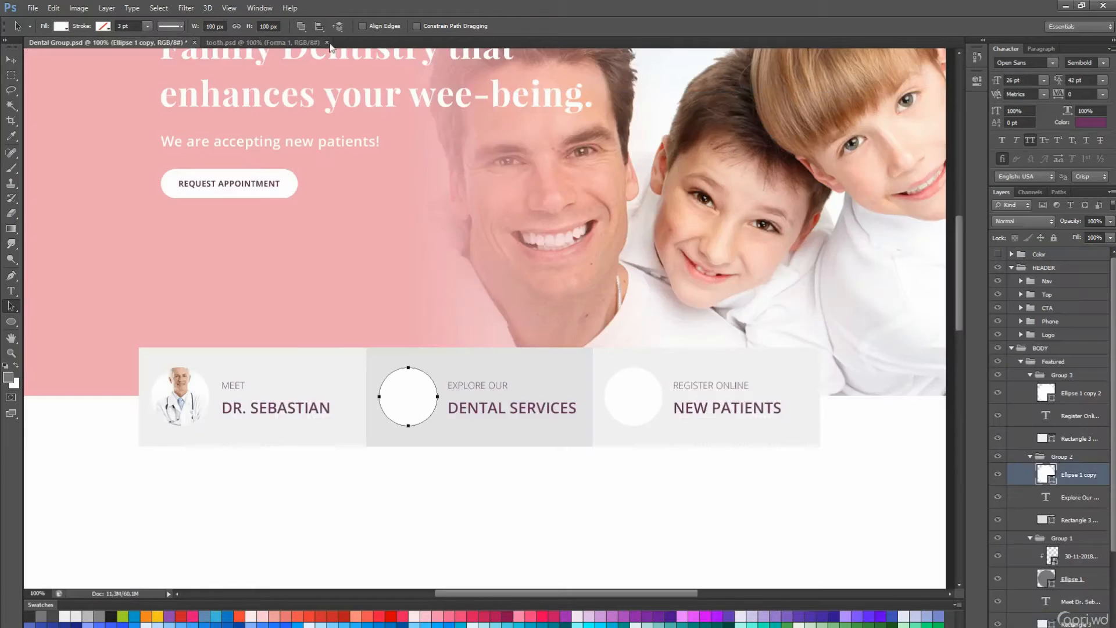
{"action": "left_click", "coordinate": [302, 42]}
{"action": "key", "text": "v"}
{"action": "left_click_drag", "start_coordinate": [492, 387], "coordinate": [468, 390]}
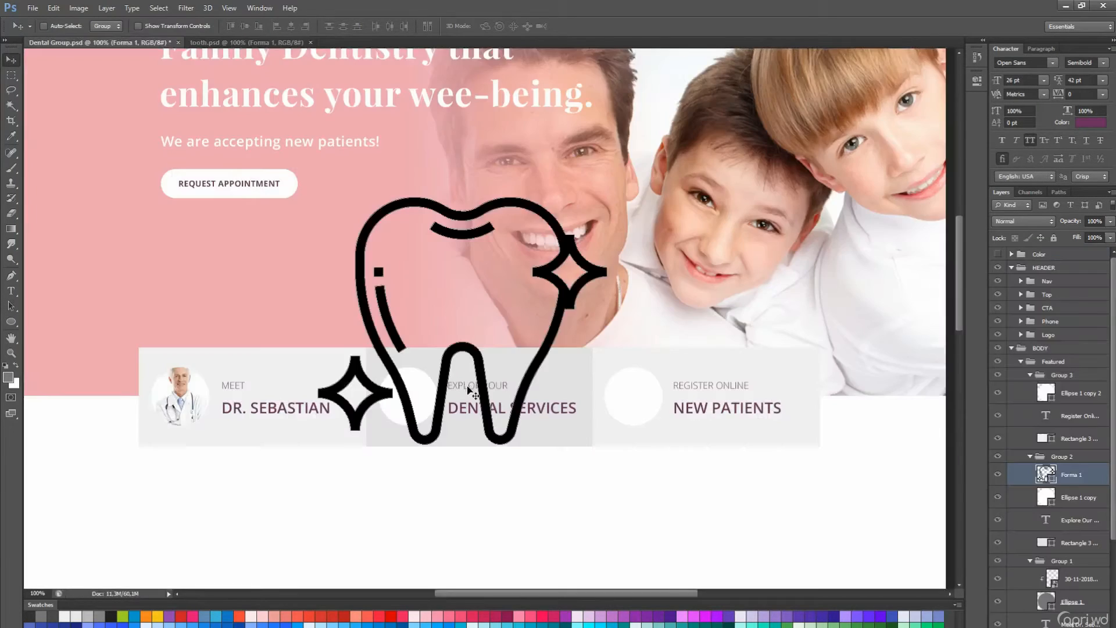
Scale the tooth icon down to fit inside the middle card's white circle and centre it there.
{"action": "key", "text": "ctrl+t"}
{"action": "left_click_drag", "start_coordinate": [606, 198], "coordinate": [361, 409]}
{"action": "key", "text": "Return"}
{"action": "left_click_drag", "start_coordinate": [385, 452], "coordinate": [455, 424]}
{"action": "key", "text": "ctrl+t"}
{"action": "left_click_drag", "start_coordinate": [389, 415], "coordinate": [395, 411]}
{"action": "key", "text": "Return"}
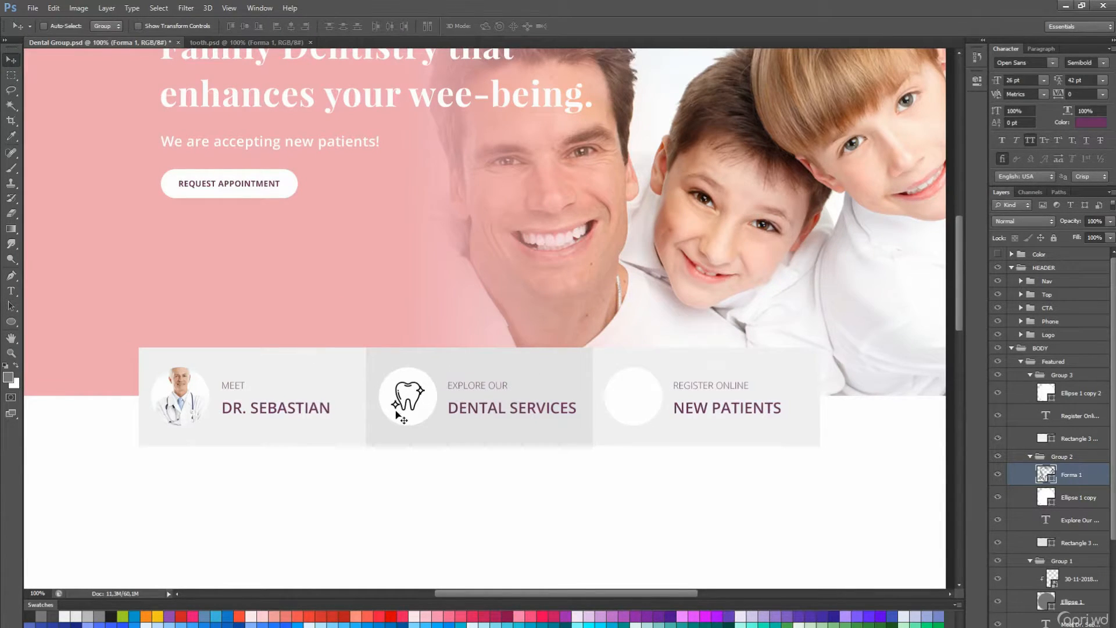
Recolour the tooth icon with the pink sampled from the hero background.
{"action": "scroll", "coordinate": [397, 414], "scroll_direction": "up", "scroll_amount": 2}
{"action": "double_click", "coordinate": [1044, 474]}
{"action": "left_click", "coordinate": [132, 328]}
{"action": "key", "text": "Return"}
{"action": "scroll", "coordinate": [470, 437], "scroll_direction": "up", "scroll_amount": 1}
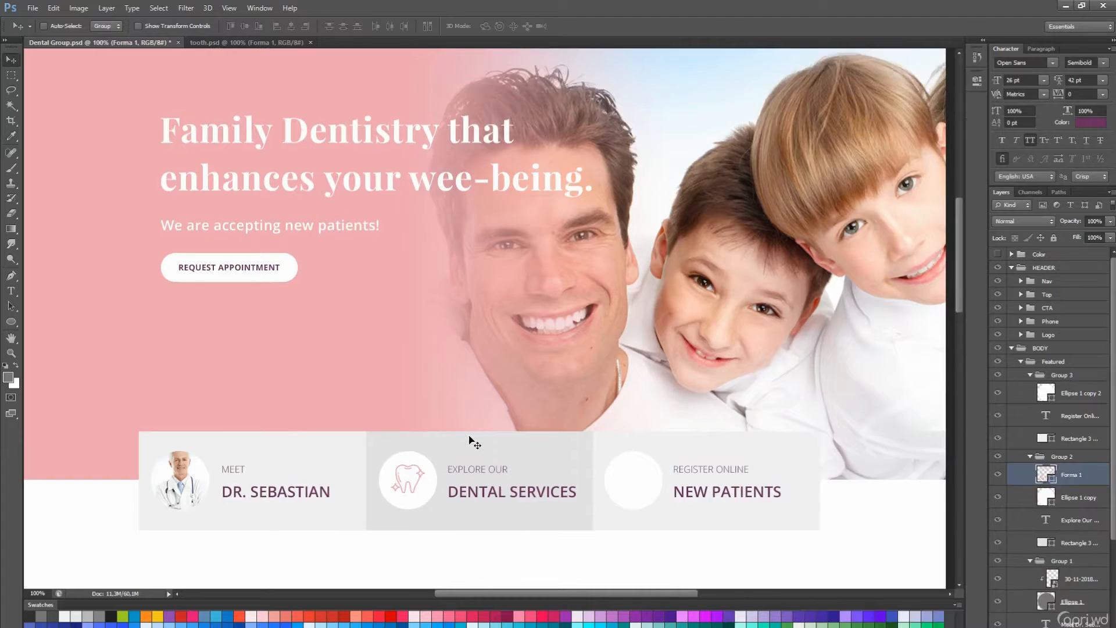
Switch to Flaticon in the browser and search for "register" icons.
{"action": "left_click", "coordinate": [1066, 5]}
{"action": "double_click", "coordinate": [259, 76]}
{"action": "type", "text": "regis"}
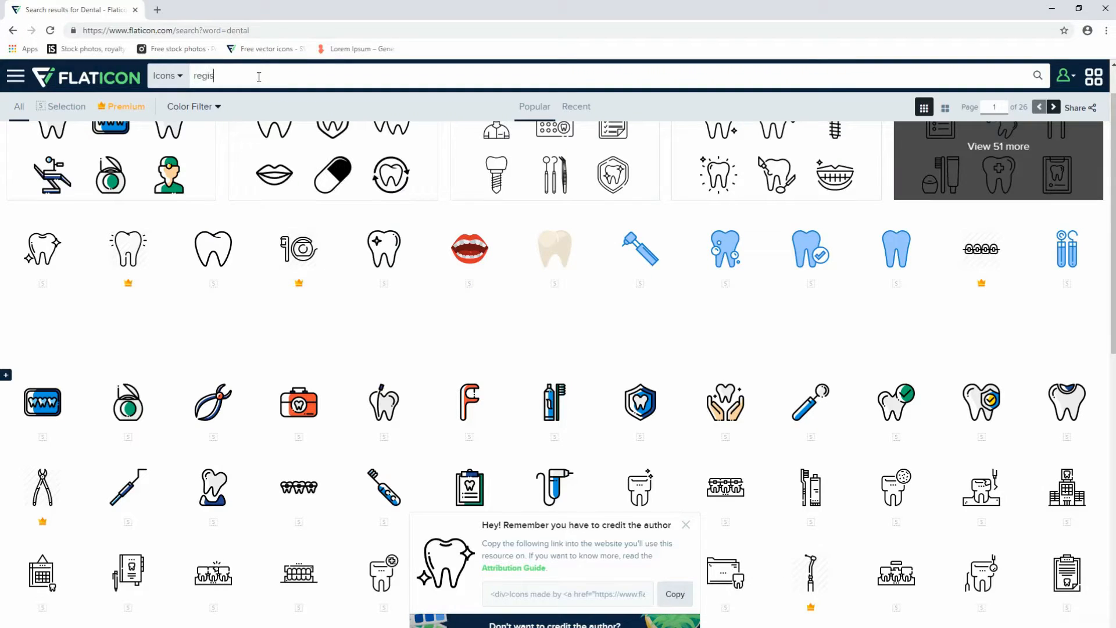
{"action": "type", "text": "ter"}
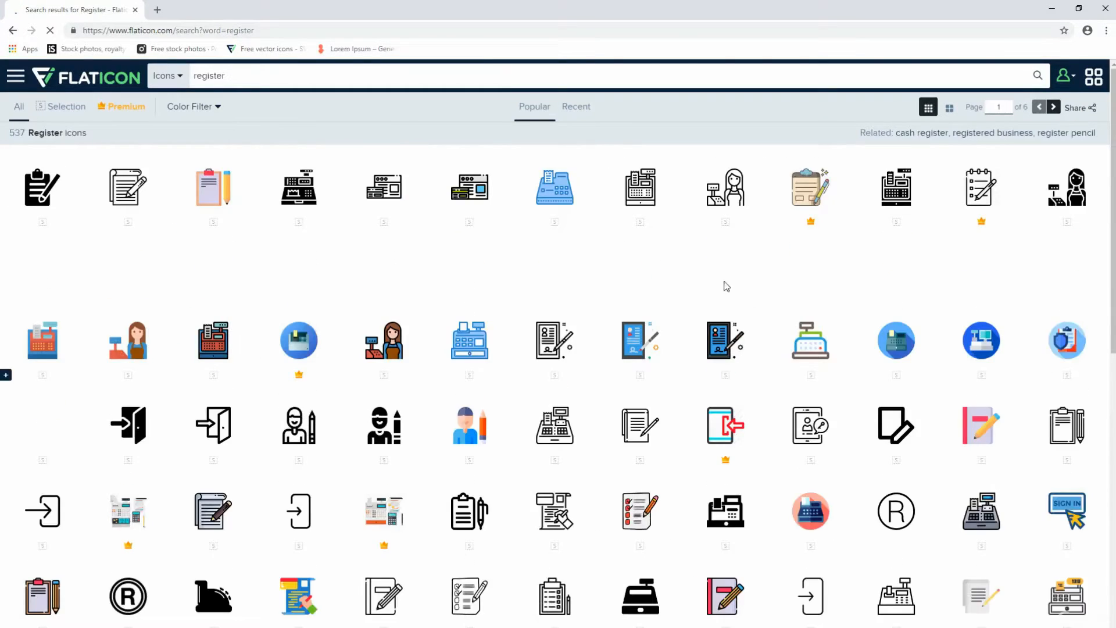
{"action": "scroll", "coordinate": [726, 284], "scroll_direction": "down", "scroll_amount": 1}
{"action": "key", "text": "alt+Left"}
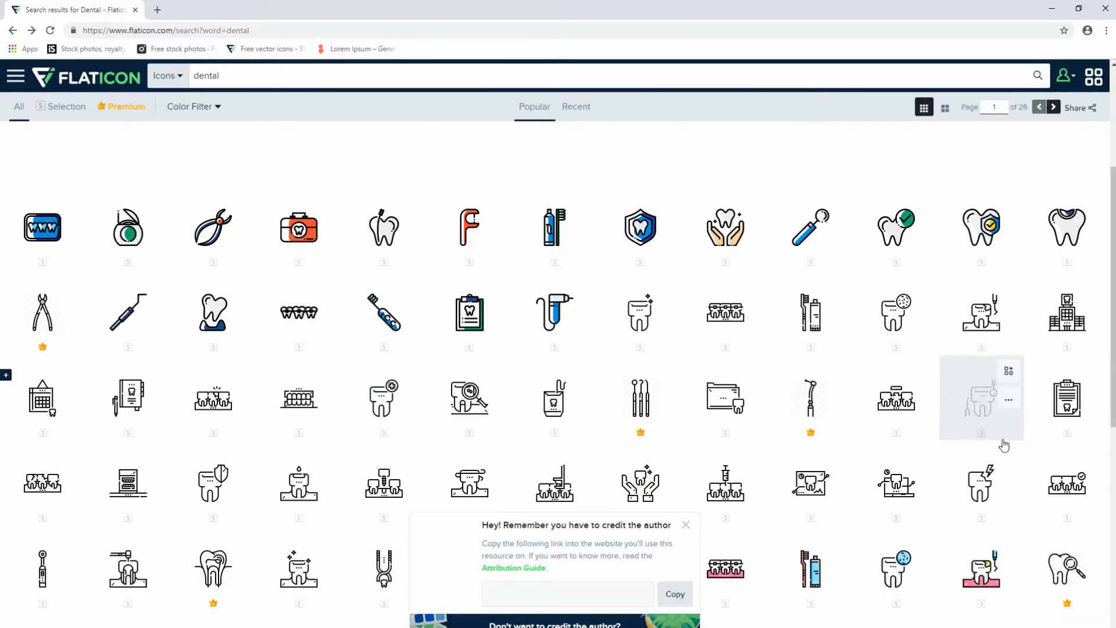
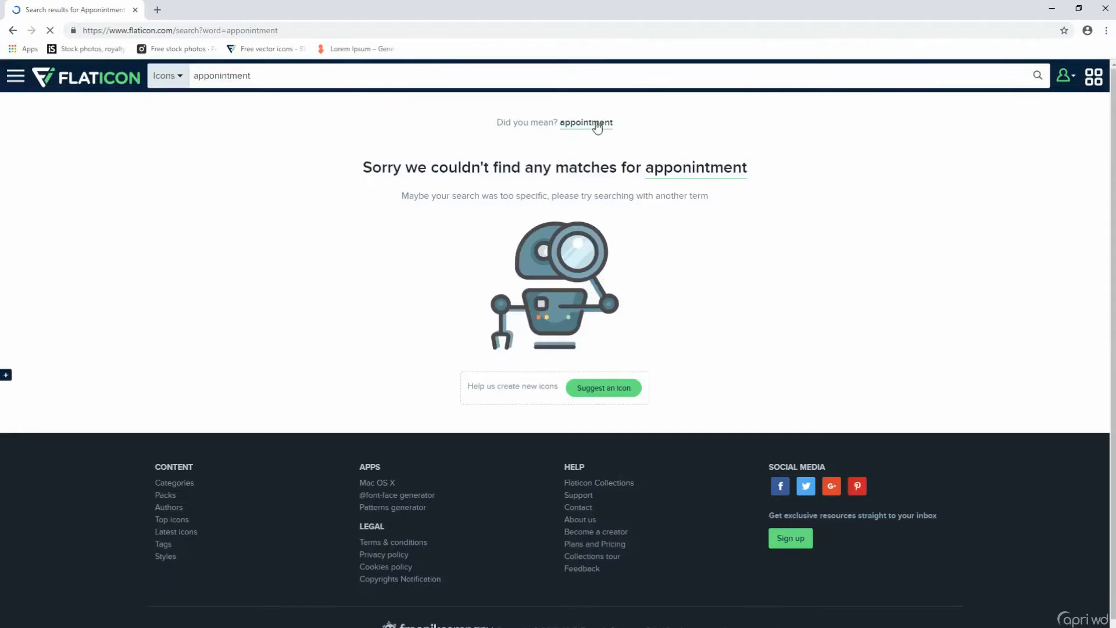
Find the outline calendar icon with a checkmark and tooth among the "appointment" icons and download it as a PSD.
{"action": "left_click", "coordinate": [598, 123]}
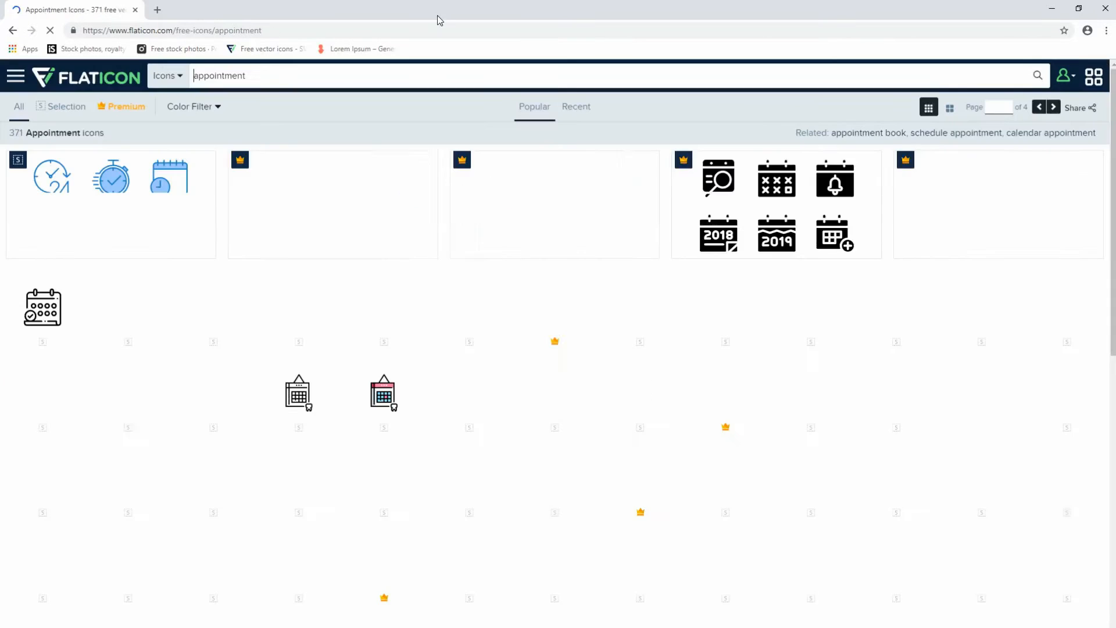
{"action": "scroll", "coordinate": [988, 523], "scroll_direction": "down", "scroll_amount": 1}
{"action": "scroll", "coordinate": [984, 573], "scroll_direction": "down", "scroll_amount": 6}
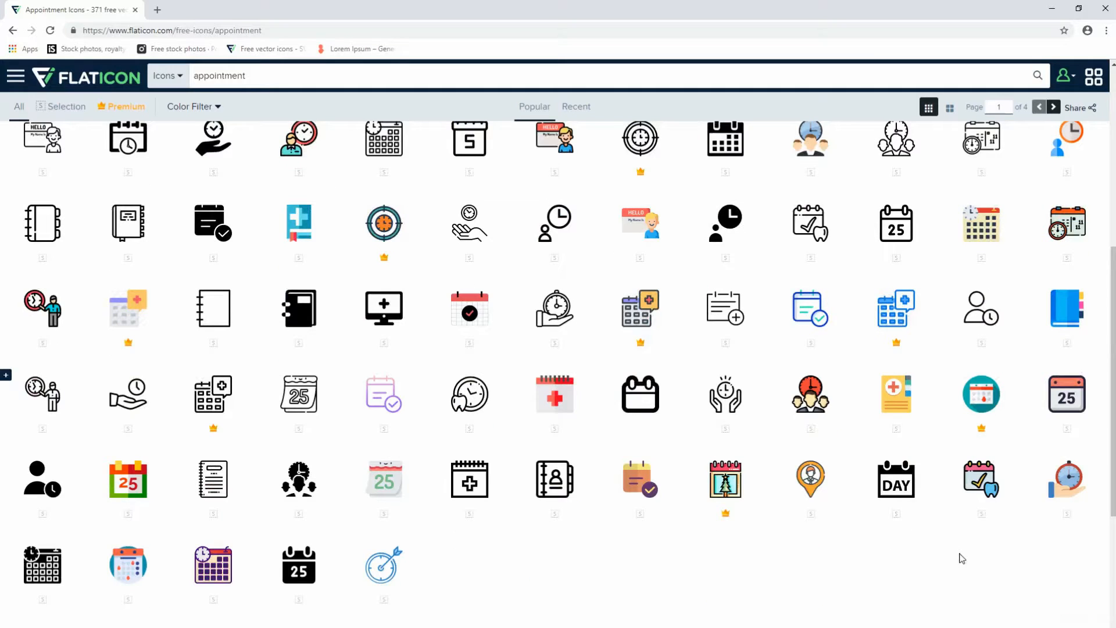
{"action": "left_click", "coordinate": [808, 233]}
{"action": "left_click", "coordinate": [690, 416]}
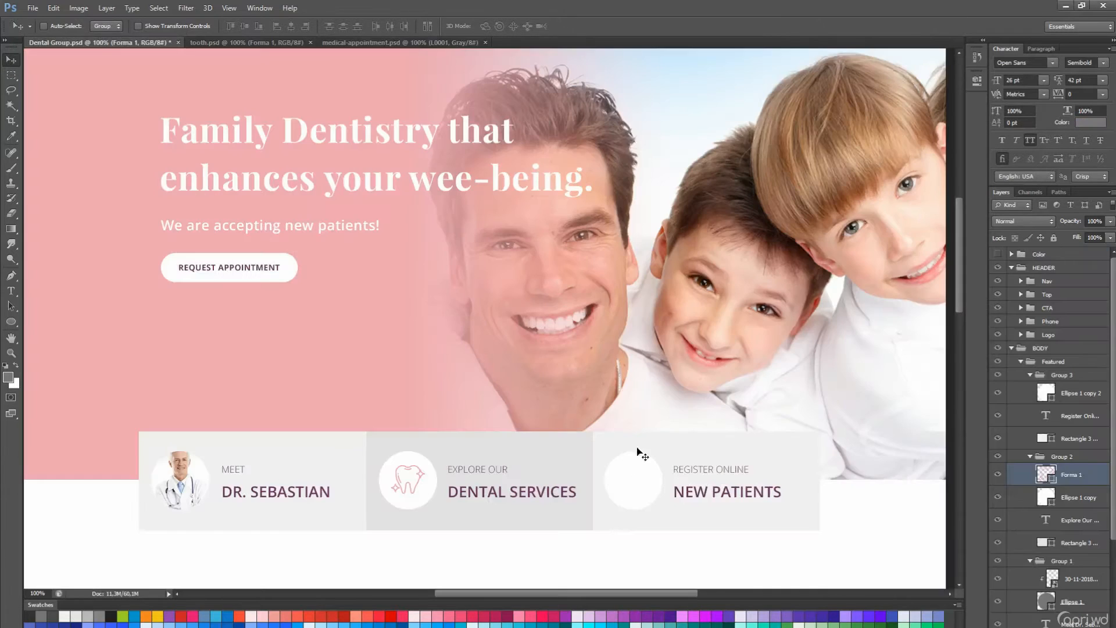
Bring the calendar icon from medical-appointment.psd into the third card's group in Dental Group.psd and convert it to a smart object.
{"action": "left_click", "coordinate": [391, 42]}
{"action": "left_click_drag", "start_coordinate": [488, 272], "coordinate": [666, 431]}
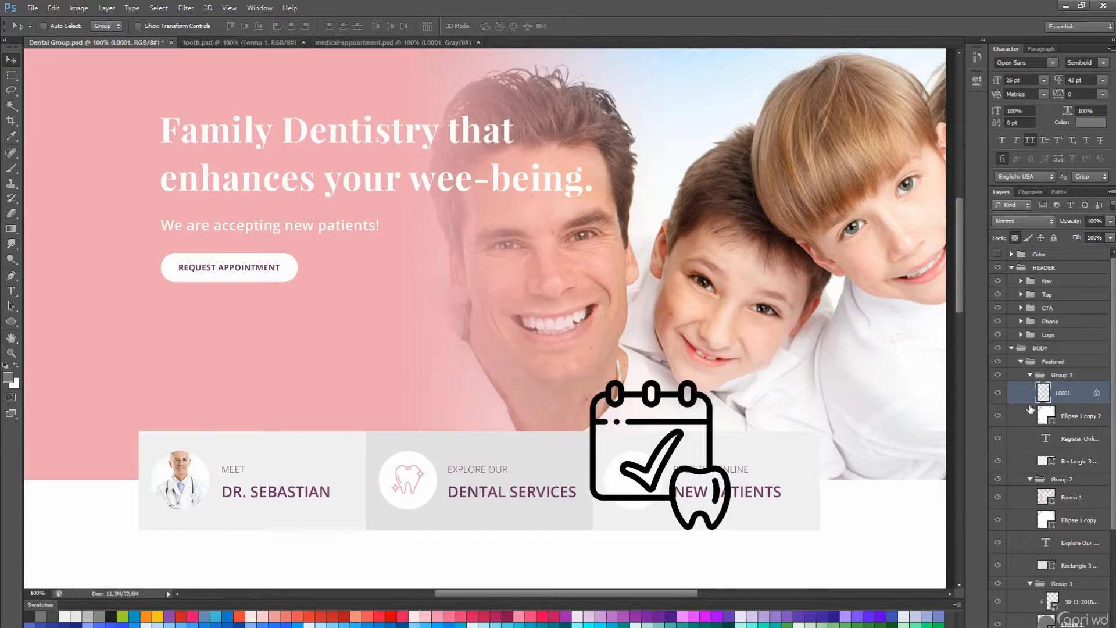
{"action": "right_click", "coordinate": [1071, 387]}
{"action": "left_click", "coordinate": [1014, 317]}
Apply a Color Overlay to the calendar icon using the pink sampled from the hero background.
{"action": "left_click", "coordinate": [1018, 627]}
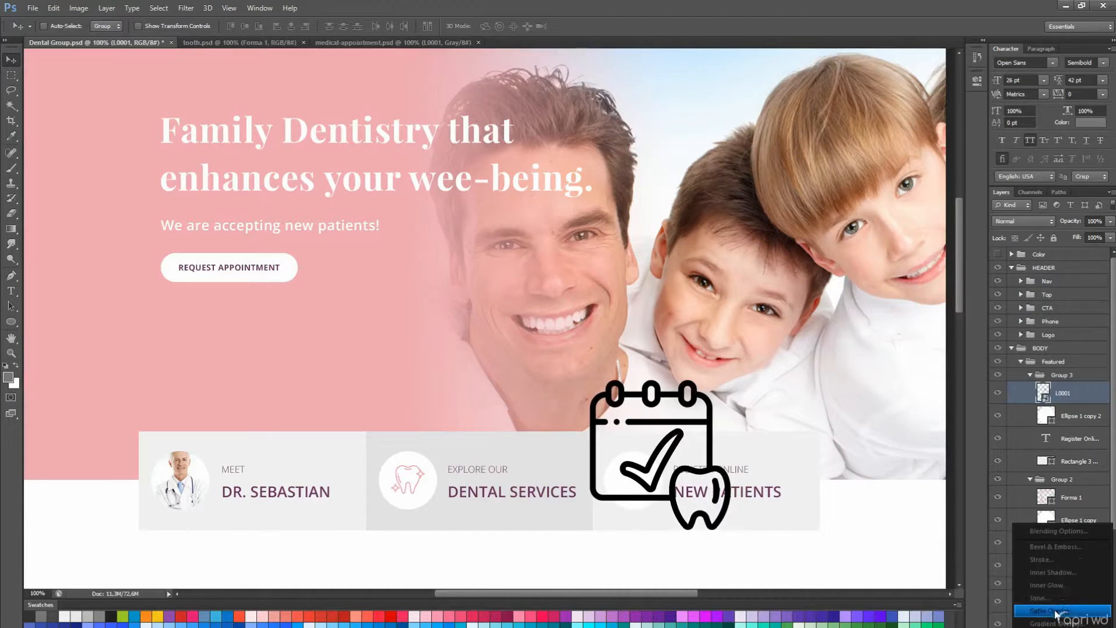
{"action": "left_click", "coordinate": [1056, 613]}
{"action": "left_click", "coordinate": [1079, 472]}
{"action": "left_click", "coordinate": [87, 275]}
{"action": "key", "text": "Return"}
{"action": "key", "text": "Return"}
Scale the calendar icon down to match the tooth icon and centre it in the third card's white circle.
{"action": "key", "text": "ctrl+t"}
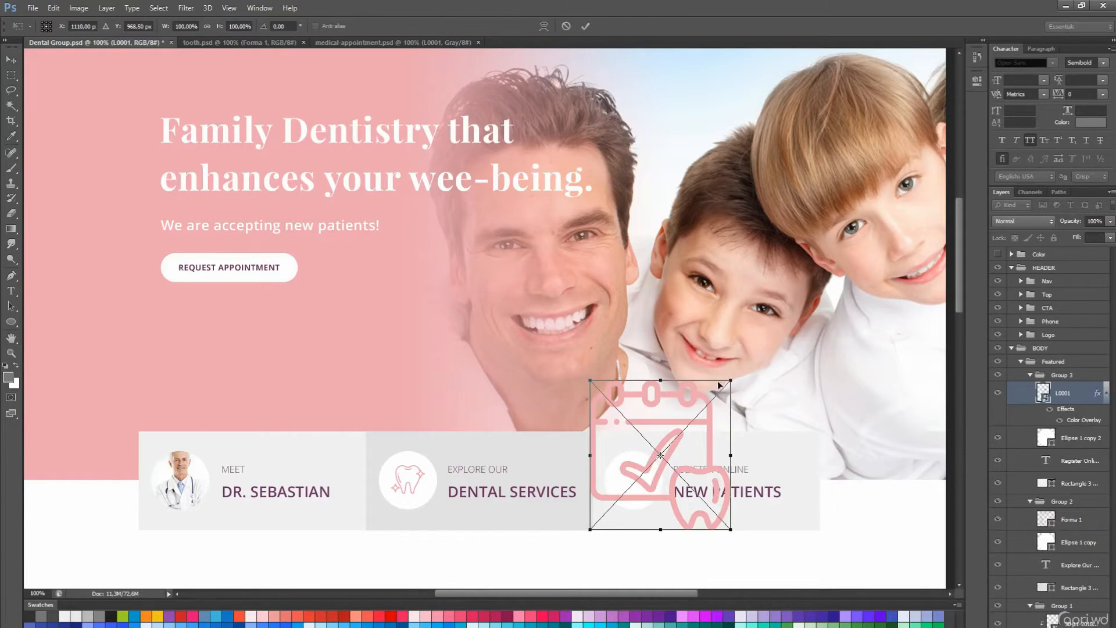
{"action": "left_click_drag", "start_coordinate": [731, 382], "coordinate": [620, 506]}
{"action": "key", "text": "Return"}
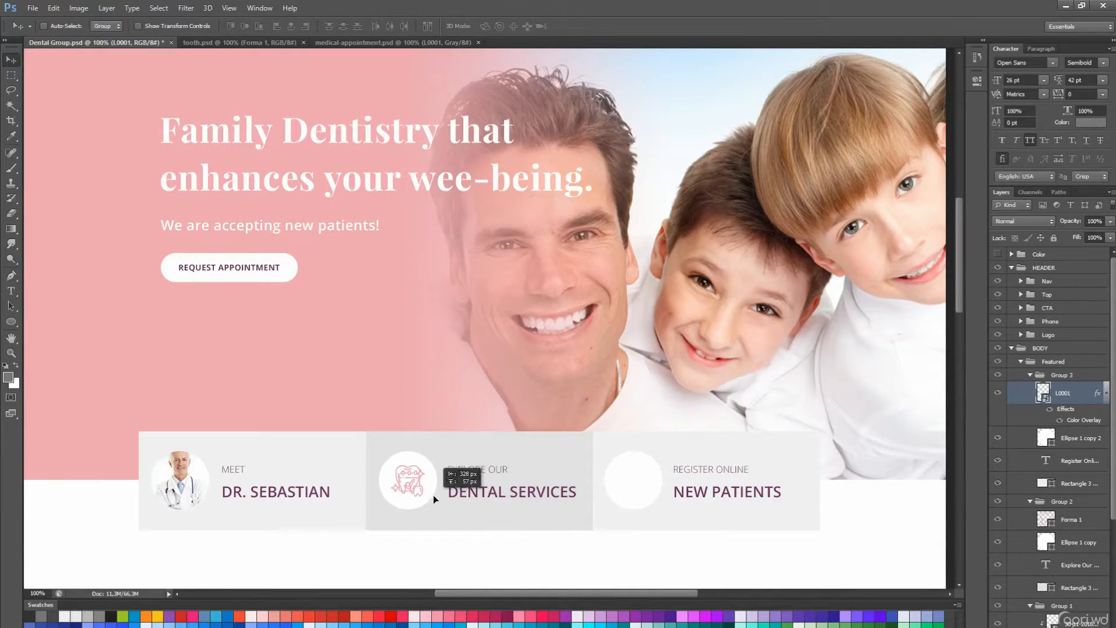
{"action": "left_click_drag", "start_coordinate": [433, 495], "coordinate": [424, 500]}
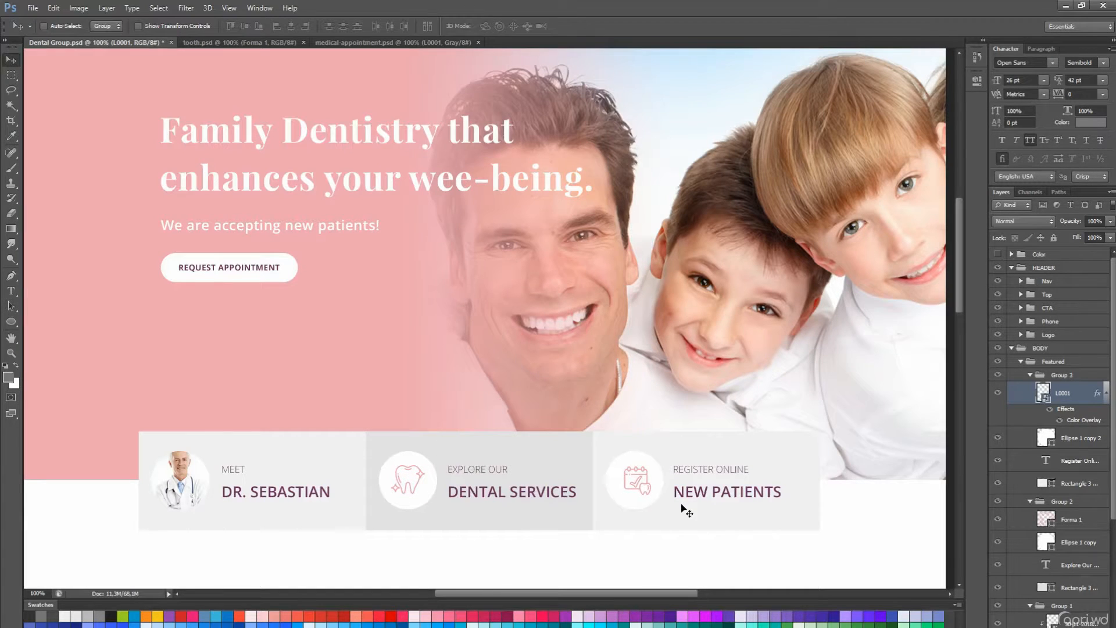
{"action": "scroll", "coordinate": [681, 505], "scroll_direction": "up", "scroll_amount": 1}
{"action": "scroll", "coordinate": [681, 506], "scroll_direction": "down", "scroll_amount": 5}
Try a pink inside stroke on the circle holding the doctor's portrait.
{"action": "key", "text": "a"}
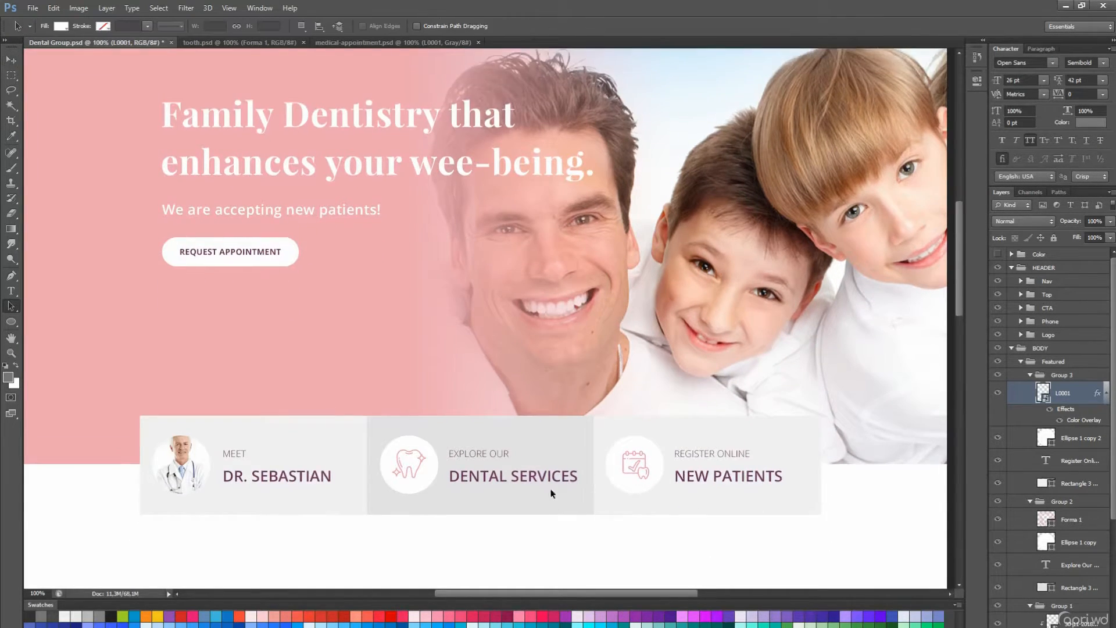
{"action": "left_click", "coordinate": [174, 421]}
{"action": "left_click", "coordinate": [1016, 627]}
{"action": "left_click", "coordinate": [1044, 559]}
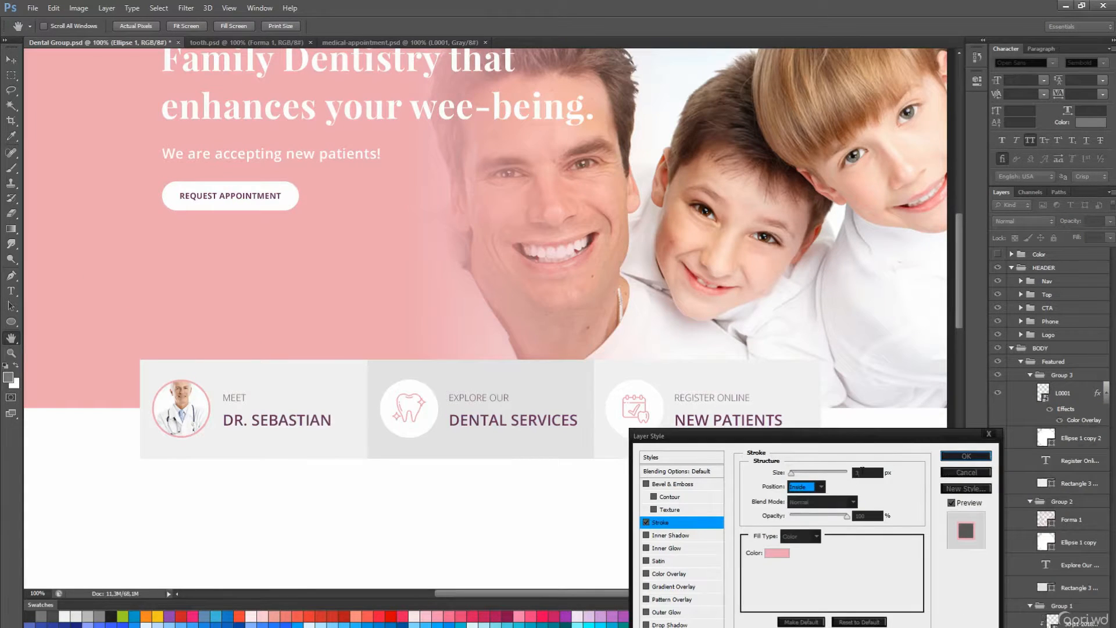
{"action": "left_click", "coordinate": [966, 472]}
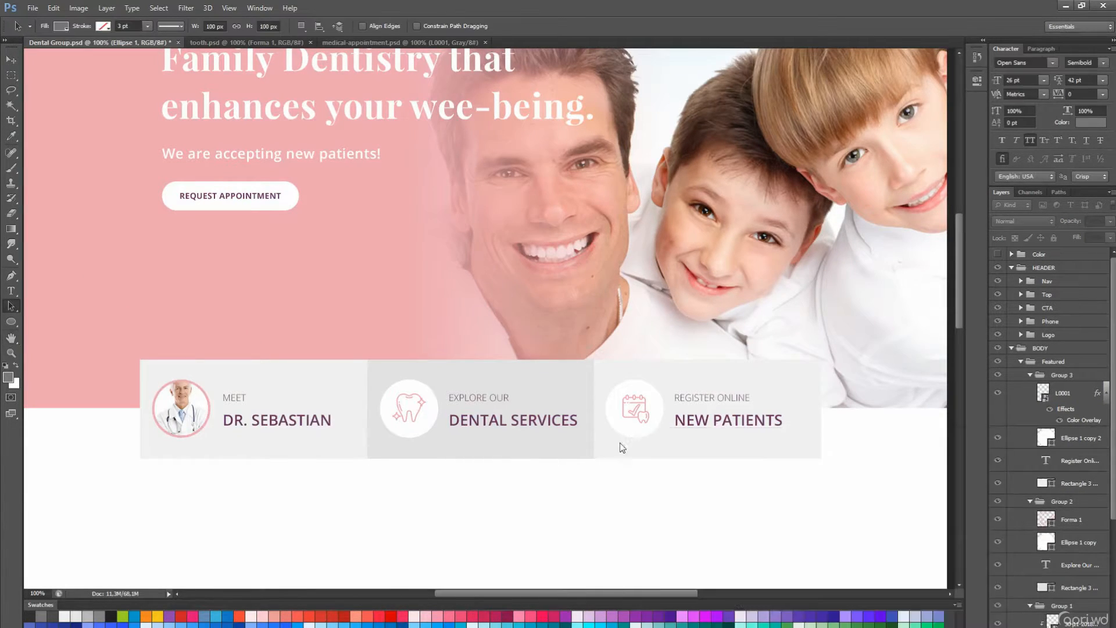
Rename the first card's layer group as "Meet doctor" and collapse it.
{"action": "scroll", "coordinate": [368, 434], "scroll_direction": "up", "scroll_amount": 2}
{"action": "scroll", "coordinate": [368, 439], "scroll_direction": "up", "scroll_amount": 1}
{"action": "scroll", "coordinate": [368, 445], "scroll_direction": "down", "scroll_amount": 4}
{"action": "scroll", "coordinate": [368, 448], "scroll_direction": "up", "scroll_amount": 1}
{"action": "left_click", "coordinate": [1030, 375]}
{"action": "key", "text": "t"}
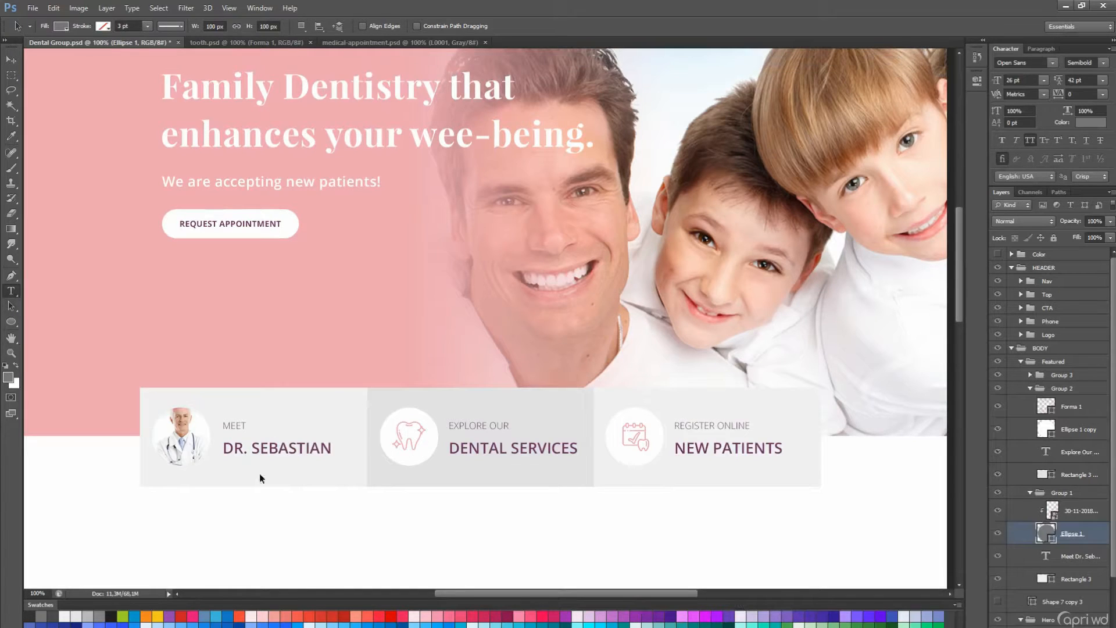
{"action": "left_click", "coordinate": [237, 426]}
{"action": "double_click", "coordinate": [1063, 492]}
{"action": "type", "text": "Meet docto"}
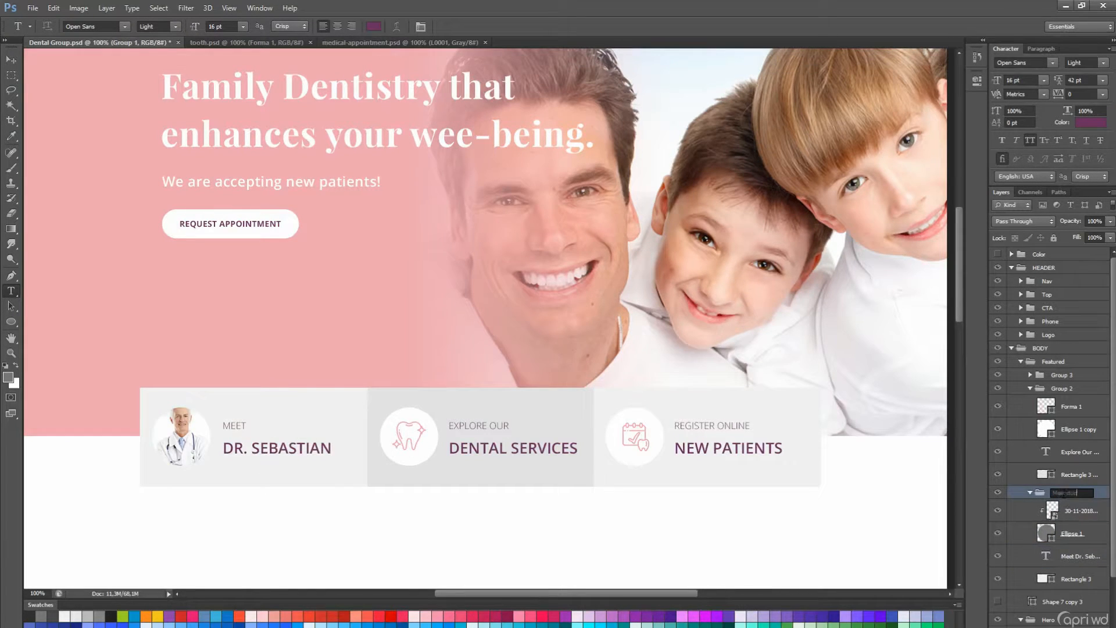
{"action": "type", "text": "r"}
{"action": "key", "text": "Return"}
{"action": "left_click", "coordinate": [1029, 493]}
Rename the middle card's group as "Srvices" and the third card's group as "Register", collapsing the Featured group.
{"action": "double_click", "coordinate": [1063, 388]}
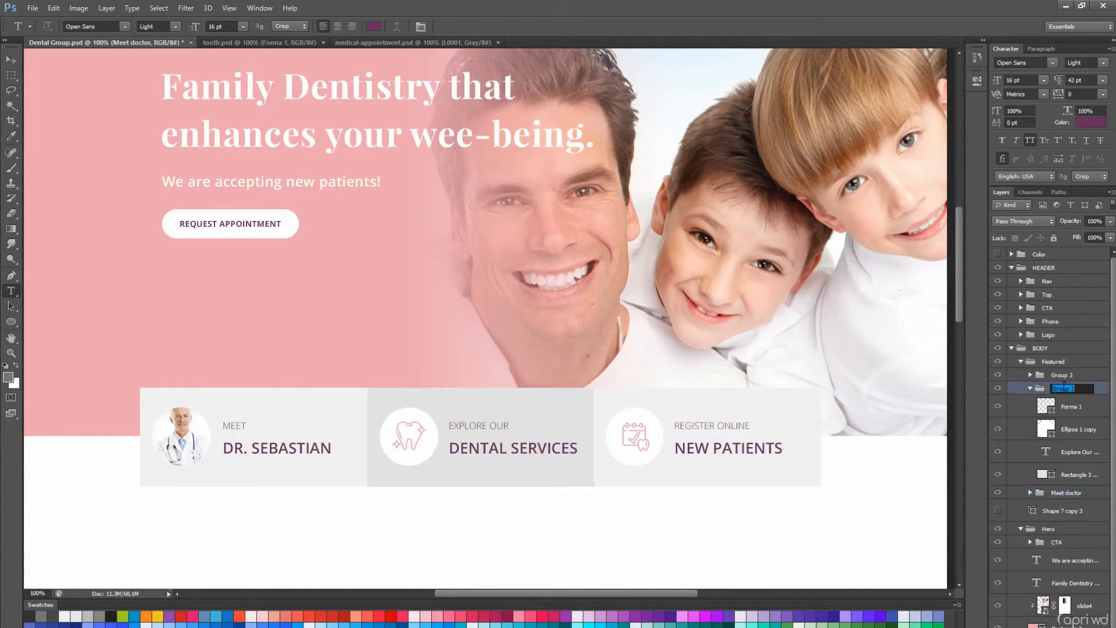
{"action": "left_click", "coordinate": [1030, 388]}
{"action": "left_click", "coordinate": [1030, 375]}
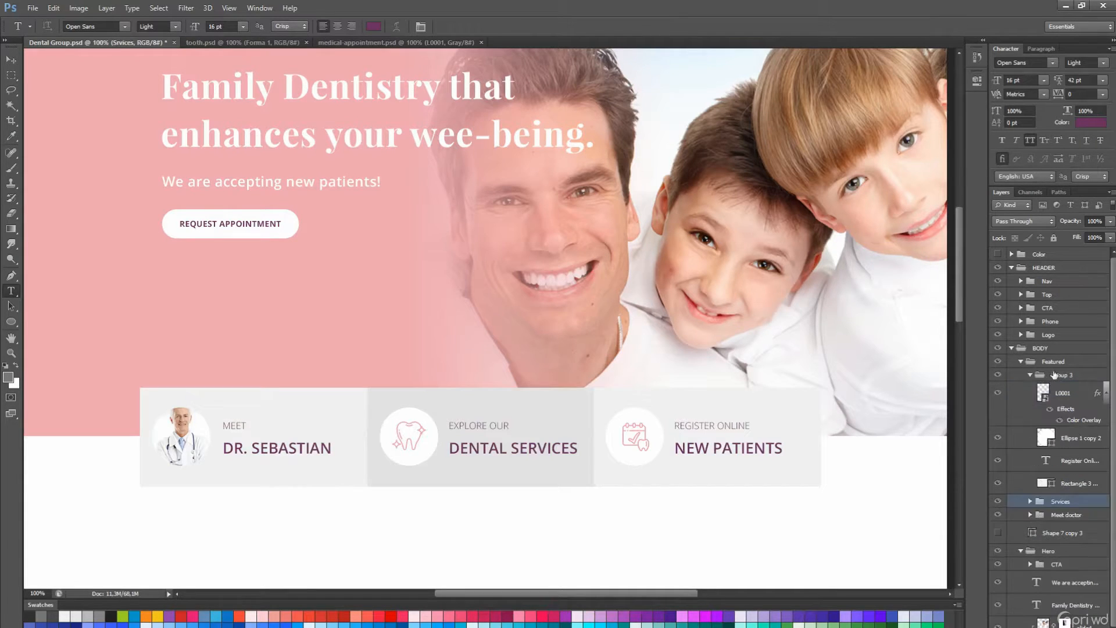
{"action": "double_click", "coordinate": [1059, 374]}
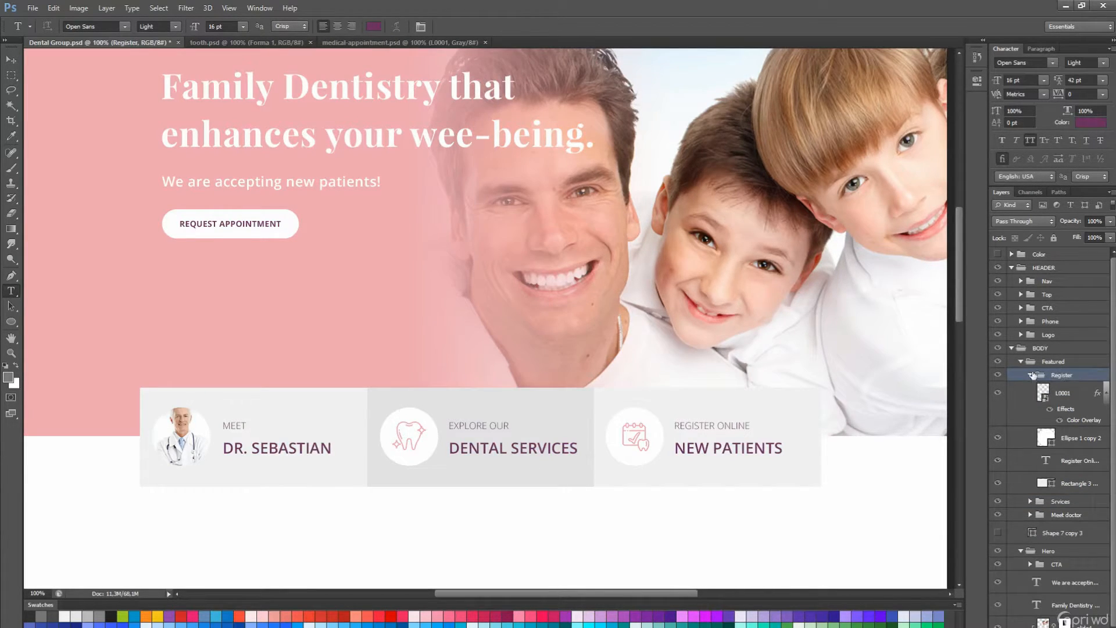
{"action": "left_click", "coordinate": [1020, 361]}
Review the finished featured cards within the full layout and save the document.
{"action": "scroll", "coordinate": [812, 449], "scroll_direction": "up", "scroll_amount": 1}
{"action": "key", "text": "space"}
{"action": "left_click_drag", "start_coordinate": [863, 463], "coordinate": [872, 434]}
{"action": "key", "text": "v"}
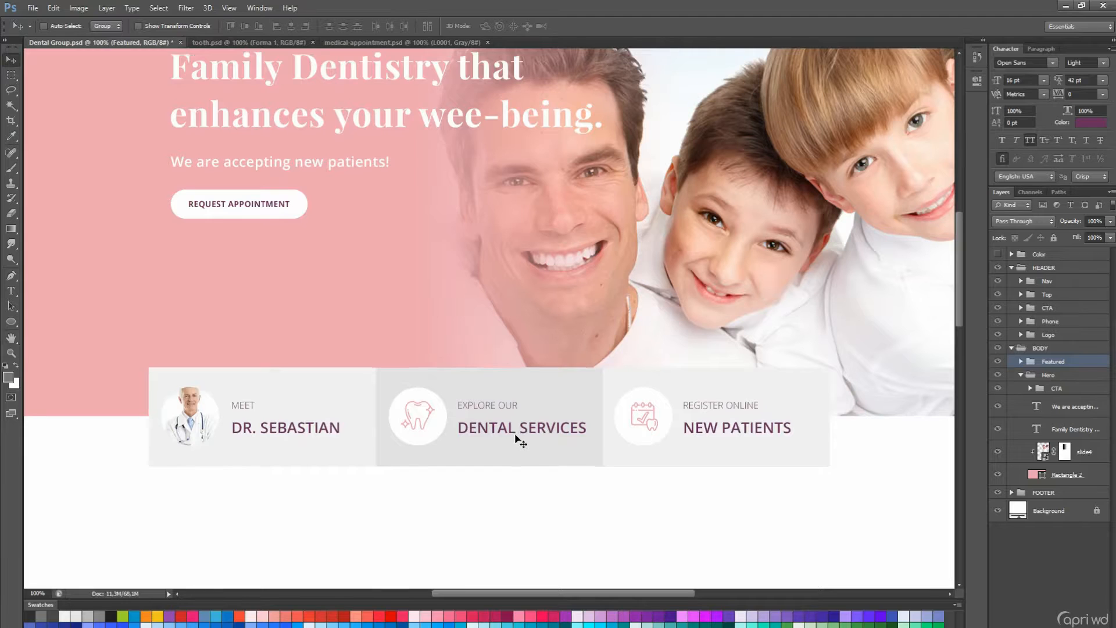
{"action": "key", "text": "space"}
{"action": "left_click_drag", "start_coordinate": [518, 440], "coordinate": [519, 474]}
{"action": "key", "text": "Tab"}
{"action": "left_click_drag", "start_coordinate": [577, 304], "coordinate": [561, 286]}
{"action": "key", "text": "Tab"}
{"action": "left_click_drag", "start_coordinate": [567, 452], "coordinate": [573, 369]}
{"action": "key", "text": "ctrl+s"}
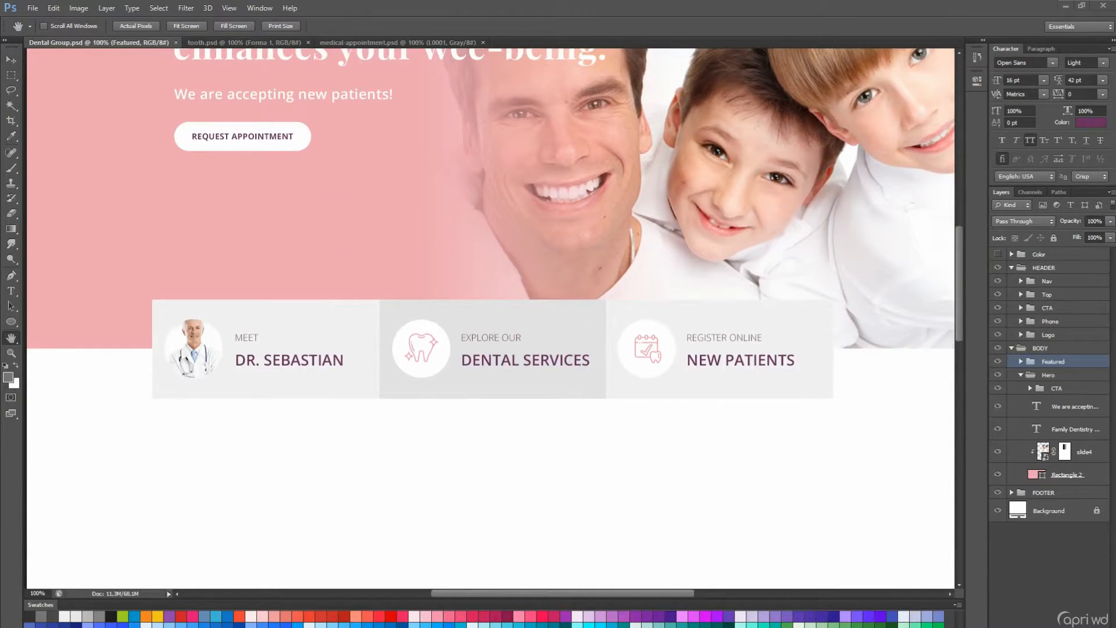
Create a layer group named "About" inside BODY, above the Featured group.
{"action": "left_click", "coordinate": [1040, 375], "text": "shift"}
{"action": "key", "text": "ctrl+g"}
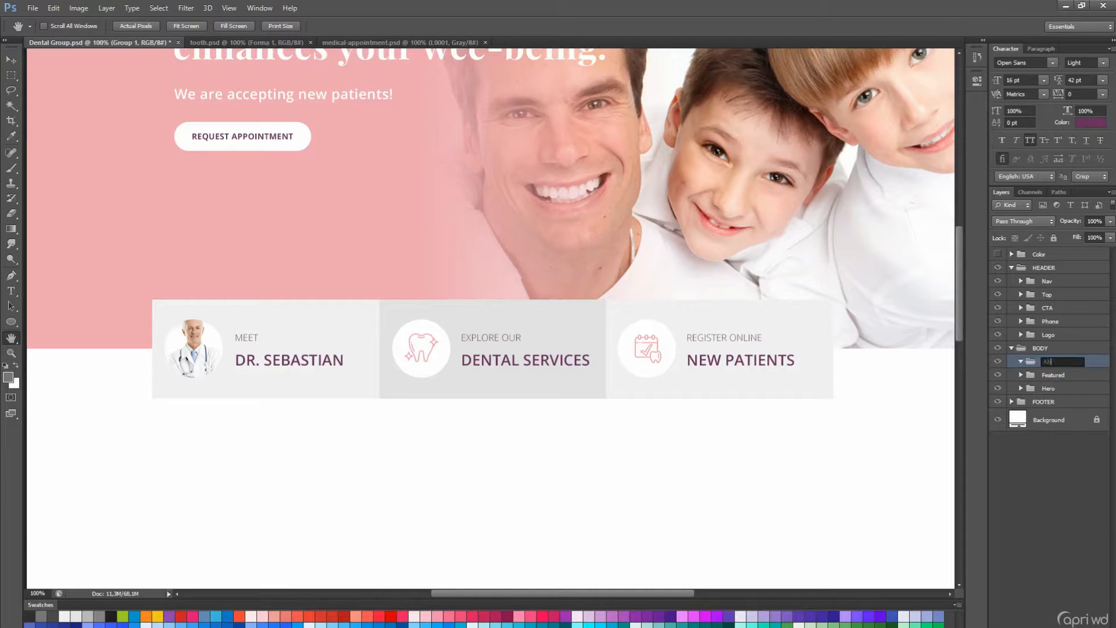
{"action": "key", "text": "Return"}
Start a text line in the About group below the featured cards, using the hero heading's Playfair Display Bold 60 pt style.
{"action": "key", "text": "t"}
{"action": "scroll", "coordinate": [326, 277], "scroll_direction": "up", "scroll_amount": 4}
{"action": "left_click", "coordinate": [339, 87]}
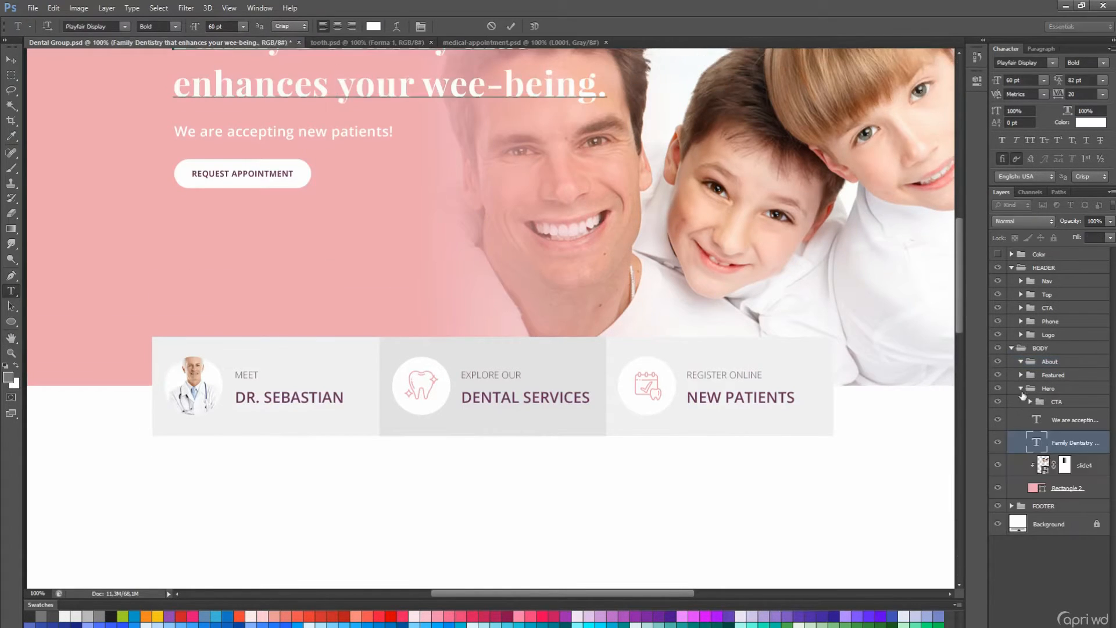
{"action": "left_click", "coordinate": [1020, 389]}
{"action": "left_click", "coordinate": [1050, 361]}
{"action": "scroll", "coordinate": [357, 496], "scroll_direction": "down", "scroll_amount": 7}
{"action": "left_click", "coordinate": [280, 454]}
Set the text colour to the layout's dark purple and enter the heading "Become Part of the Dental Group Family".
{"action": "left_click", "coordinate": [1090, 123]}
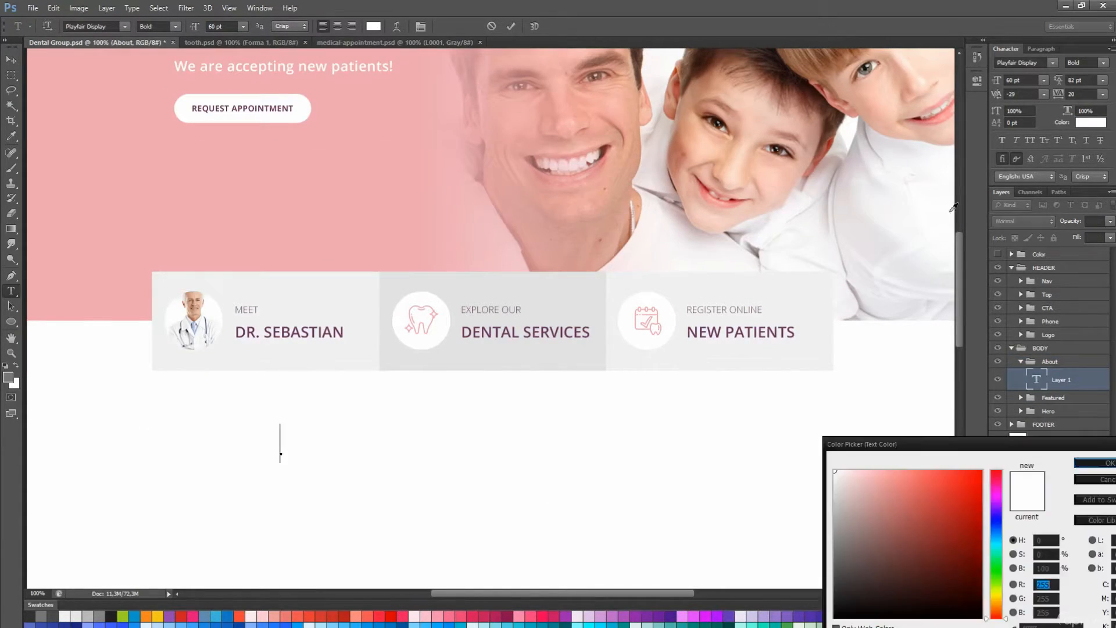
{"action": "scroll", "coordinate": [814, 204], "scroll_direction": "up", "scroll_amount": 5}
{"action": "left_click", "coordinate": [583, 118]}
{"action": "left_click", "coordinate": [1095, 459]}
{"action": "scroll", "coordinate": [472, 308], "scroll_direction": "down", "scroll_amount": 8}
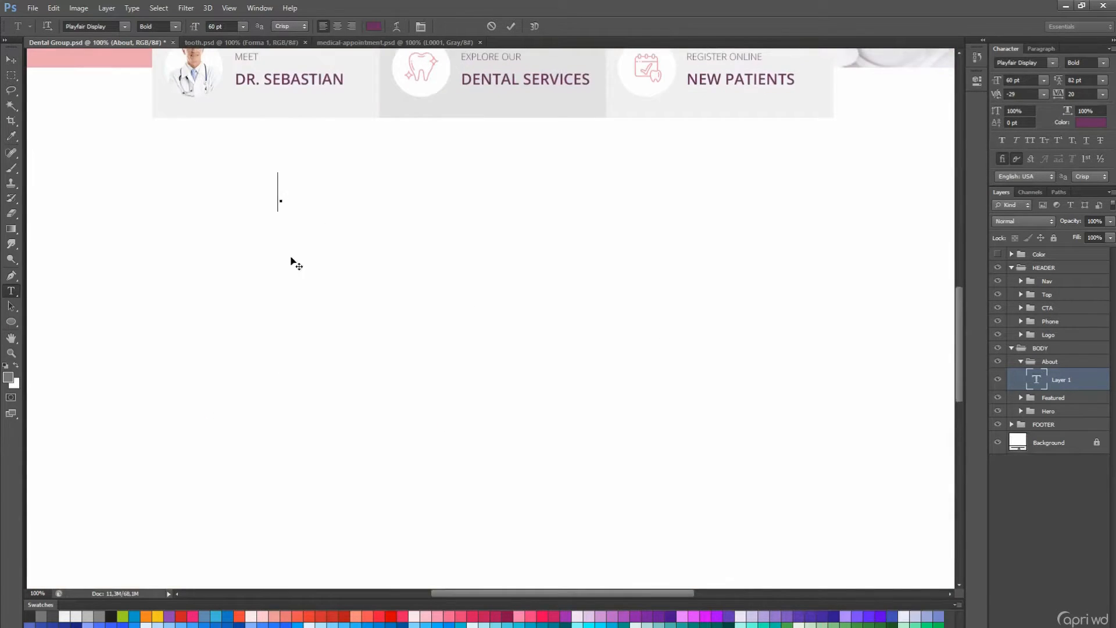
{"action": "scroll", "coordinate": [302, 286], "scroll_direction": "up", "scroll_amount": 1}
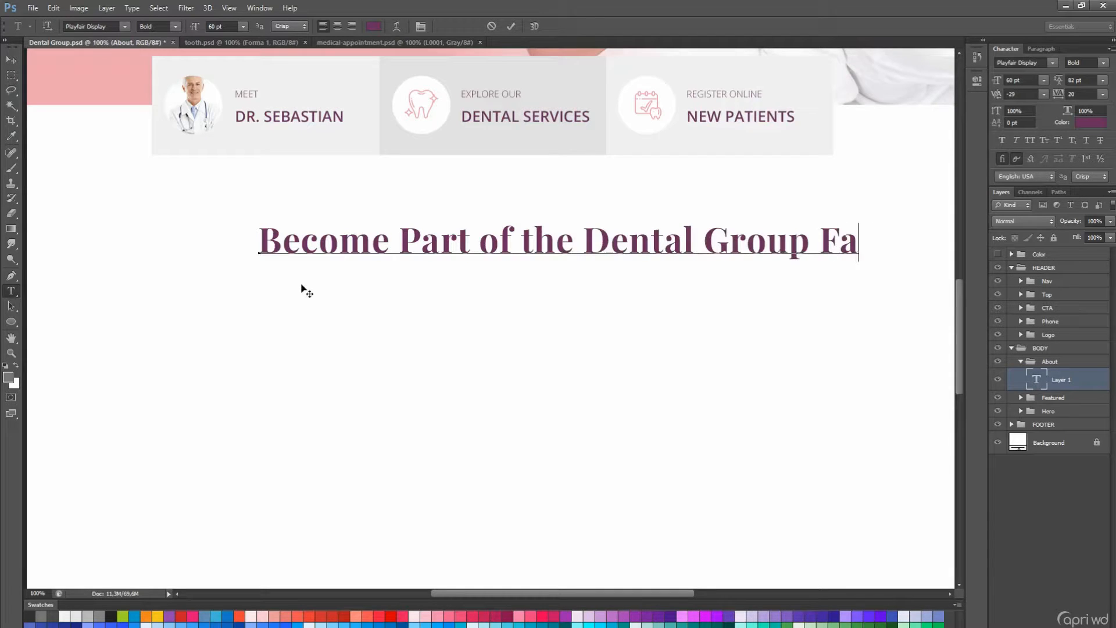
{"action": "key", "text": "ctrl+Return"}
Set the About heading to all caps at 36 pt.
{"action": "left_click", "coordinate": [242, 26]}
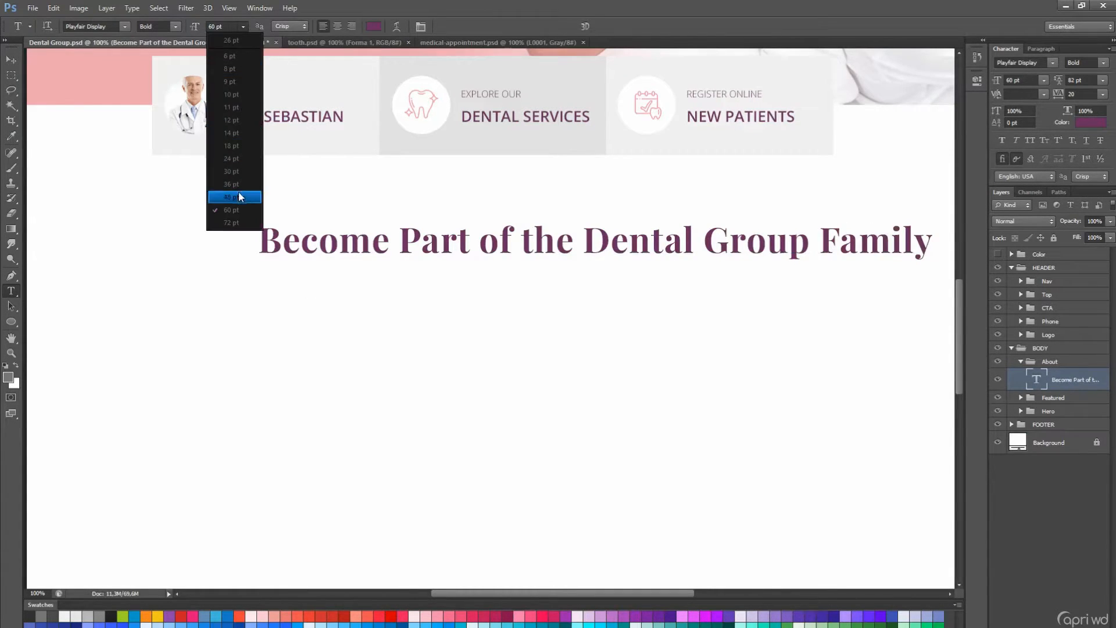
{"action": "left_click", "coordinate": [239, 192]}
{"action": "left_click", "coordinate": [1029, 140]}
{"action": "left_click", "coordinate": [243, 26]}
{"action": "left_click", "coordinate": [246, 180]}
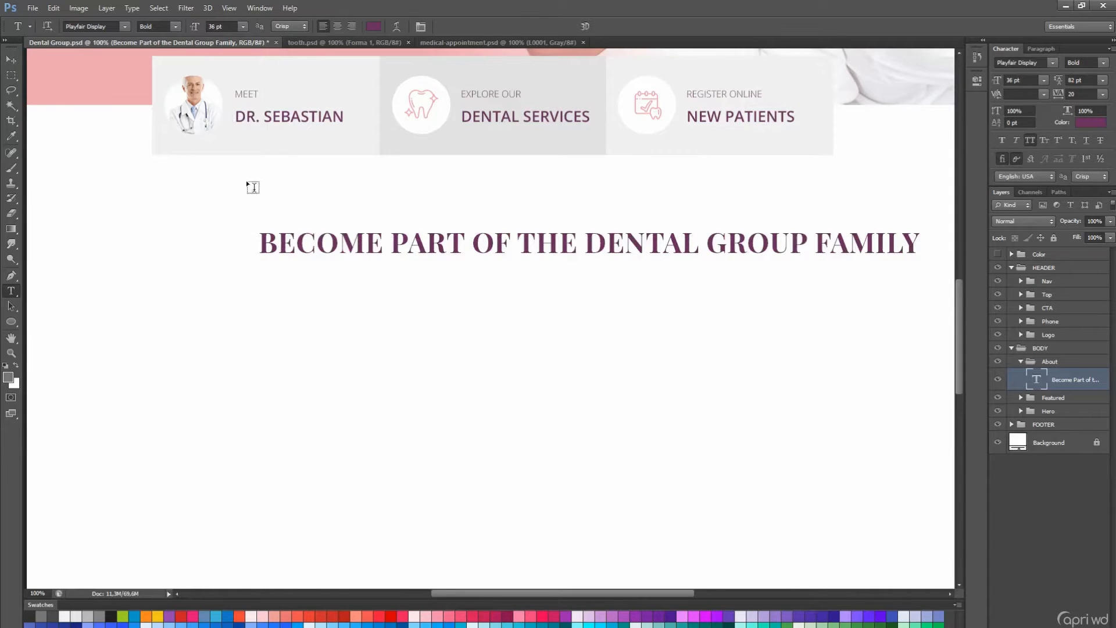
Centre the About heading horizontally beneath the three featured cards.
{"action": "key", "text": "v"}
{"action": "scroll", "coordinate": [456, 191], "scroll_direction": "up", "scroll_amount": 2}
{"action": "scroll", "coordinate": [456, 192], "scroll_direction": "up", "scroll_amount": 9}
{"action": "left_click_drag", "start_coordinate": [636, 352], "coordinate": [636, 344]}
{"action": "scroll", "coordinate": [634, 340], "scroll_direction": "down", "scroll_amount": 9}
{"action": "scroll", "coordinate": [622, 321], "scroll_direction": "right", "scroll_amount": 1}
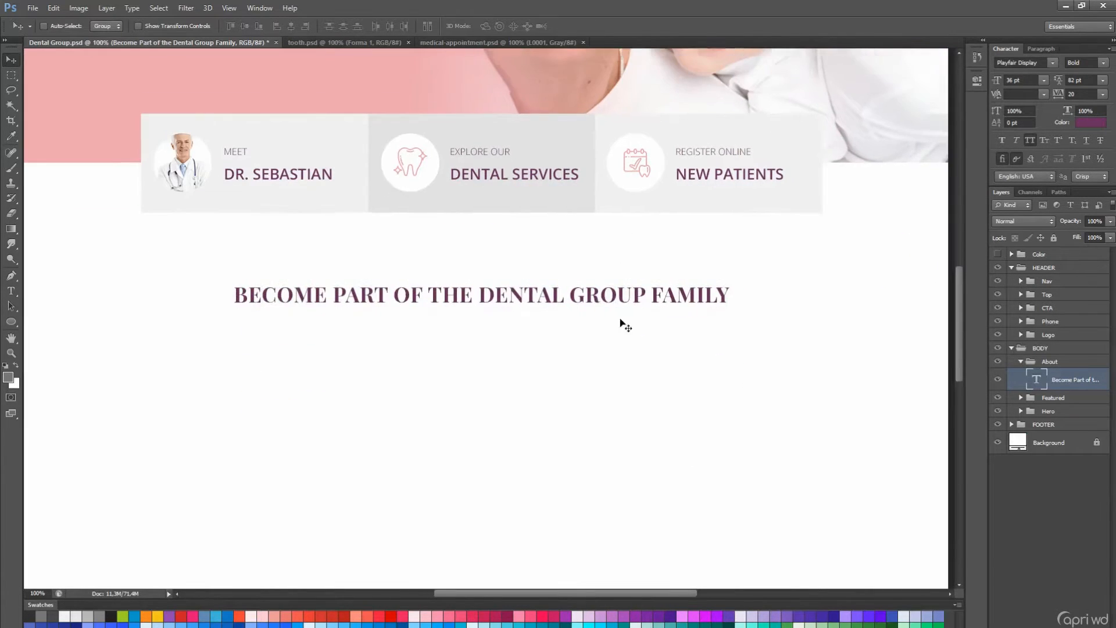
{"action": "scroll", "coordinate": [622, 321], "scroll_direction": "up", "scroll_amount": 1}
{"action": "key", "text": "t"}
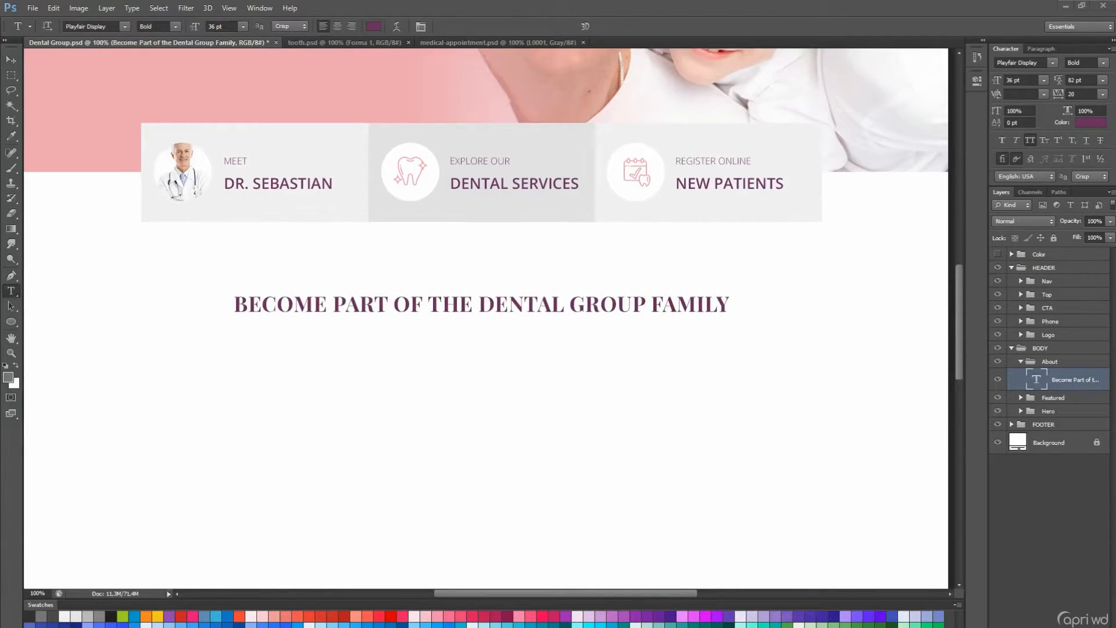
Add a paragraph text box in the About group below the heading and paste the family dentist description into it.
{"action": "left_click", "coordinate": [1050, 361]}
{"action": "scroll", "coordinate": [486, 318], "scroll_direction": "down", "scroll_amount": 5}
{"action": "left_click_drag", "start_coordinate": [169, 227], "coordinate": [716, 386]}
{"action": "key", "text": "ctrl+v"}
{"action": "key", "text": "ctrl+a"}
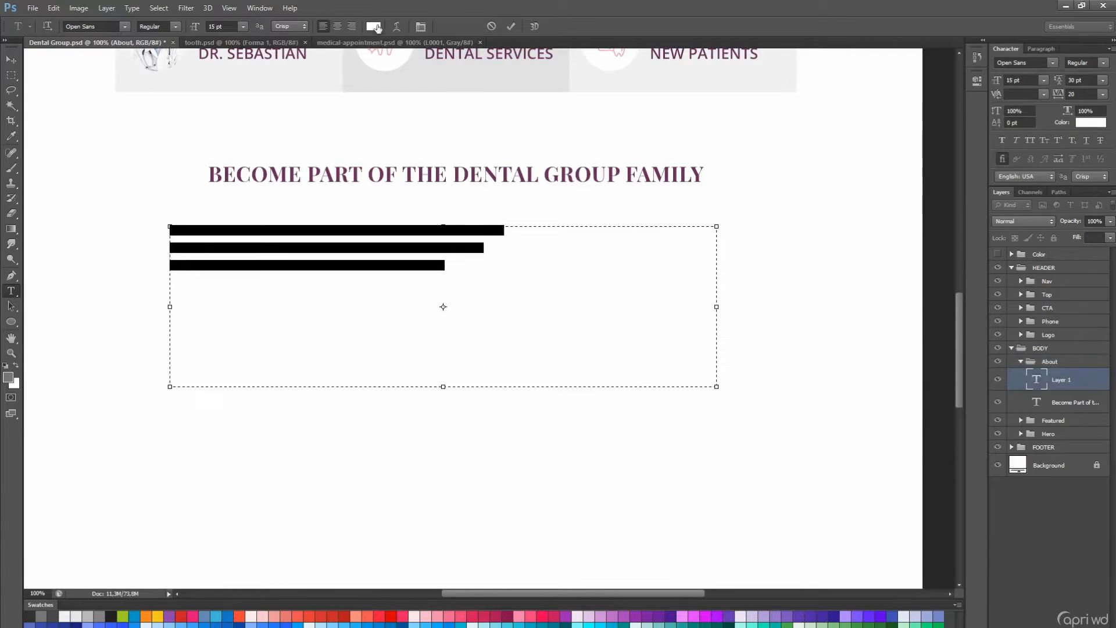
Format the About paragraph as grey Open Sans Light at 20 pt.
{"action": "left_click", "coordinate": [374, 27]}
{"action": "left_click_drag", "start_coordinate": [841, 478], "coordinate": [841, 545]}
{"action": "left_click", "coordinate": [1096, 465]}
{"action": "left_click", "coordinate": [243, 26]}
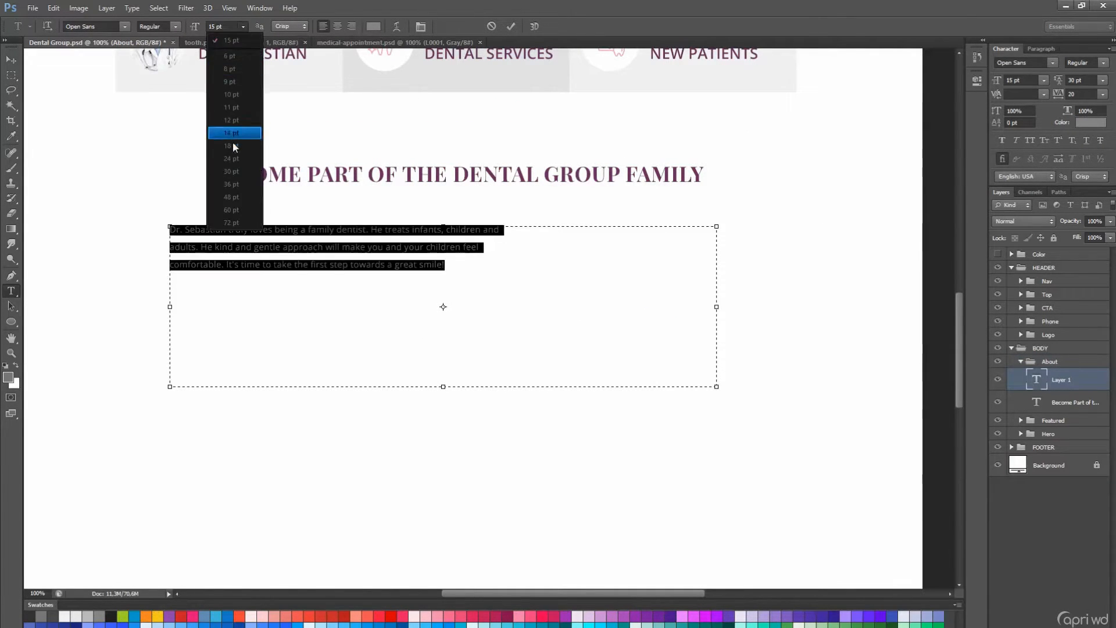
{"action": "left_click", "coordinate": [234, 143]}
{"action": "left_click", "coordinate": [176, 26]}
{"action": "left_click", "coordinate": [165, 57]}
{"action": "double_click", "coordinate": [216, 26]}
{"action": "type", "text": "20"}
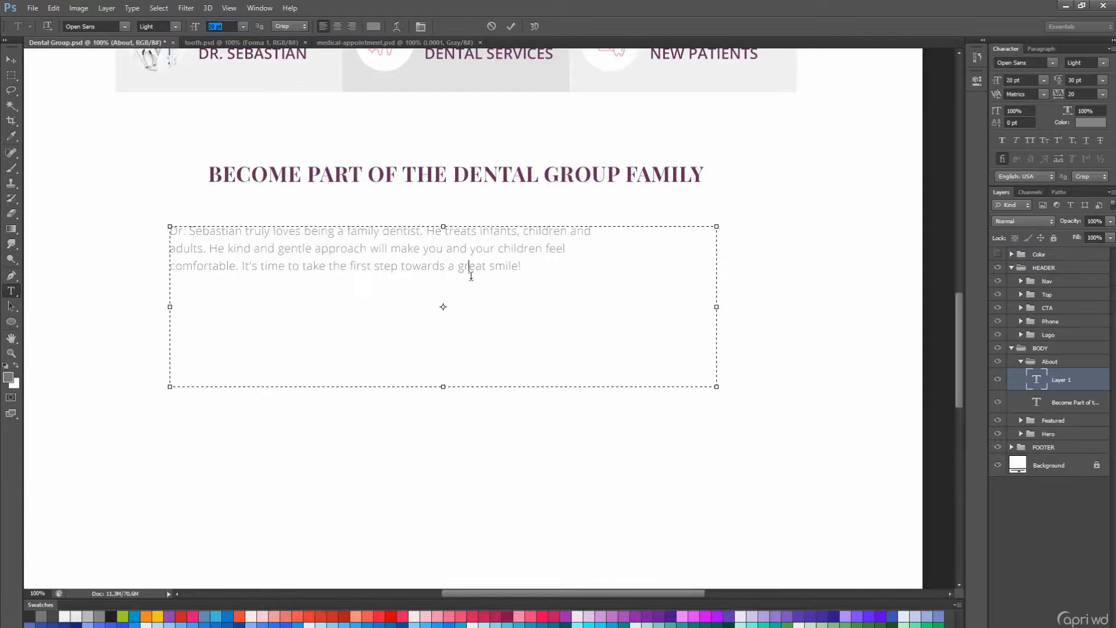
{"action": "key", "text": "Return"}
Centre-align the About paragraph's text and increase its leading to 38 pt.
{"action": "left_click", "coordinate": [337, 26]}
{"action": "key", "text": "alt+Down"}
{"action": "key", "text": "alt+Down"}
{"action": "key", "text": "alt+Down"}
{"action": "key", "text": "alt+Down"}
{"action": "key", "text": "ctrl+Return"}
{"action": "key", "text": "v"}
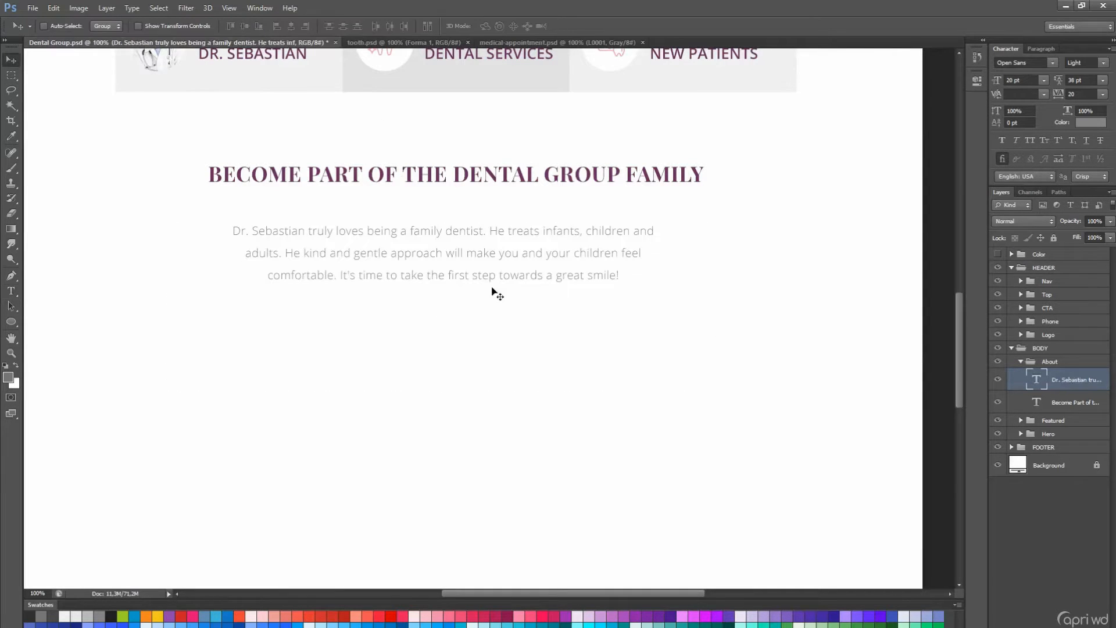
Centre the paragraph horizontally on the page and tighten the vertical spacing between it and the About heading.
{"action": "key", "text": "ctrl+a"}
{"action": "left_click", "coordinate": [291, 26]}
{"action": "key", "text": "ctrl+d"}
{"action": "left_click_drag", "start_coordinate": [536, 254], "coordinate": [544, 292]}
{"action": "left_click_drag", "start_coordinate": [554, 309], "coordinate": [554, 295]}
{"action": "left_click", "coordinate": [1039, 402], "text": "shift"}
{"action": "left_click_drag", "start_coordinate": [705, 318], "coordinate": [697, 350]}
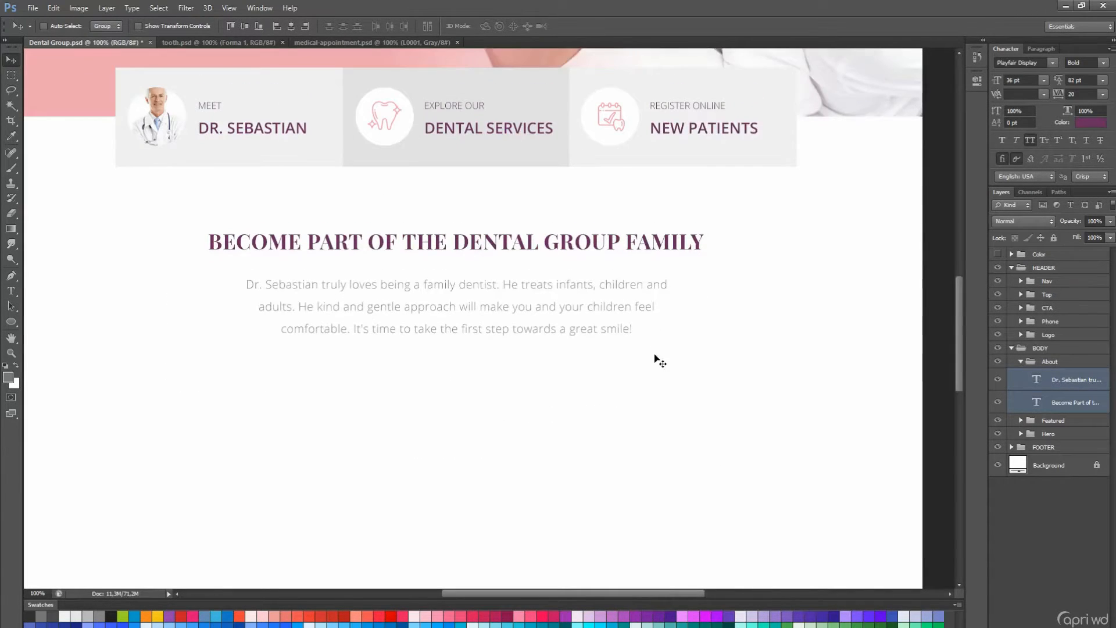
{"action": "left_click_drag", "start_coordinate": [650, 273], "coordinate": [645, 403]}
Turn off all caps for the About heading and set its size to 48 pt.
{"action": "key", "text": "t"}
{"action": "left_click", "coordinate": [604, 434]}
{"action": "key", "text": "ctrl+Return"}
{"action": "left_click_drag", "start_coordinate": [562, 381], "coordinate": [561, 426]}
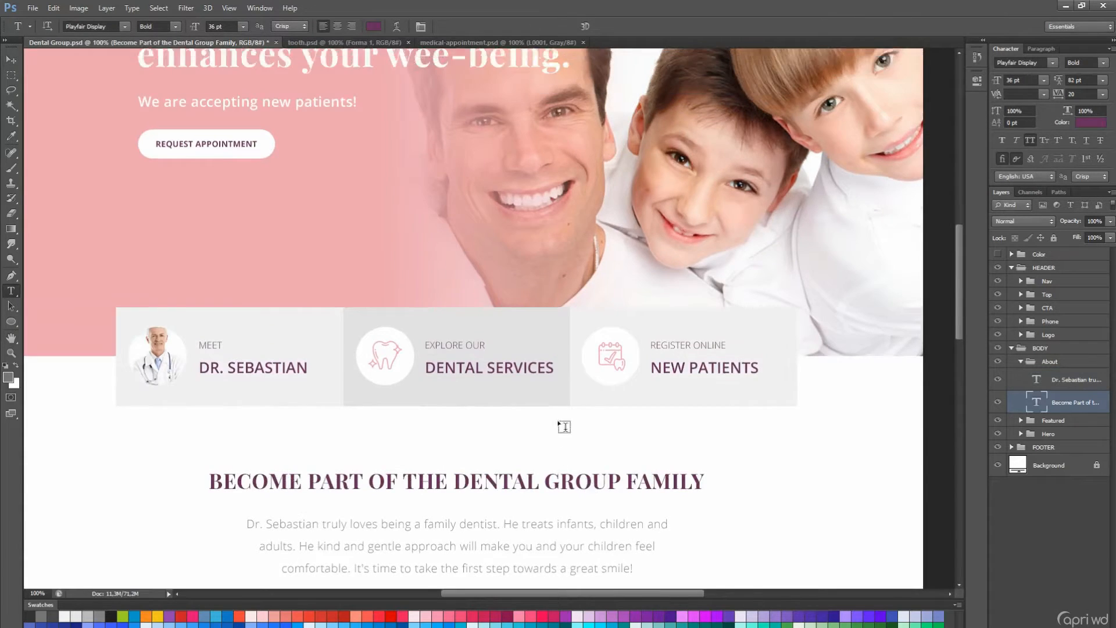
{"action": "mouse_move", "coordinate": [506, 254]}
{"action": "left_mouse_down"}
{"action": "mouse_move", "coordinate": [499, 220]}
{"action": "mouse_move", "coordinate": [510, 242]}
{"action": "left_mouse_up"}
{"action": "left_click", "coordinate": [1030, 140]}
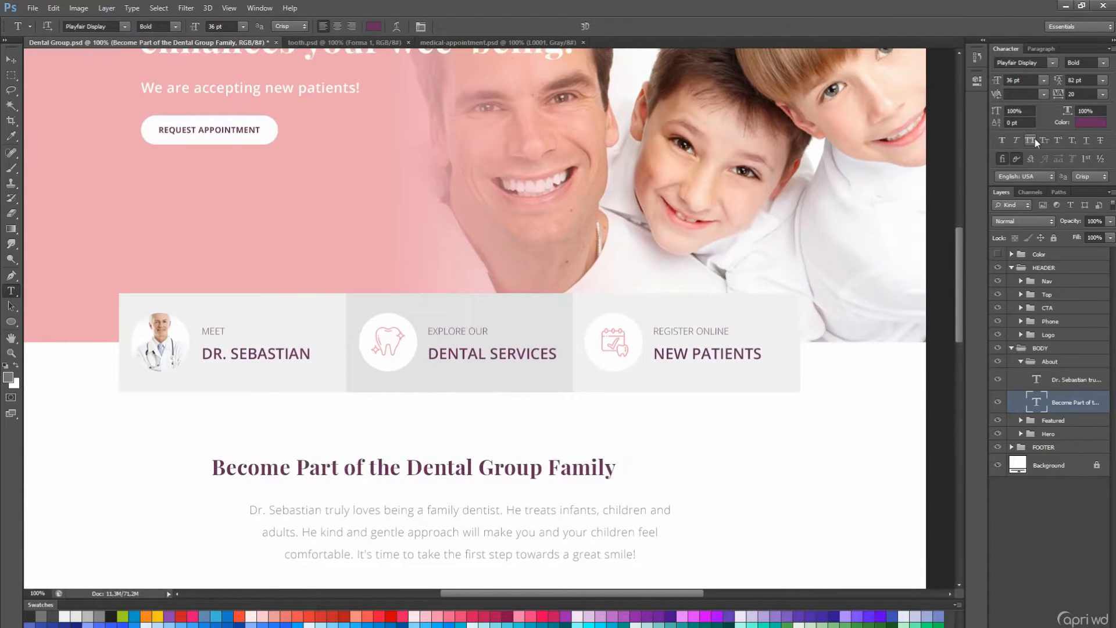
{"action": "left_click", "coordinate": [243, 27]}
{"action": "left_click", "coordinate": [243, 193]}
Centre the enlarged About heading horizontally on the canvas.
{"action": "left_click", "coordinate": [11, 60]}
{"action": "key", "text": "ctrl+a"}
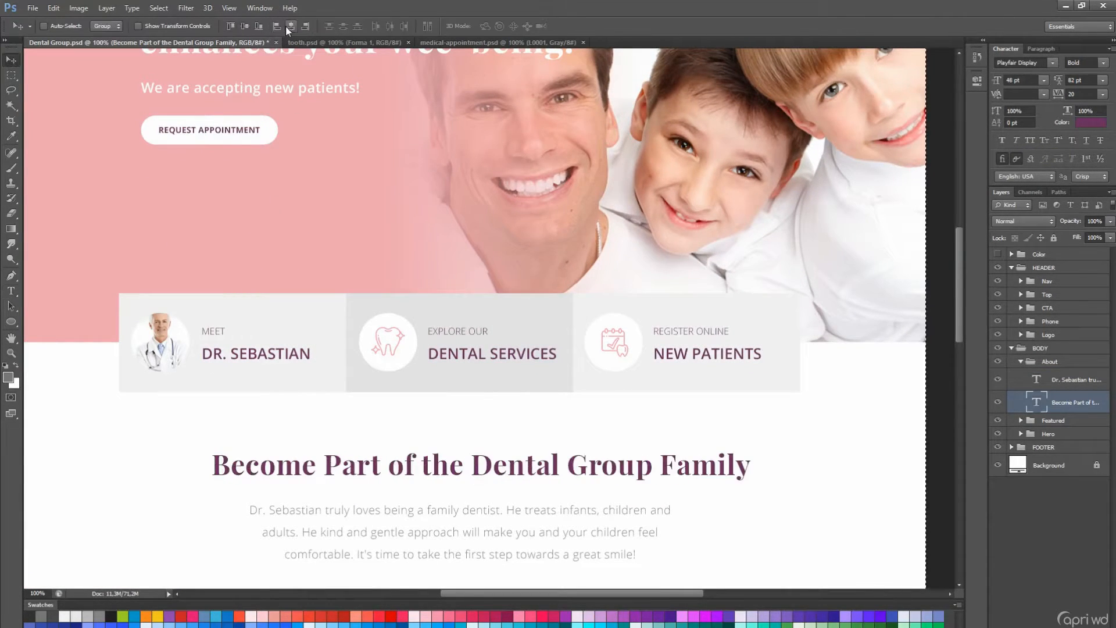
{"action": "left_click", "coordinate": [291, 26]}
{"action": "key", "text": "ctrl+d"}
{"action": "scroll", "coordinate": [581, 262], "scroll_direction": "down", "scroll_amount": 3}
Move the paragraph slightly down and the heading slightly up to widen the gap between them.
{"action": "left_click", "coordinate": [1067, 381]}
{"action": "scroll", "coordinate": [755, 367], "scroll_direction": "down", "scroll_amount": 1}
{"action": "left_click_drag", "start_coordinate": [650, 358], "coordinate": [651, 368]}
{"action": "left_click", "coordinate": [1066, 398], "text": "shift"}
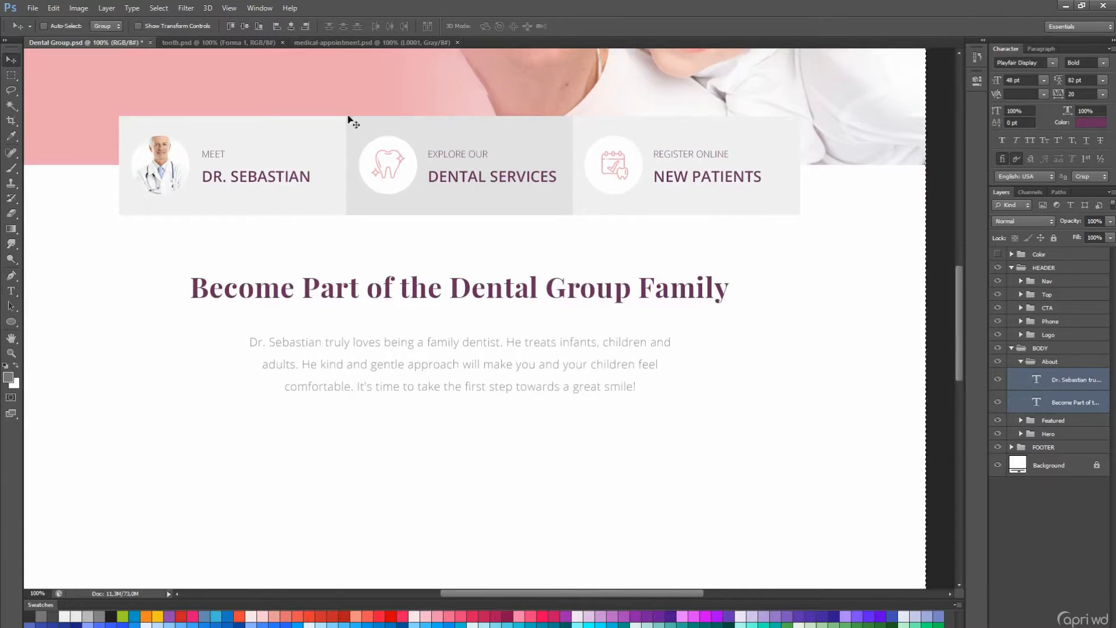
{"action": "key", "text": "ctrl+s"}
{"action": "left_click", "coordinate": [1066, 401]}
{"action": "left_click_drag", "start_coordinate": [807, 392], "coordinate": [807, 384]}
Draw a short, thin divider rectangle between the About heading and paragraph, coloured light grey and centred.
{"action": "key", "text": "u"}
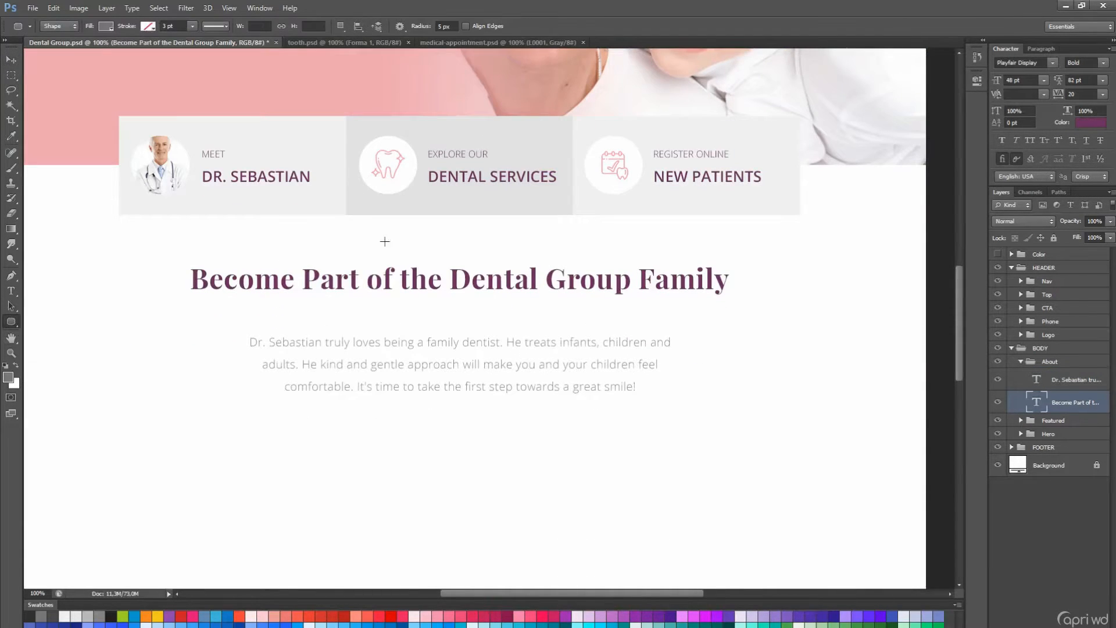
{"action": "left_click_drag", "start_coordinate": [420, 308], "coordinate": [451, 308]}
{"action": "key", "text": "v"}
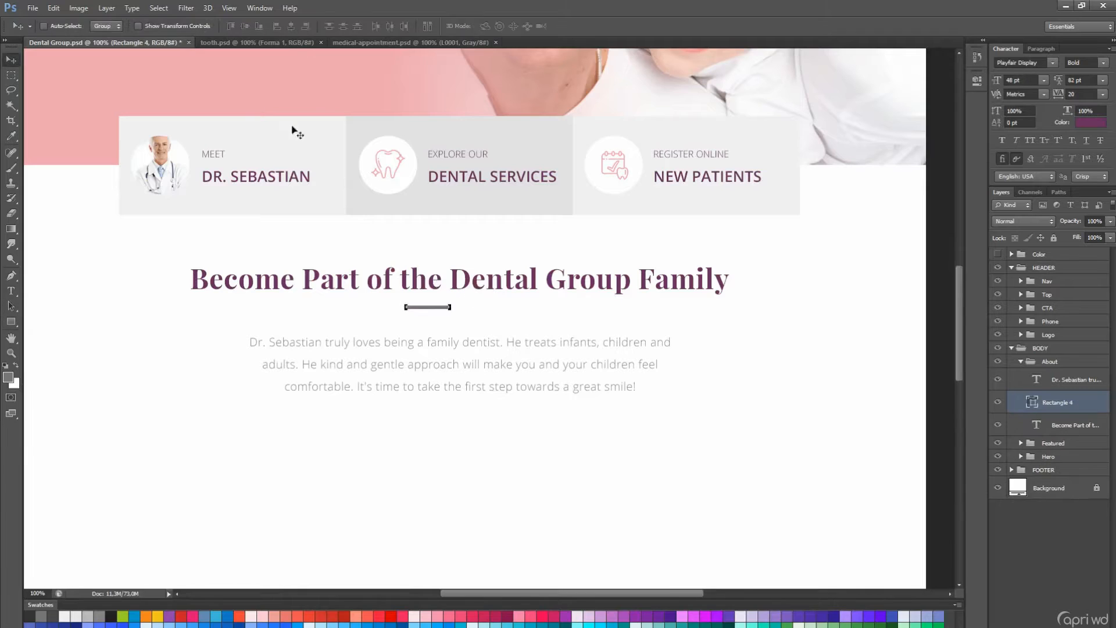
{"action": "double_click", "coordinate": [1032, 402]}
{"action": "left_click", "coordinate": [510, 200]}
{"action": "key", "text": "Return"}
{"action": "key", "text": "v"}
{"action": "key", "text": "shift+Down"}
Shift the About paragraph down one large nudge to even out the spacing around the divider.
{"action": "left_click", "coordinate": [1053, 421]}
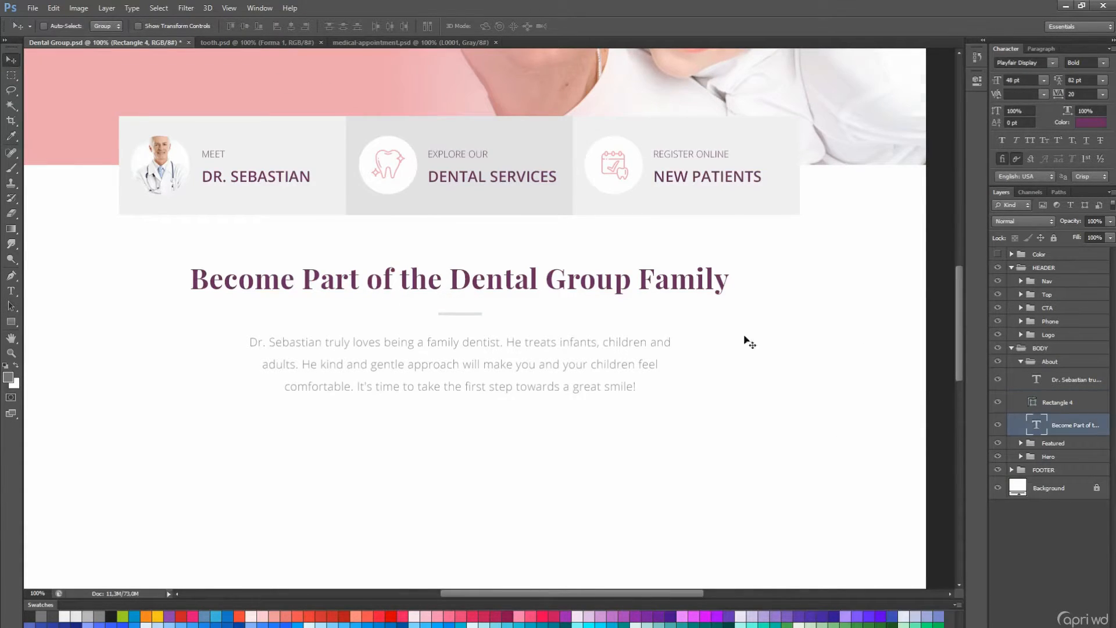
{"action": "scroll", "coordinate": [749, 343], "scroll_direction": "down", "scroll_amount": 1}
{"action": "key", "text": "shift+Down"}
{"action": "key", "text": "shift+Up"}
{"action": "left_click", "coordinate": [1057, 377]}
{"action": "key", "text": "shift+Down"}
{"action": "key", "text": "space"}
{"action": "left_click_drag", "start_coordinate": [712, 338], "coordinate": [717, 376]}
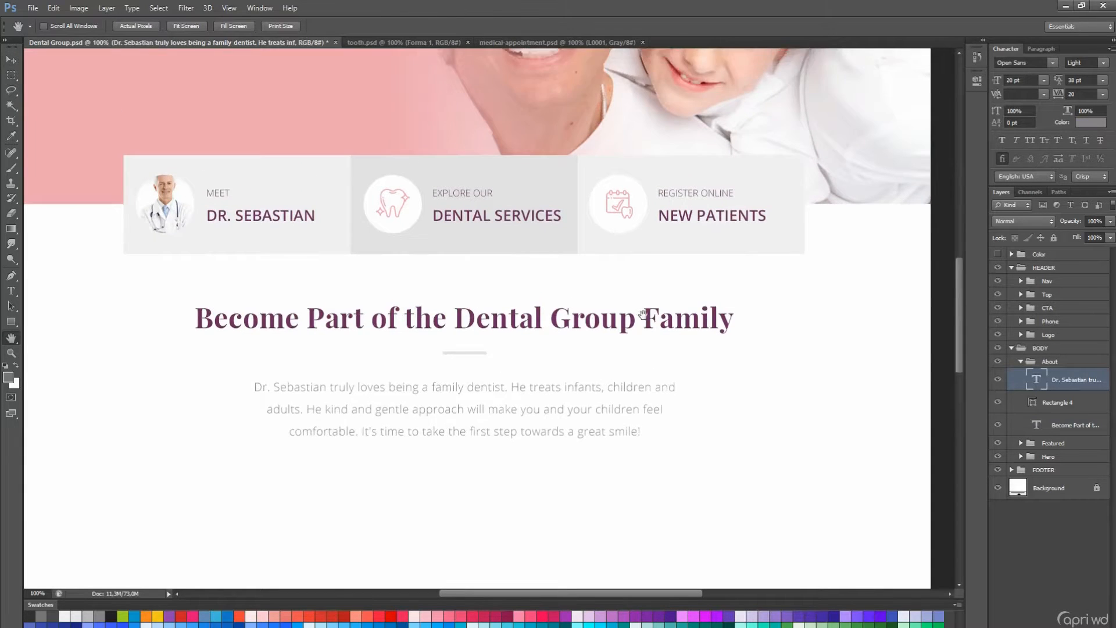
{"action": "left_click_drag", "start_coordinate": [725, 317], "coordinate": [723, 326]}
{"action": "scroll", "coordinate": [677, 327], "scroll_direction": "down", "scroll_amount": 3}
Duplicate the header's Request Appointment button group into the About group and centre it below the paragraph.
{"action": "left_click_drag", "start_coordinate": [581, 285], "coordinate": [559, 320]}
{"action": "left_click", "coordinate": [1039, 308]}
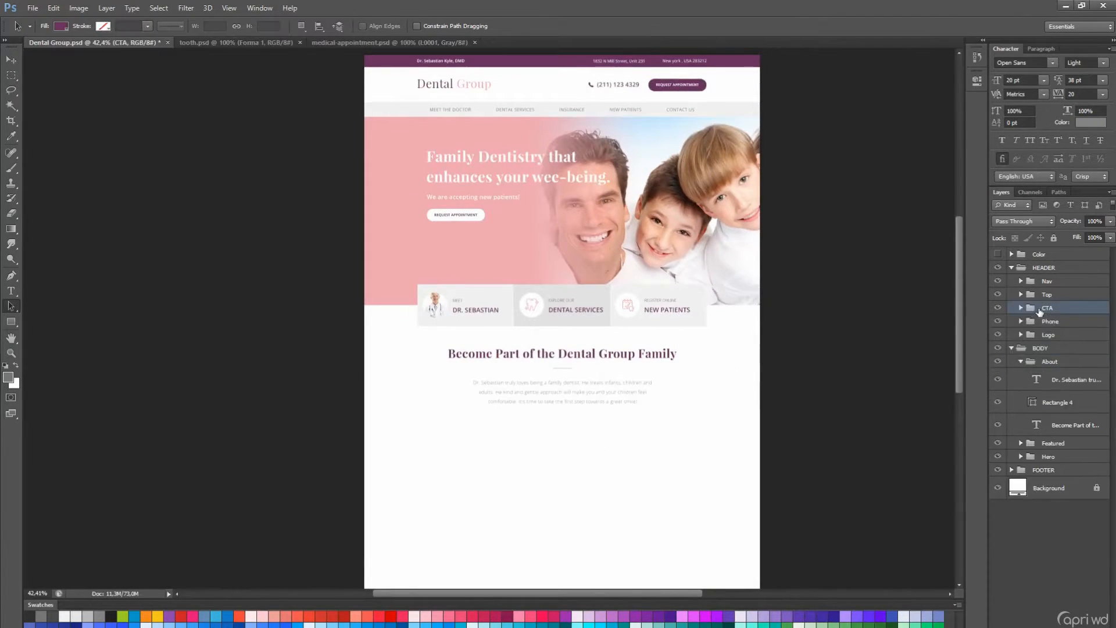
{"action": "left_click_drag", "start_coordinate": [1053, 365], "coordinate": [1050, 364]}
{"action": "key", "text": "v"}
{"action": "left_click_drag", "start_coordinate": [710, 149], "coordinate": [606, 493]}
{"action": "key", "text": "ctrl+a"}
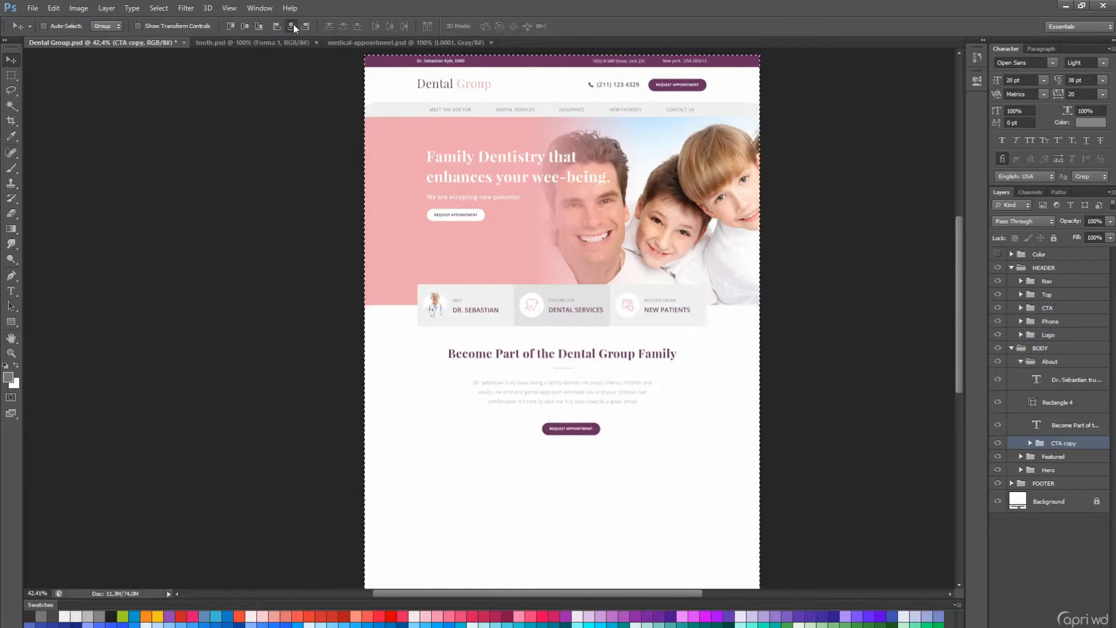
{"action": "left_click", "coordinate": [291, 26]}
{"action": "key", "text": "ctrl+d"}
Fine-tune the vertical position of the copied Request Appointment button beneath the paragraph.
{"action": "scroll", "coordinate": [725, 380], "scroll_direction": "down", "scroll_amount": 2}
{"action": "key", "text": "ctrl+1"}
{"action": "left_click_drag", "start_coordinate": [725, 381], "coordinate": [618, 418]}
{"action": "left_click_drag", "start_coordinate": [623, 407], "coordinate": [625, 362]}
{"action": "left_click_drag", "start_coordinate": [615, 333], "coordinate": [573, 387]}
{"action": "key", "text": "Down"}
{"action": "key", "text": "Down"}
{"action": "key", "text": "Down"}
{"action": "key", "text": "Down"}
{"action": "key", "text": "Down"}
{"action": "scroll", "coordinate": [584, 388], "scroll_direction": "down", "scroll_amount": 3}
{"action": "scroll", "coordinate": [584, 389], "scroll_direction": "up", "scroll_amount": 2}
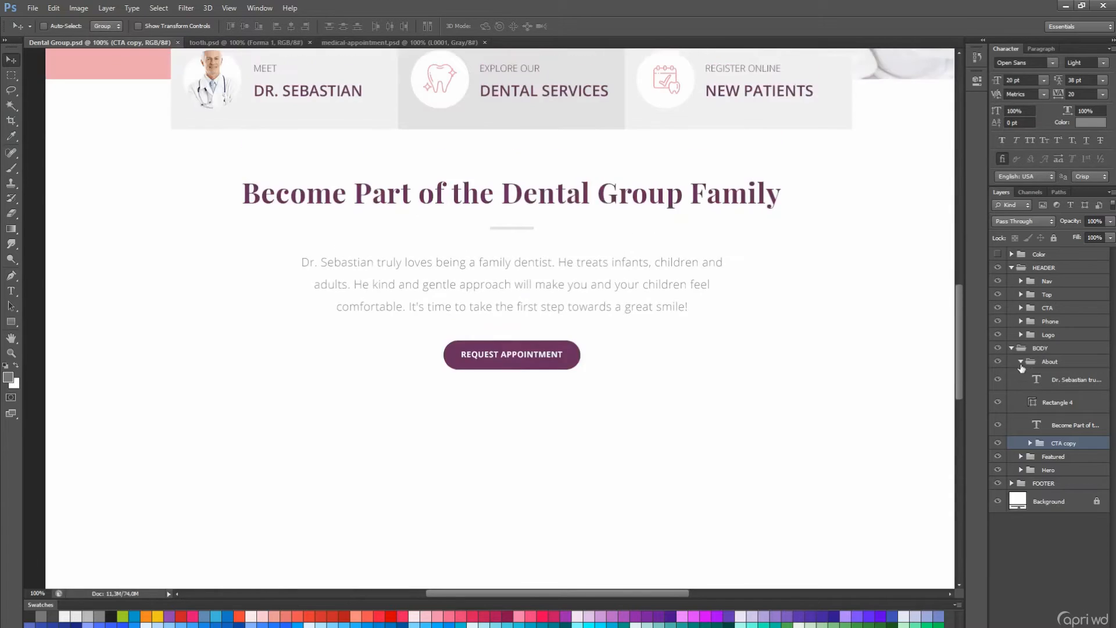
Move the whole About group slightly down to add space below the featured cards.
{"action": "left_click", "coordinate": [1021, 362]}
{"action": "left_click", "coordinate": [1050, 361]}
{"action": "scroll", "coordinate": [721, 302], "scroll_direction": "up", "scroll_amount": 1}
{"action": "left_click_drag", "start_coordinate": [721, 302], "coordinate": [721, 319]}
Create a layer group named Testimonial above the About group in BODY.
{"action": "scroll", "coordinate": [720, 319], "scroll_direction": "down", "scroll_amount": 1}
{"action": "scroll", "coordinate": [681, 177], "scroll_direction": "down", "scroll_amount": 6}
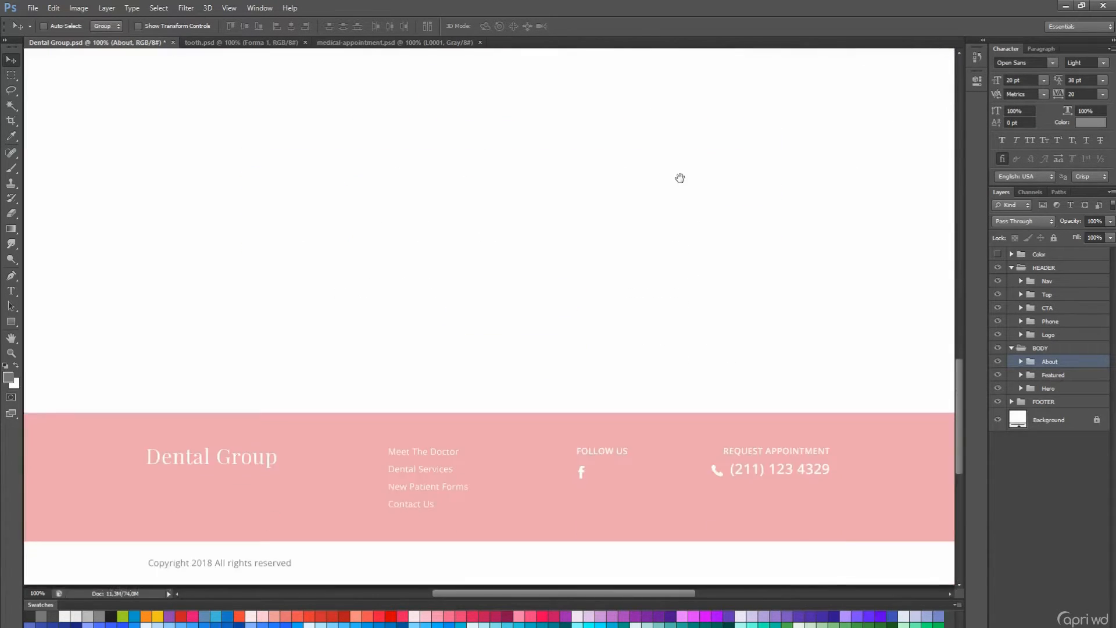
{"action": "scroll", "coordinate": [690, 286], "scroll_direction": "up", "scroll_amount": 7}
{"action": "scroll", "coordinate": [812, 361], "scroll_direction": "up", "scroll_amount": 3}
{"action": "key", "text": "ctrl+0"}
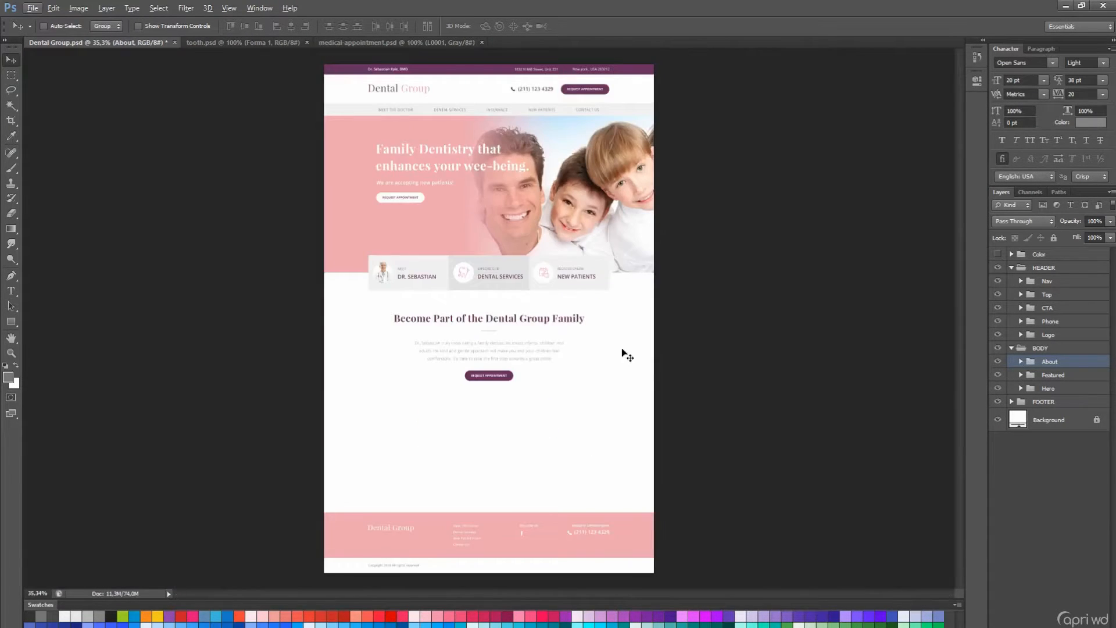
{"action": "key", "text": "ctrl+g"}
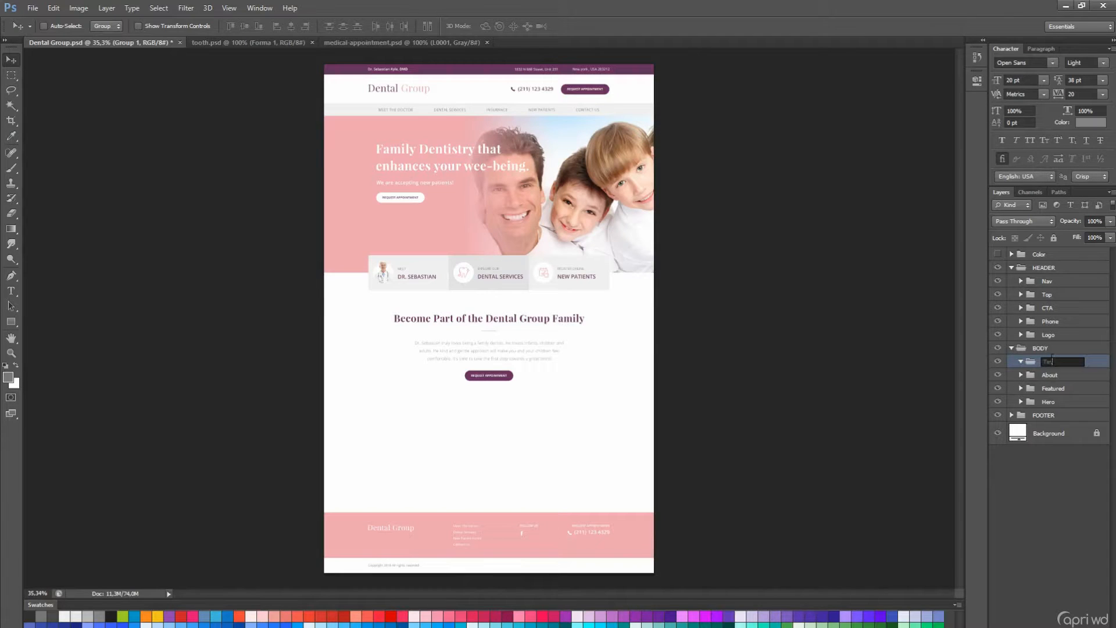
Draw a full-width rectangle below the About button and fill it with the layout's dark purple.
{"action": "left_click", "coordinate": [11, 321]}
{"action": "left_click_drag", "start_coordinate": [323, 396], "coordinate": [656, 488]}
{"action": "double_click", "coordinate": [1032, 379]}
{"action": "left_click", "coordinate": [505, 376]}
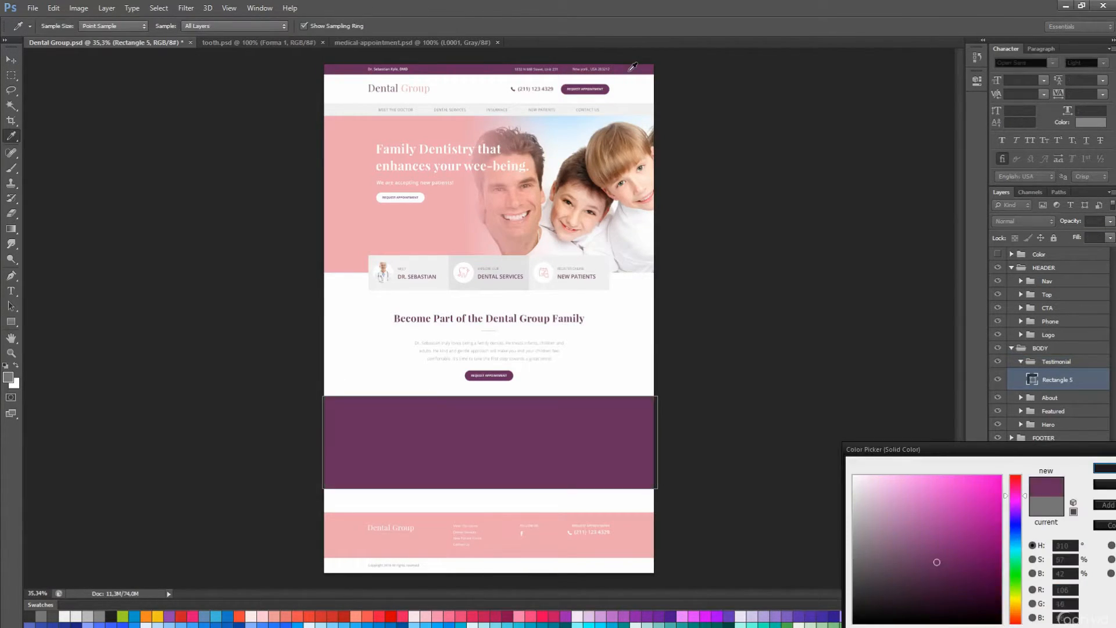
{"action": "key", "text": "Return"}
Move the FOOTER group up so it meets the bottom edge of the testimonial rectangle.
{"action": "key", "text": "v"}
{"action": "left_click_drag", "start_coordinate": [544, 363], "coordinate": [547, 240]}
{"action": "key", "text": "ctrl+z"}
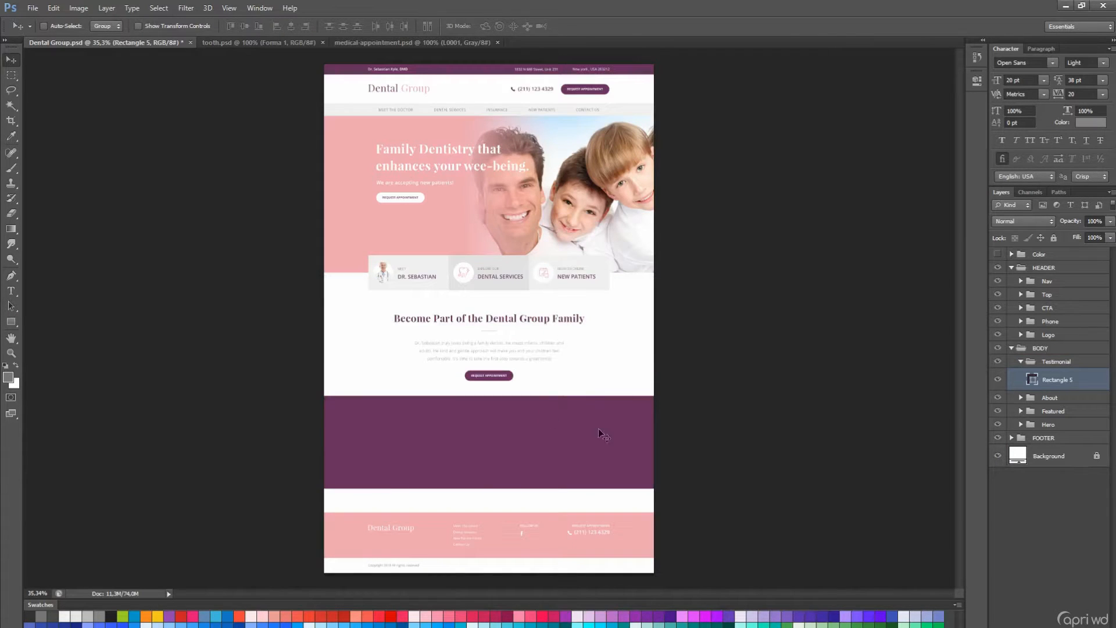
{"action": "left_click", "coordinate": [1048, 437]}
{"action": "left_click_drag", "start_coordinate": [527, 448], "coordinate": [532, 424]}
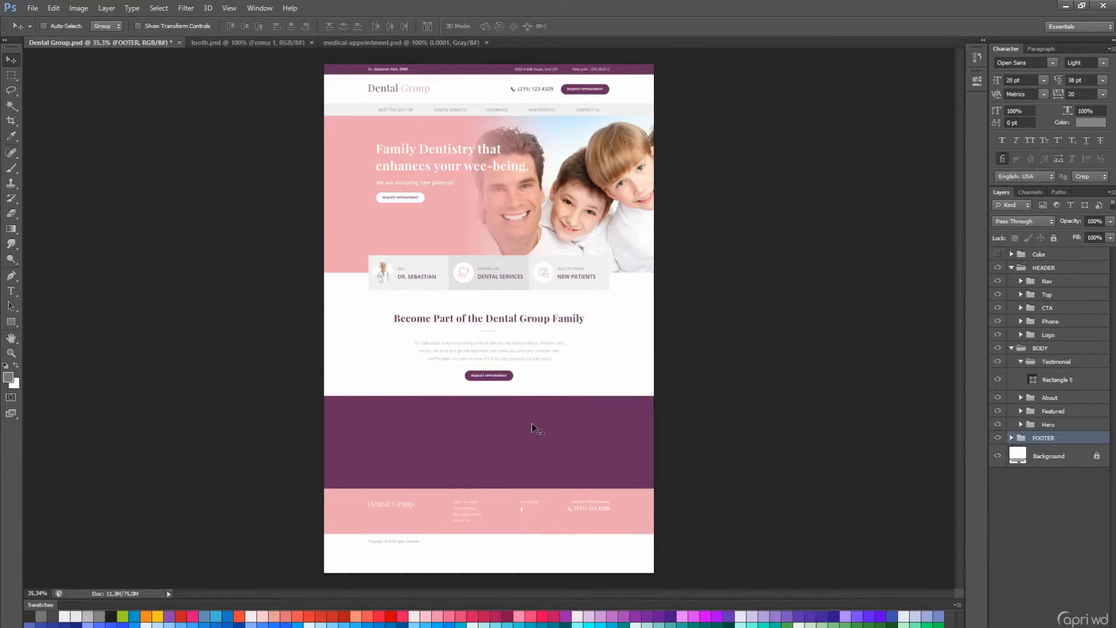
Crop the empty canvas below the footer and save the document.
{"action": "key", "text": "ctrl+1"}
{"action": "scroll", "coordinate": [533, 443], "scroll_direction": "down", "scroll_amount": 10}
{"action": "key", "text": "c"}
{"action": "left_click_drag", "start_coordinate": [503, 364], "coordinate": [490, 35]}
{"action": "key", "text": "Return"}
{"action": "key", "text": "ctrl+s"}
Recolour the testimonial rectangle with a light grey sampled from higher up in the layout.
{"action": "key", "text": "space"}
{"action": "key", "text": "a"}
{"action": "left_click", "coordinate": [639, 290]}
{"action": "double_click", "coordinate": [1033, 381]}
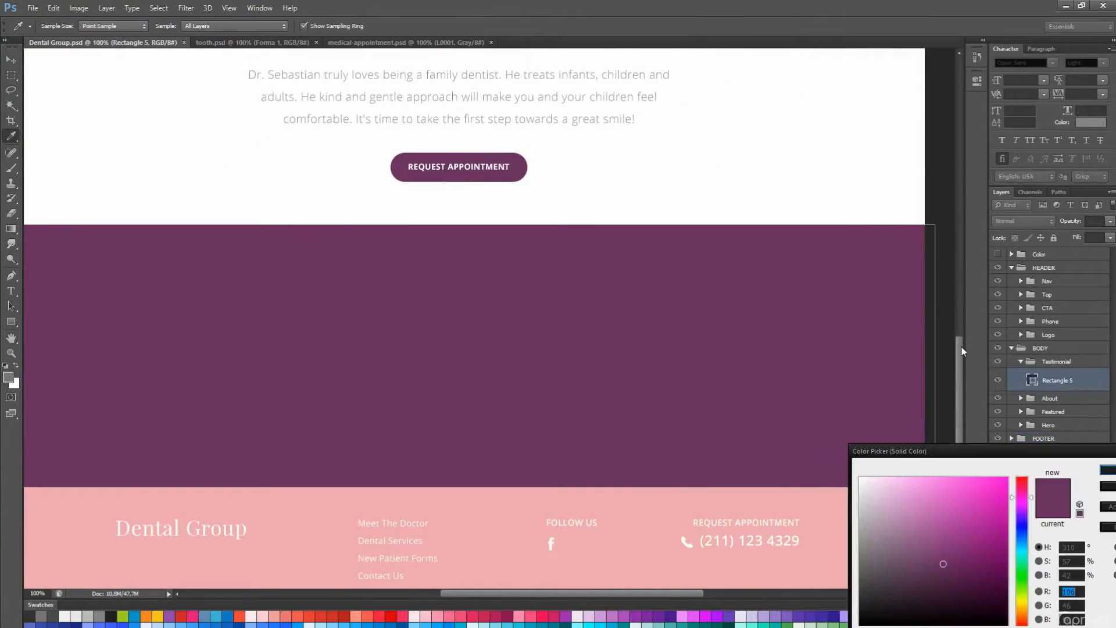
{"action": "left_click_drag", "start_coordinate": [960, 346], "coordinate": [940, 179]}
{"action": "left_click", "coordinate": [912, 170]}
{"action": "left_click_drag", "start_coordinate": [960, 224], "coordinate": [979, 387]}
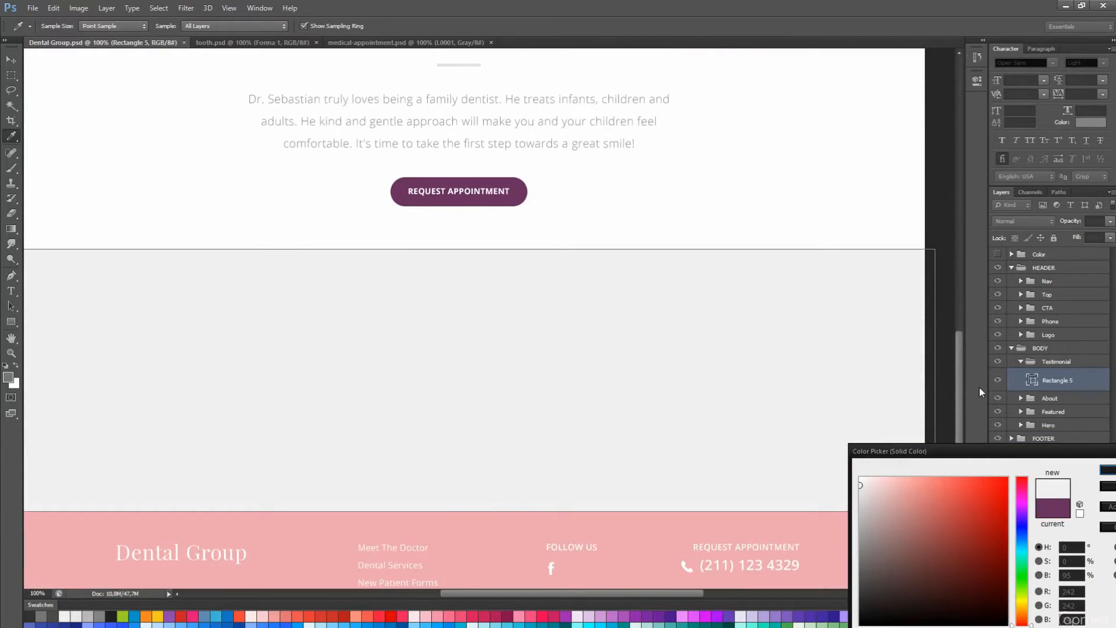
{"action": "key", "text": "Return"}
Add the heading "SEE WHAT PEOPLE ARE SAYING!" in the Testimonial group, using the About heading's Playfair Display Bold 48 pt style.
{"action": "scroll", "coordinate": [774, 329], "scroll_direction": "up", "scroll_amount": 3}
{"action": "scroll", "coordinate": [761, 337], "scroll_direction": "down", "scroll_amount": 2}
{"action": "key", "text": "t"}
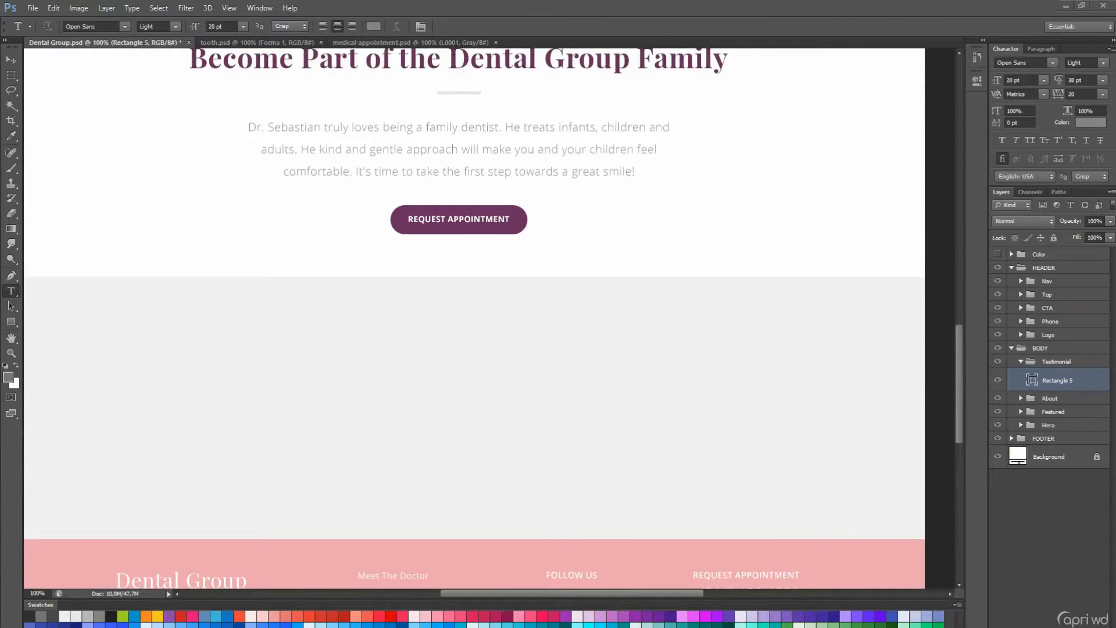
{"action": "left_click", "coordinate": [1056, 362]}
{"action": "key", "text": "t"}
{"action": "scroll", "coordinate": [581, 232], "scroll_direction": "up", "scroll_amount": 2}
{"action": "left_click", "coordinate": [432, 107]}
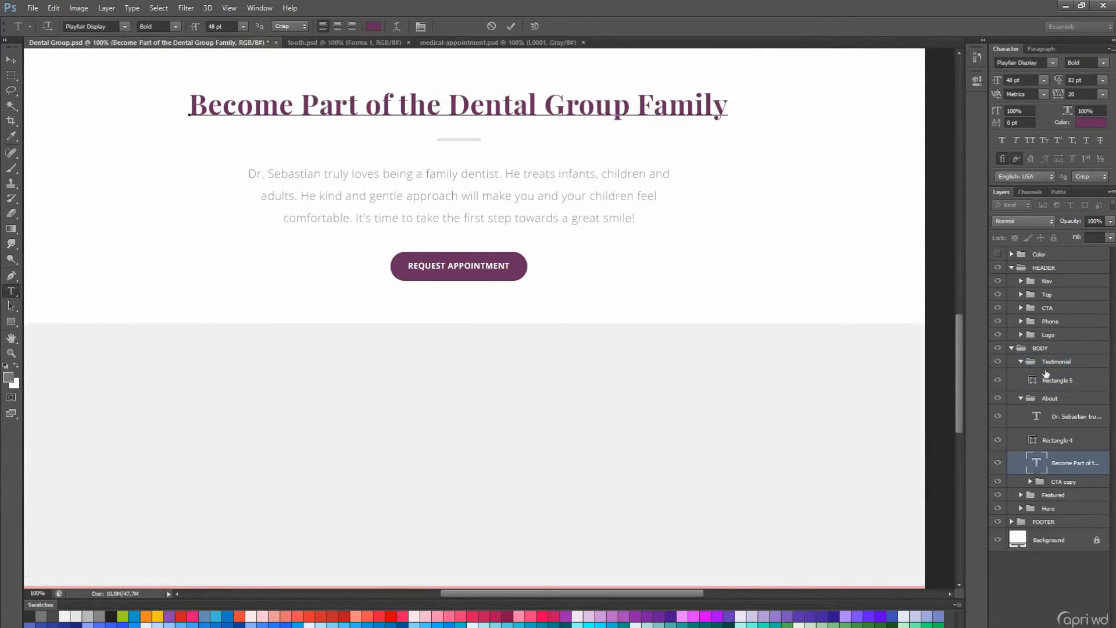
{"action": "left_click", "coordinate": [1021, 399]}
{"action": "left_click", "coordinate": [1052, 362]}
{"action": "left_click", "coordinate": [296, 370]}
{"action": "type", "text": "SEE WHAT PEOPLE ARE SAYING!"}
{"action": "left_click_drag", "start_coordinate": [469, 442], "coordinate": [417, 470]}
Replace the testimonial heading's text with the title-case version "See What People Are Saying!".
{"action": "key", "text": "ctrl+a"}
{"action": "scroll", "coordinate": [459, 412], "scroll_direction": "up", "scroll_amount": 3}
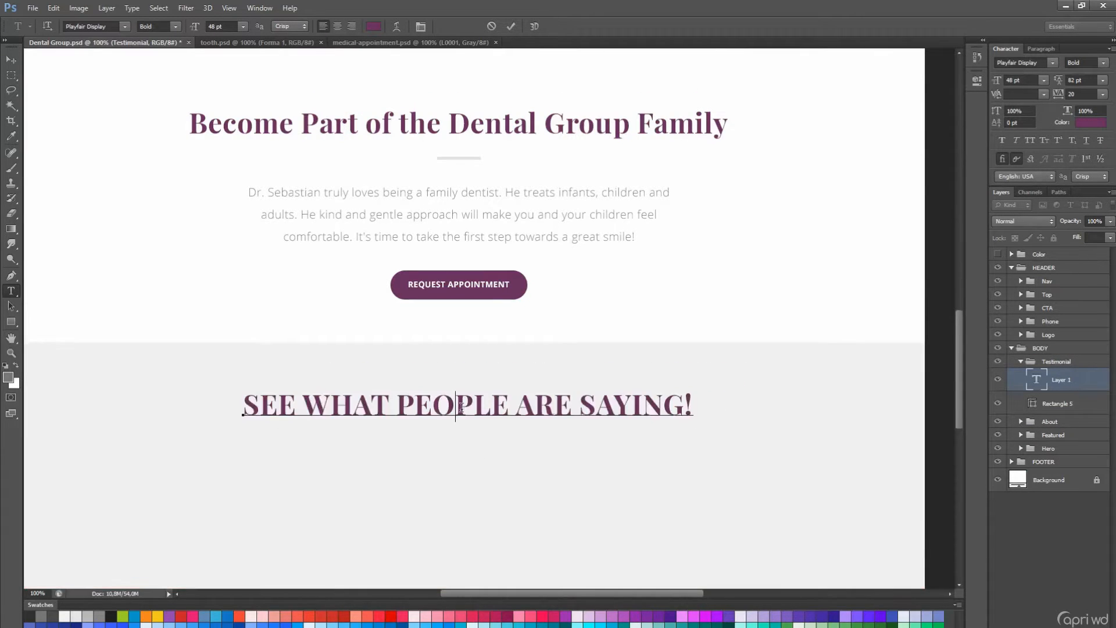
{"action": "type", "text": "See What People"}
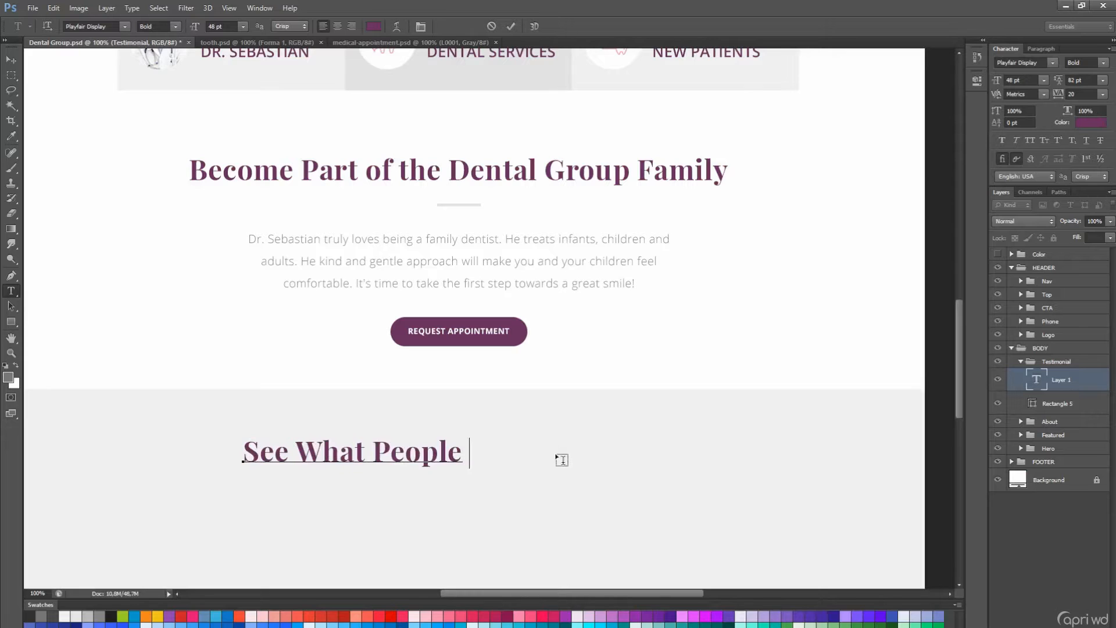
{"action": "type", "text": "!"}
{"action": "key", "text": "ctrl+Return"}
{"action": "key", "text": "v"}
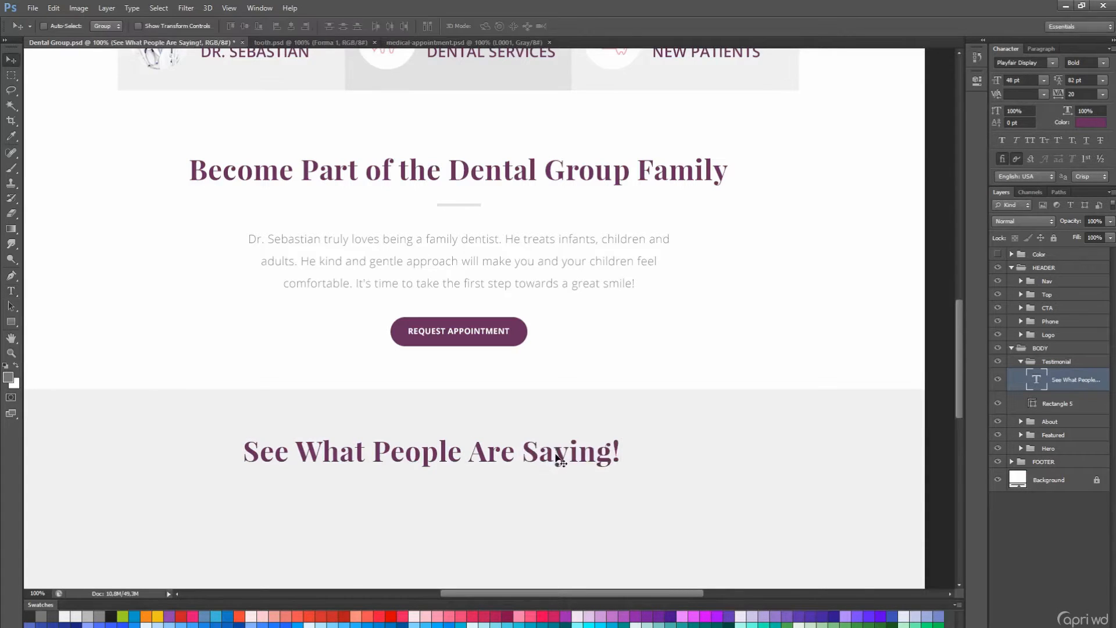
Centre the testimonial heading horizontally and move it slightly down within the grey band.
{"action": "key", "text": "ctrl+a"}
{"action": "left_click", "coordinate": [292, 27]}
{"action": "key", "text": "ctrl+d"}
{"action": "scroll", "coordinate": [563, 340], "scroll_direction": "down", "scroll_amount": 5}
{"action": "left_click_drag", "start_coordinate": [564, 340], "coordinate": [565, 348]}
{"action": "scroll", "coordinate": [568, 350], "scroll_direction": "up", "scroll_amount": 1}
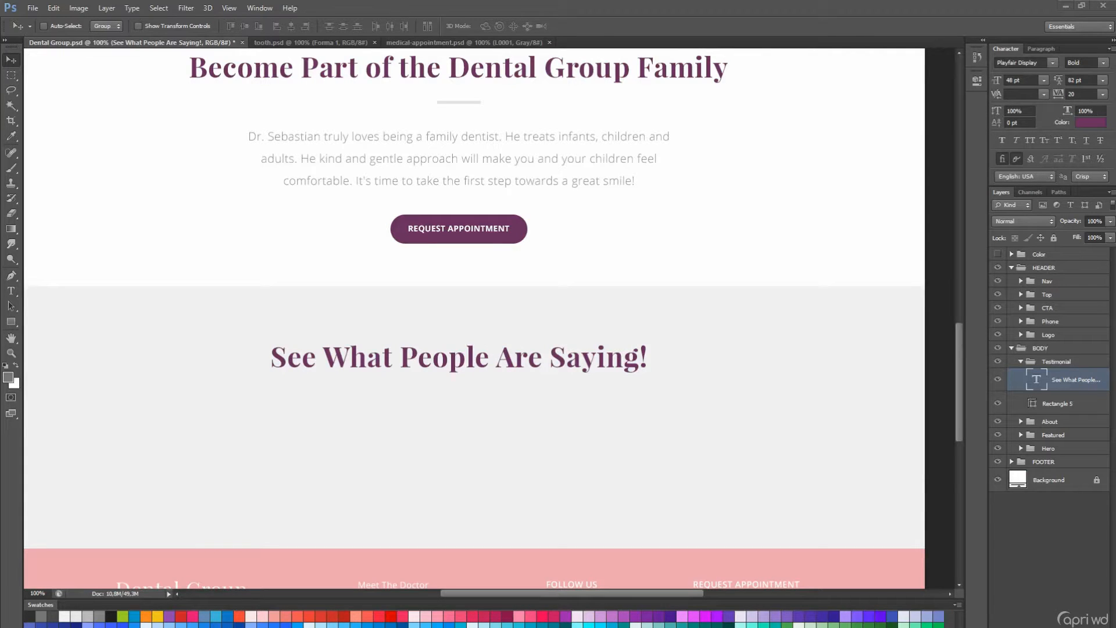
Add a text box under the testimonial heading in the About paragraph's style with the quote beginning "I used to be so scared to go to the dentist".
{"action": "scroll", "coordinate": [568, 350], "scroll_direction": "up", "scroll_amount": 1}
{"action": "key", "text": "t"}
{"action": "left_click", "coordinate": [533, 180]}
{"action": "key", "text": "ctrl+Return"}
{"action": "left_click", "coordinate": [1056, 361]}
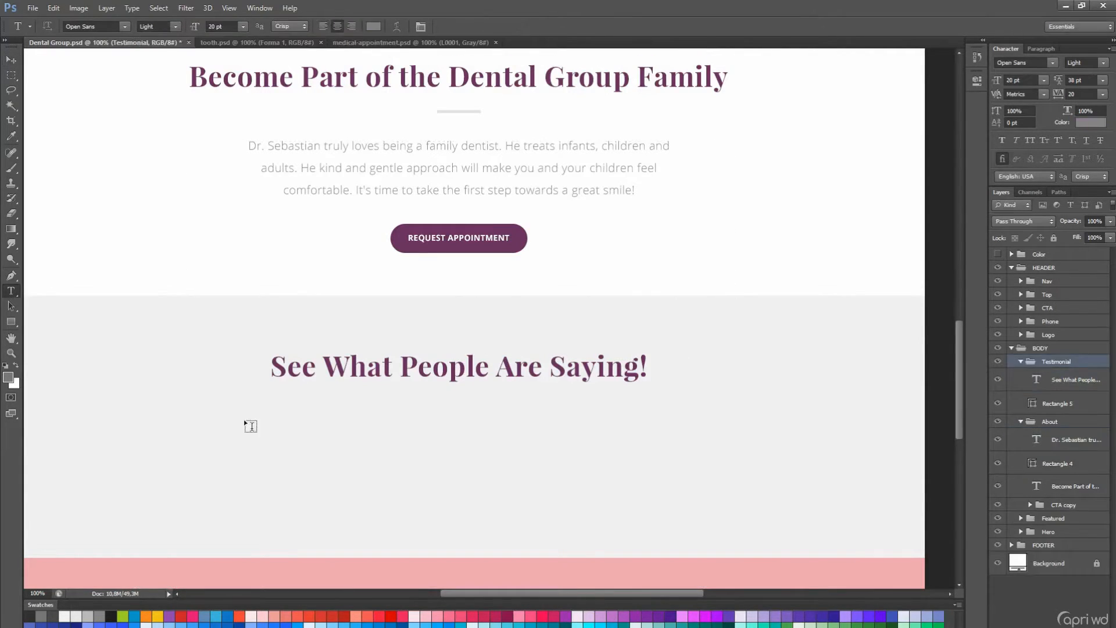
{"action": "left_click_drag", "start_coordinate": [222, 415], "coordinate": [713, 539]}
{"action": "type", "text": "\"I used to be so scared to go to the dentist, but Dr. Sebastian changed my whole opinion on that!\""}
Set the testimonial quote's font style to Light Italic.
{"action": "key", "text": "ctrl+a"}
{"action": "left_click", "coordinate": [179, 26]}
{"action": "left_click", "coordinate": [168, 48]}
{"action": "left_click", "coordinate": [387, 466]}
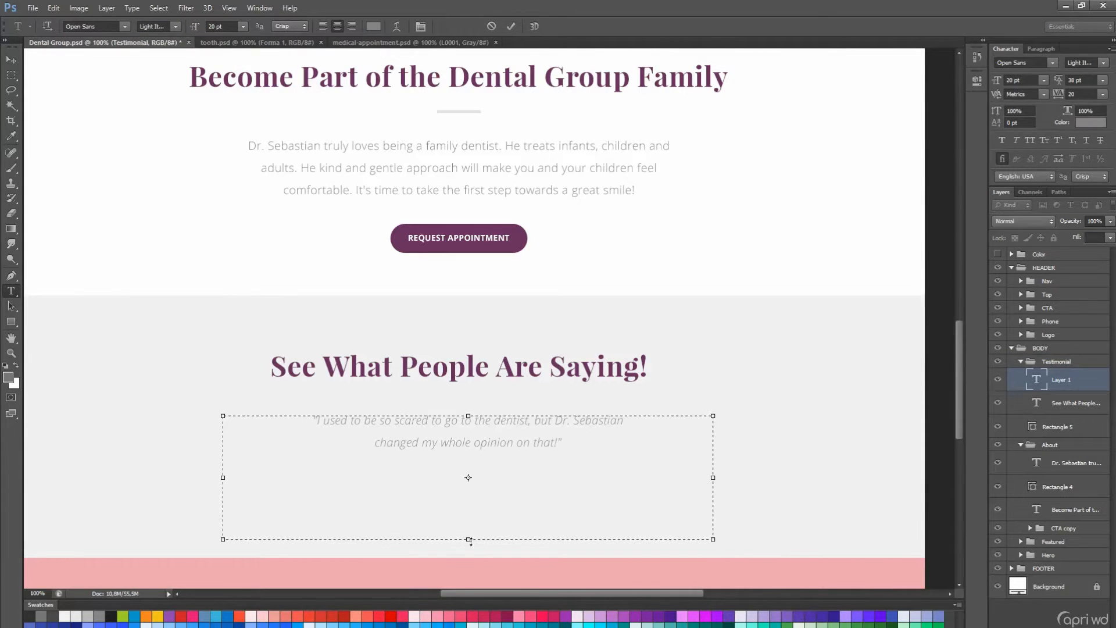
Centre the testimonial quote horizontally under its heading.
{"action": "left_click", "coordinate": [1067, 387]}
{"action": "key", "text": "v"}
{"action": "key", "text": "ctrl+a"}
{"action": "left_click", "coordinate": [291, 27]}
{"action": "key", "text": "ctrl+d"}
Add a two-line attribution under the quote with the reviewer's name and "New York, USA", in the Semibold style.
{"action": "scroll", "coordinate": [471, 399], "scroll_direction": "down", "scroll_amount": 1}
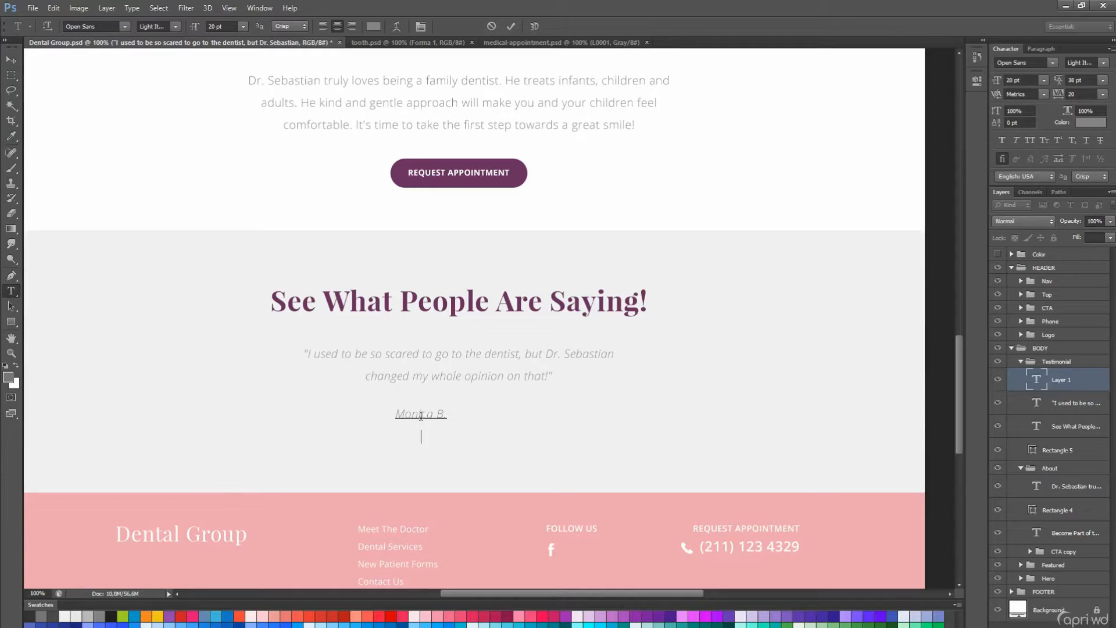
{"action": "scroll", "coordinate": [421, 415], "scroll_direction": "up", "scroll_amount": 1}
{"action": "mouse_move", "coordinate": [958, 393]}
{"action": "left_mouse_down"}
{"action": "mouse_move", "coordinate": [947, 194]}
{"action": "mouse_move", "coordinate": [953, 385]}
{"action": "left_mouse_up"}
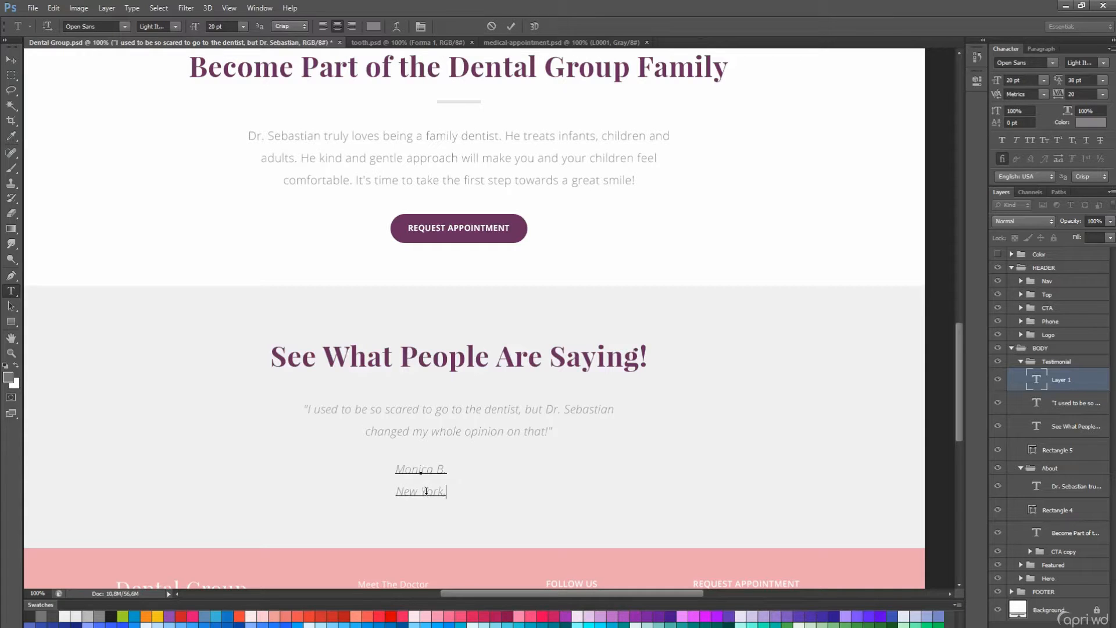
{"action": "key", "text": "ctrl+Return"}
{"action": "left_click", "coordinate": [174, 26]}
{"action": "left_click", "coordinate": [176, 92]}
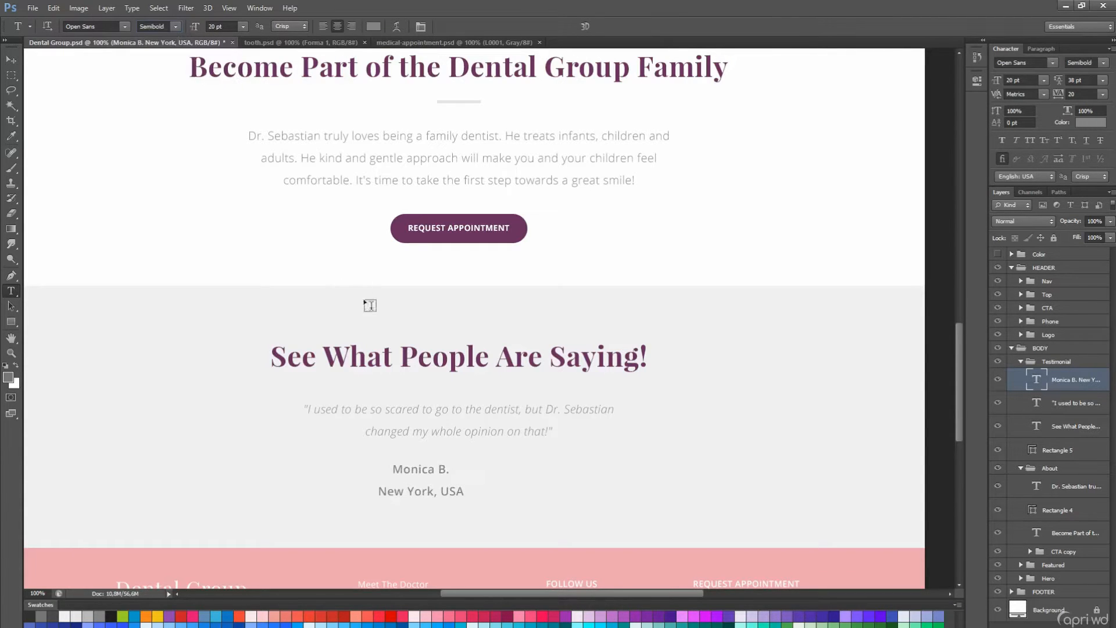
Tighten the attribution's line spacing to 28 pt.
{"action": "key", "text": "ctrl+a"}
{"action": "key", "text": "alt+Up"}
{"action": "key", "text": "alt+Up"}
{"action": "key", "text": "alt+Up"}
{"action": "key", "text": "alt+Up"}
{"action": "key", "text": "alt+Up"}
{"action": "key", "text": "ctrl+Return"}
{"action": "key", "text": "v"}
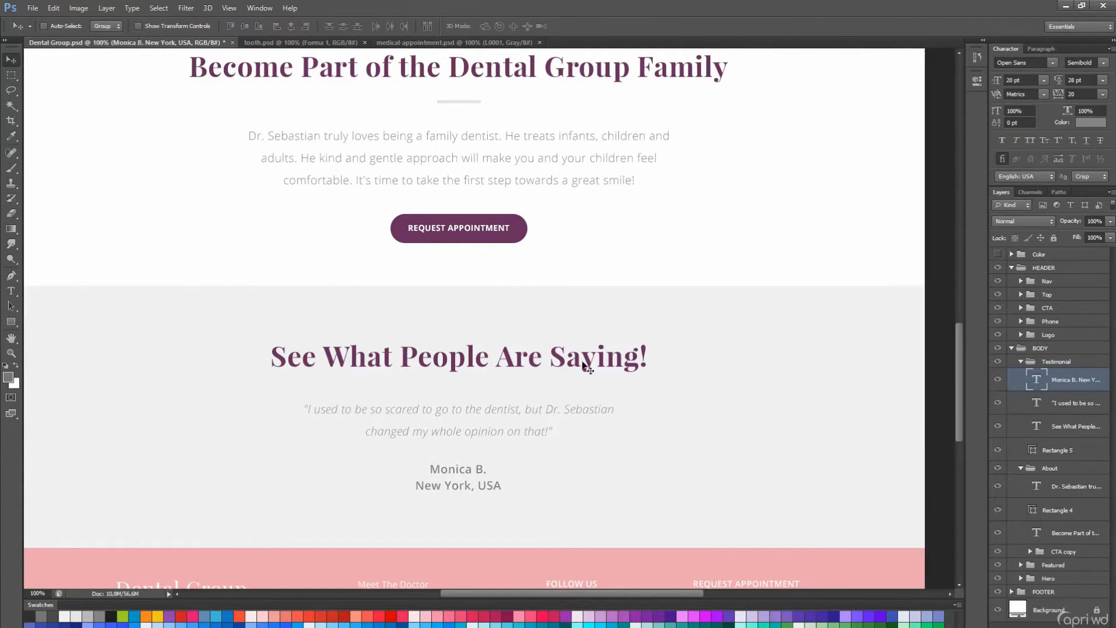
Centre the attribution beneath the quote and set its font size to 15 pt.
{"action": "scroll", "coordinate": [586, 366], "scroll_direction": "down", "scroll_amount": 2}
{"action": "key", "text": "t"}
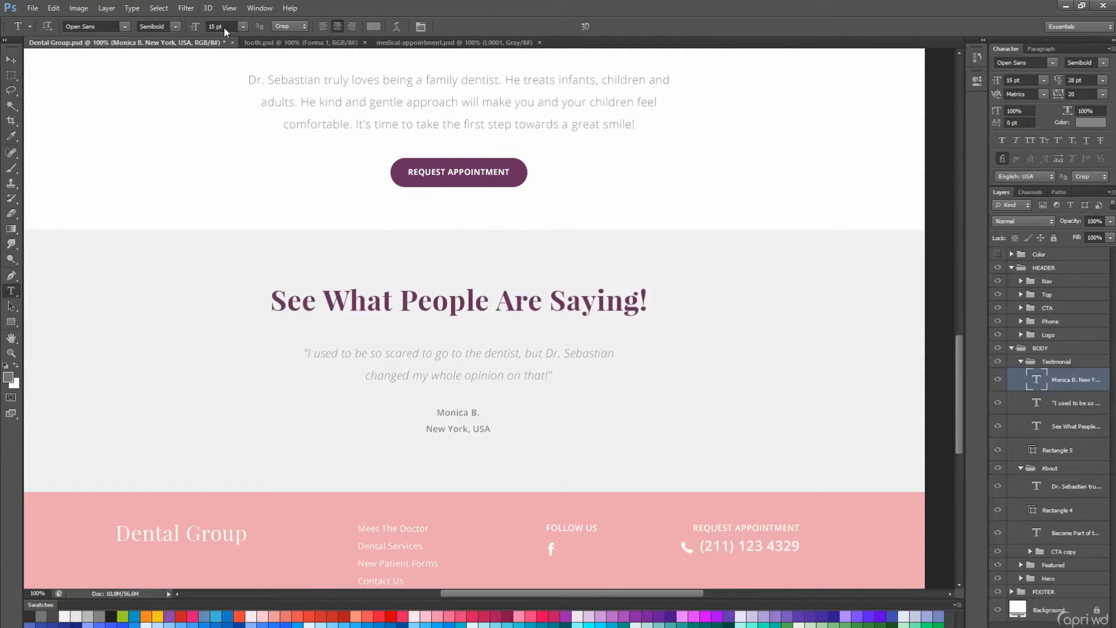
{"action": "left_click", "coordinate": [446, 376]}
{"action": "scroll", "coordinate": [465, 291], "scroll_direction": "down", "scroll_amount": 2}
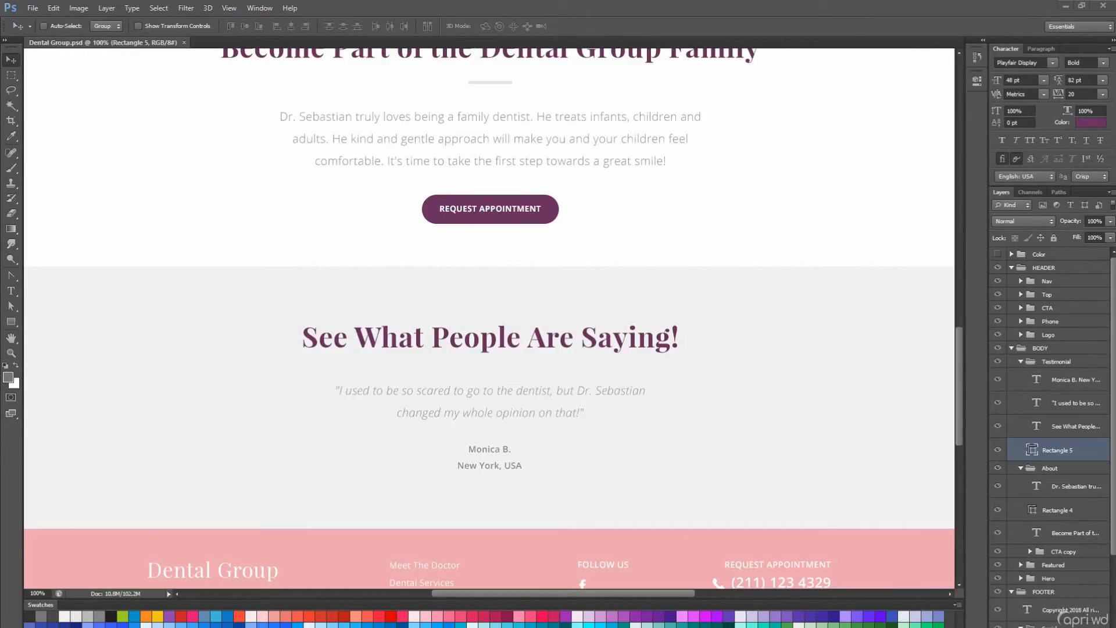
Hide the grey testimonial background and add two overlapping pale blue wave shapes behind the testimonial text.
{"action": "left_click", "coordinate": [997, 450]}
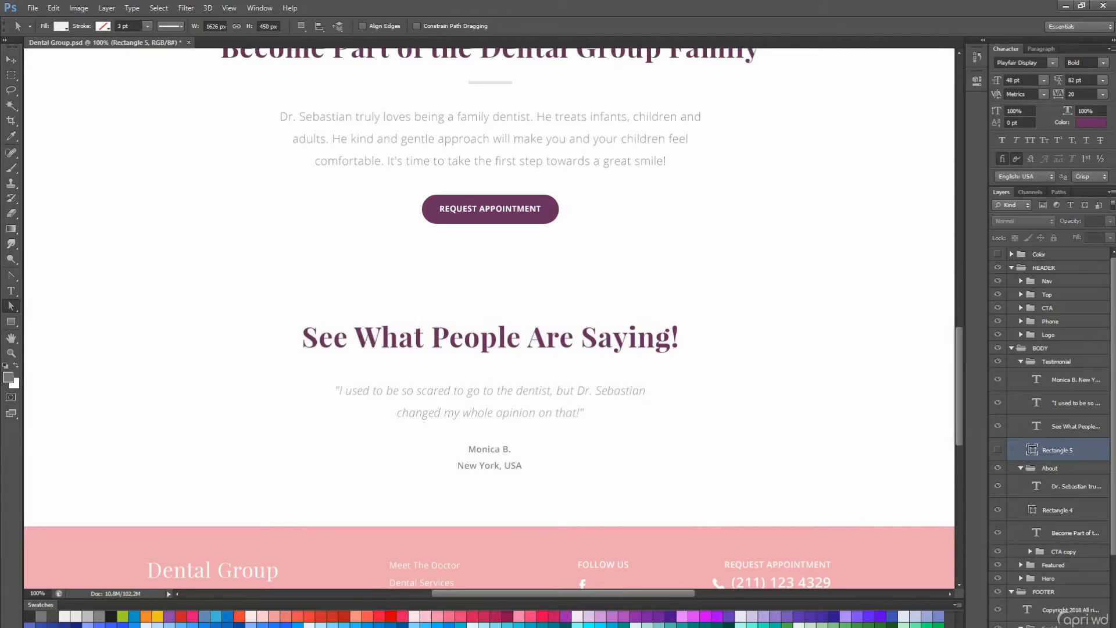
{"action": "left_click_drag", "start_coordinate": [273, 429], "coordinate": [137, 399]}
{"action": "left_click", "coordinate": [1030, 498]}
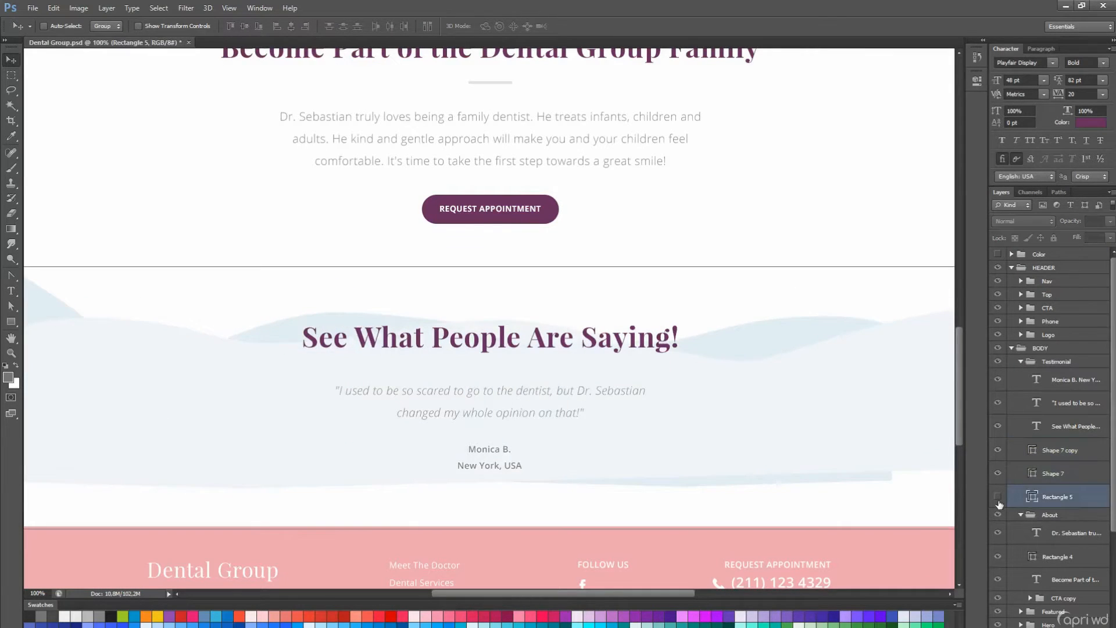
Show the grey background rectangle again, stack it above the wave shapes and move it down about 187 px.
{"action": "left_click", "coordinate": [998, 497]}
{"action": "left_click_drag", "start_coordinate": [1045, 458], "coordinate": [1044, 440]}
{"action": "left_click_drag", "start_coordinate": [787, 390], "coordinate": [791, 499]}
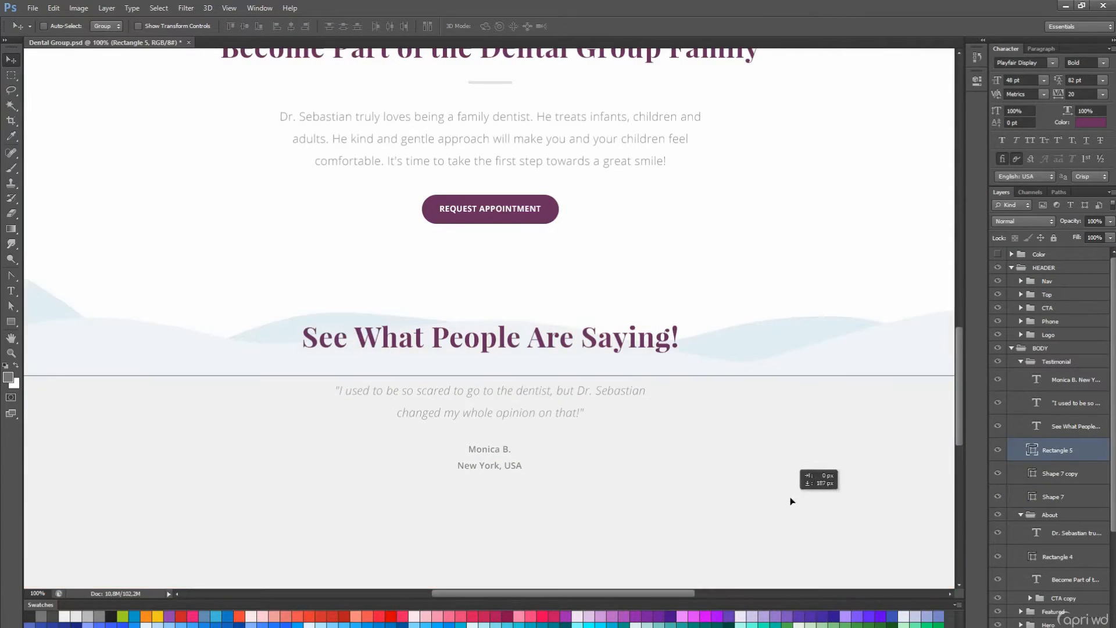
Recolour the background rectangle to match the front wave's pale blue.
{"action": "double_click", "coordinate": [1033, 449]}
{"action": "left_click", "coordinate": [895, 359]}
{"action": "key", "text": "Return"}
{"action": "key", "text": "v"}
Move the waves and background rectangle up together so the crests sit above the testimonial heading, just under the appointment button.
{"action": "scroll", "coordinate": [843, 411], "scroll_direction": "down", "scroll_amount": 3}
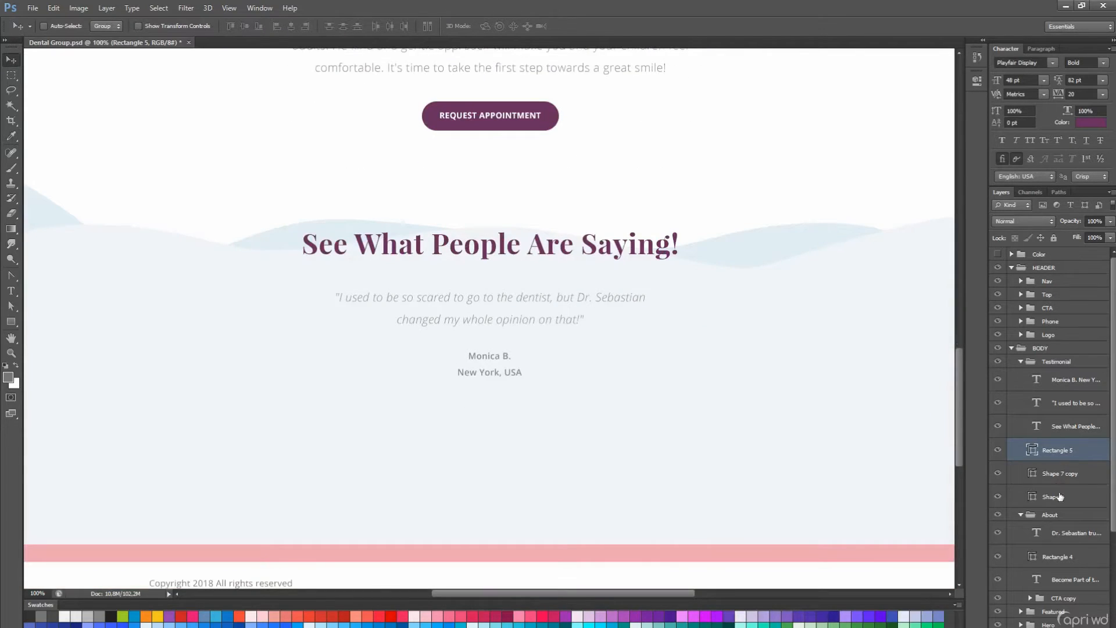
{"action": "scroll", "coordinate": [653, 358], "scroll_direction": "down", "scroll_amount": 2}
{"action": "key", "text": "Tab"}
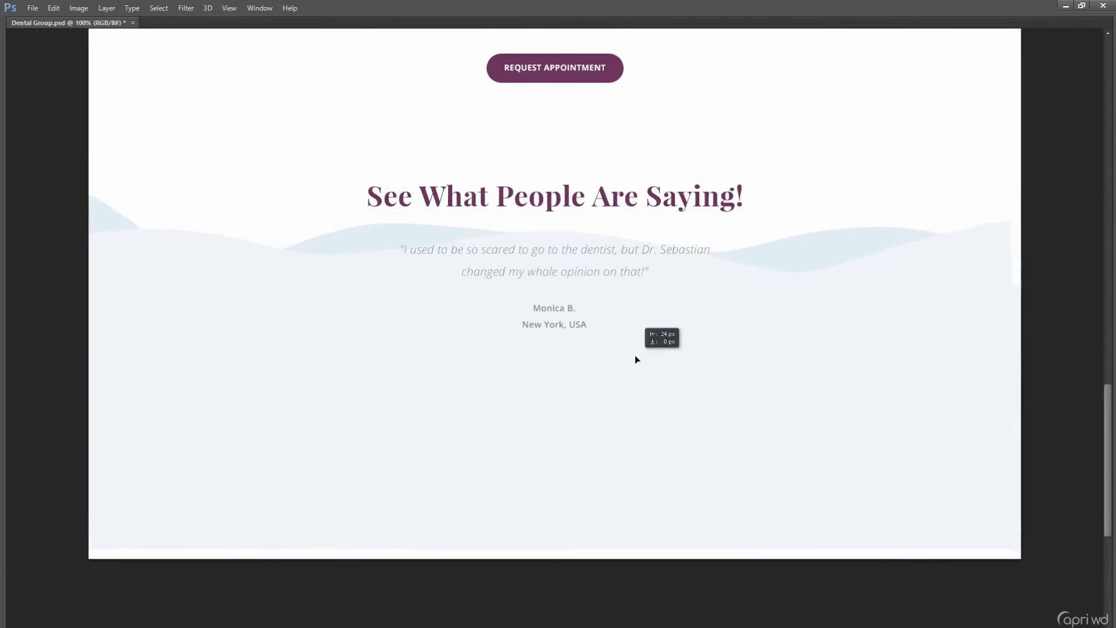
{"action": "left_click_drag", "start_coordinate": [635, 361], "coordinate": [628, 195]}
{"action": "scroll", "coordinate": [613, 379], "scroll_direction": "up", "scroll_amount": 6}
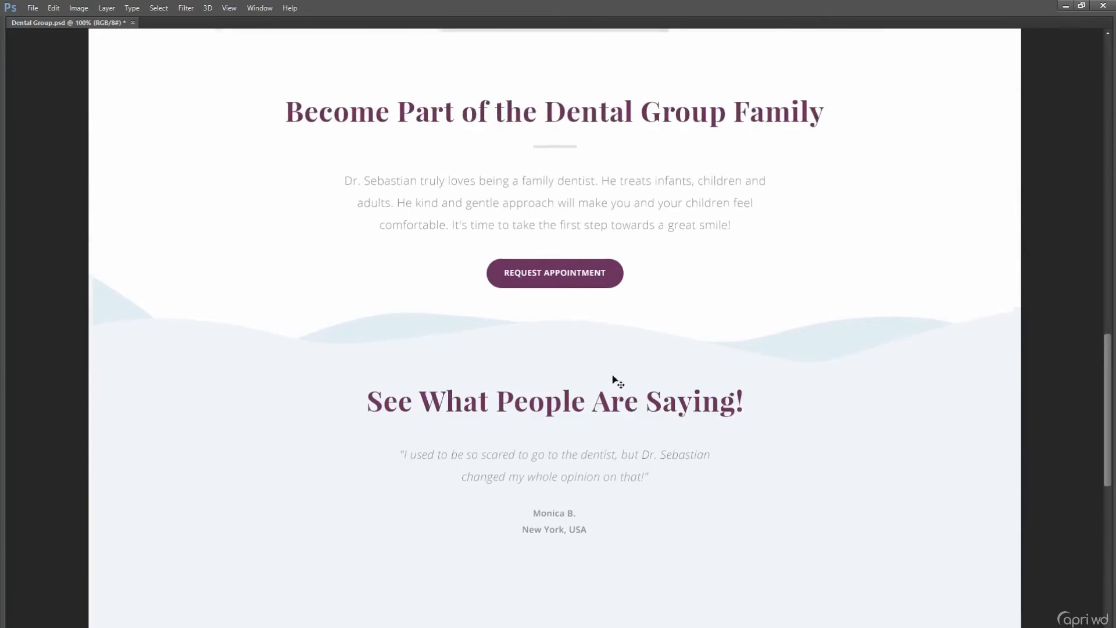
{"action": "scroll", "coordinate": [594, 420], "scroll_direction": "down", "scroll_amount": 3}
{"action": "key", "text": "Tab"}
Move the quote and attribution down together, away from the testimonial heading.
{"action": "scroll", "coordinate": [594, 420], "scroll_direction": "down", "scroll_amount": 2}
{"action": "left_click", "coordinate": [1051, 428]}
{"action": "key", "text": "t"}
{"action": "left_click", "coordinate": [508, 317]}
{"action": "left_click", "coordinate": [1063, 385]}
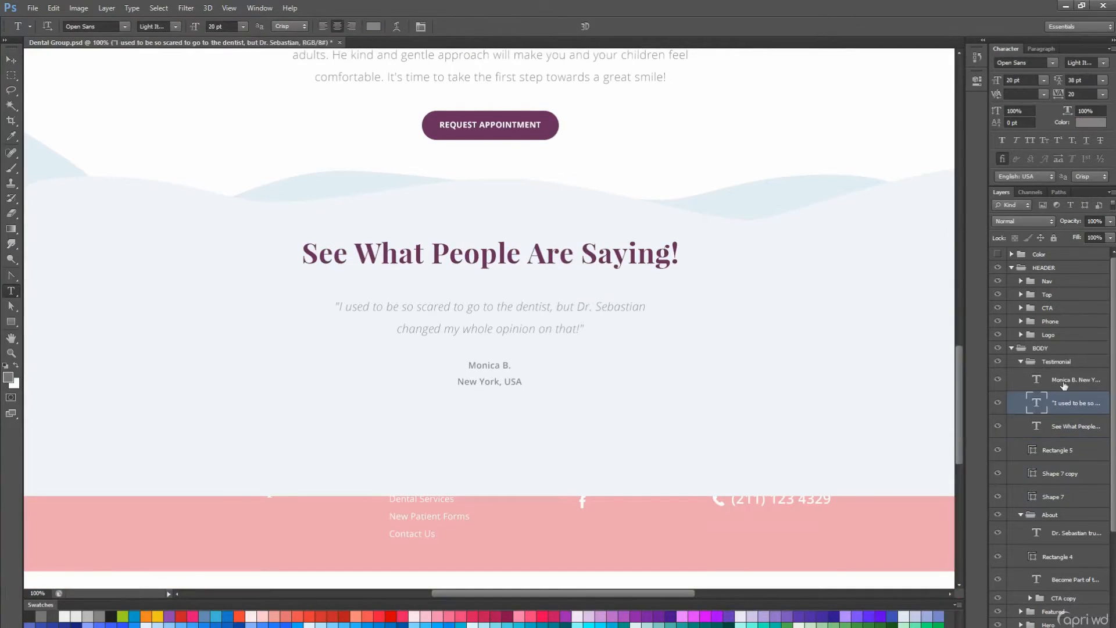
{"action": "left_click", "coordinate": [1064, 384], "text": "shift"}
{"action": "key", "text": "v"}
{"action": "left_click_drag", "start_coordinate": [601, 360], "coordinate": [600, 381]}
Move the FOOTER group down so it starts at the lower edge of the testimonial background.
{"action": "key", "text": "a"}
{"action": "left_click", "coordinate": [827, 500]}
{"action": "left_click", "coordinate": [1012, 475]}
{"action": "scroll", "coordinate": [668, 418], "scroll_direction": "down", "scroll_amount": 4}
{"action": "left_click_drag", "start_coordinate": [601, 342], "coordinate": [601, 393]}
Extend the canvas downward with the Crop tool to fit the whole footer and copyright strip.
{"action": "scroll", "coordinate": [593, 418], "scroll_direction": "down", "scroll_amount": 2}
{"action": "key", "text": "c"}
{"action": "left_click_drag", "start_coordinate": [489, 382], "coordinate": [492, 408]}
{"action": "key", "text": "Return"}
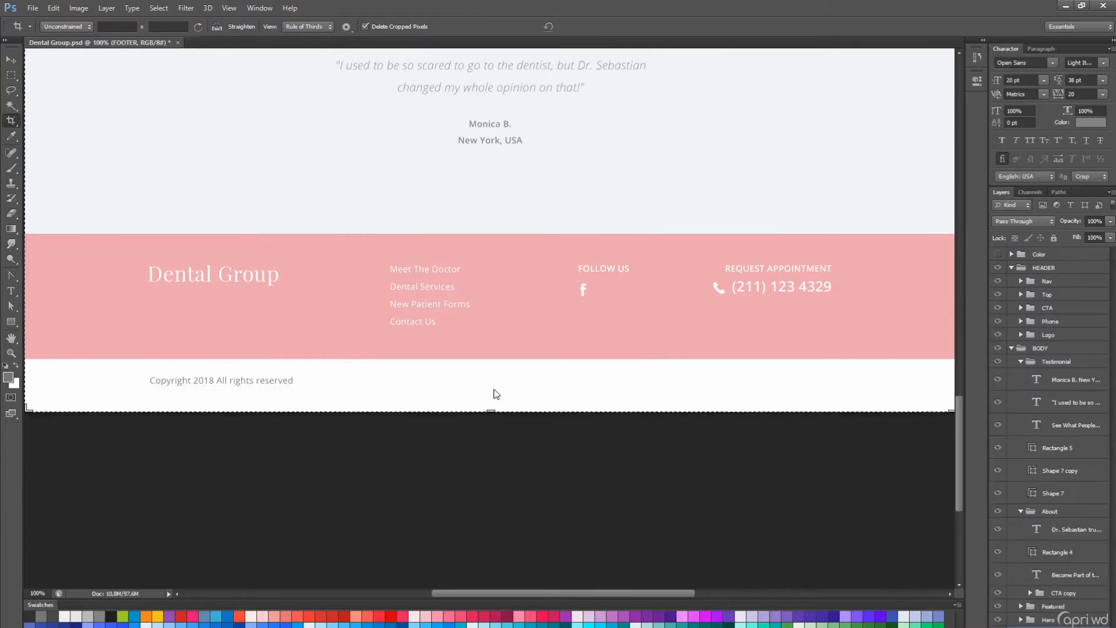
{"action": "key", "text": "v"}
Move the testimonial heading down about 40 px within the pale blue section.
{"action": "scroll", "coordinate": [593, 418], "scroll_direction": "up", "scroll_amount": 6}
{"action": "left_click", "coordinate": [1075, 425]}
{"action": "left_click_drag", "start_coordinate": [594, 405], "coordinate": [594, 428]}
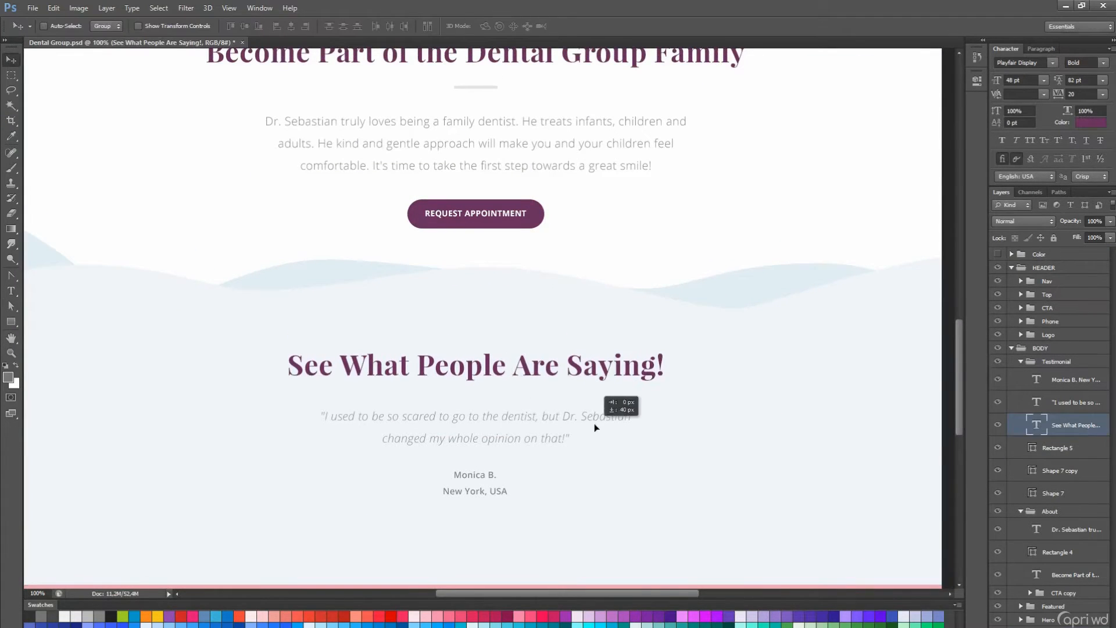
Move the quote and attribution slightly further down below the heading and save the document.
{"action": "left_click", "coordinate": [1075, 402]}
{"action": "left_click", "coordinate": [1075, 379], "text": "shift"}
{"action": "scroll", "coordinate": [645, 389], "scroll_direction": "down", "scroll_amount": 5}
{"action": "left_click_drag", "start_coordinate": [639, 366], "coordinate": [639, 381]}
{"action": "scroll", "coordinate": [645, 411], "scroll_direction": "up", "scroll_amount": 5}
{"action": "key", "text": "ctrl+s"}
{"action": "left_click", "coordinate": [1075, 402]}
{"action": "left_click_drag", "start_coordinate": [709, 355], "coordinate": [730, 434]}
{"action": "key", "text": "Tab"}
{"action": "key", "text": "Tab"}
{"action": "key", "text": "t"}
{"action": "left_click_drag", "start_coordinate": [559, 441], "coordinate": [555, 337]}
Delete the extra anchor point on the front wave's lower edge and lower its right corner to level that edge.
{"action": "key", "text": "a"}
{"action": "left_click", "coordinate": [556, 337]}
{"action": "key", "text": "Tab"}
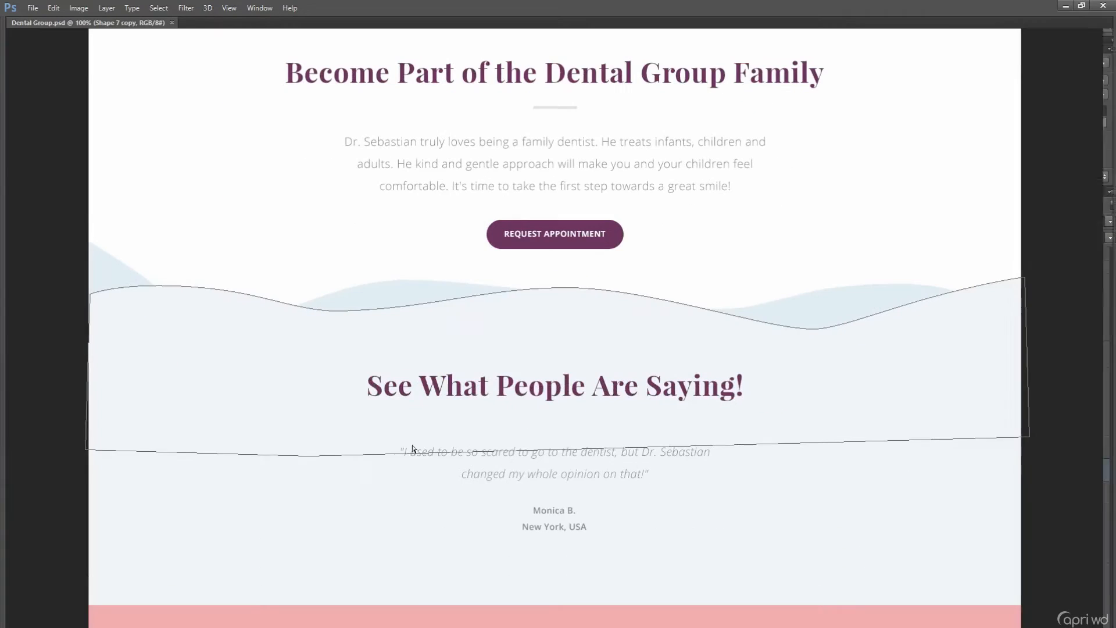
{"action": "right_click", "coordinate": [307, 455]}
{"action": "left_click", "coordinate": [226, 371]}
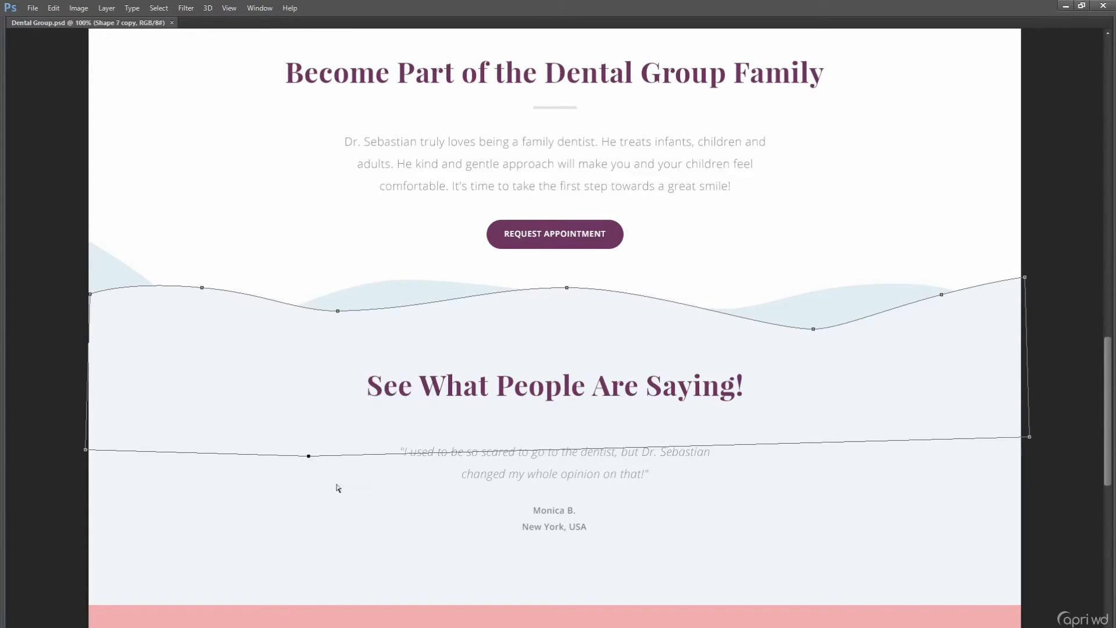
{"action": "right_click", "coordinate": [308, 457]}
{"action": "left_click", "coordinate": [348, 193]}
{"action": "left_click_drag", "start_coordinate": [969, 411], "coordinate": [1040, 488]}
{"action": "key", "text": "shift+Down"}
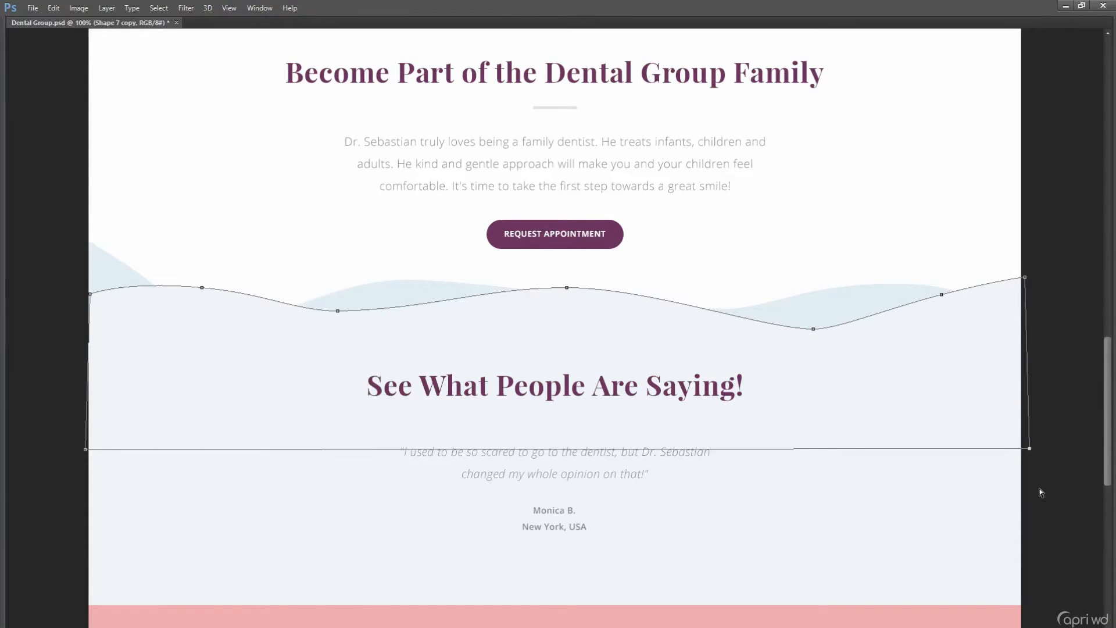
{"action": "key", "text": "Return"}
{"action": "left_click_drag", "start_coordinate": [170, 370], "coordinate": [336, 443]}
{"action": "key", "text": "alt+["}
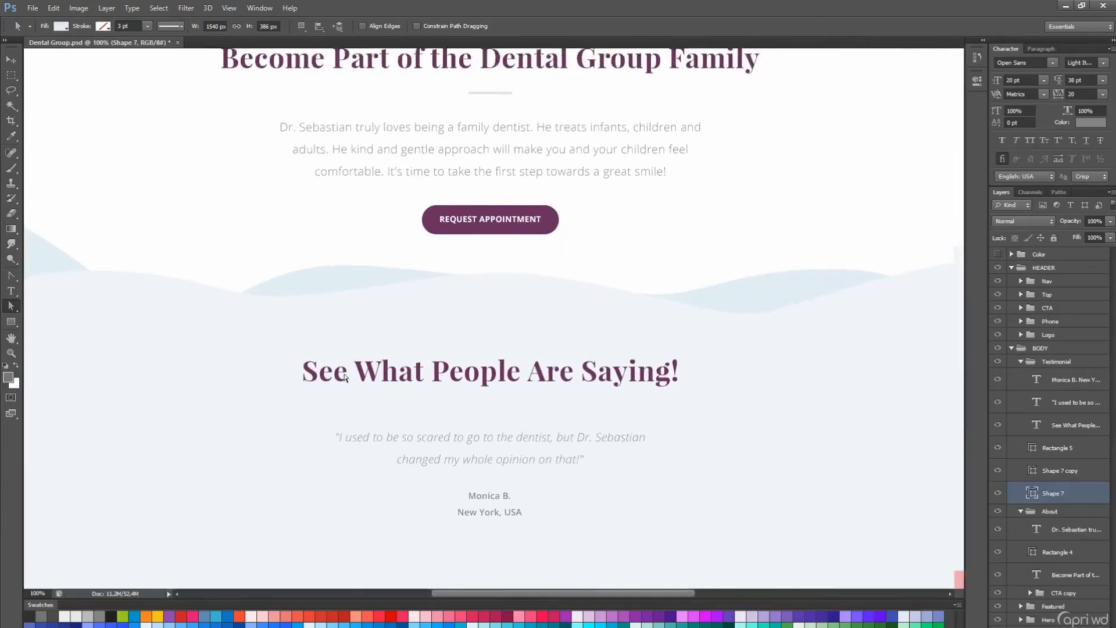
{"action": "scroll", "coordinate": [386, 399], "scroll_direction": "down", "scroll_amount": 2}
Set the testimonial quote's font size to 24 pt.
{"action": "left_click", "coordinate": [1016, 430]}
{"action": "left_click", "coordinate": [1046, 402]}
{"action": "left_click_drag", "start_coordinate": [444, 428], "coordinate": [441, 413]}
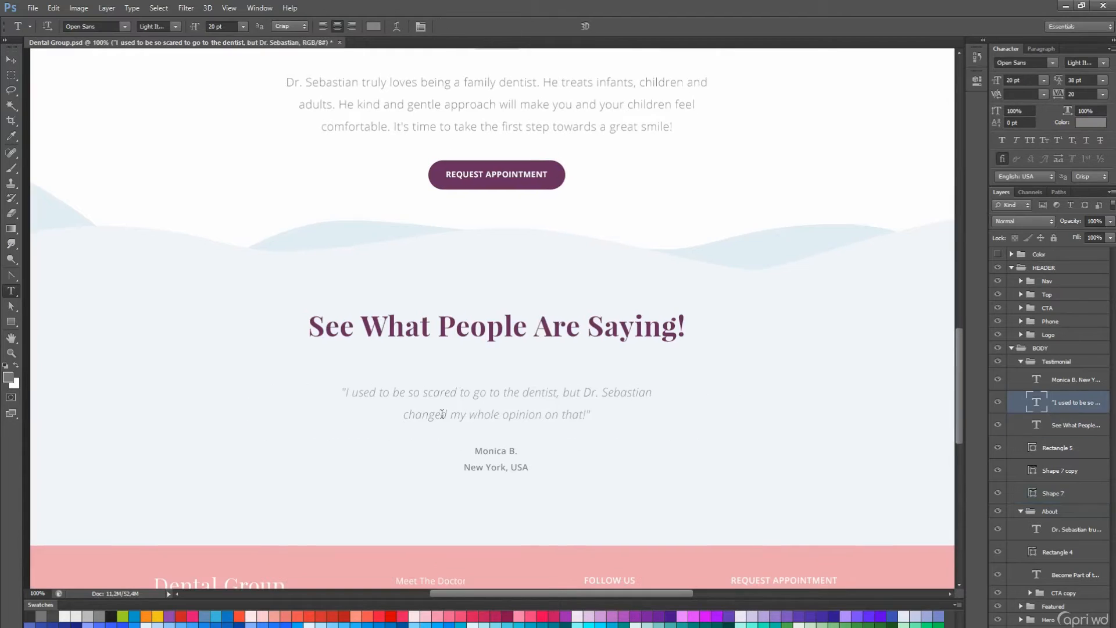
{"action": "left_click", "coordinate": [441, 413]}
{"action": "key", "text": "ctrl+a"}
{"action": "left_click", "coordinate": [243, 26]}
{"action": "left_click", "coordinate": [243, 162]}
{"action": "left_click", "coordinate": [543, 415]}
{"action": "key", "text": "ctrl+Return"}
{"action": "key", "text": "v"}
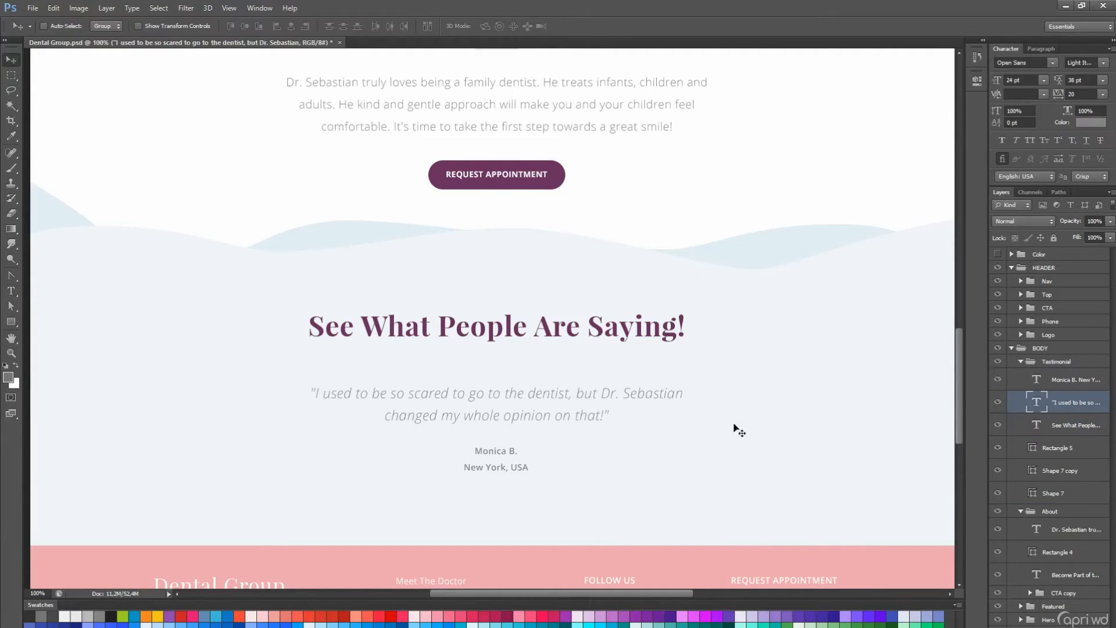
Nudge the enlarged quote down slightly and move the attribution a little further below it.
{"action": "left_click_drag", "start_coordinate": [734, 425], "coordinate": [733, 432]}
{"action": "scroll", "coordinate": [674, 401], "scroll_direction": "down", "scroll_amount": 1}
{"action": "key", "text": "alt+]"}
{"action": "left_click_drag", "start_coordinate": [625, 374], "coordinate": [623, 389]}
Show the guides, draw a small circle to the right of the quote with the Ellipse tool and fill it white.
{"action": "right_click", "coordinate": [12, 323]}
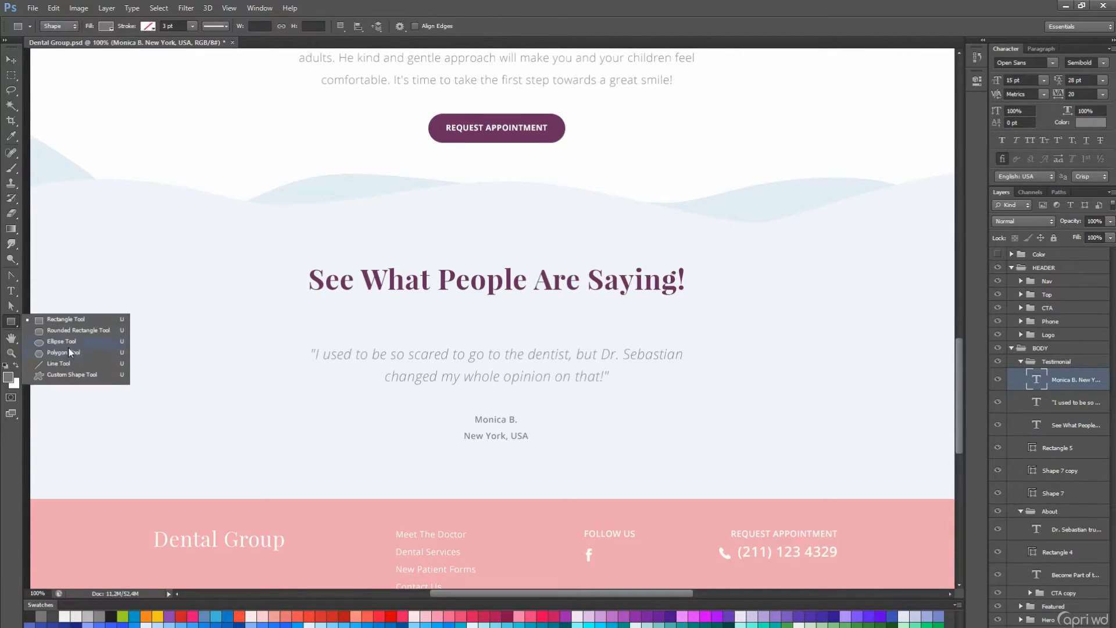
{"action": "left_click", "coordinate": [69, 343]}
{"action": "key", "text": "ctrl+;"}
{"action": "left_click_drag", "start_coordinate": [801, 355], "coordinate": [846, 386]}
{"action": "key", "text": "v"}
{"action": "double_click", "coordinate": [1044, 378]}
{"action": "left_click", "coordinate": [905, 140]}
{"action": "key", "text": "Return"}
{"action": "key", "text": "a"}
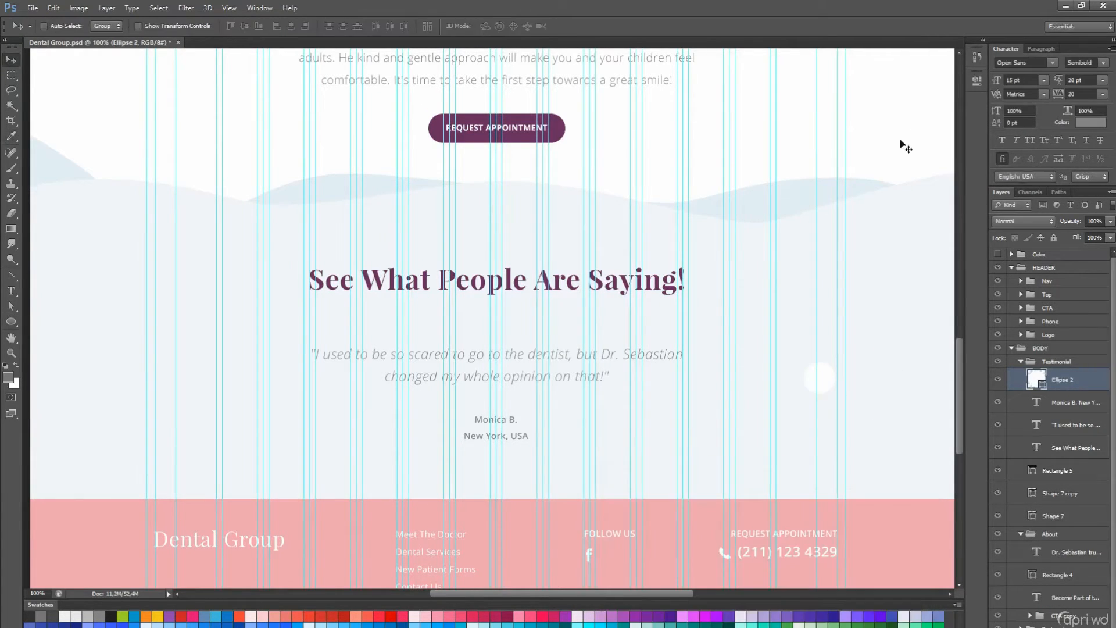
Duplicate the white circle about 1115 px to the left, onto the other side of the quote.
{"action": "scroll", "coordinate": [860, 244], "scroll_direction": "down", "scroll_amount": 5}
{"action": "scroll", "coordinate": [831, 308], "scroll_direction": "up", "scroll_amount": 1}
{"action": "key", "text": "v"}
{"action": "left_click_drag", "start_coordinate": [829, 312], "coordinate": [367, 331]}
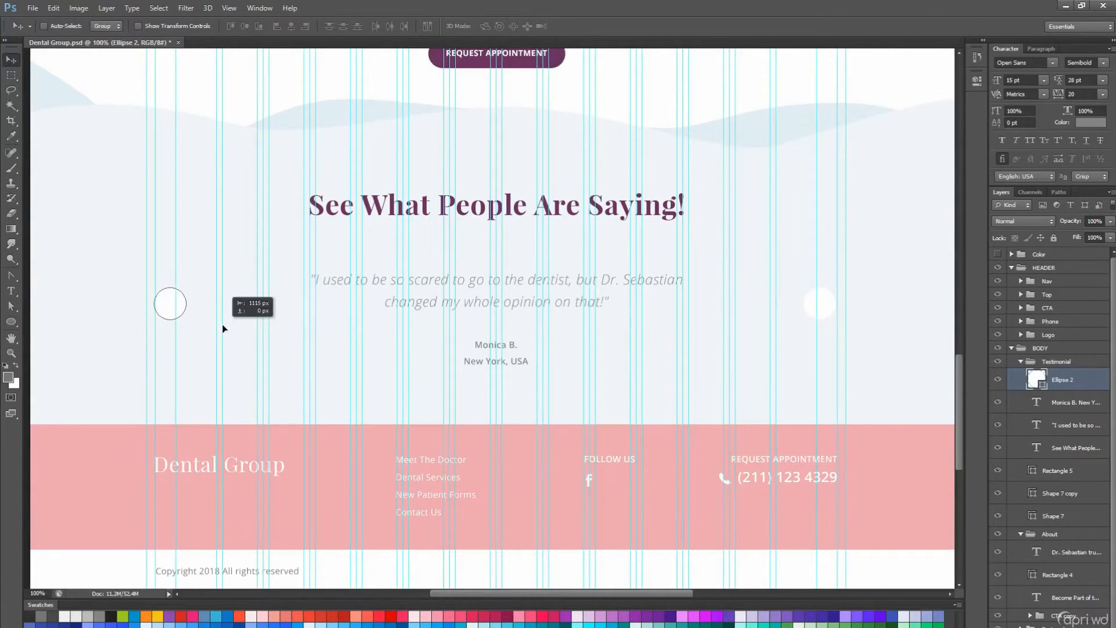
{"action": "left_click_drag", "start_coordinate": [223, 329], "coordinate": [222, 324]}
{"action": "key", "text": "a"}
Draw a right-pointing chevron custom shape, 20 px by 20 px, inside the right circle.
{"action": "key", "text": "shift+u"}
{"action": "left_click", "coordinate": [447, 26]}
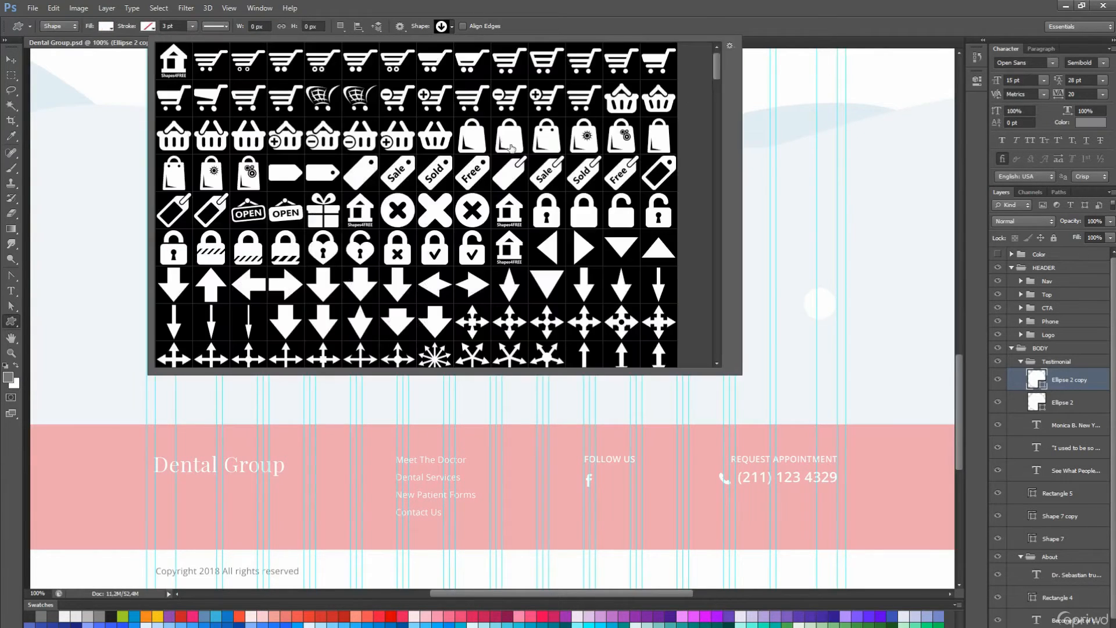
{"action": "scroll", "coordinate": [702, 109], "scroll_direction": "down", "scroll_amount": 6}
{"action": "mouse_move", "coordinate": [812, 298]}
{"action": "left_mouse_down"}
{"action": "mouse_move", "coordinate": [833, 314]}
{"action": "mouse_move", "coordinate": [862, 294]}
{"action": "left_mouse_up"}
{"action": "key", "text": "ctrl+t"}
{"action": "key", "text": "Return"}
{"action": "key", "text": "a"}
{"action": "key", "text": "v"}
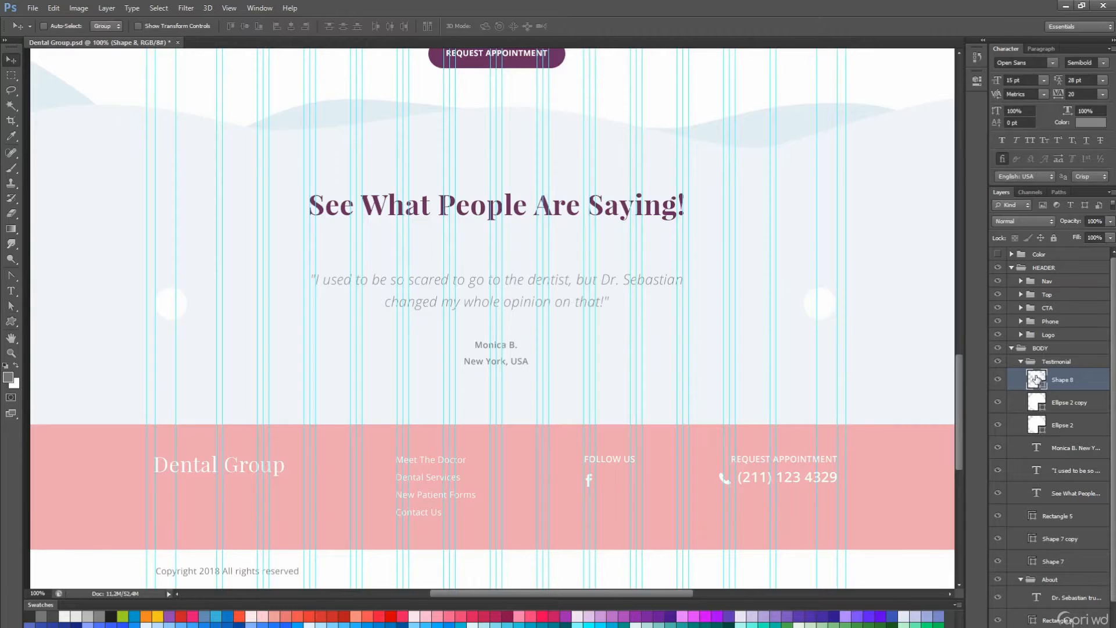
Fill the chevron with the headings' dark purple and hide the guides.
{"action": "double_click", "coordinate": [1037, 380]}
{"action": "left_click", "coordinate": [519, 63]}
{"action": "key", "text": "Return"}
{"action": "key", "text": "ctrl+semicolon"}
{"action": "key", "text": "a"}
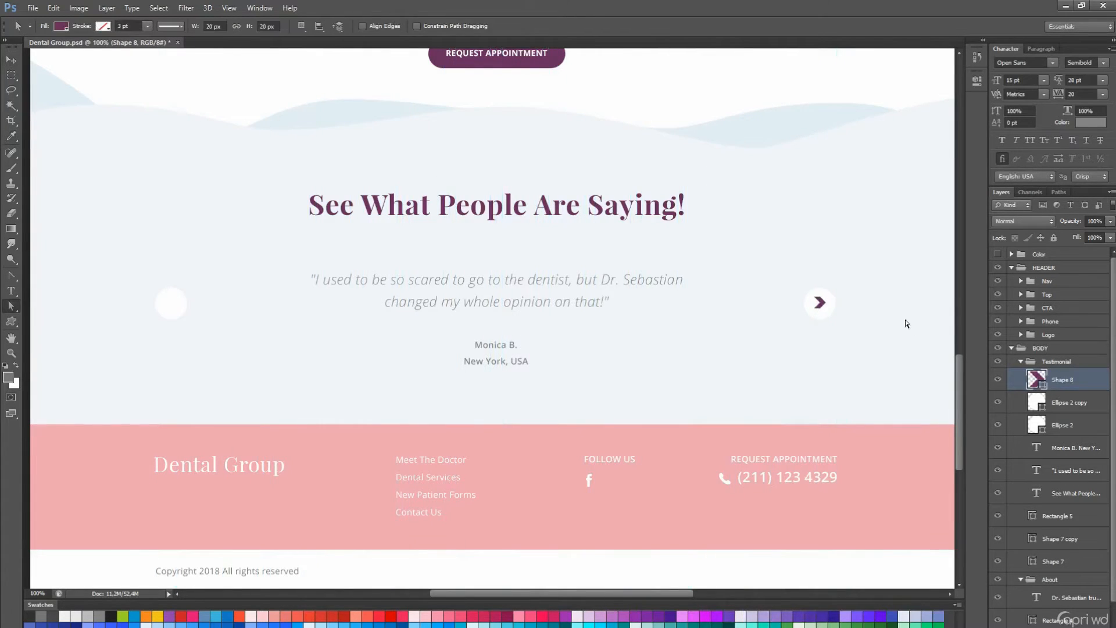
Thin the chevron by shifting its anchor points, making it 15 px wide.
{"action": "scroll", "coordinate": [840, 315], "scroll_direction": "up", "scroll_amount": 5}
{"action": "scroll", "coordinate": [726, 272], "scroll_direction": "up", "scroll_amount": 1}
{"action": "key", "text": "shift+a"}
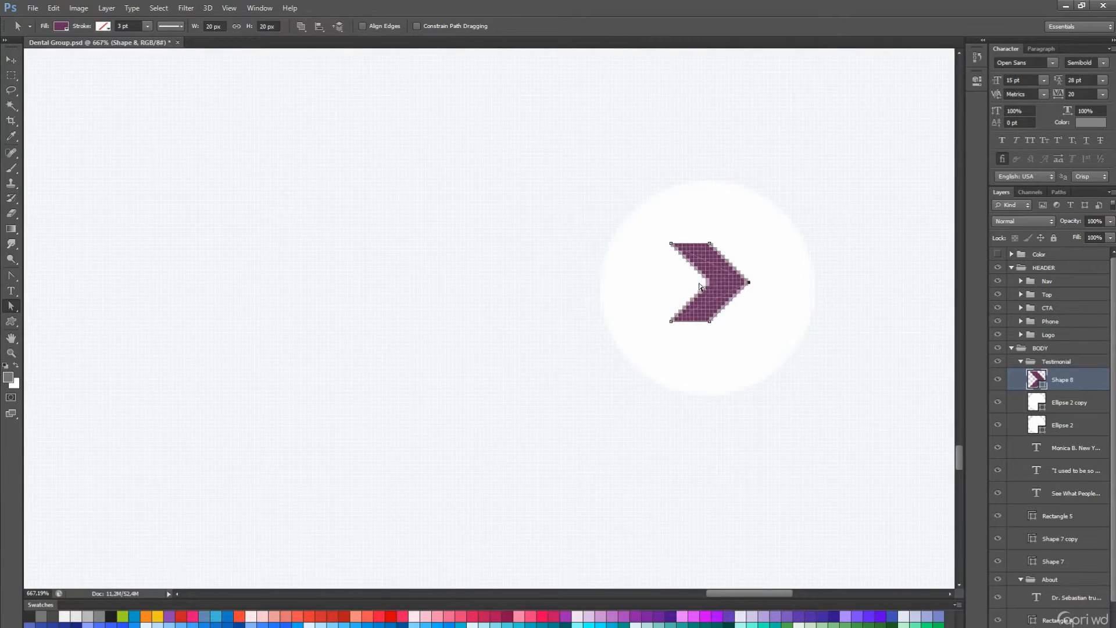
{"action": "scroll", "coordinate": [750, 287], "scroll_direction": "up", "scroll_amount": 1}
{"action": "key", "text": "ctrl+1"}
Recolour the right chevron to the footer's pink.
{"action": "double_click", "coordinate": [1030, 378]}
{"action": "left_click", "coordinate": [595, 503]}
{"action": "key", "text": "Return"}
{"action": "scroll", "coordinate": [681, 392], "scroll_direction": "down", "scroll_amount": 1}
{"action": "scroll", "coordinate": [682, 392], "scroll_direction": "left", "scroll_amount": 4}
{"action": "key", "text": "v"}
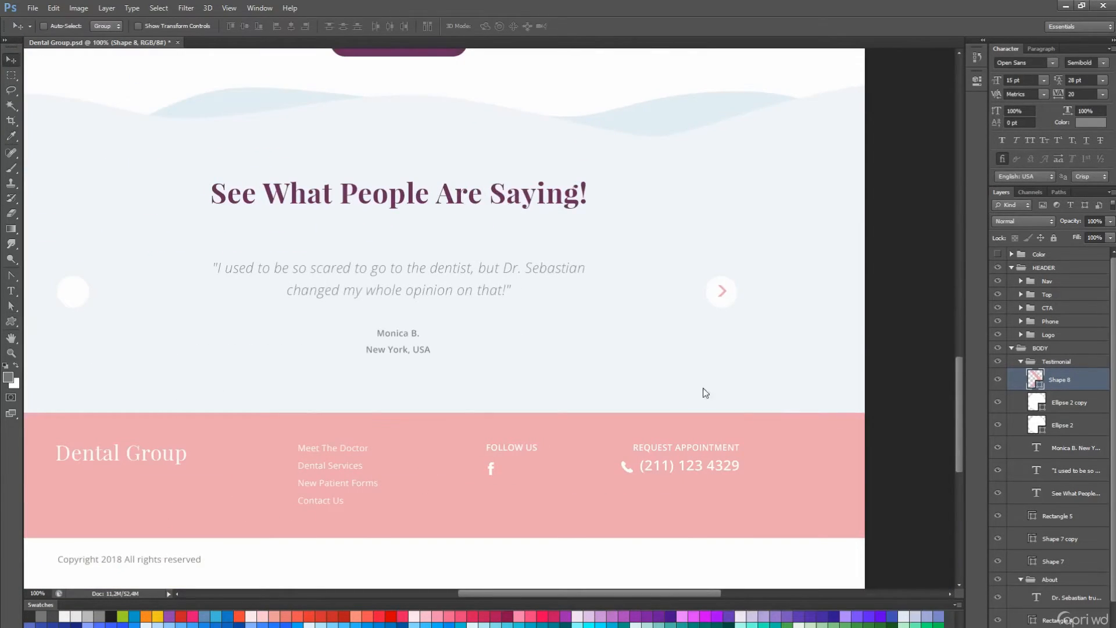
Centre the pink chevron in the right circle and place a duplicate of it in the left circle.
{"action": "left_click_drag", "start_coordinate": [704, 389], "coordinate": [784, 401]}
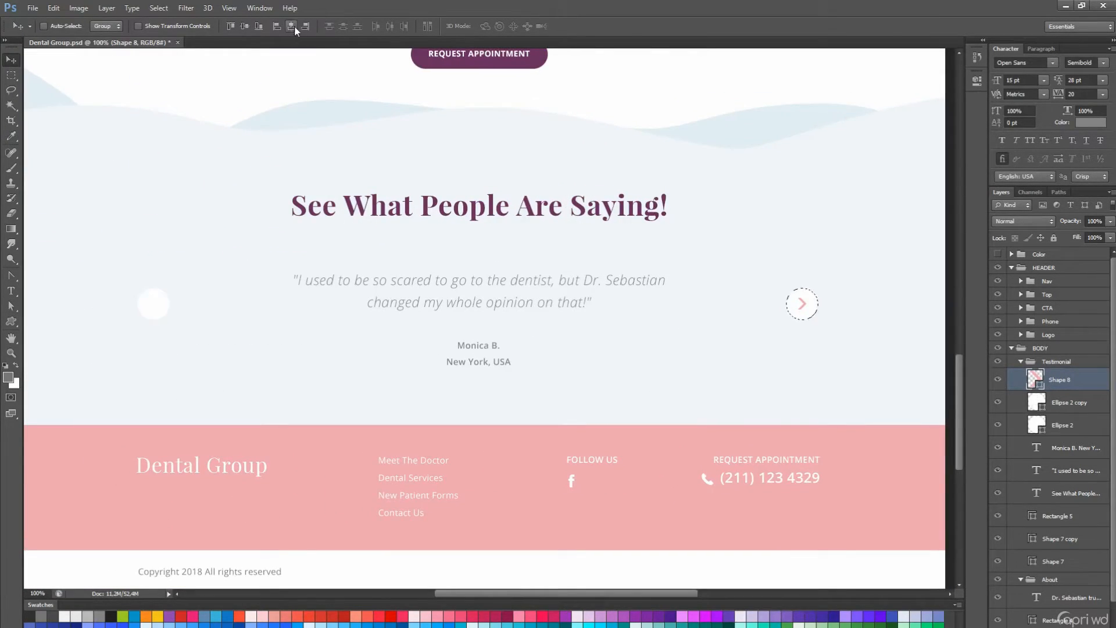
{"action": "left_click_drag", "start_coordinate": [183, 357], "coordinate": [122, 357]}
{"action": "key", "text": "a"}
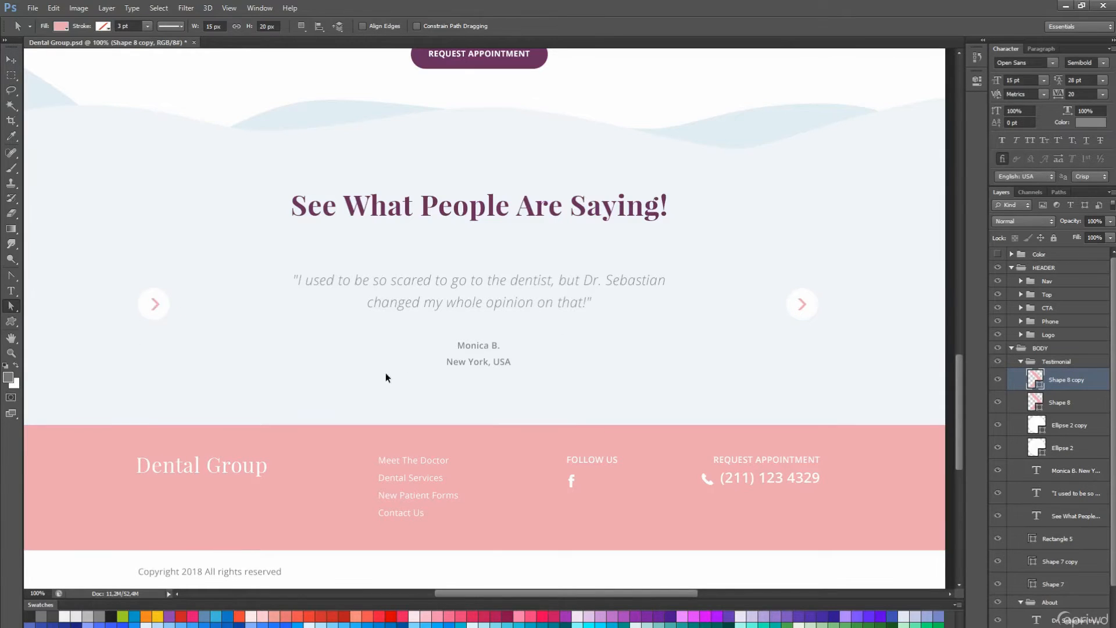
Flip the duplicated chevron horizontally so it points left.
{"action": "key", "text": "ctrl+t"}
{"action": "right_click", "coordinate": [385, 373]}
{"action": "left_click", "coordinate": [439, 545]}
{"action": "key", "text": "Return"}
Recolour the left chevron to a pale grey.
{"action": "double_click", "coordinate": [1034, 380]}
{"action": "left_click", "coordinate": [816, 211]}
{"action": "left_click", "coordinate": [809, 127]}
{"action": "key", "text": "Return"}
Set the attribution text under the testimonial quote to 18 pt and nudge it down slightly.
{"action": "left_click", "coordinate": [11, 60]}
{"action": "left_click_drag", "start_coordinate": [498, 302], "coordinate": [529, 406]}
{"action": "left_click", "coordinate": [510, 451], "text": "ctrl"}
{"action": "key", "text": "t"}
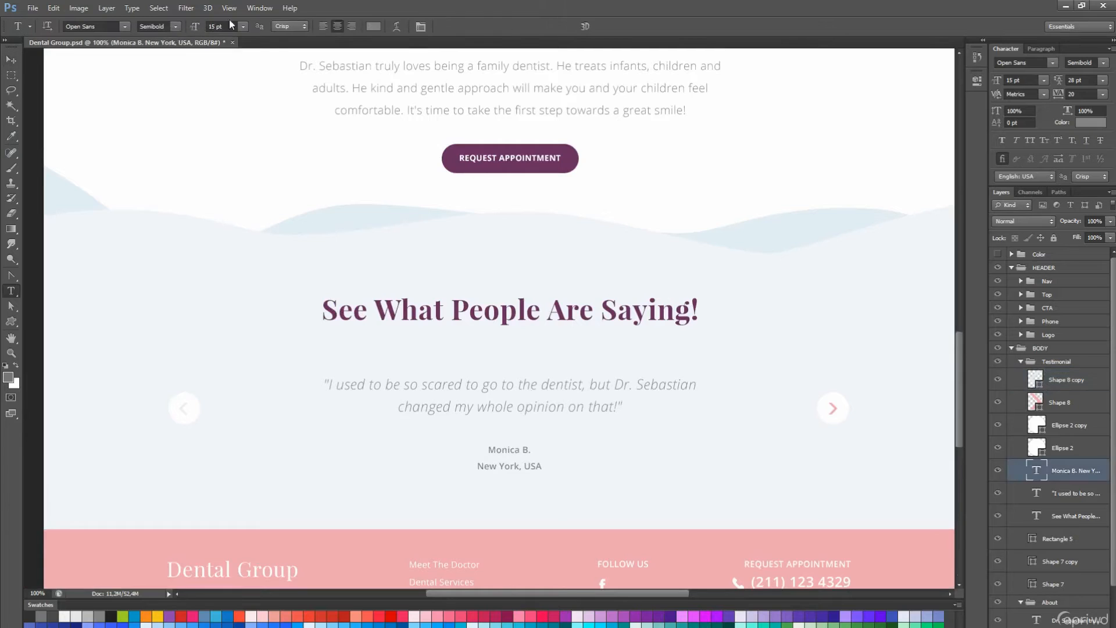
{"action": "left_click", "coordinate": [11, 59]}
{"action": "scroll", "coordinate": [581, 293], "scroll_direction": "up", "scroll_amount": 1}
{"action": "key", "text": "Down"}
{"action": "key", "text": "Down"}
{"action": "key", "text": "Down"}
{"action": "key", "text": "Down"}
{"action": "key", "text": "Down"}
{"action": "key", "text": "Down"}
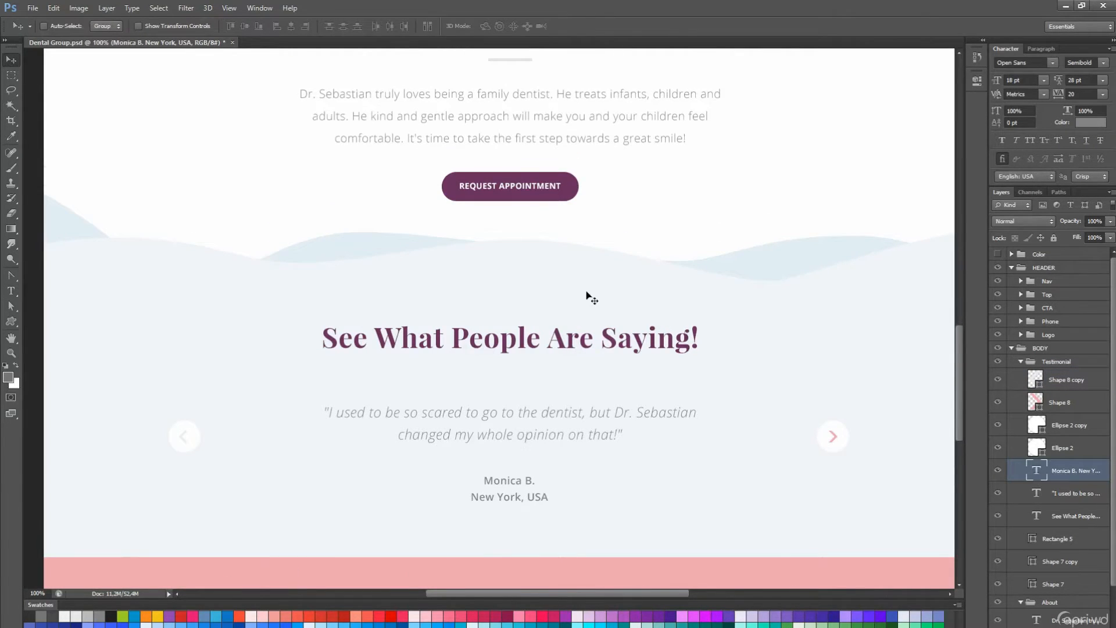
Recolour the "See What People Are Saying!" heading with the purple of the Request Appointment button.
{"action": "scroll", "coordinate": [588, 294], "scroll_direction": "down", "scroll_amount": 2}
{"action": "left_click_drag", "start_coordinate": [600, 210], "coordinate": [613, 314]}
{"action": "scroll", "coordinate": [613, 318], "scroll_direction": "down", "scroll_amount": 3}
{"action": "key", "text": "t"}
{"action": "left_click", "coordinate": [561, 283]}
{"action": "left_click", "coordinate": [377, 26]}
{"action": "left_click", "coordinate": [426, 516]}
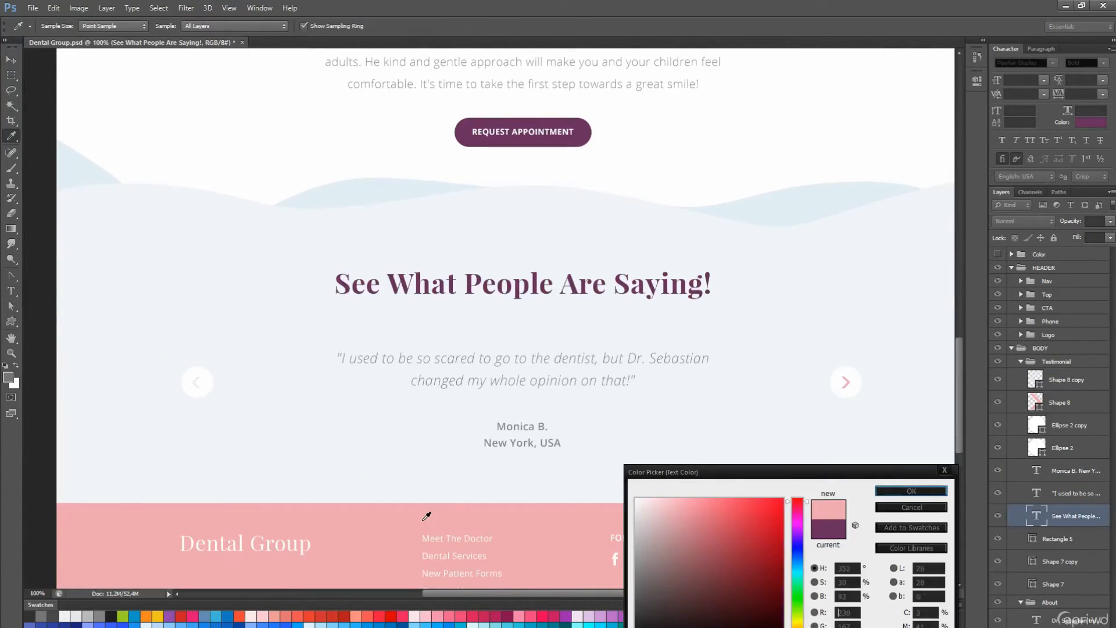
{"action": "left_click", "coordinate": [680, 573]}
{"action": "left_click", "coordinate": [556, 142]}
{"action": "key", "text": "Return"}
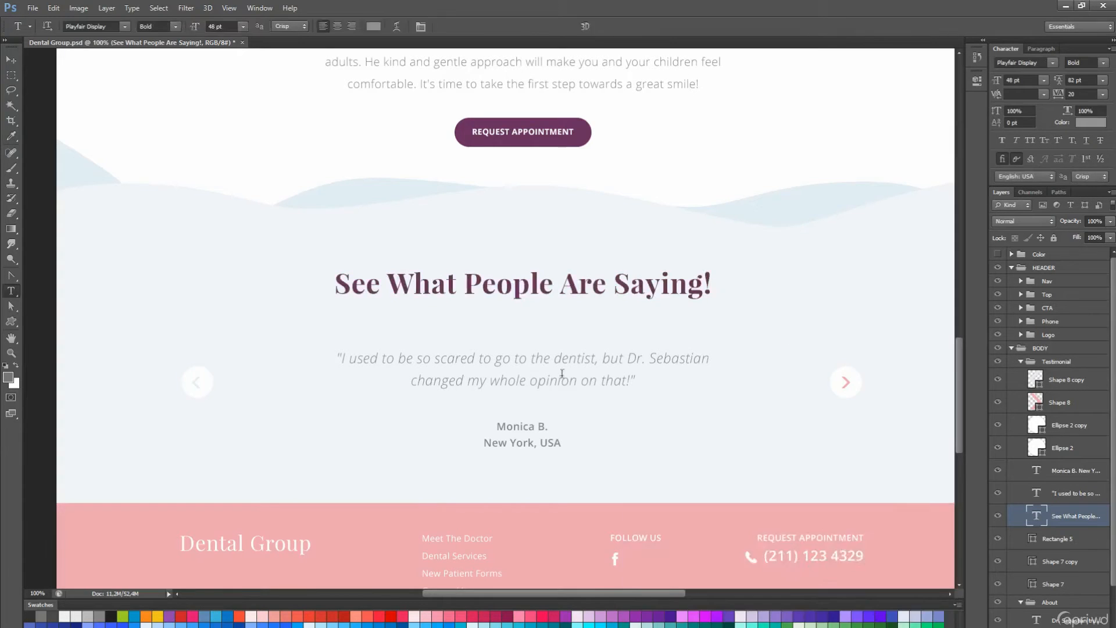
Duplicate the divider bar from the About section into the Testimonial group and place it beneath the testimonial heading.
{"action": "key", "text": "v"}
{"action": "scroll", "coordinate": [558, 368], "scroll_direction": "up", "scroll_amount": 3}
{"action": "key", "text": "a"}
{"action": "left_click", "coordinate": [527, 146]}
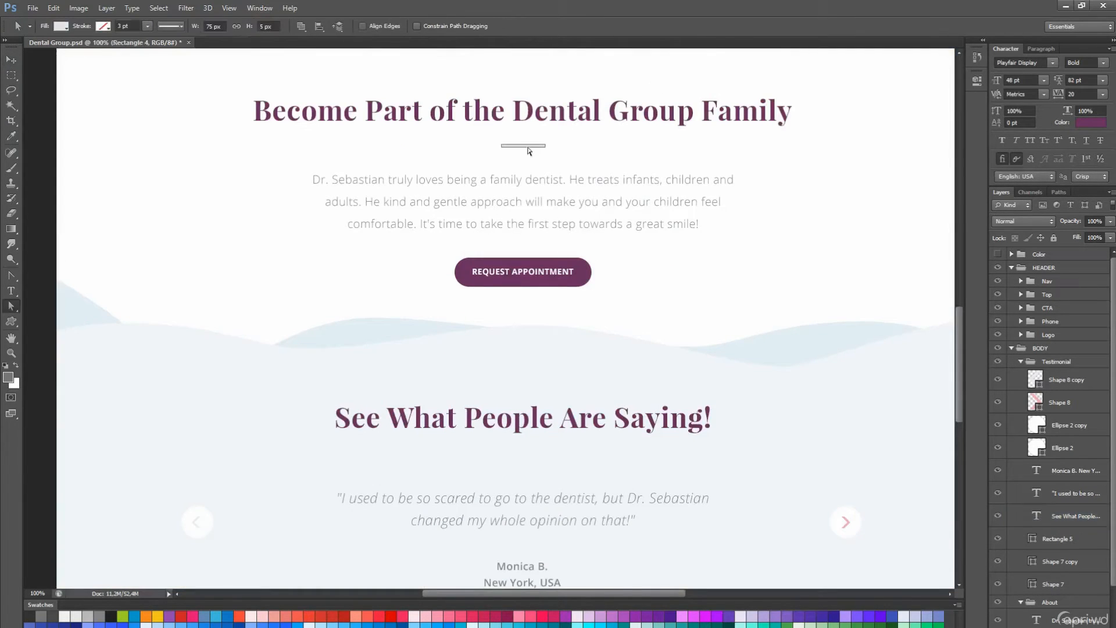
{"action": "left_click_drag", "start_coordinate": [1038, 626], "coordinate": [1023, 528]}
{"action": "key", "text": "v"}
{"action": "left_click_drag", "start_coordinate": [620, 189], "coordinate": [621, 499]}
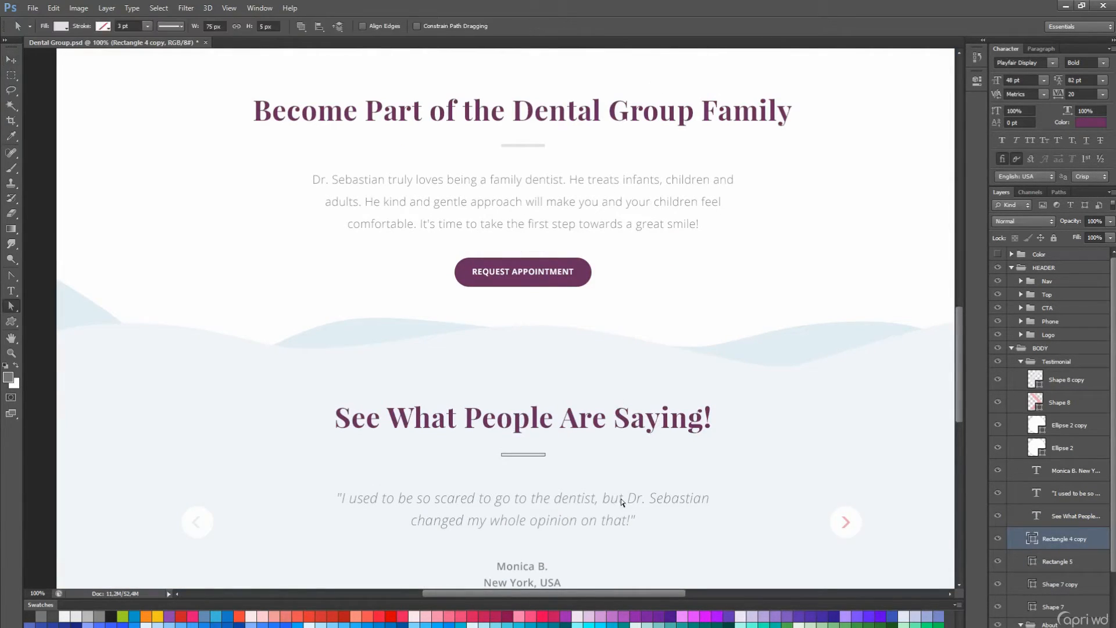
Fine-tune the duplicated divider's vertical position, recolour it white and save the document.
{"action": "key", "text": "v"}
{"action": "key", "text": "shift+Down"}
{"action": "key", "text": "Up"}
{"action": "key", "text": "Up"}
{"action": "key", "text": "Up"}
{"action": "scroll", "coordinate": [621, 499], "scroll_direction": "down", "scroll_amount": 1}
{"action": "double_click", "coordinate": [1032, 539]}
{"action": "left_click", "coordinate": [809, 247]}
{"action": "key", "text": "Return"}
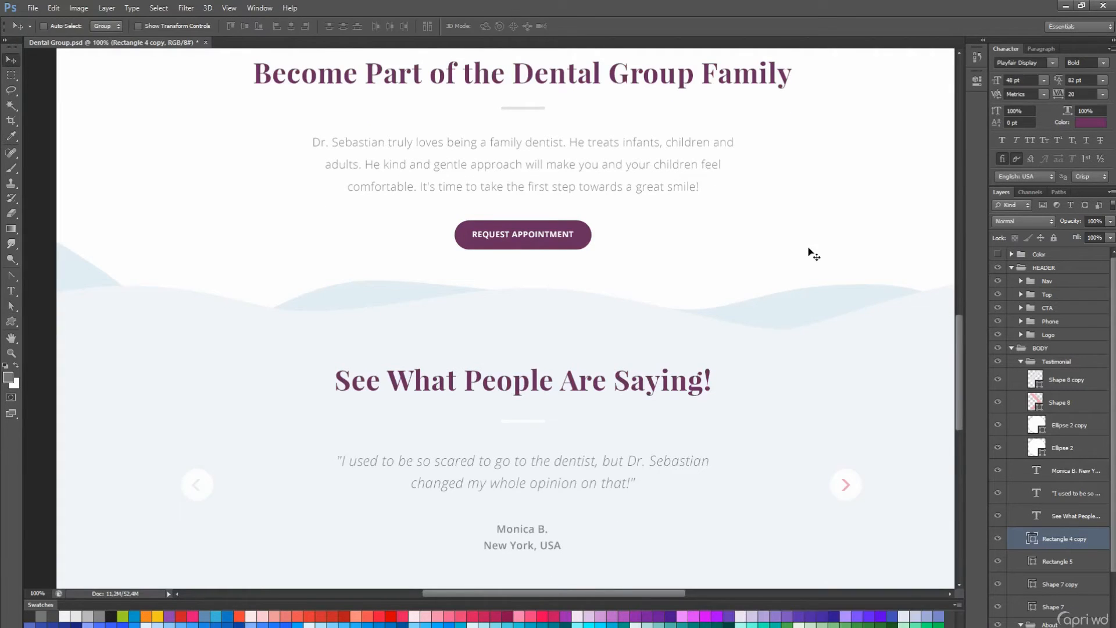
{"action": "scroll", "coordinate": [692, 405], "scroll_direction": "down", "scroll_amount": 3}
{"action": "key", "text": "ctrl+s"}
Show the hidden blue circle layer belonging to the footer's Facebook icon.
{"action": "scroll", "coordinate": [697, 411], "scroll_direction": "down", "scroll_amount": 3}
{"action": "left_click", "coordinate": [835, 422], "text": "ctrl"}
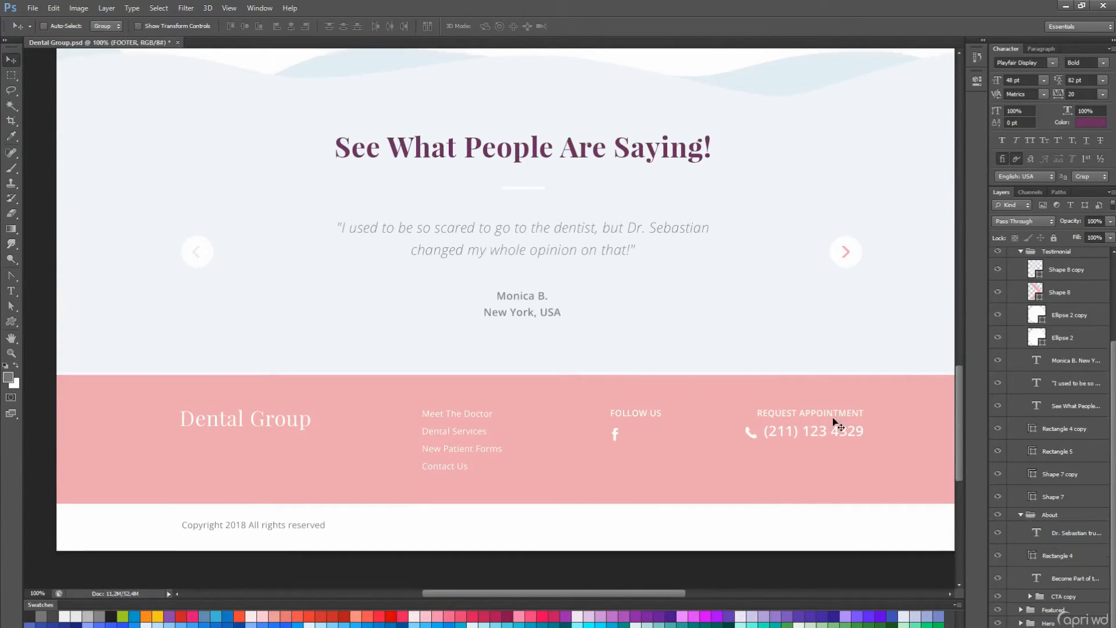
{"action": "scroll", "coordinate": [821, 423], "scroll_direction": "down", "scroll_amount": 1}
{"action": "key", "text": "a"}
{"action": "left_click", "coordinate": [616, 403]}
{"action": "scroll", "coordinate": [1047, 546], "scroll_direction": "down", "scroll_amount": 2}
{"action": "left_click", "coordinate": [1072, 557]}
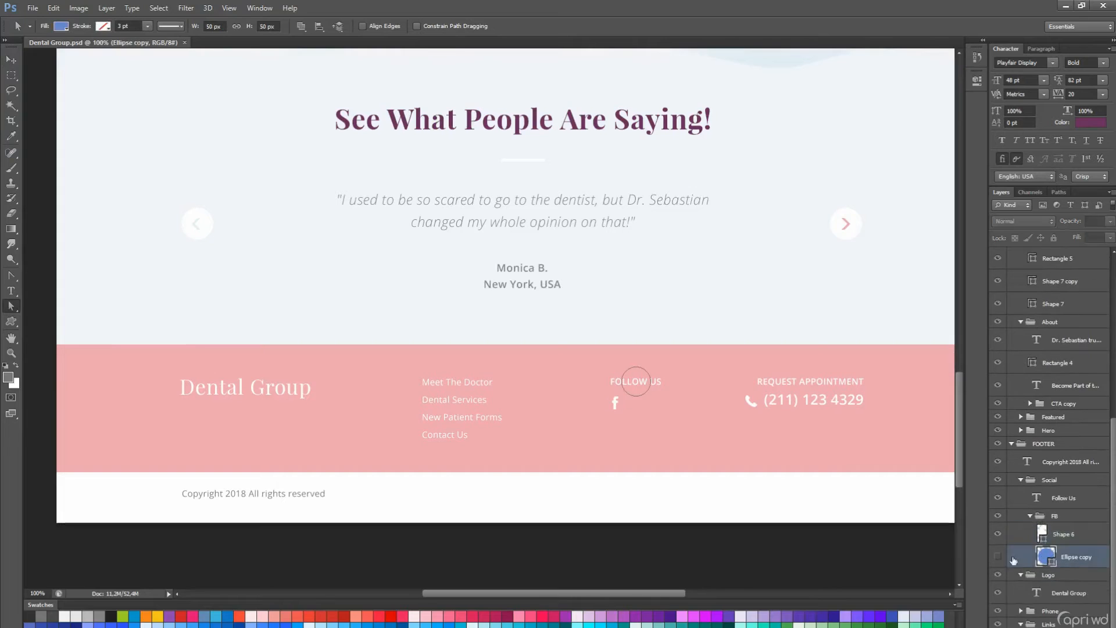
{"action": "left_click", "coordinate": [998, 556]}
Centre the blue circle on the Facebook glyph and shift the icon right beneath Follow Us.
{"action": "key", "text": "v"}
{"action": "left_click", "coordinate": [245, 27]}
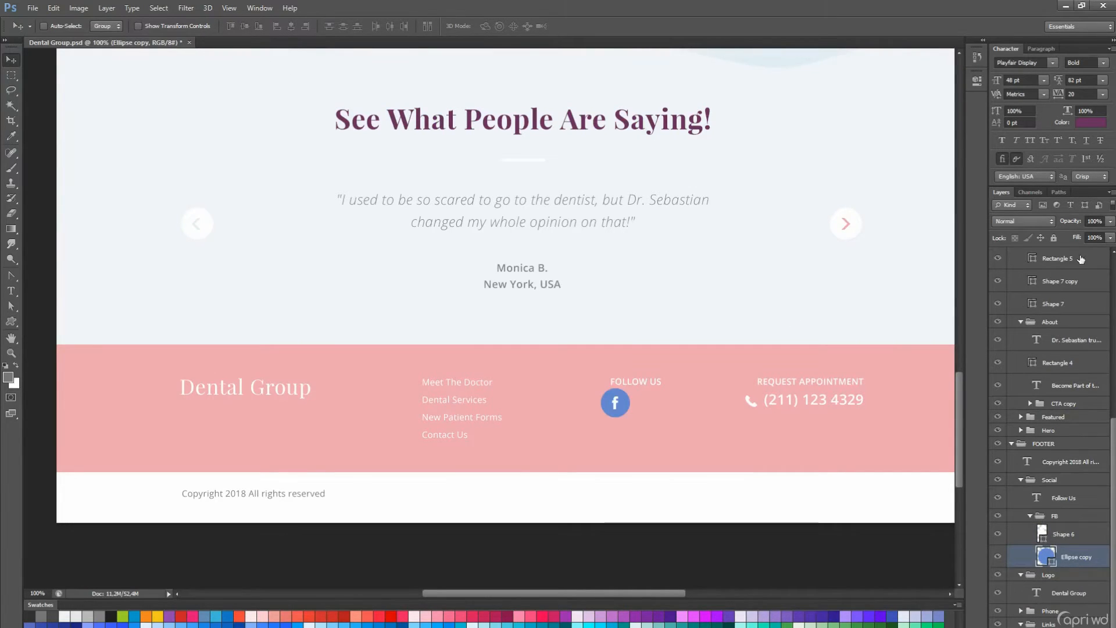
{"action": "key", "text": "Right"}
{"action": "key", "text": "Right"}
{"action": "key", "text": "Right"}
{"action": "key", "text": "Right"}
Set the circle's fill to 0% and add a stroke in the pale colour of the Testimonial background.
{"action": "key", "text": "a"}
{"action": "left_click", "coordinate": [1074, 556]}
{"action": "left_click", "coordinate": [1111, 237]}
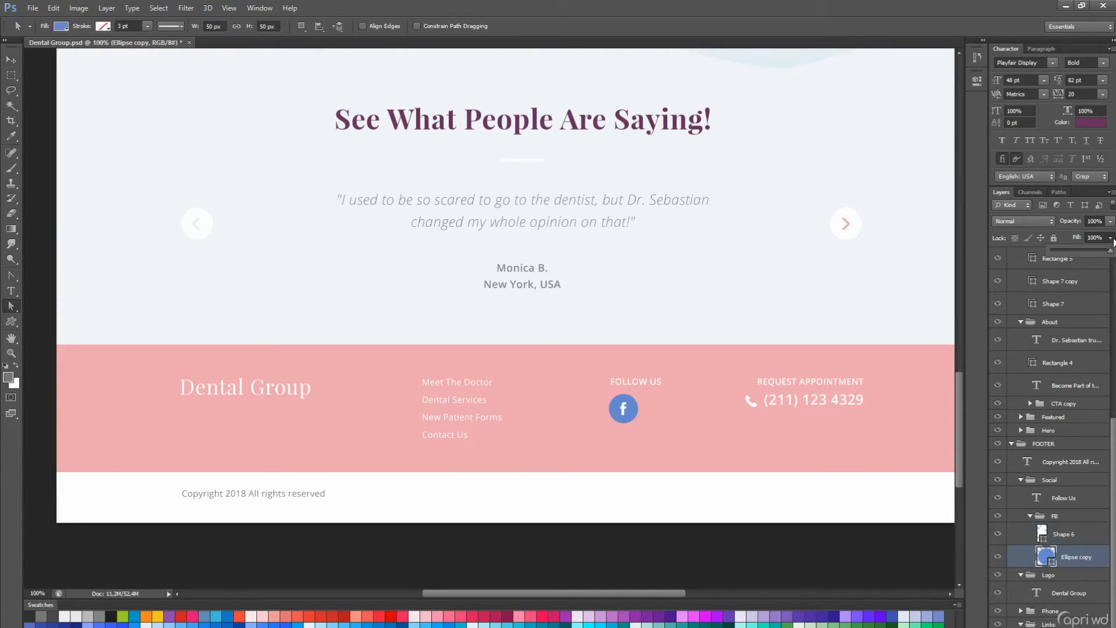
{"action": "left_click", "coordinate": [1024, 627]}
{"action": "left_click", "coordinate": [1040, 564]}
{"action": "scroll", "coordinate": [883, 479], "scroll_direction": "down", "scroll_amount": 2}
{"action": "left_click", "coordinate": [790, 554]}
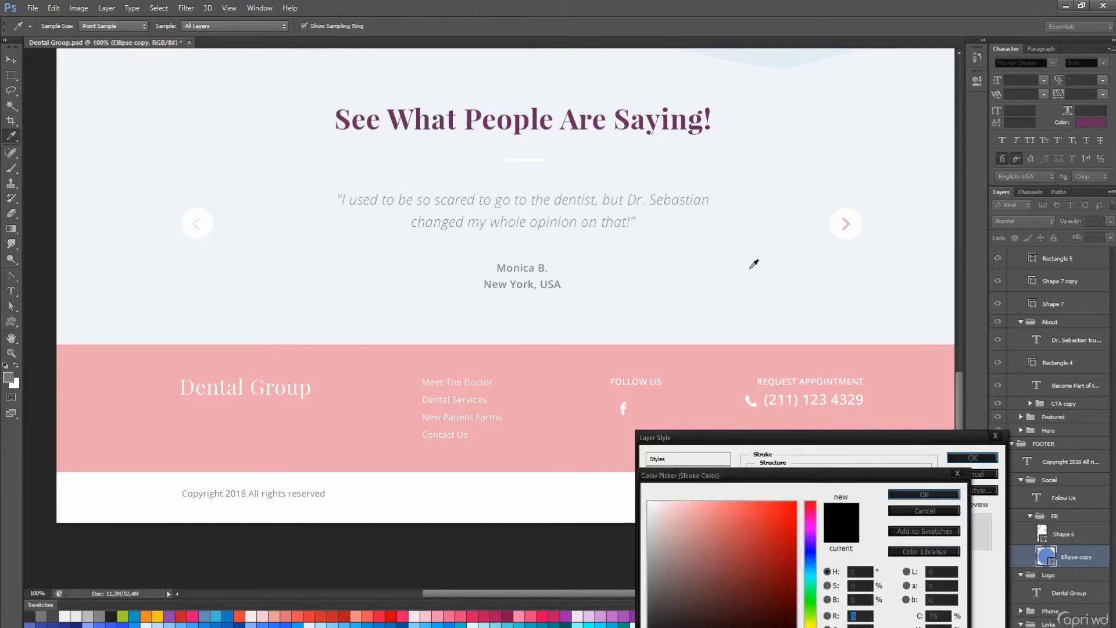
{"action": "left_click", "coordinate": [750, 268]}
{"action": "left_click", "coordinate": [965, 487]}
{"action": "left_click", "coordinate": [815, 489]}
{"action": "left_click", "coordinate": [812, 510]}
{"action": "key", "text": "Return"}
Display the guides and nudge the Facebook icon group right and down under the Follow Us heading.
{"action": "key", "text": "v"}
{"action": "key", "text": "ctrl+semicolon"}
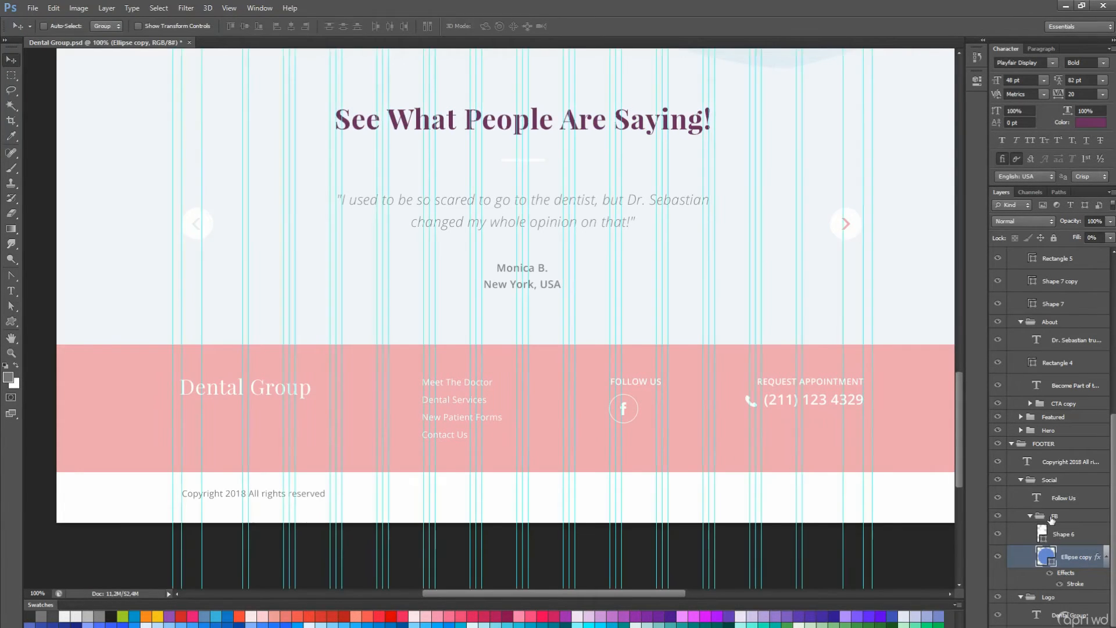
{"action": "left_click", "coordinate": [1052, 516]}
{"action": "key", "text": "Right"}
{"action": "key", "text": "Right"}
{"action": "key", "text": "Right"}
{"action": "key", "text": "shift+Down"}
Scale the Facebook icon's circle to 76% and shrink the f glyph to fit inside it.
{"action": "left_click", "coordinate": [1081, 559]}
{"action": "scroll", "coordinate": [650, 438], "scroll_direction": "up", "scroll_amount": 5}
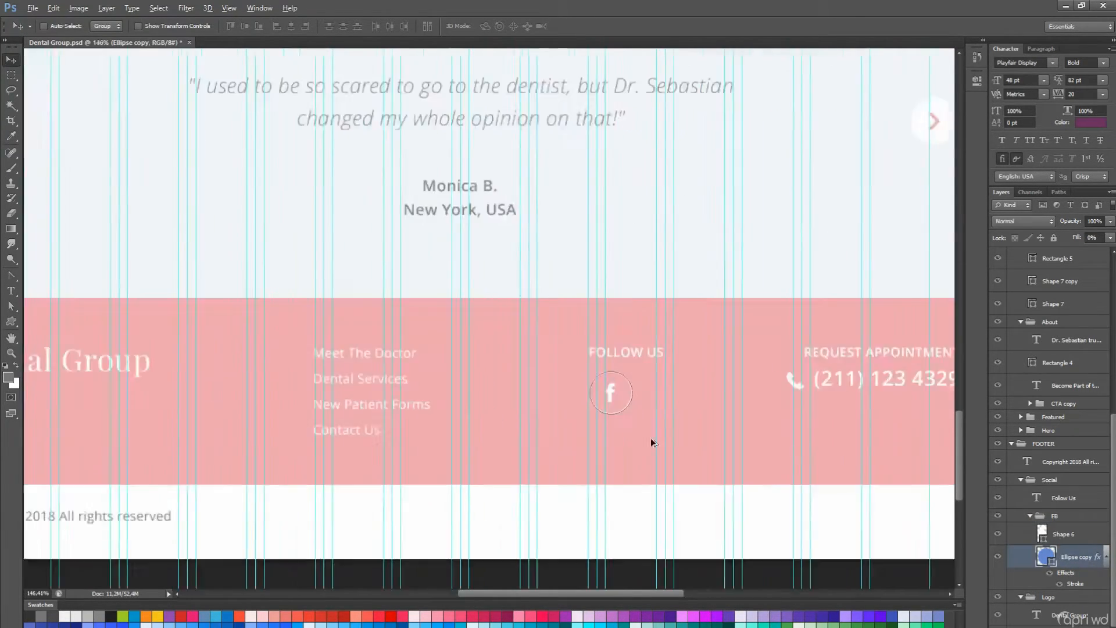
{"action": "key", "text": "ctrl+t"}
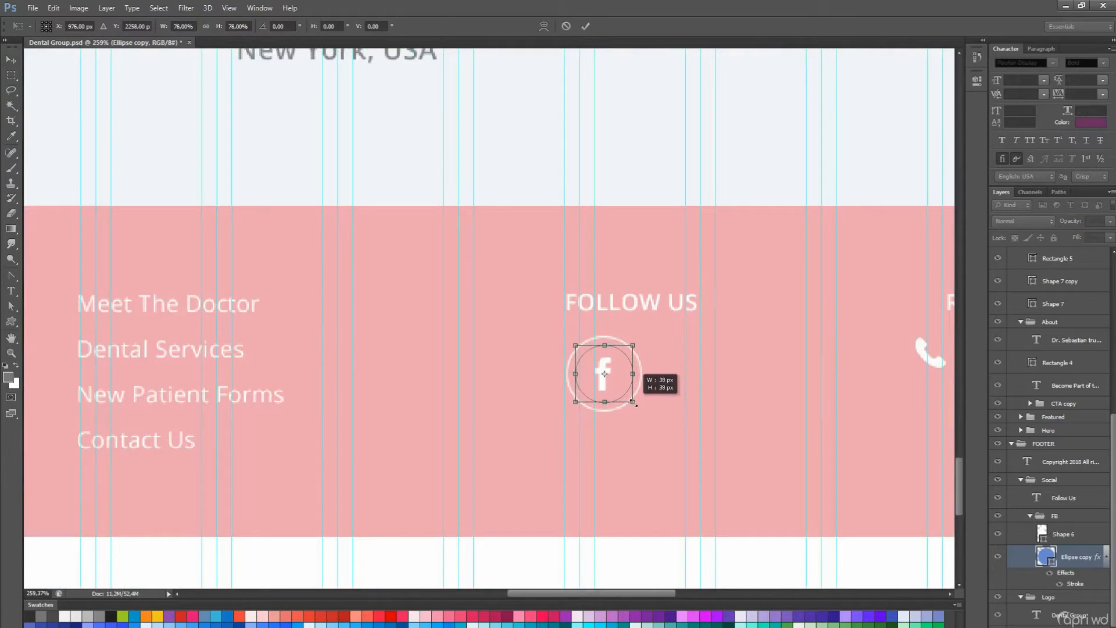
{"action": "key", "text": "Return"}
{"action": "left_click", "coordinate": [1063, 532]}
{"action": "key", "text": "ctrl+t"}
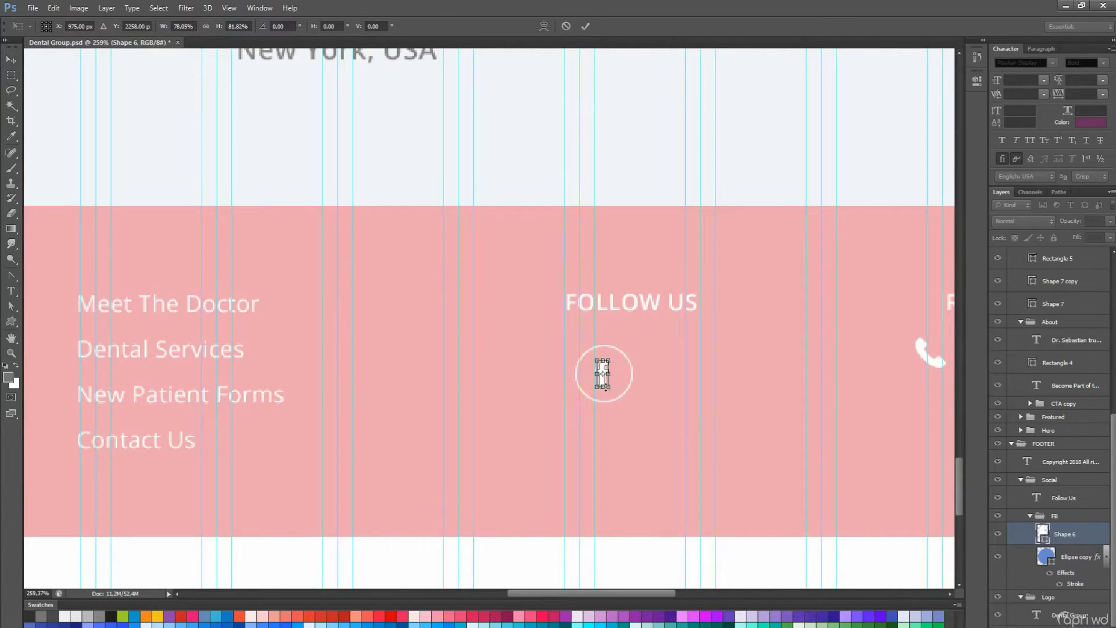
{"action": "key", "text": "Return"}
Align the Facebook icon group with the start of the Follow Us heading and nudge it up.
{"action": "left_click", "coordinate": [1002, 511]}
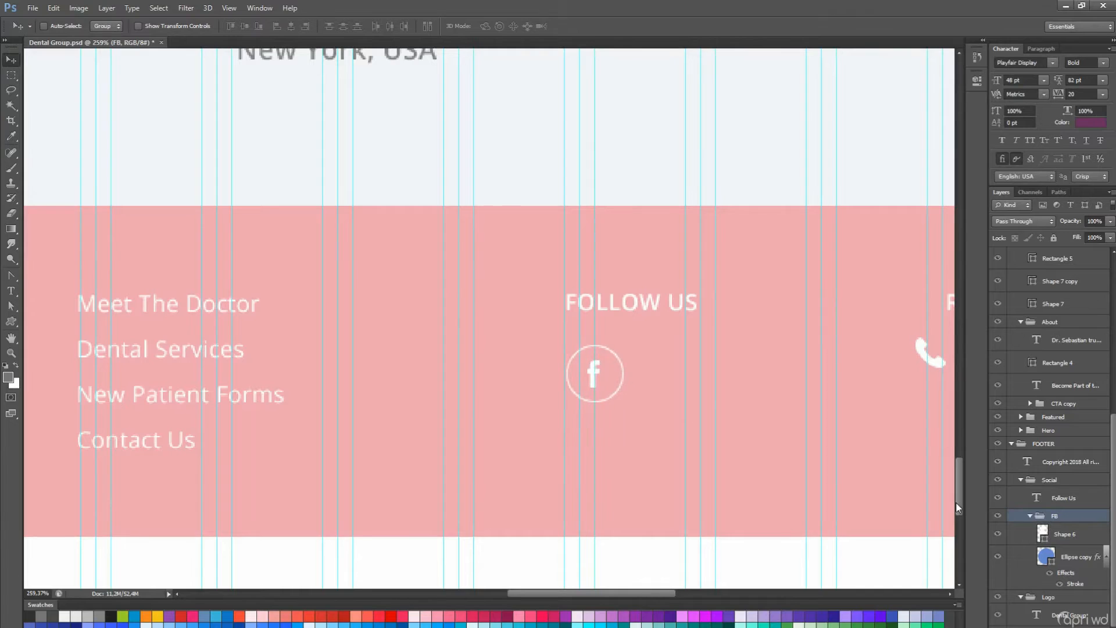
{"action": "key", "text": "Up"}
{"action": "key", "text": "Up"}
{"action": "key", "text": "Up"}
{"action": "key", "text": "Up"}
Align the Facebook icon, phone icon and phone number by their vertical centres and nudge them down slightly.
{"action": "left_click_drag", "start_coordinate": [819, 439], "coordinate": [582, 453]}
{"action": "key", "text": "a"}
{"action": "left_click", "coordinate": [701, 376]}
{"action": "left_click", "coordinate": [1030, 496]}
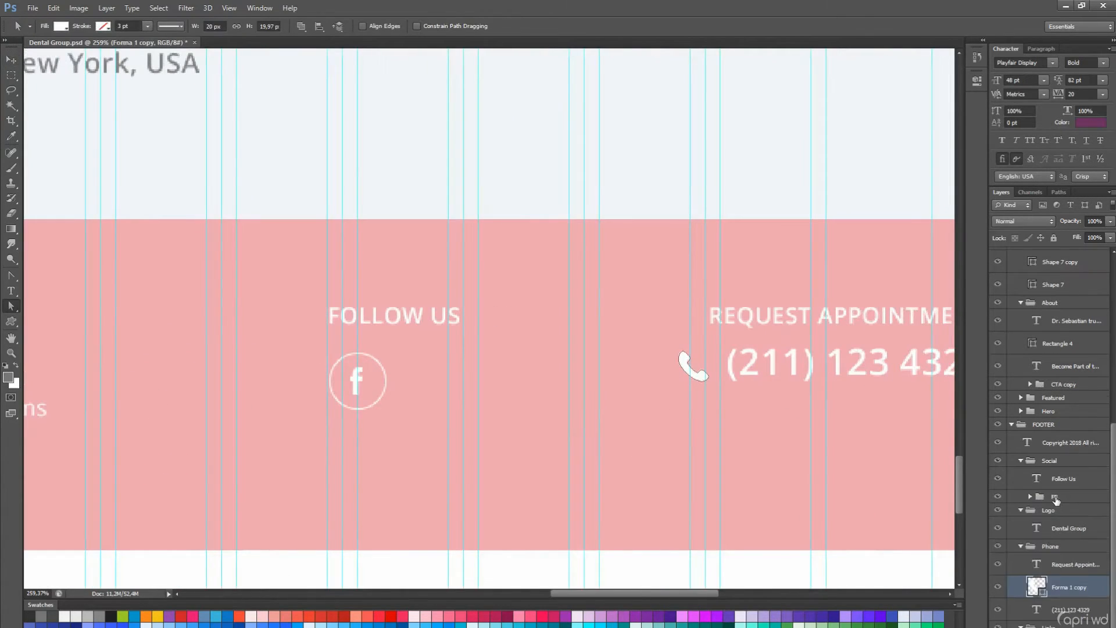
{"action": "left_click", "coordinate": [1055, 497]}
{"action": "left_click", "coordinate": [1070, 588], "text": "ctrl"}
{"action": "left_click", "coordinate": [1071, 610], "text": "ctrl"}
{"action": "key", "text": "v"}
{"action": "left_click", "coordinate": [246, 27]}
{"action": "scroll", "coordinate": [789, 366], "scroll_direction": "up", "scroll_amount": 1}
{"action": "key", "text": "Down"}
{"action": "key", "text": "Down"}
{"action": "key", "text": "Down"}
Check the type settings and placement of the footer's Request Appointment label.
{"action": "left_click_drag", "start_coordinate": [698, 416], "coordinate": [418, 381]}
{"action": "scroll", "coordinate": [619, 430], "scroll_direction": "up", "scroll_amount": 1}
{"action": "key", "text": "t"}
{"action": "left_click", "coordinate": [606, 326]}
{"action": "key", "text": "Escape"}
{"action": "key", "text": "v"}
{"action": "left_click", "coordinate": [617, 318], "text": "ctrl"}
{"action": "key", "text": "ctrl+1"}
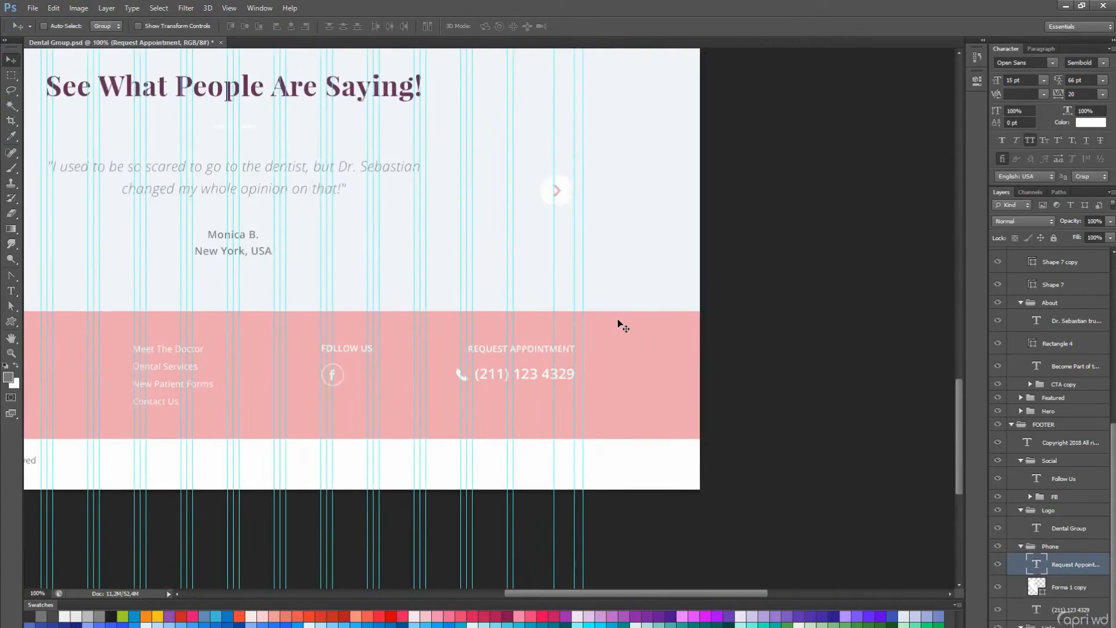
Hide the guides and check the type settings of the copyright line below the footer.
{"action": "left_click_drag", "start_coordinate": [618, 318], "coordinate": [833, 313]}
{"action": "key", "text": "ctrl+semicolon"}
{"action": "left_click_drag", "start_coordinate": [679, 288], "coordinate": [696, 336]}
{"action": "scroll", "coordinate": [696, 336], "scroll_direction": "down", "scroll_amount": 1}
{"action": "key", "text": "t"}
{"action": "left_click", "coordinate": [237, 494]}
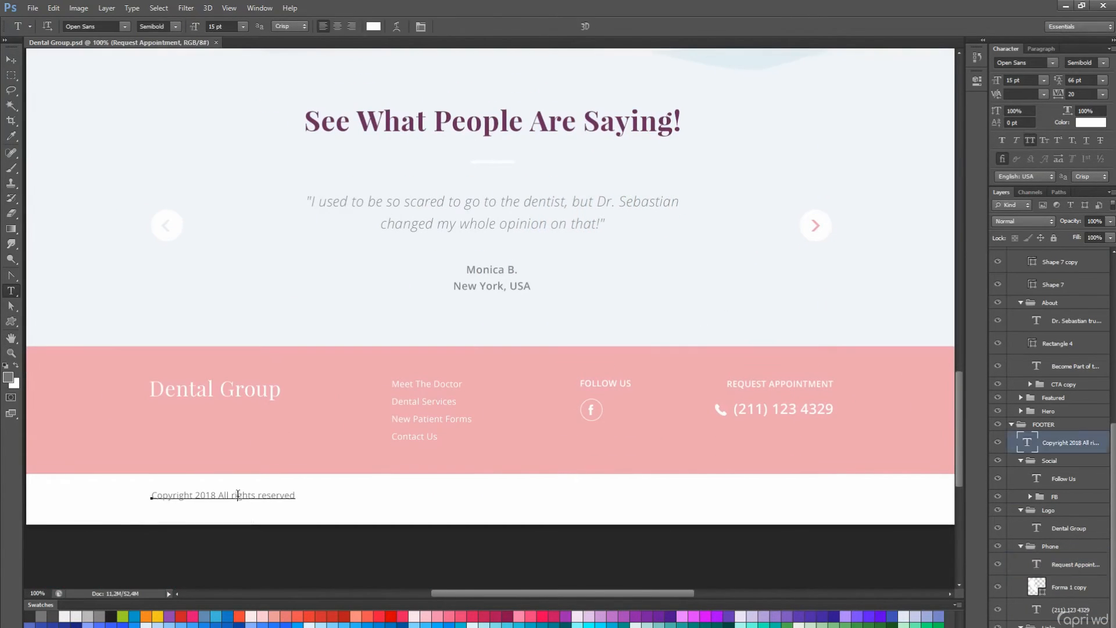
{"action": "key", "text": "Escape"}
{"action": "key", "text": "v"}
{"action": "scroll", "coordinate": [308, 254], "scroll_direction": "up", "scroll_amount": 5}
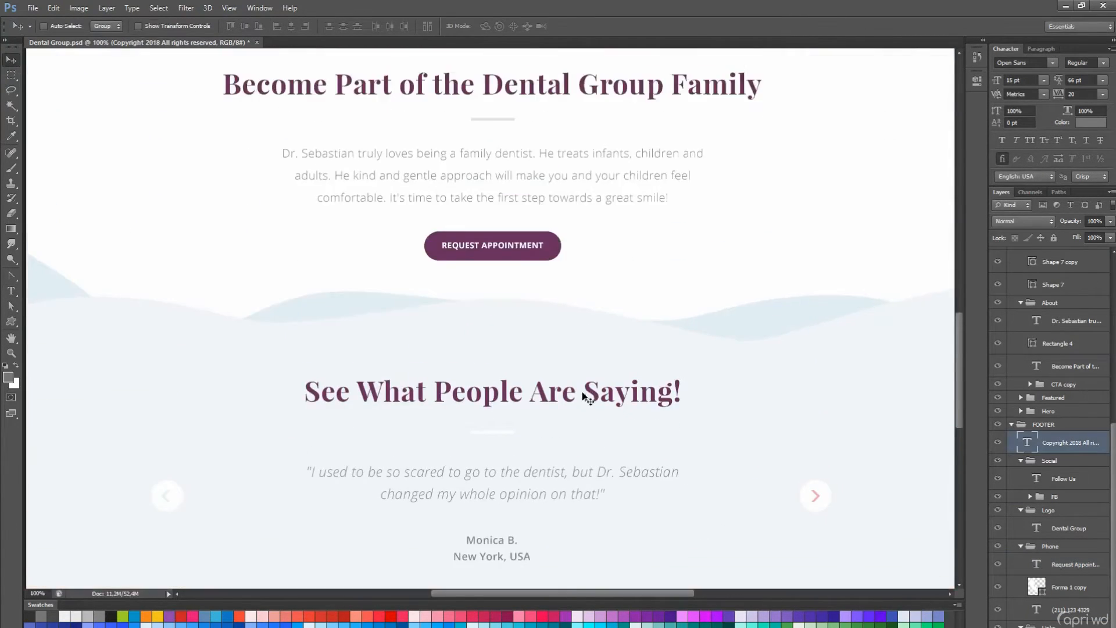
Collapse the FOOTER, BODY and HEADER layer groups with their subgroups and save the document.
{"action": "key", "text": "h"}
{"action": "left_click_drag", "start_coordinate": [587, 394], "coordinate": [616, 436]}
{"action": "left_click", "coordinate": [1011, 425]}
{"action": "scroll", "coordinate": [1023, 370], "scroll_direction": "up", "scroll_amount": 2}
{"action": "left_click", "coordinate": [1020, 294]}
{"action": "left_click", "coordinate": [1021, 375]}
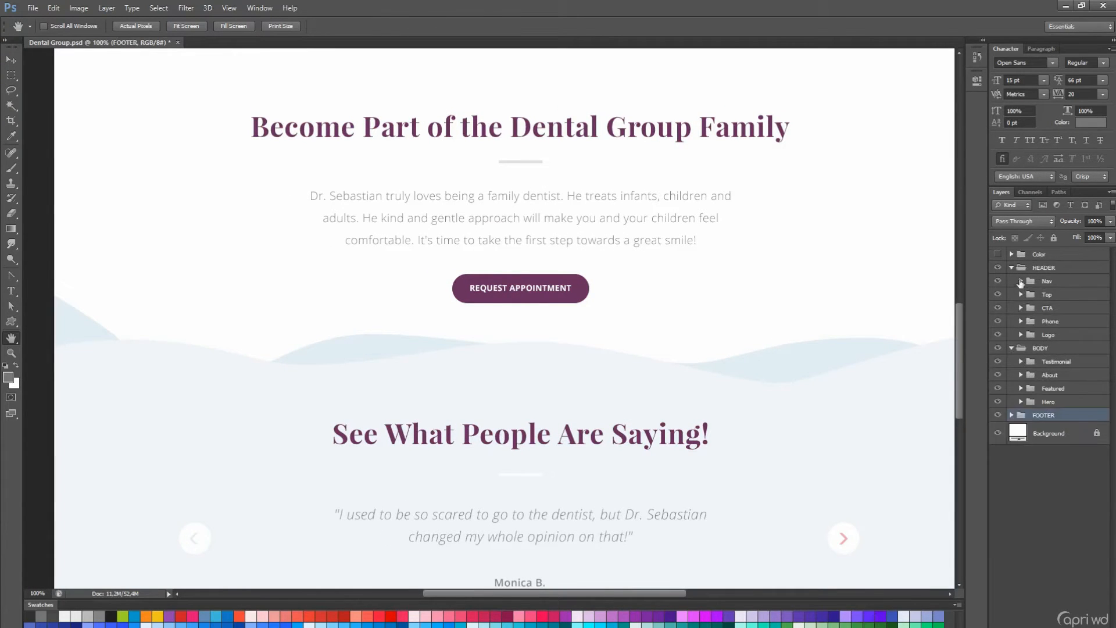
{"action": "left_click", "coordinate": [1010, 267]}
{"action": "key", "text": "ctrl+s"}
Recolour the navigation bar's background with the pale blue of the Testimonial section.
{"action": "left_click_drag", "start_coordinate": [744, 369], "coordinate": [730, 540]}
{"action": "key", "text": "Tab"}
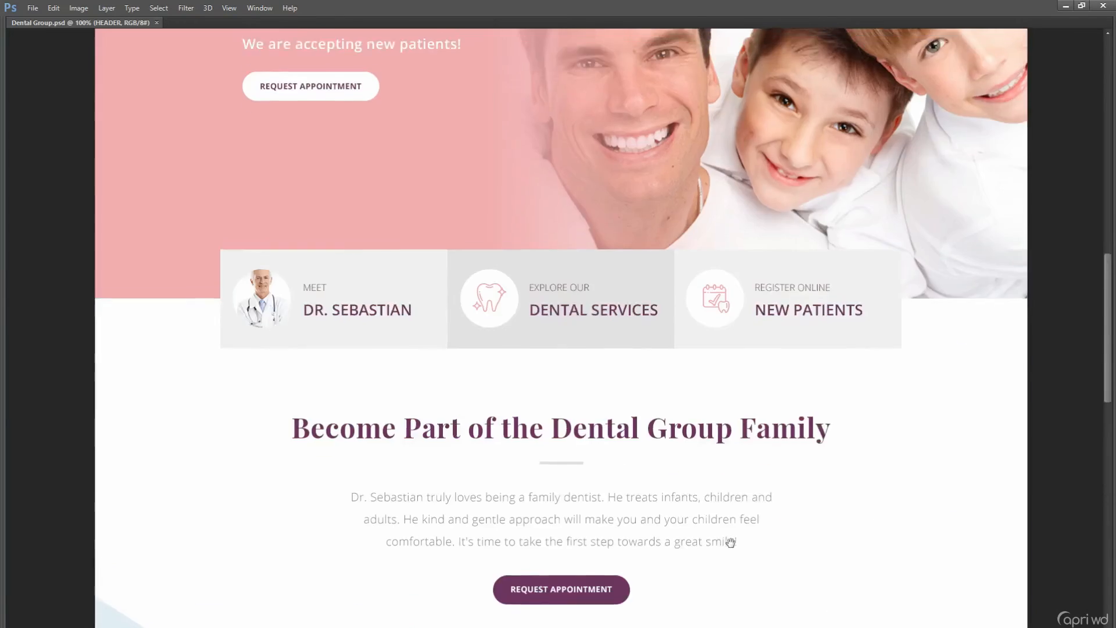
{"action": "key", "text": "Tab"}
{"action": "left_click_drag", "start_coordinate": [668, 227], "coordinate": [612, 261]}
{"action": "scroll", "coordinate": [660, 401], "scroll_direction": "down", "scroll_amount": 5}
{"action": "key", "text": "a"}
{"action": "left_click", "coordinate": [630, 111]}
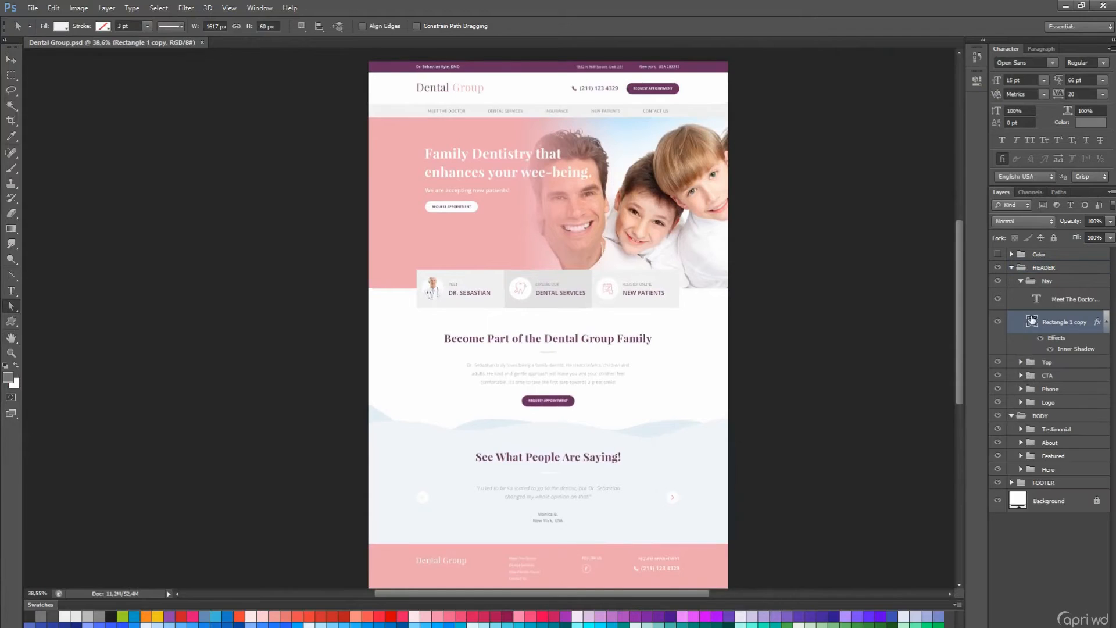
{"action": "double_click", "coordinate": [1031, 322]}
{"action": "key", "text": "Return"}
{"action": "double_click", "coordinate": [1032, 322]}
{"action": "left_click", "coordinate": [683, 450]}
{"action": "key", "text": "Return"}
Recolour the New Patients card's background to the Testimonial section's pale blue.
{"action": "scroll", "coordinate": [587, 346], "scroll_direction": "down", "scroll_amount": 1}
{"action": "left_click", "coordinate": [634, 293]}
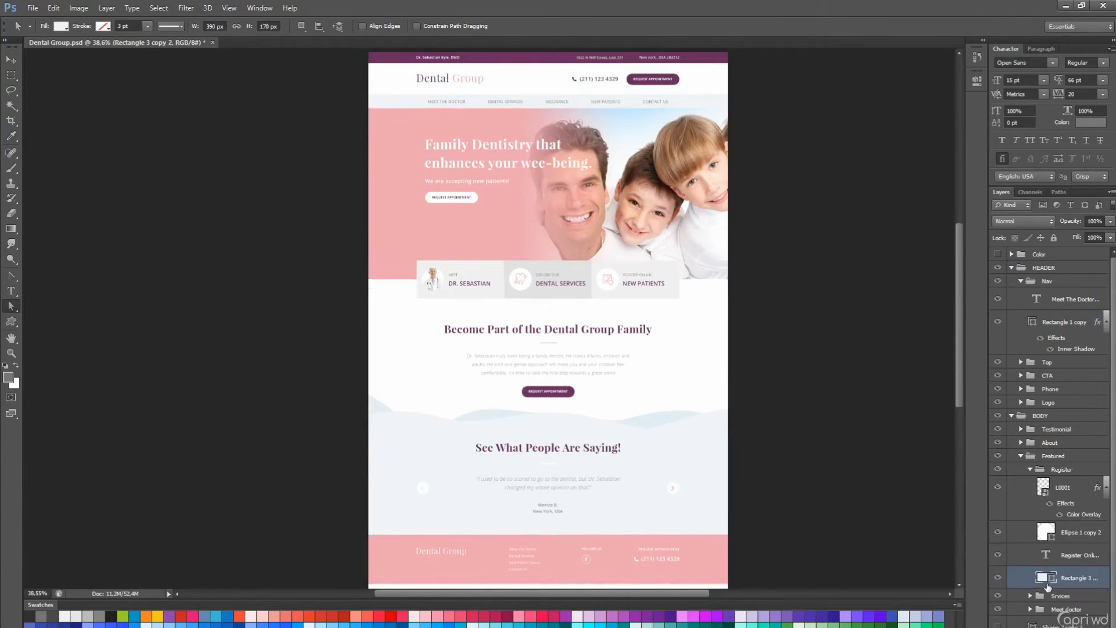
{"action": "double_click", "coordinate": [1045, 579]}
{"action": "left_click", "coordinate": [673, 432]}
{"action": "key", "text": "Return"}
Recolour the Dental Services card's background with the light blue of the wave shape.
{"action": "left_click", "coordinate": [548, 294]}
{"action": "double_click", "coordinate": [1046, 627]}
{"action": "left_click", "coordinate": [665, 419]}
{"action": "key", "text": "Return"}
Recolour the Meet the Doctor card to match the New Patients card's pale blue and save the document.
{"action": "left_click", "coordinate": [460, 293]}
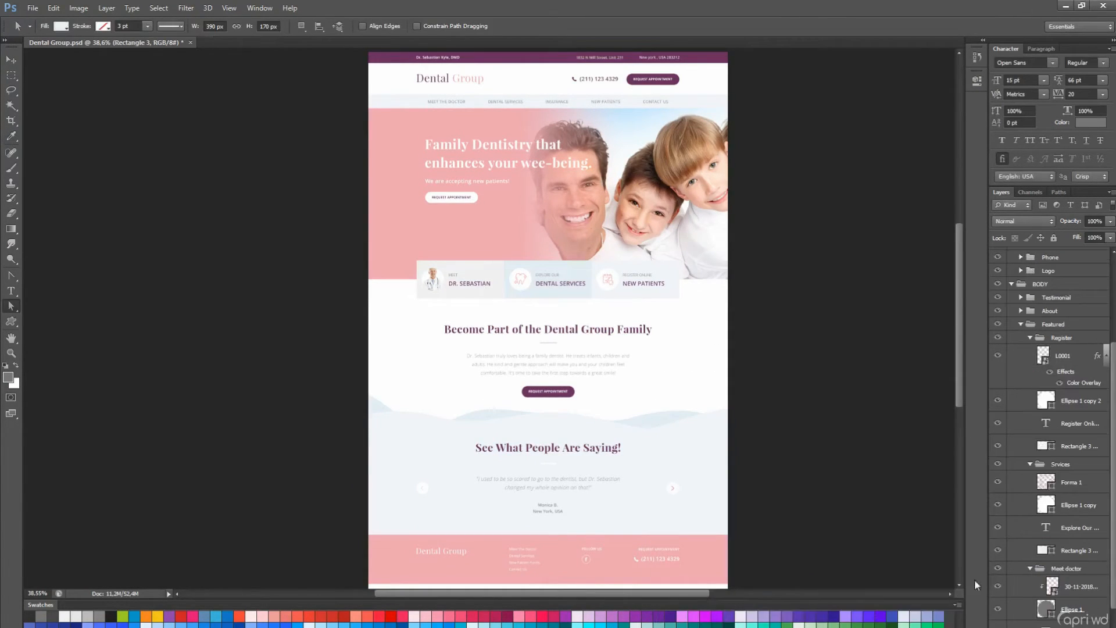
{"action": "double_click", "coordinate": [1046, 627]}
{"action": "left_click", "coordinate": [671, 295]}
{"action": "key", "text": "Return"}
{"action": "key", "text": "ctrl+1"}
{"action": "left_click_drag", "start_coordinate": [674, 302], "coordinate": [517, 453]}
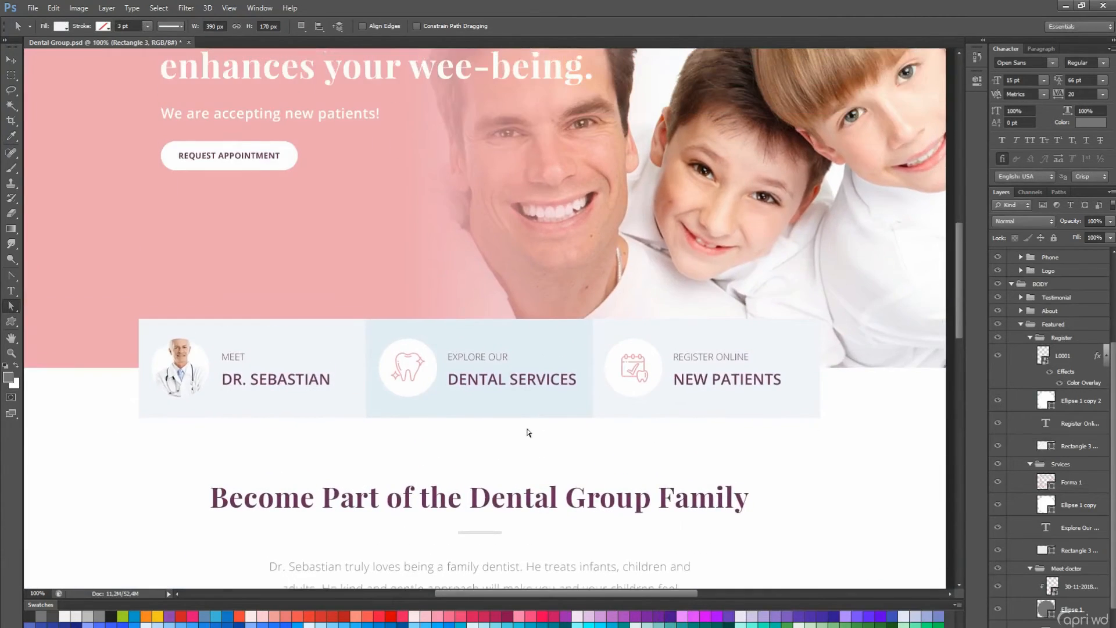
{"action": "key", "text": "ctrl+s"}
{"action": "left_click_drag", "start_coordinate": [504, 189], "coordinate": [596, 318]}
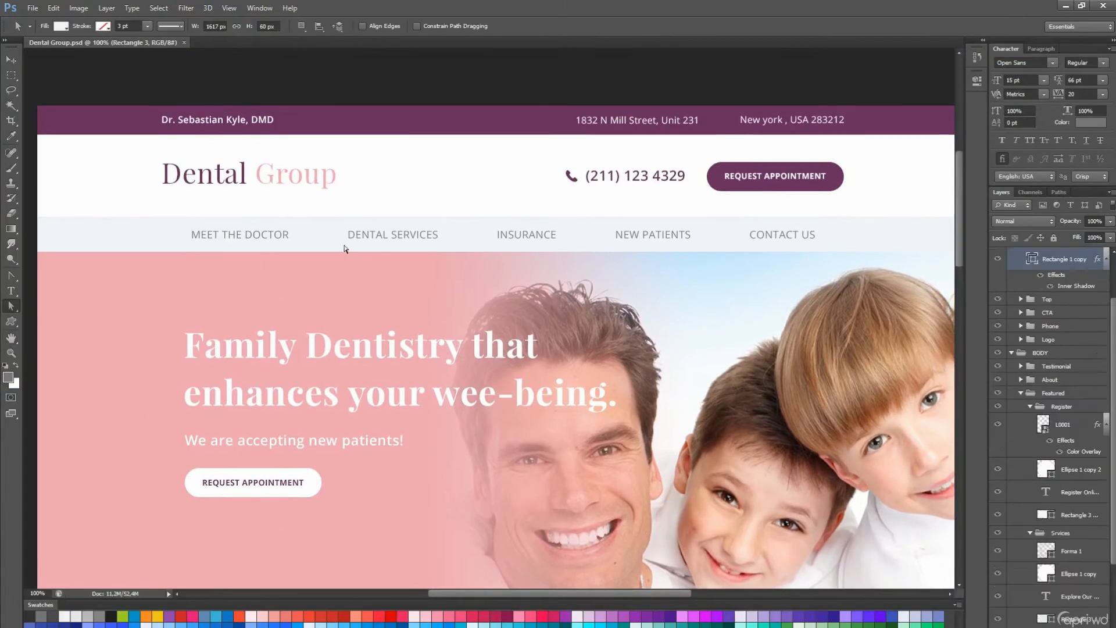
Draw a vertical divider line about 40 px tall between the Meet the Doctor and Dental Services links.
{"action": "left_click", "coordinate": [12, 307]}
{"action": "left_click_drag", "start_coordinate": [13, 318], "coordinate": [58, 367]}
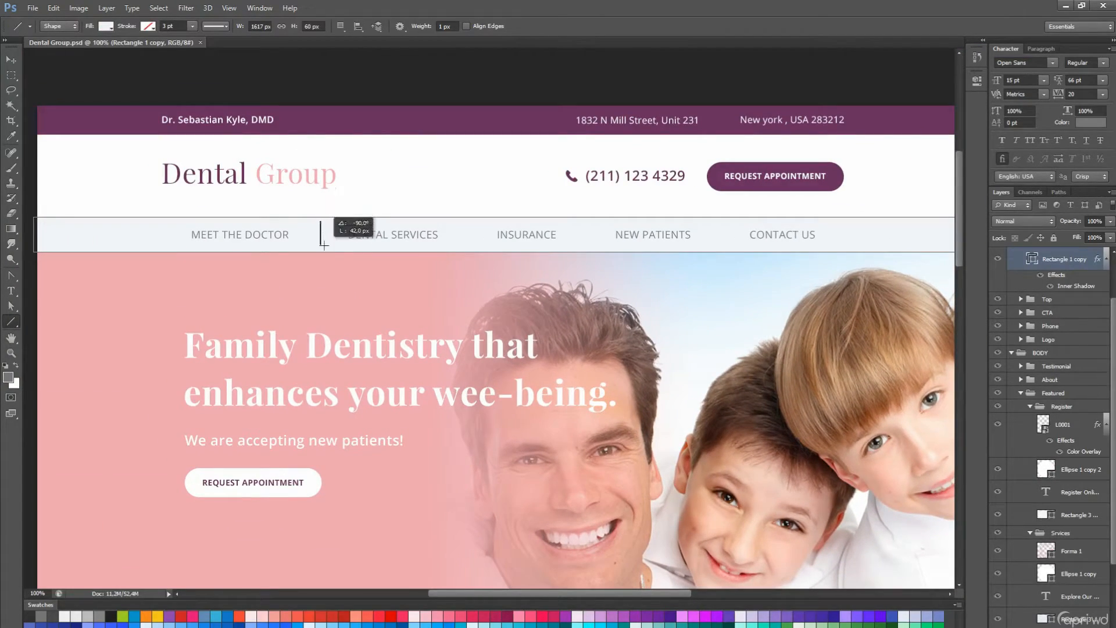
{"action": "left_click_drag", "start_coordinate": [325, 245], "coordinate": [325, 245]}
{"action": "key", "text": "v"}
{"action": "scroll", "coordinate": [349, 248], "scroll_direction": "down", "scroll_amount": 3}
Recolour the divider pale blue and duplicate it between the remaining navigation links.
{"action": "double_click", "coordinate": [1032, 259]}
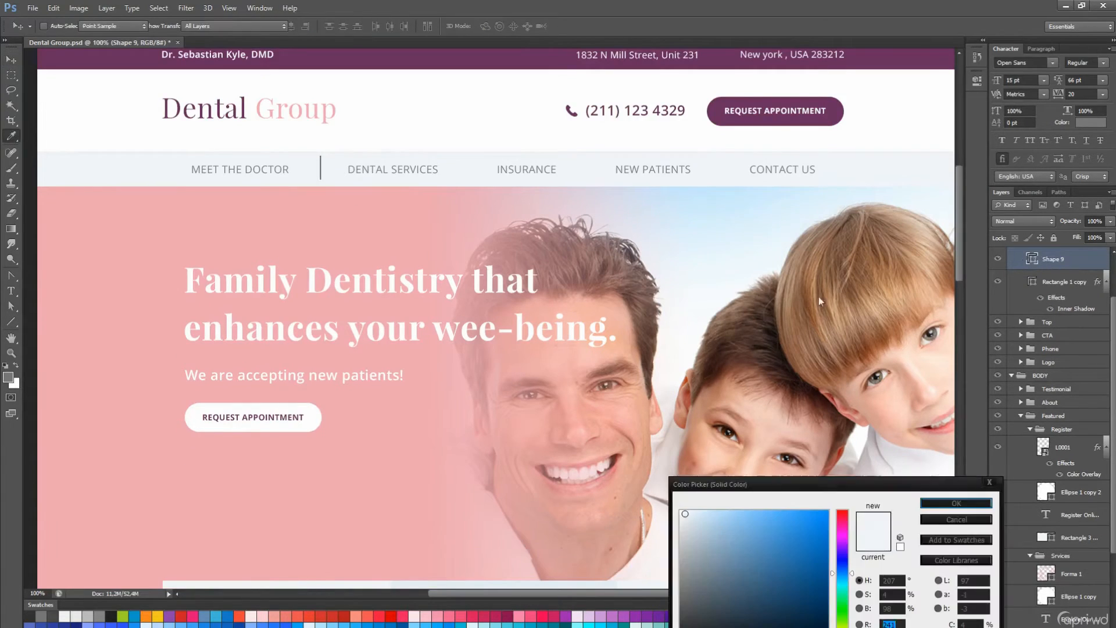
{"action": "left_click_drag", "start_coordinate": [520, 508], "coordinate": [511, 446]}
{"action": "key", "text": "Return"}
{"action": "left_click_drag", "start_coordinate": [426, 289], "coordinate": [426, 344]}
{"action": "key", "text": "a"}
{"action": "scroll", "coordinate": [349, 261], "scroll_direction": "up", "scroll_amount": 2}
{"action": "key", "text": "v"}
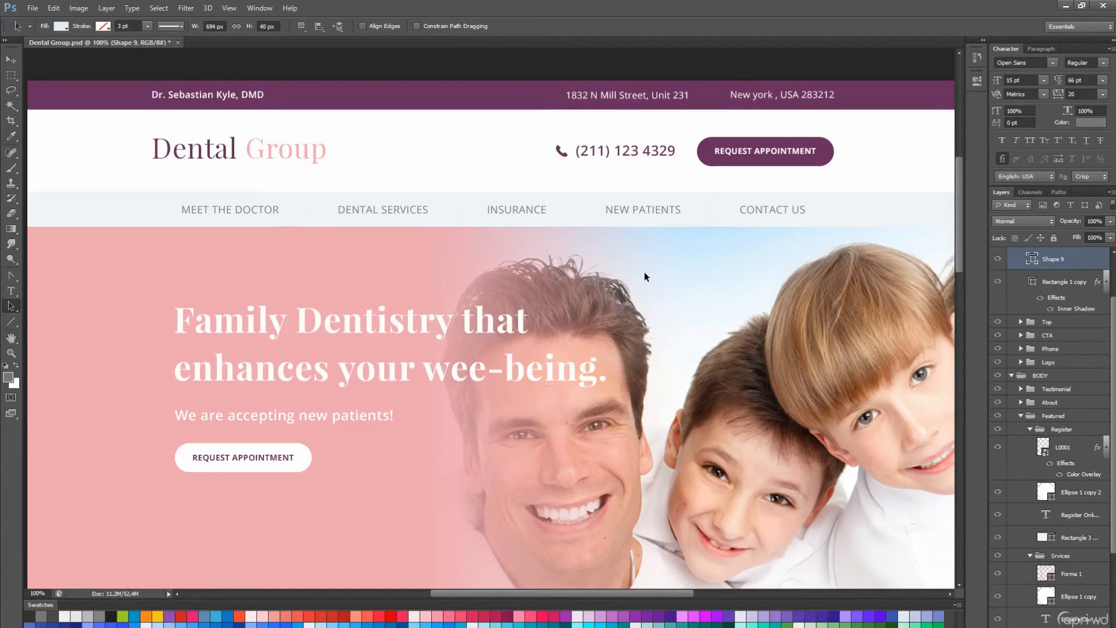
{"action": "double_click", "coordinate": [1032, 259]}
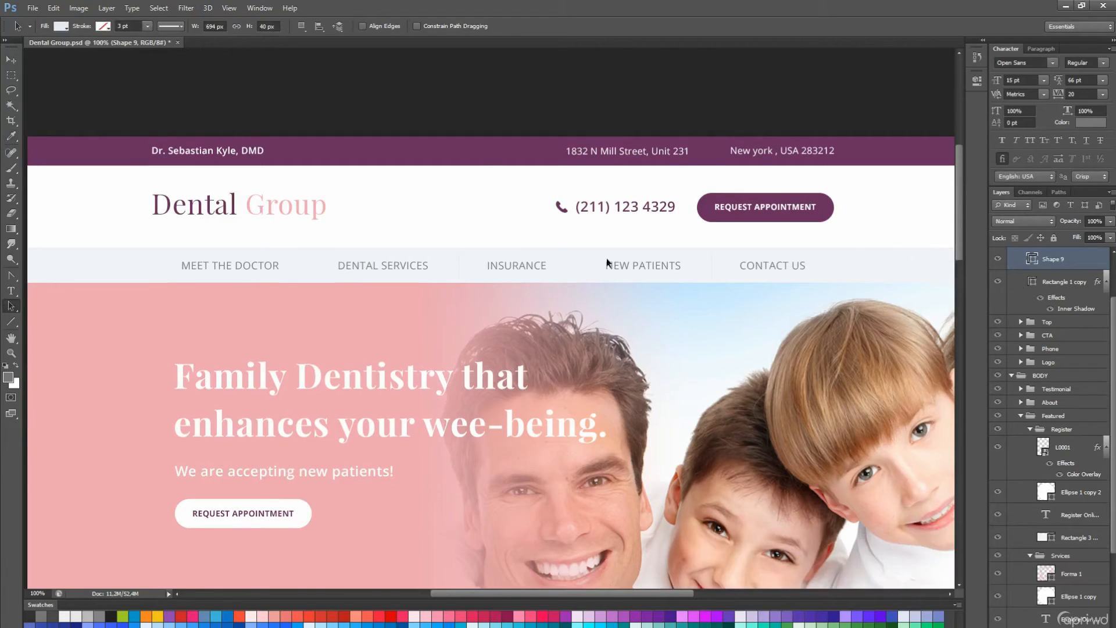
Recolour the top contact bar's background with the light blue of the Dental Services card.
{"action": "scroll", "coordinate": [458, 160], "scroll_direction": "up", "scroll_amount": 1}
{"action": "double_click", "coordinate": [1038, 408]}
{"action": "mouse_move", "coordinate": [956, 255]}
{"action": "left_mouse_down"}
{"action": "mouse_move", "coordinate": [960, 313]}
{"action": "mouse_move", "coordinate": [959, 246]}
{"action": "left_mouse_up"}
{"action": "left_click", "coordinate": [579, 418]}
{"action": "key", "text": "Return"}
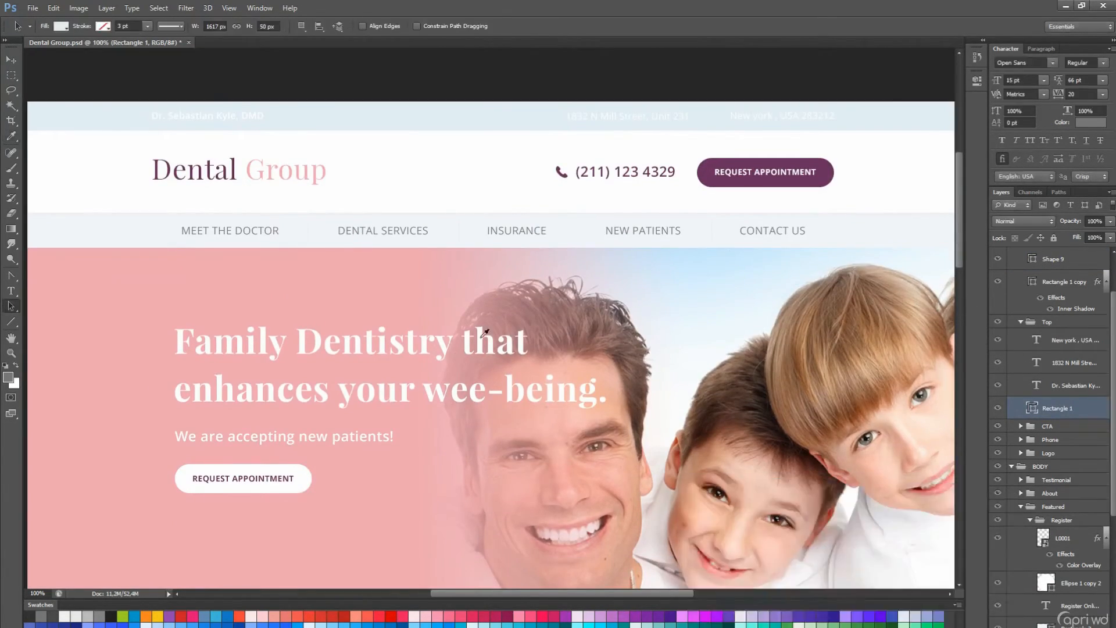
Recolour the navigation bar's background with the purple of the header's Request Appointment button.
{"action": "double_click", "coordinate": [1033, 282]}
{"action": "left_click", "coordinate": [822, 174]}
{"action": "key", "text": "Return"}
{"action": "scroll", "coordinate": [534, 283], "scroll_direction": "down", "scroll_amount": 6}
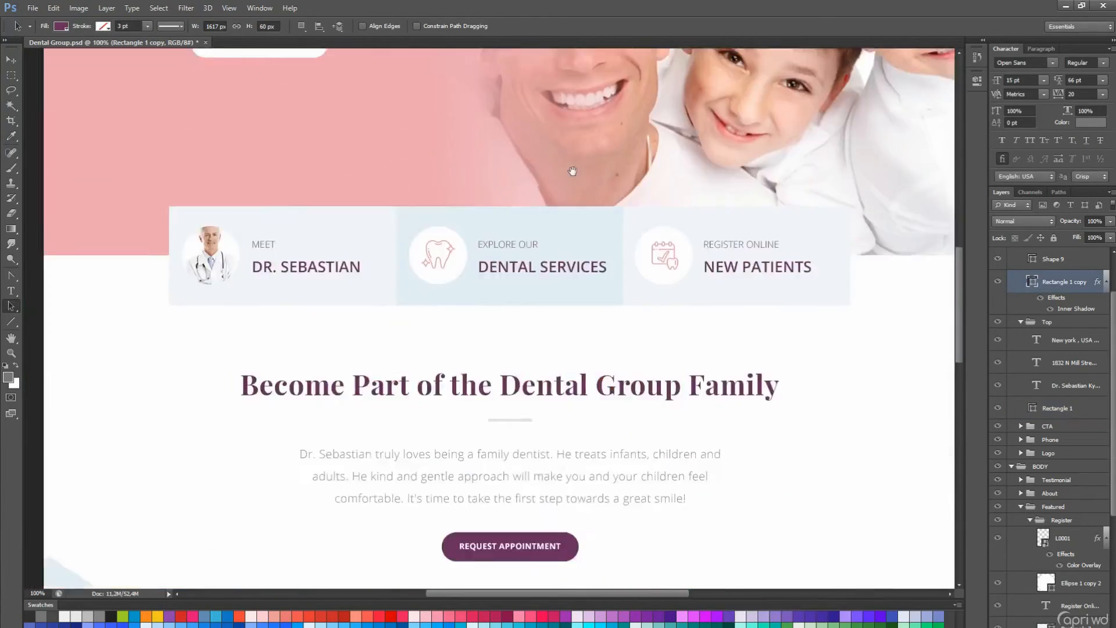
Recolour the navigation dividers a slightly lighter purple than the navigation bar.
{"action": "scroll", "coordinate": [583, 180], "scroll_direction": "up", "scroll_amount": 5}
{"action": "left_click", "coordinate": [1032, 259]}
{"action": "double_click", "coordinate": [1032, 259]}
{"action": "left_click", "coordinate": [871, 200]}
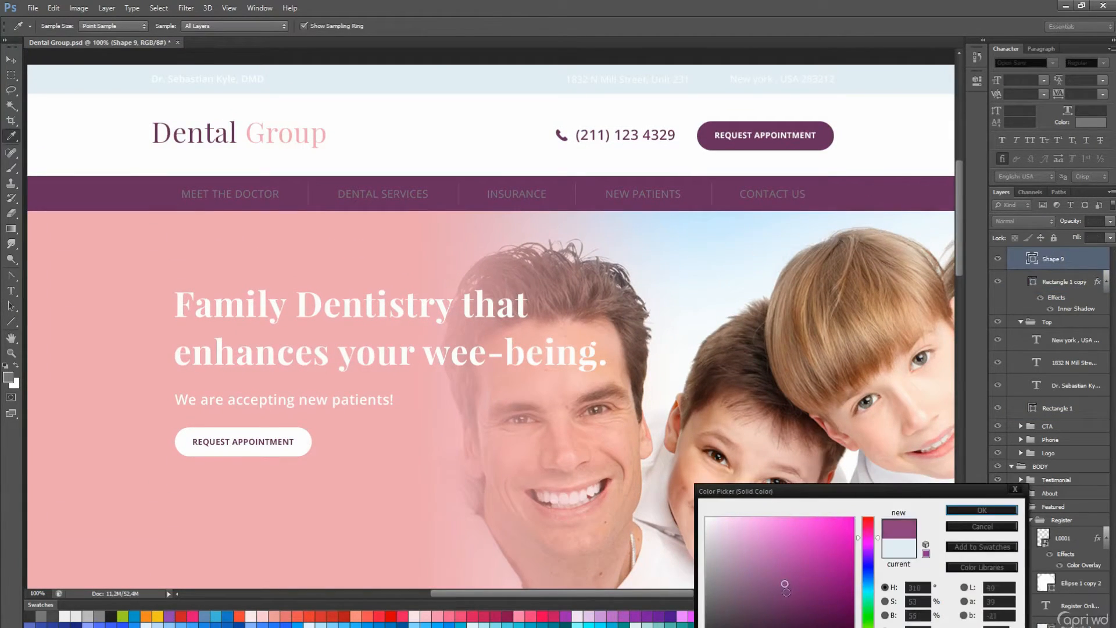
{"action": "key", "text": "Return"}
Recolour the navigation link text white.
{"action": "key", "text": "t"}
{"action": "left_click", "coordinate": [648, 191]}
{"action": "key", "text": "ctrl+Return"}
{"action": "left_click", "coordinate": [378, 26]}
{"action": "left_click", "coordinate": [408, 153]}
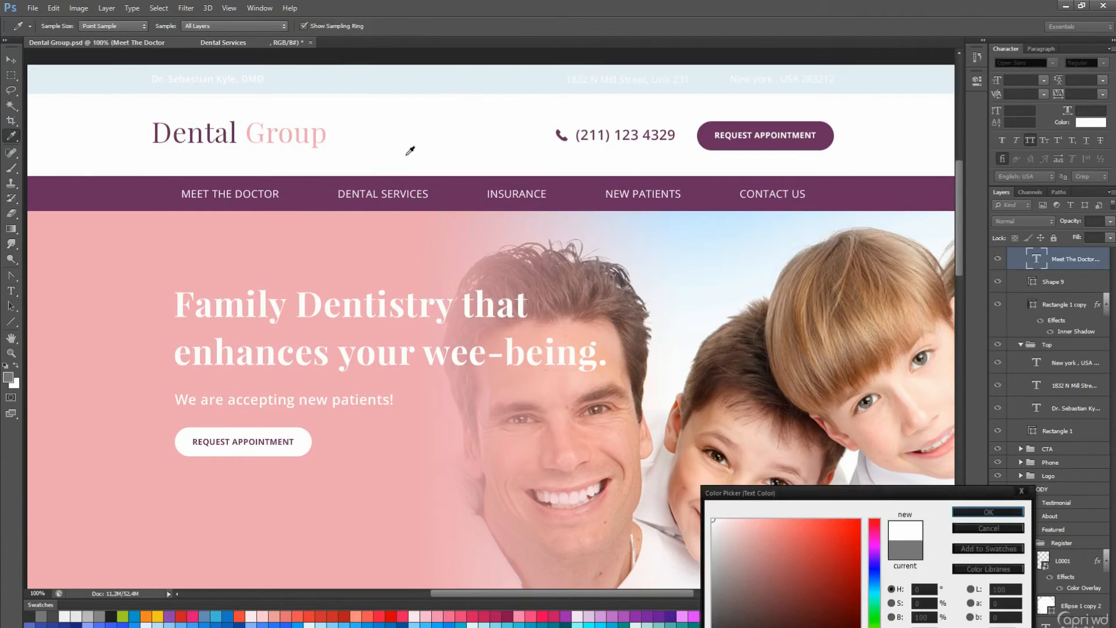
{"action": "key", "text": "Return"}
Recolour the doctor's name in the top bar with the navigation bar's purple, trying pale blue and dark grey as alternatives.
{"action": "key", "text": "a"}
{"action": "scroll", "coordinate": [471, 125], "scroll_direction": "up", "scroll_amount": 2}
{"action": "key", "text": "t"}
{"action": "left_click", "coordinate": [237, 155]}
{"action": "key", "text": "ctrl+Return"}
{"action": "left_click", "coordinate": [376, 26]}
{"action": "left_click", "coordinate": [292, 262]}
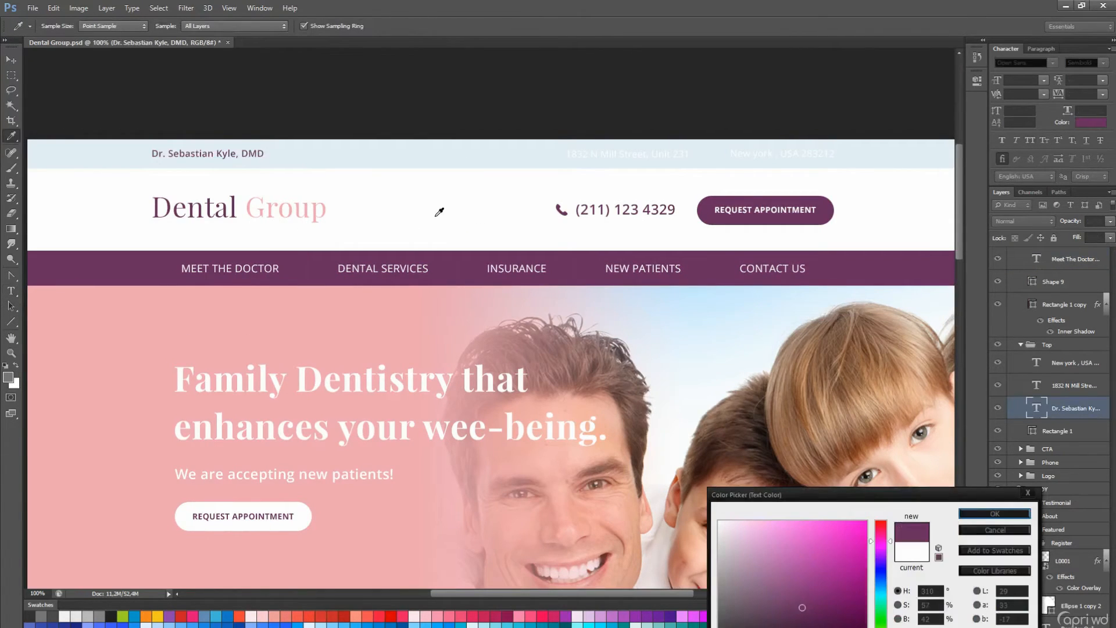
{"action": "left_click", "coordinate": [128, 338]}
{"action": "left_click", "coordinate": [429, 154]}
{"action": "mouse_move", "coordinate": [959, 245]}
{"action": "left_mouse_down"}
{"action": "mouse_move", "coordinate": [962, 274]}
{"action": "mouse_move", "coordinate": [960, 232]}
{"action": "left_mouse_up"}
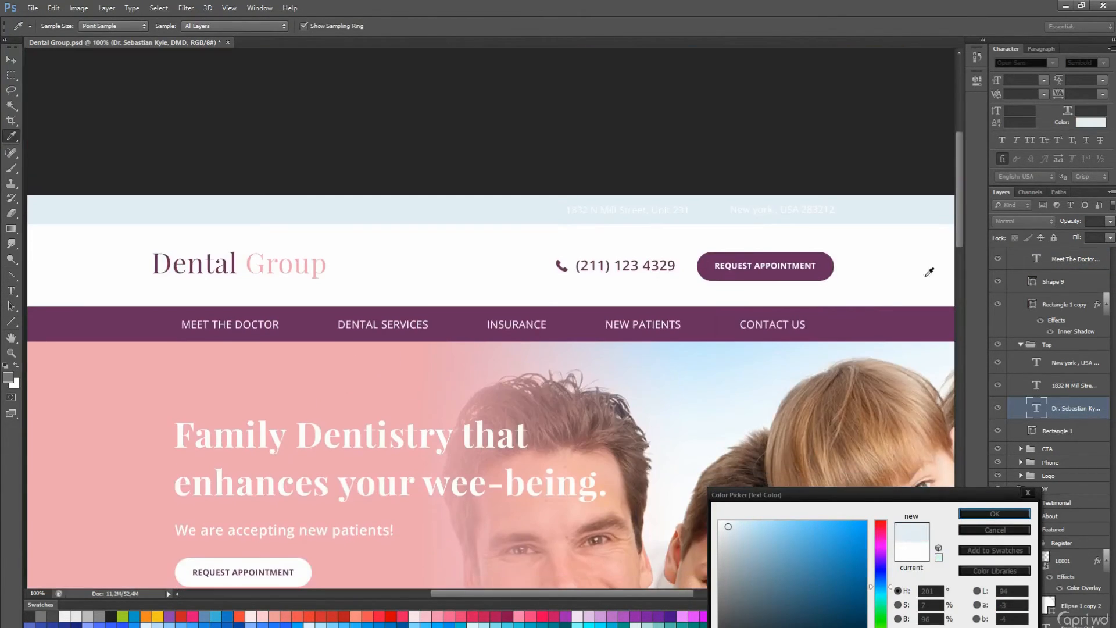
{"action": "left_click", "coordinate": [868, 318]}
{"action": "left_click", "coordinate": [106, 615]}
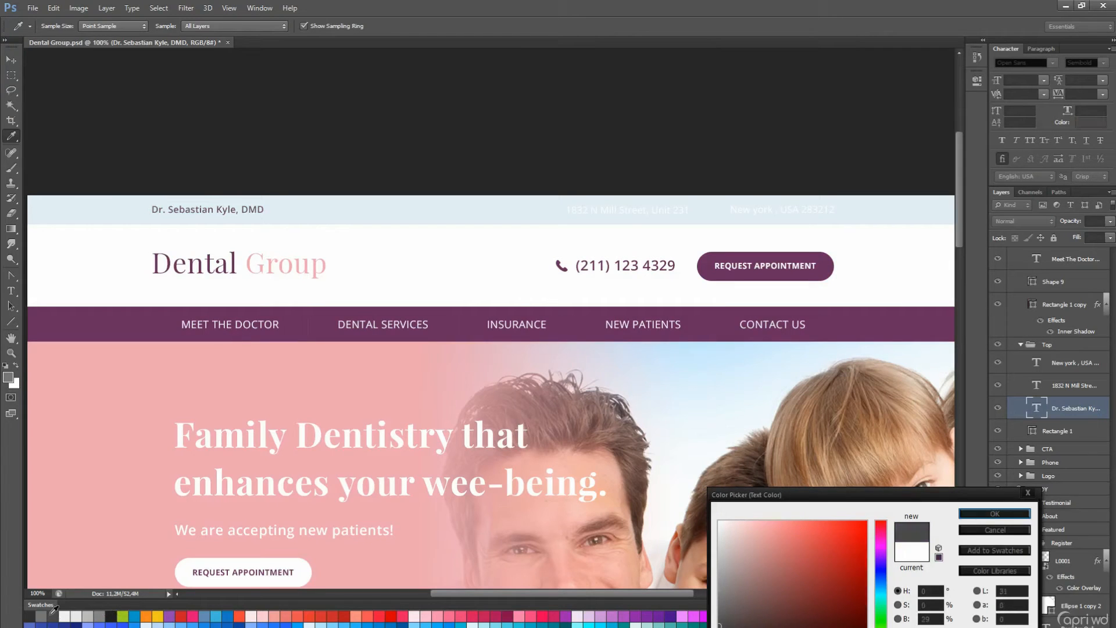
{"action": "left_click", "coordinate": [889, 324]}
{"action": "left_click", "coordinate": [972, 514]}
Recolour the street address and city texts in the top bar with the navigation bar's purple.
{"action": "left_click", "coordinate": [630, 211]}
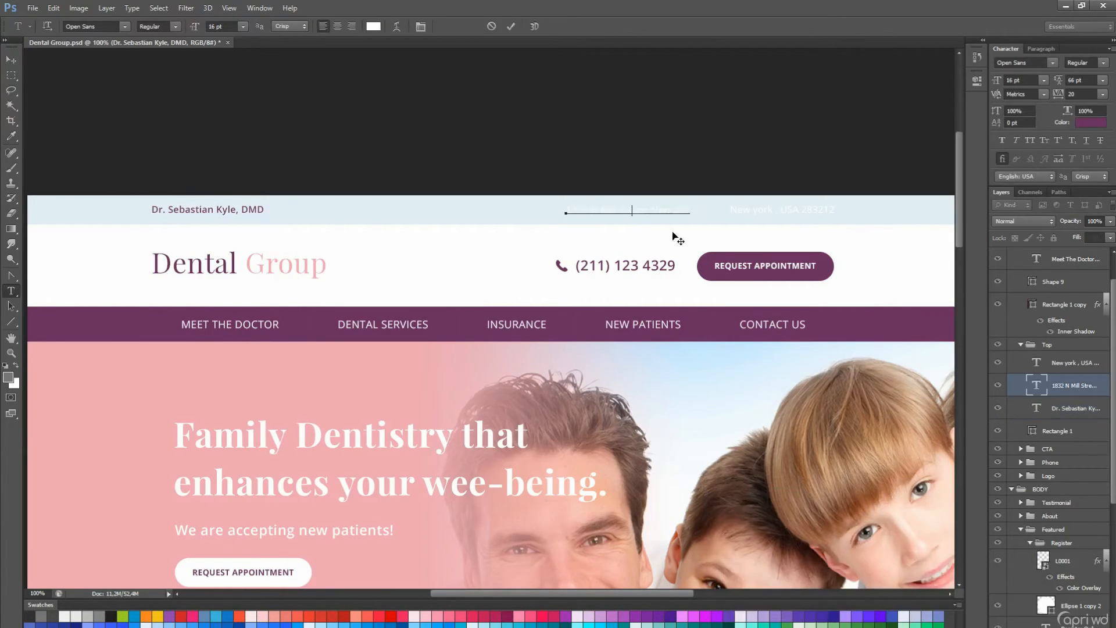
{"action": "key", "text": "ctrl+Return"}
{"action": "left_click", "coordinate": [1074, 363], "text": "shift"}
{"action": "left_click", "coordinate": [376, 27]}
{"action": "left_click", "coordinate": [583, 326]}
{"action": "key", "text": "Return"}
Move the street address closer to the city text in the top bar and save the document.
{"action": "key", "text": "v"}
{"action": "scroll", "coordinate": [616, 306], "scroll_direction": "down", "scroll_amount": 2}
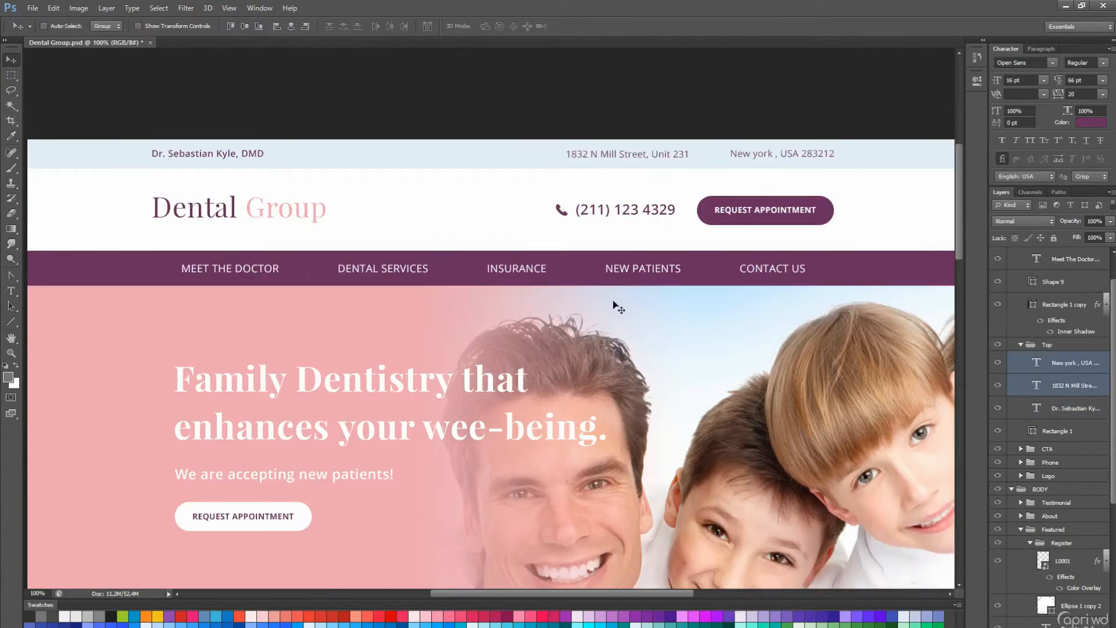
{"action": "left_click", "coordinate": [1063, 390]}
{"action": "scroll", "coordinate": [828, 313], "scroll_direction": "up", "scroll_amount": 1}
{"action": "scroll", "coordinate": [829, 313], "scroll_direction": "down", "scroll_amount": 5}
{"action": "scroll", "coordinate": [825, 312], "scroll_direction": "up", "scroll_amount": 2}
{"action": "key", "text": "ctrl+s"}
Review the recoloured header together with the hero and the sections below it.
{"action": "key", "text": "space"}
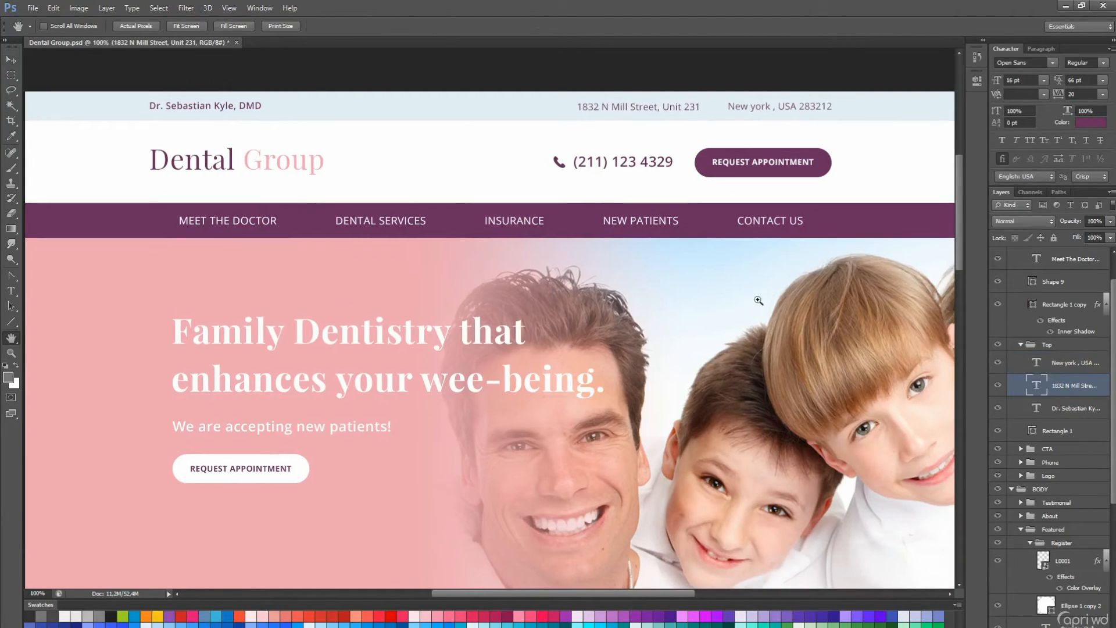
{"action": "left_click_drag", "start_coordinate": [679, 558], "coordinate": [687, 345]}
{"action": "scroll", "coordinate": [688, 345], "scroll_direction": "down", "scroll_amount": 3}
{"action": "scroll", "coordinate": [657, 320], "scroll_direction": "up", "scroll_amount": 12}
{"action": "key", "text": "a"}
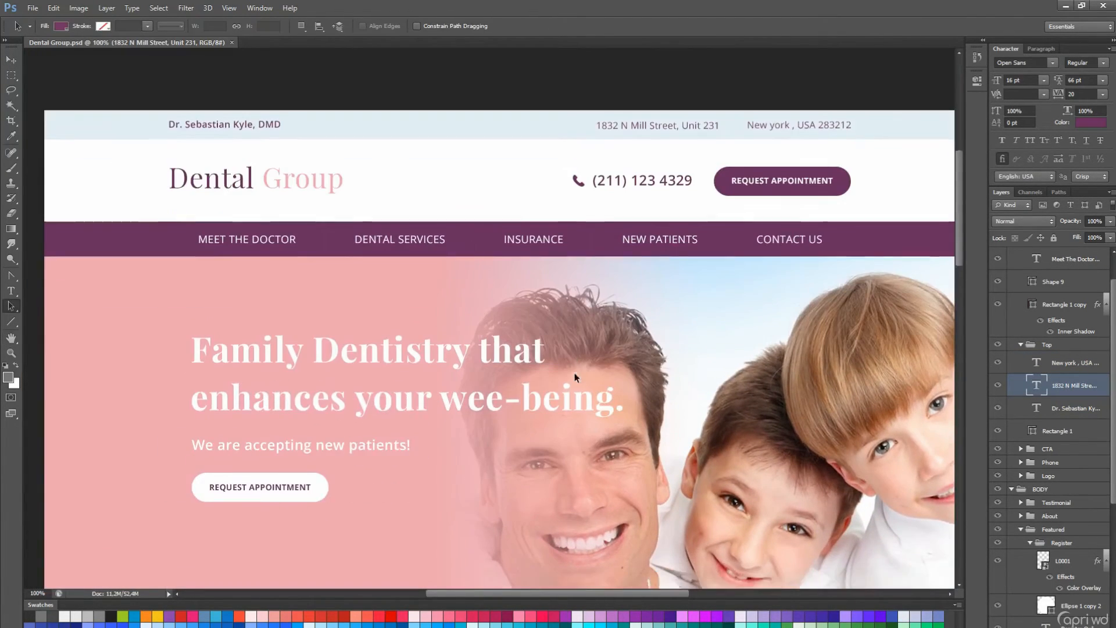
{"action": "scroll", "coordinate": [468, 184], "scroll_direction": "down", "scroll_amount": 2}
{"action": "scroll", "coordinate": [639, 262], "scroll_direction": "up", "scroll_amount": 2}
{"action": "left_click", "coordinate": [1020, 345]}
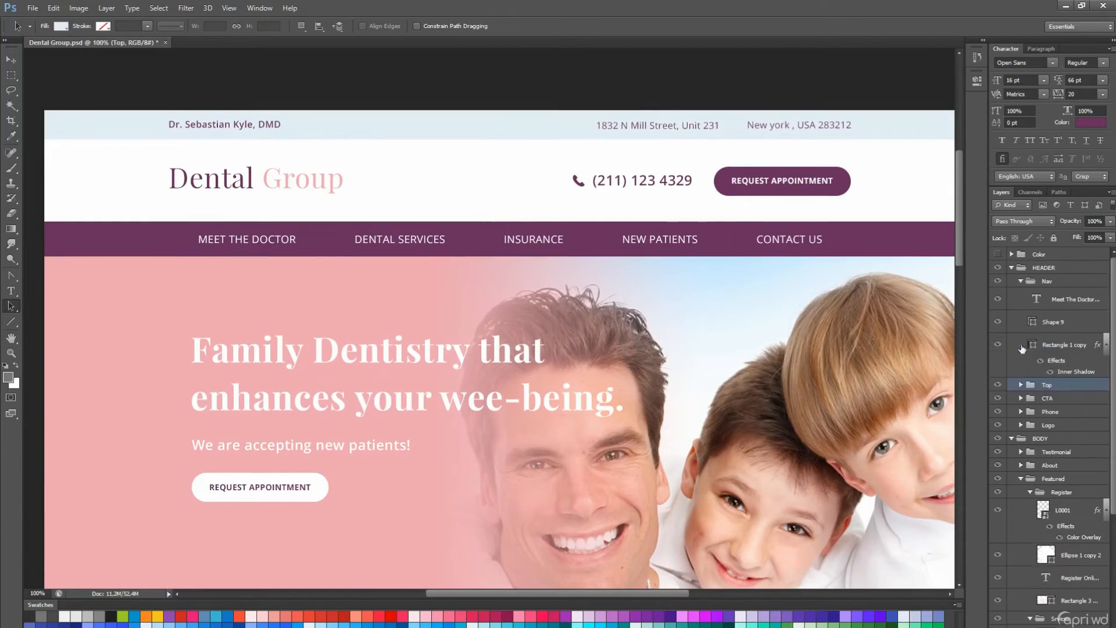
Recolour the three text layers in the top bar mid grey, trying slate blue shades first.
{"action": "key", "text": "t"}
{"action": "left_click", "coordinate": [1020, 384]}
{"action": "left_click", "coordinate": [1069, 403]}
{"action": "left_click", "coordinate": [1069, 448], "text": "shift"}
{"action": "left_click", "coordinate": [1091, 123]}
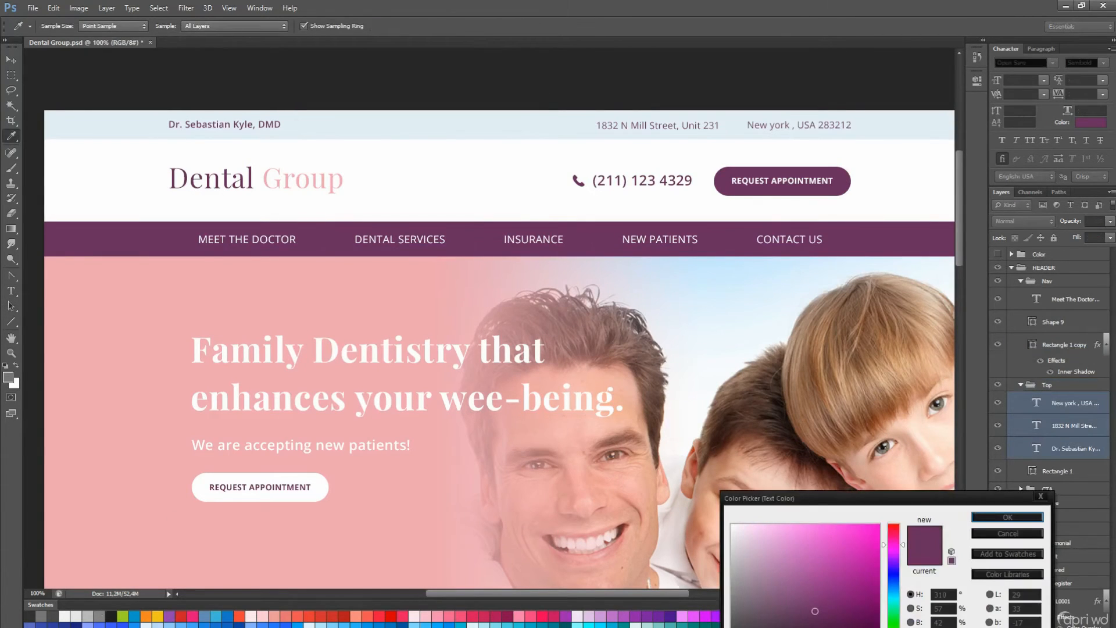
{"action": "left_click", "coordinate": [1008, 516]}
{"action": "left_click", "coordinate": [373, 26]}
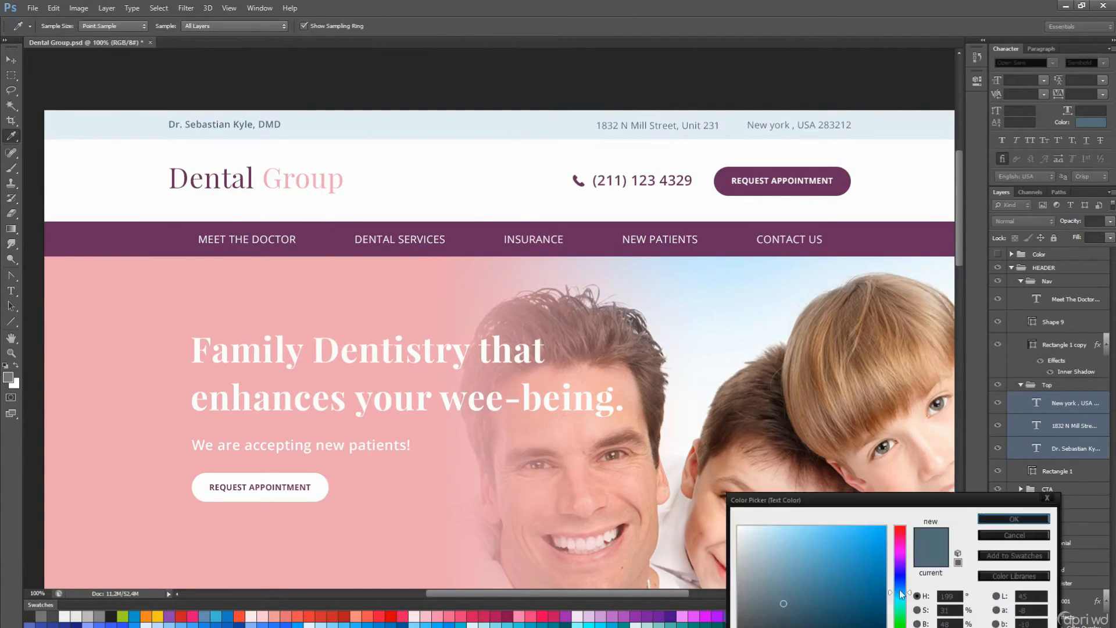
{"action": "left_click", "coordinate": [996, 520]}
{"action": "left_click", "coordinate": [374, 26]}
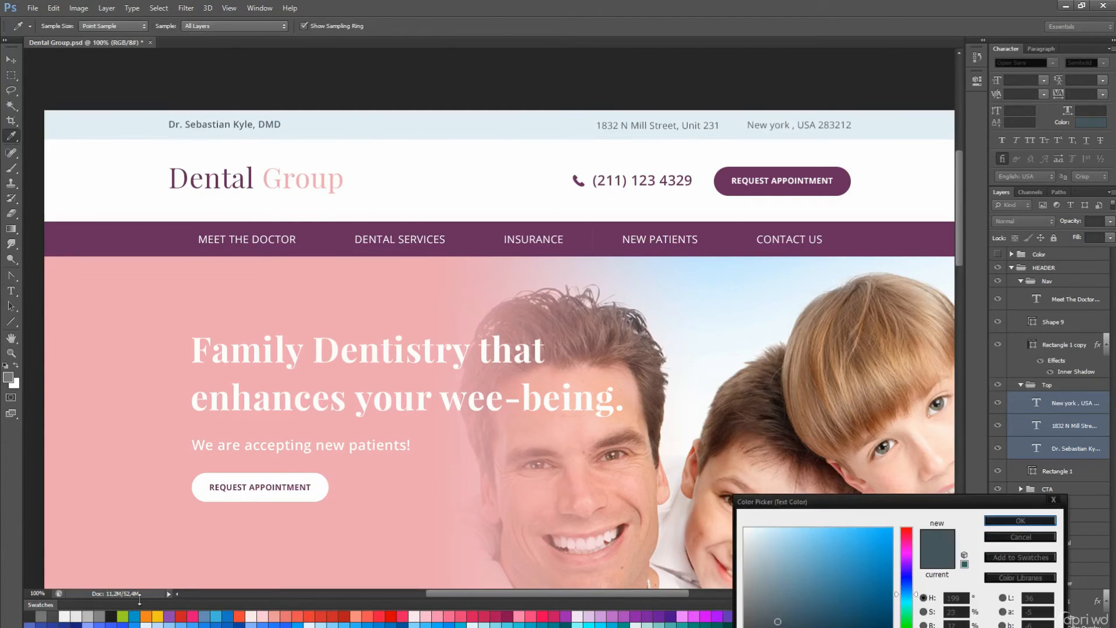
{"action": "left_click", "coordinate": [99, 614]}
{"action": "left_click", "coordinate": [1007, 519]}
{"action": "left_click", "coordinate": [374, 26]}
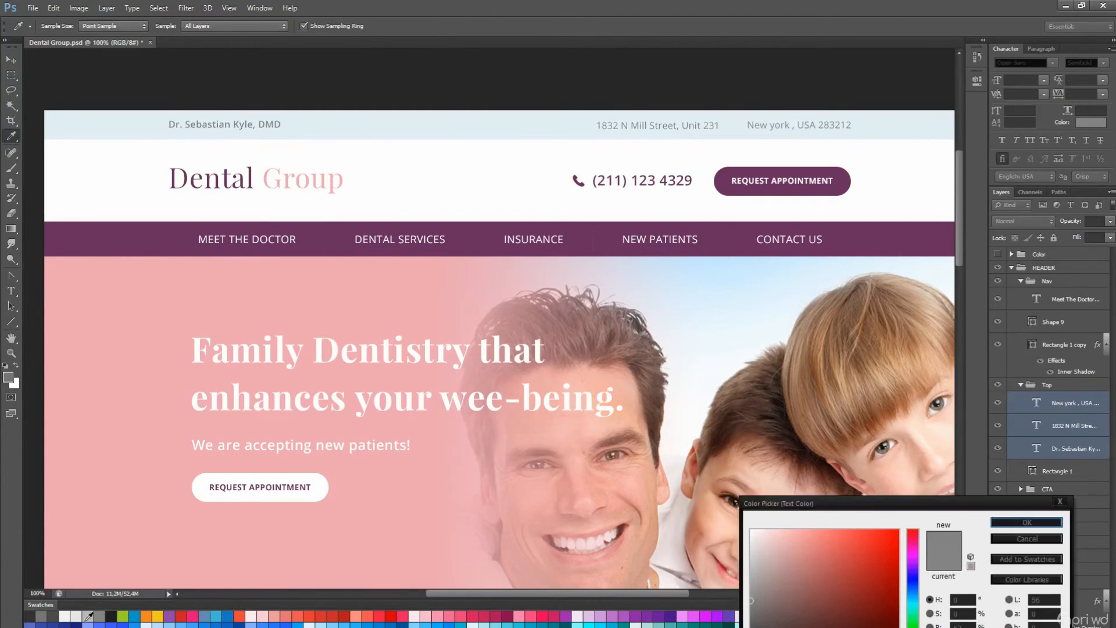
{"action": "left_click", "coordinate": [1002, 523]}
Check the top bar texts' alignment against the layout guides.
{"action": "left_click", "coordinate": [11, 60]}
{"action": "key", "text": "ctrl+;"}
{"action": "scroll", "coordinate": [606, 270], "scroll_direction": "down", "scroll_amount": 1}
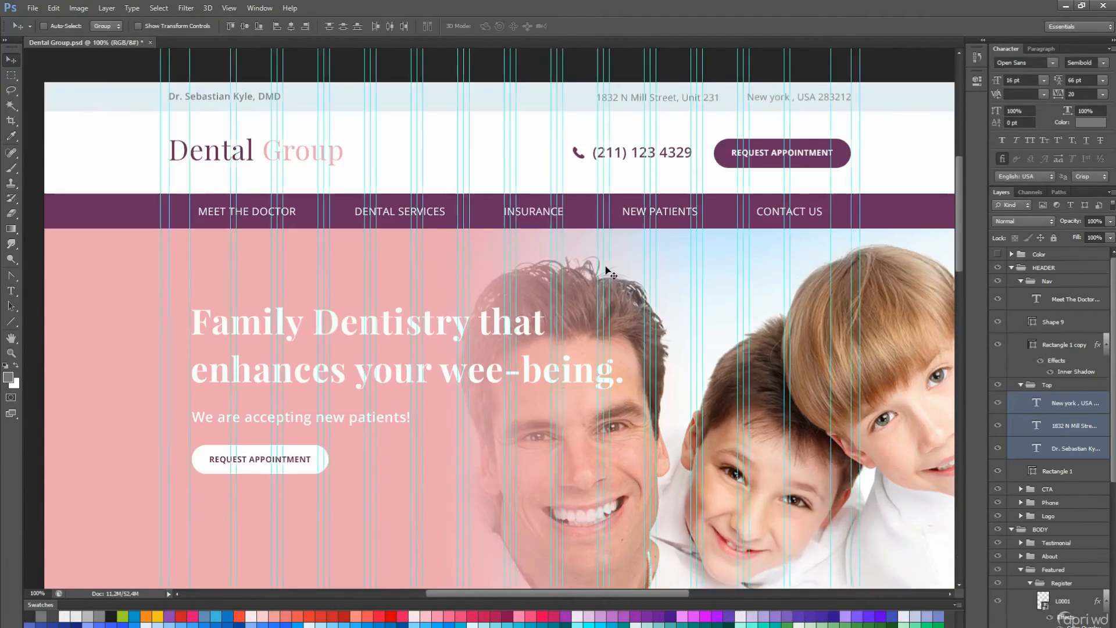
{"action": "left_click", "coordinate": [1063, 401]}
{"action": "key", "text": "ctrl+;"}
{"action": "left_click_drag", "start_coordinate": [749, 347], "coordinate": [750, 343]}
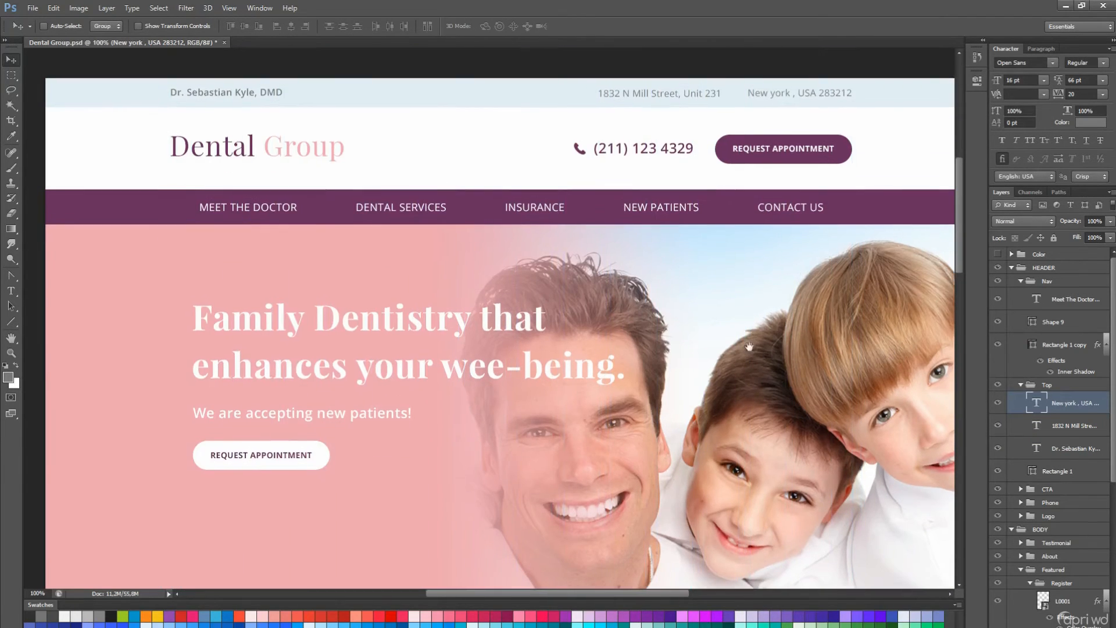
Try recolouring the header phone number with the hero section's pink.
{"action": "key", "text": "t"}
{"action": "left_click", "coordinate": [674, 151]}
{"action": "left_click", "coordinate": [373, 26]}
{"action": "left_click", "coordinate": [155, 276]}
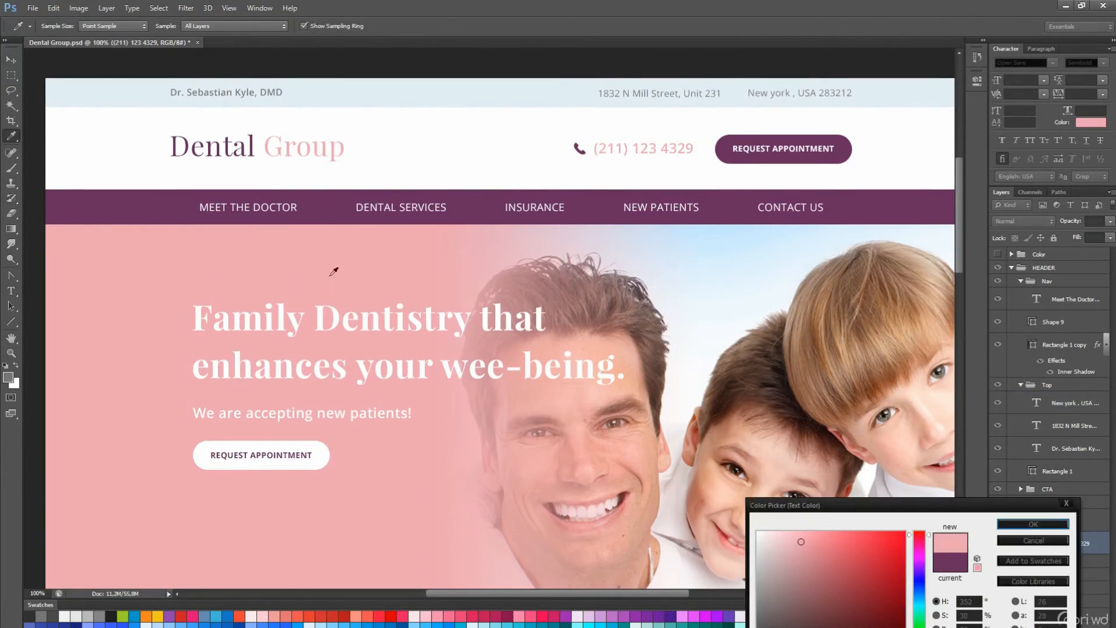
{"action": "left_click", "coordinate": [1042, 544]}
Set the header phone number's text to 30 pt Bold.
{"action": "left_click", "coordinate": [243, 26]}
{"action": "left_click", "coordinate": [244, 168]}
{"action": "left_click", "coordinate": [176, 27]}
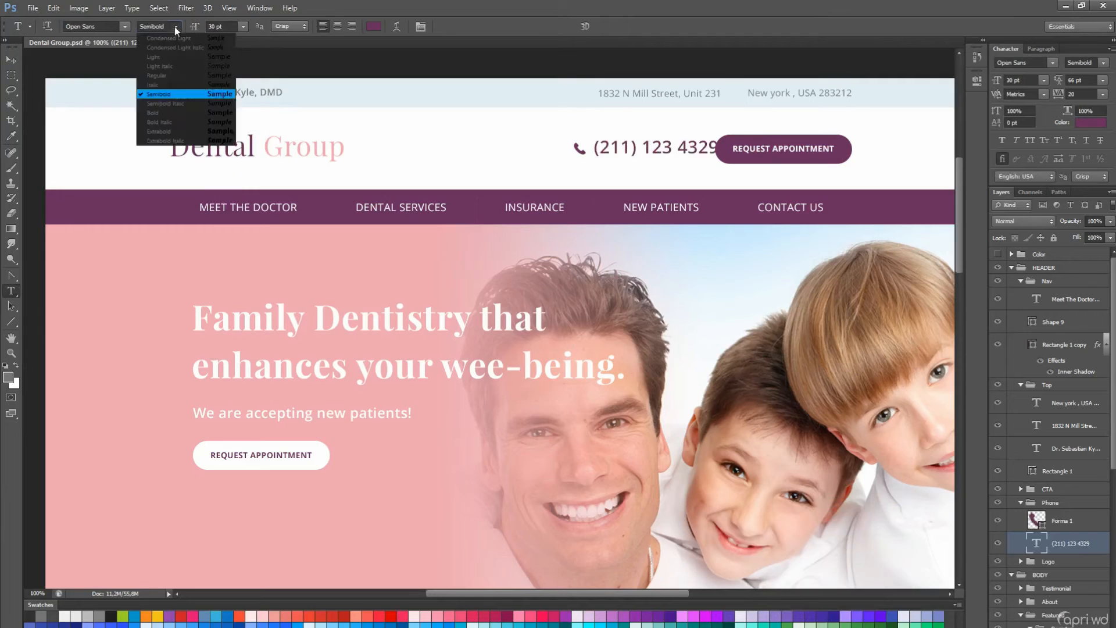
{"action": "left_click", "coordinate": [160, 112]}
Shift the enlarged phone number away from the appointment button and place the phone icon just before it.
{"action": "key", "text": "v"}
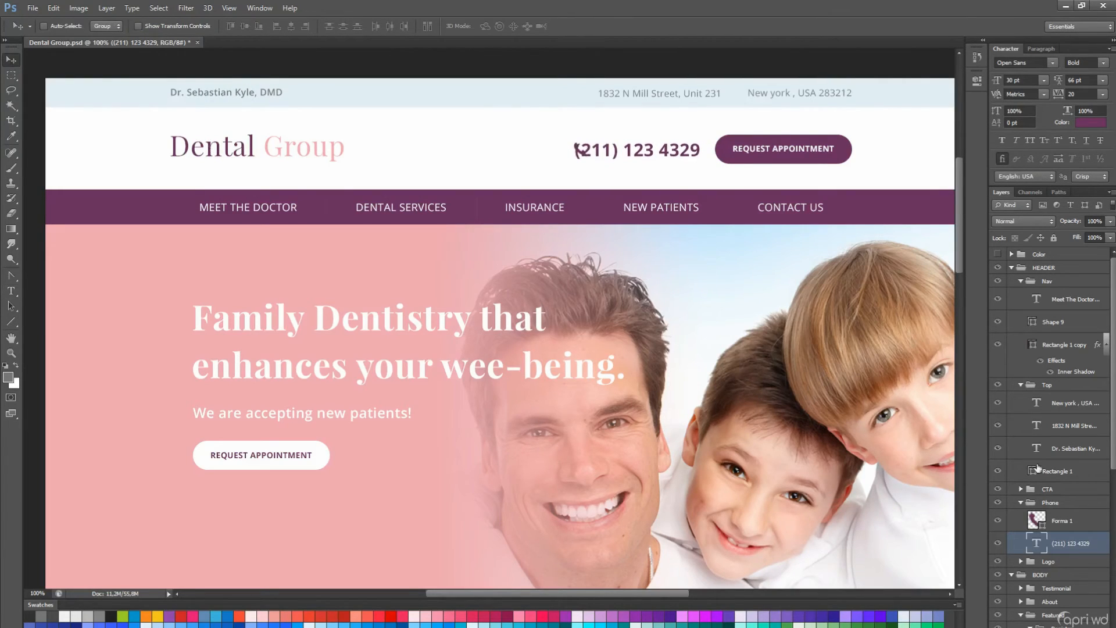
{"action": "left_click", "coordinate": [1063, 520]}
{"action": "key", "text": "Left"}
{"action": "key", "text": "Left"}
{"action": "key", "text": "Left"}
{"action": "key", "text": "Left"}
{"action": "key", "text": "Left"}
{"action": "key", "text": "Left"}
{"action": "key", "text": "Left"}
{"action": "scroll", "coordinate": [726, 361], "scroll_direction": "down", "scroll_amount": 1}
Move the whole Phone group slightly left to widen its gap from the appointment button, and save the document.
{"action": "left_click", "coordinate": [1046, 502]}
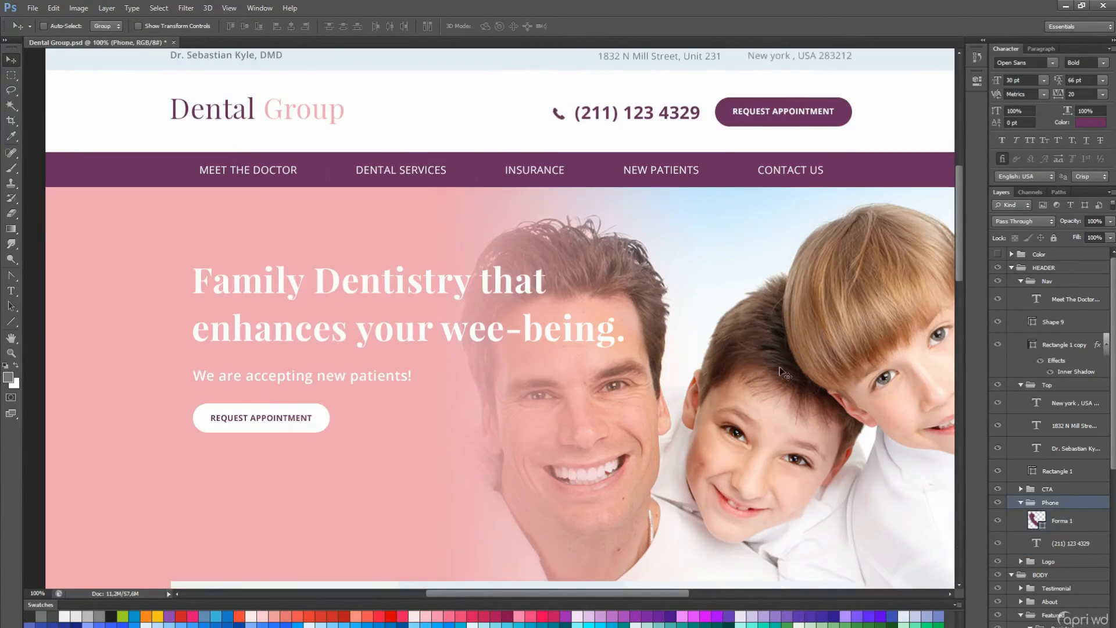
{"action": "key", "text": "shift+Left"}
{"action": "scroll", "coordinate": [756, 494], "scroll_direction": "down", "scroll_amount": 4}
{"action": "left_click_drag", "start_coordinate": [695, 523], "coordinate": [675, 367]}
{"action": "key", "text": "shift+Left"}
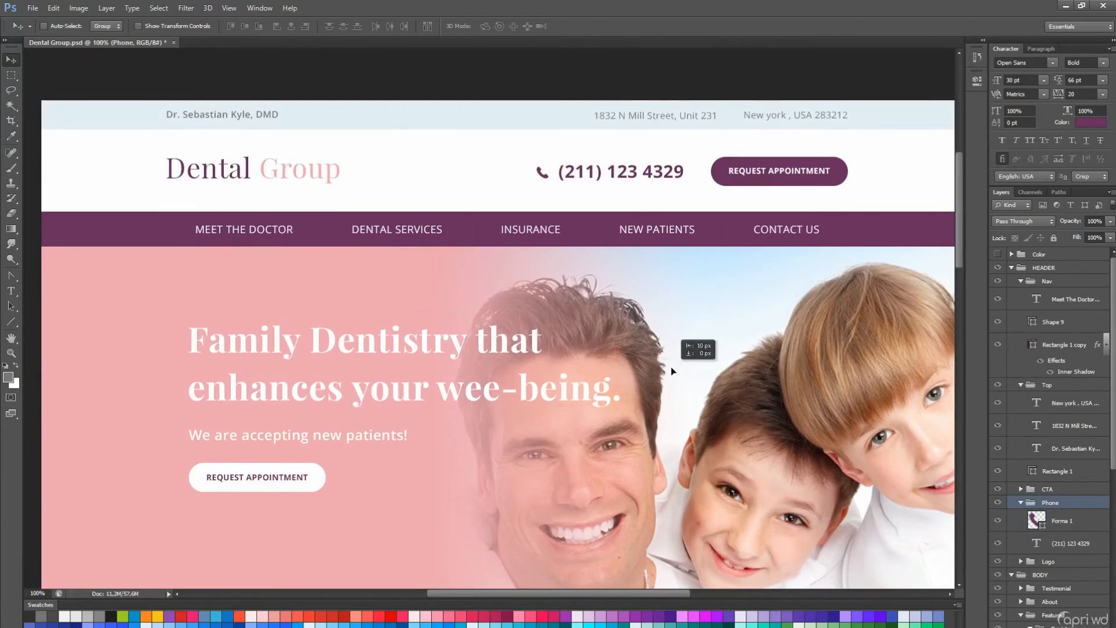
{"action": "key", "text": "ctrl+s"}
Nudge the doctor's name in the top bar slightly right and down, checking it against the guides.
{"action": "scroll", "coordinate": [597, 316], "scroll_direction": "up", "scroll_amount": 3}
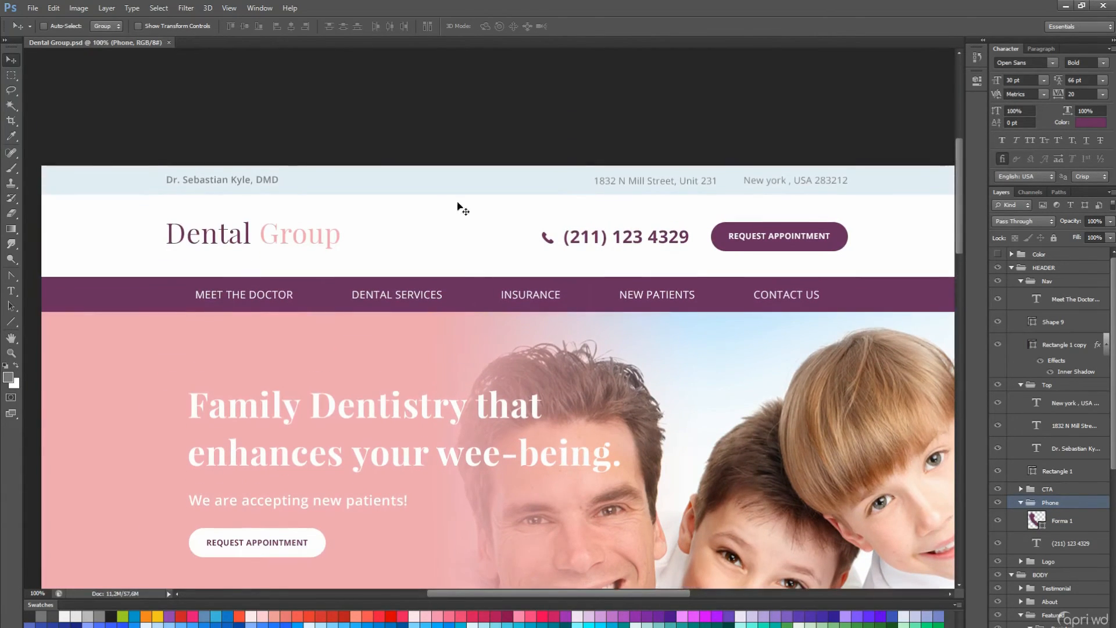
{"action": "left_click", "coordinate": [264, 181], "text": "ctrl"}
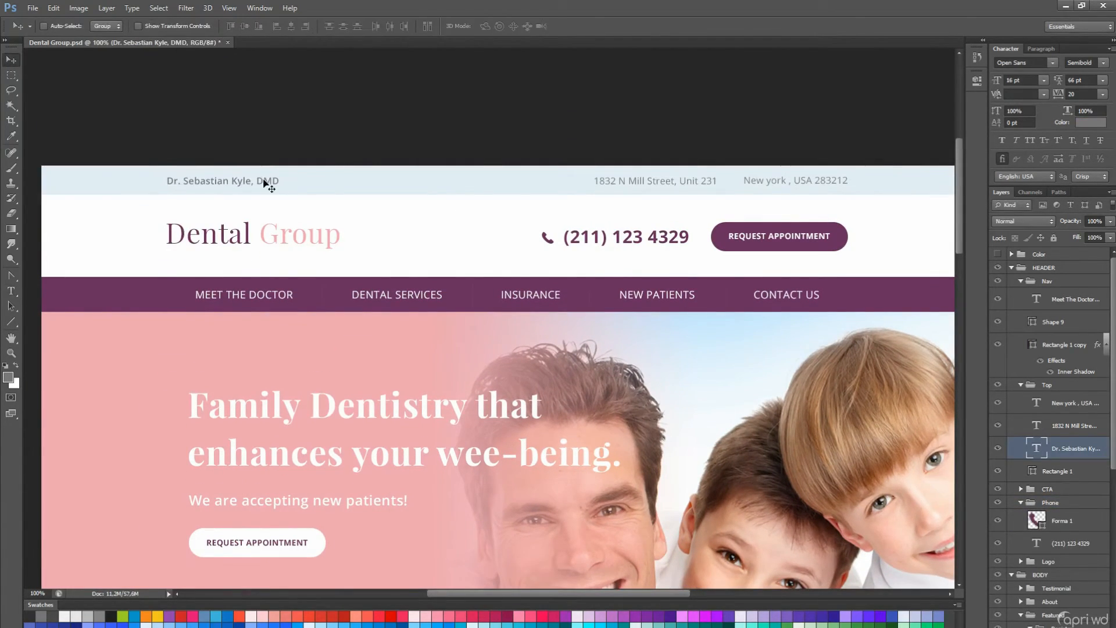
{"action": "key", "text": "ctrl+semicolon"}
{"action": "key", "text": "ctrl+semicolon"}
{"action": "scroll", "coordinate": [511, 277], "scroll_direction": "down", "scroll_amount": 1}
{"action": "key", "text": "space"}
{"action": "left_click_drag", "start_coordinate": [511, 276], "coordinate": [493, 214]}
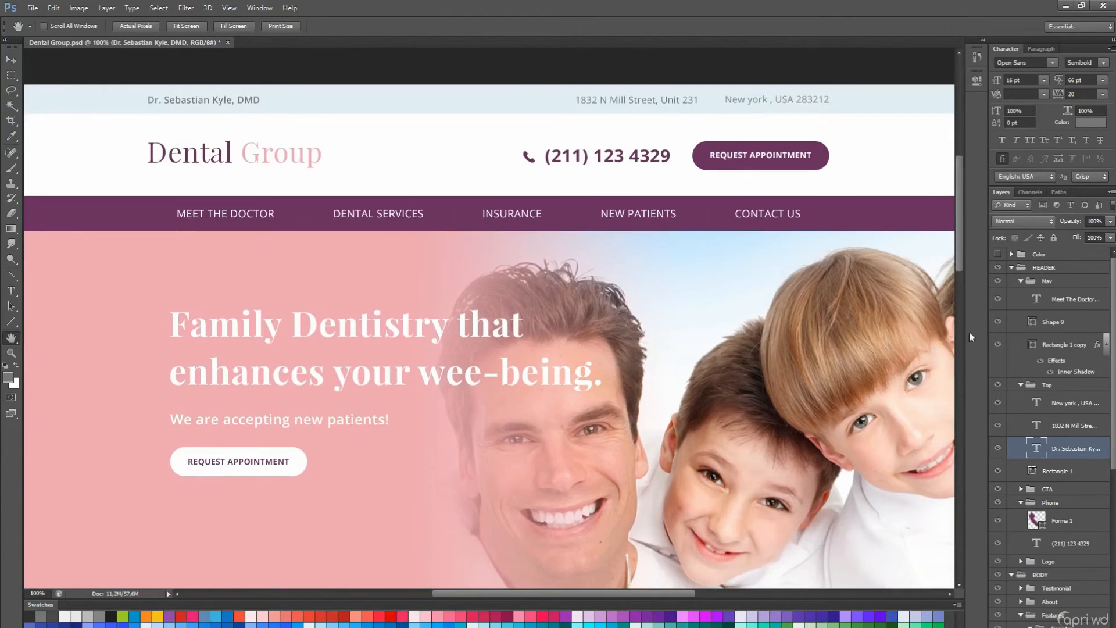
Collapse the header's subgroups and align the CTA, Phone and Logo groups on their vertical centres.
{"action": "left_click", "coordinate": [1025, 384]}
{"action": "left_click", "coordinate": [1021, 281]}
{"action": "left_click", "coordinate": [1021, 295]}
{"action": "left_click", "coordinate": [1020, 321]}
{"action": "left_click", "coordinate": [1046, 308]}
{"action": "left_click", "coordinate": [1048, 335], "text": "shift"}
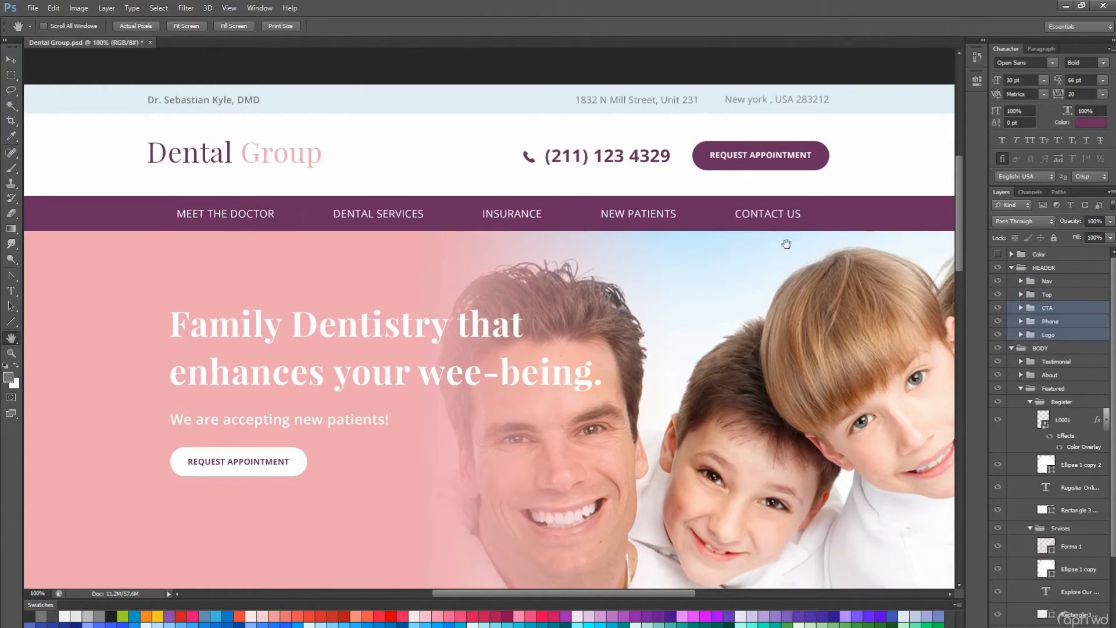
{"action": "left_click", "coordinate": [243, 26]}
{"action": "left_click", "coordinate": [1053, 322]}
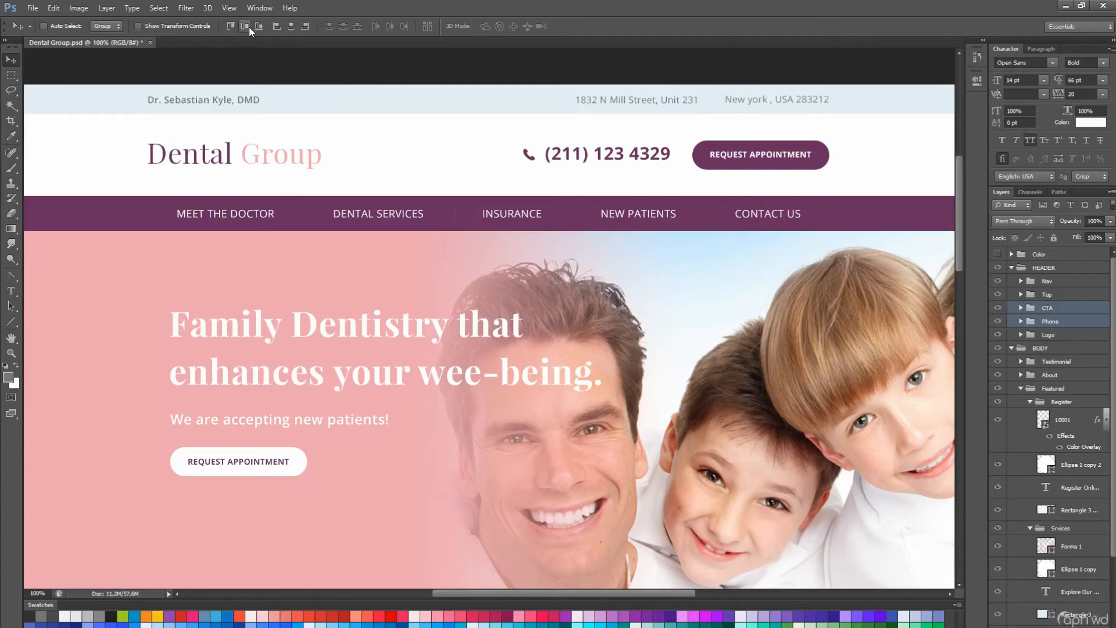
Move the CTA, Phone and Logo groups slightly up within the white header area.
{"action": "left_click", "coordinate": [1047, 308], "text": "shift"}
{"action": "key", "text": "shift+Up"}
{"action": "key", "text": "shift+Up"}
{"action": "key", "text": "shift+Up"}
{"action": "key", "text": "shift+Up"}
{"action": "key", "text": "shift+Up"}
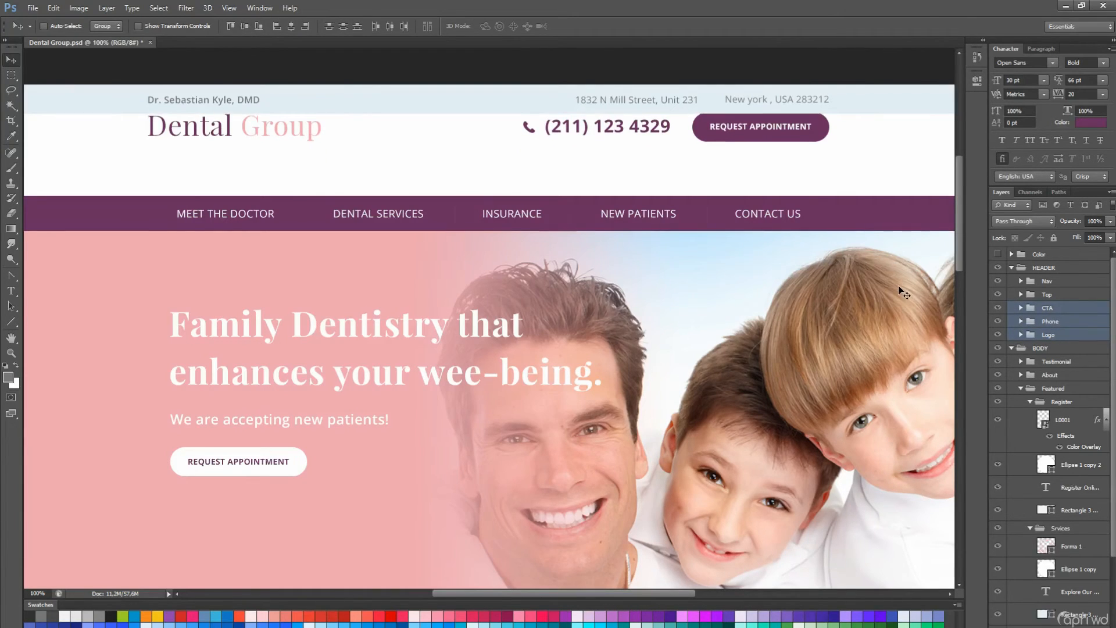
{"action": "key", "text": "shift+Down"}
{"action": "key", "text": "shift+Down"}
{"action": "key", "text": "shift+Down"}
{"action": "key", "text": "shift+Down"}
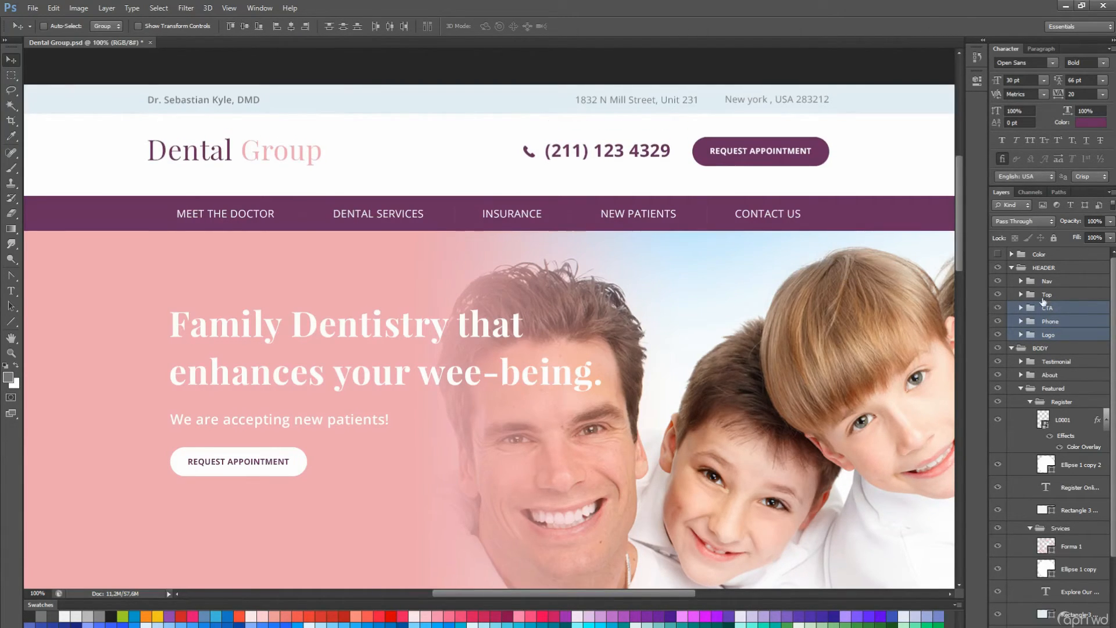
Move the Nav group slightly up to reduce the white space beneath the logo row.
{"action": "left_click", "coordinate": [1047, 281]}
{"action": "key", "text": "shift+Up"}
{"action": "key", "text": "shift+Up"}
{"action": "key", "text": "shift+Up"}
{"action": "key", "text": "shift+Up"}
{"action": "key", "text": "shift+Up"}
{"action": "key", "text": "shift+Down"}
{"action": "key", "text": "shift+Down"}
{"action": "key", "text": "shift+Down"}
{"action": "key", "text": "shift+Down"}
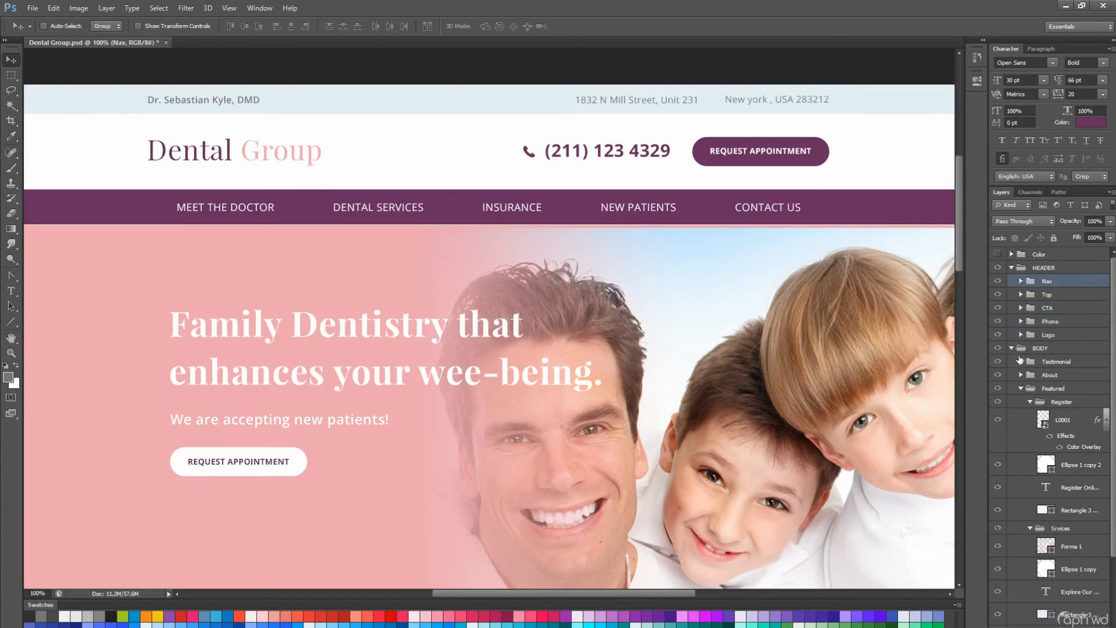
Collapse the Featured group and its parent BODY group in the layer list.
{"action": "left_click", "coordinate": [1020, 389]}
{"action": "left_click", "coordinate": [1012, 347]}
{"action": "scroll", "coordinate": [808, 312], "scroll_direction": "down", "scroll_amount": 5}
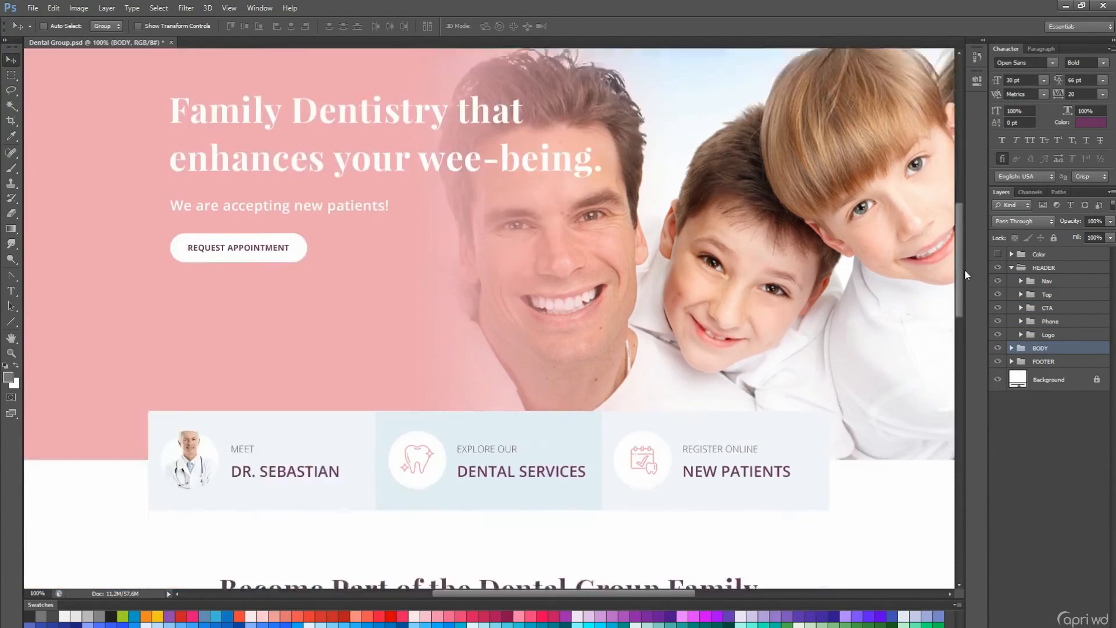
Crop a thin strip of white space off the lower edge of the page beneath the copyright line.
{"action": "left_click_drag", "start_coordinate": [964, 270], "coordinate": [964, 441]}
{"action": "left_click", "coordinate": [738, 343], "text": "ctrl"}
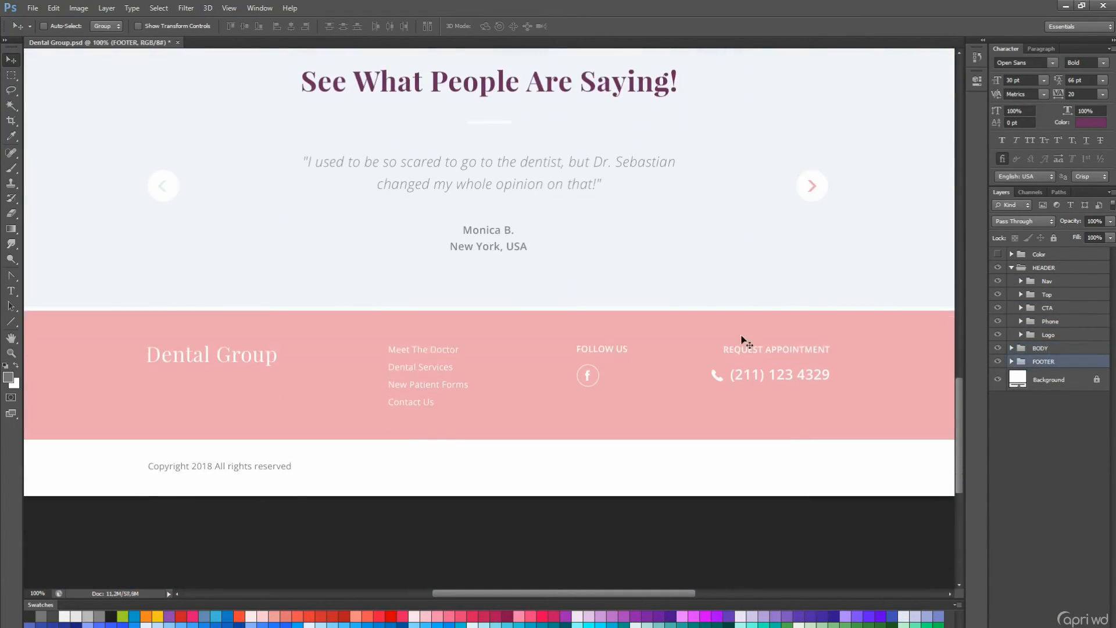
{"action": "key", "text": "c"}
{"action": "left_click_drag", "start_coordinate": [489, 494], "coordinate": [490, 488]}
{"action": "key", "text": "Return"}
Select the copyright text in the footer and save the document.
{"action": "key", "text": "t"}
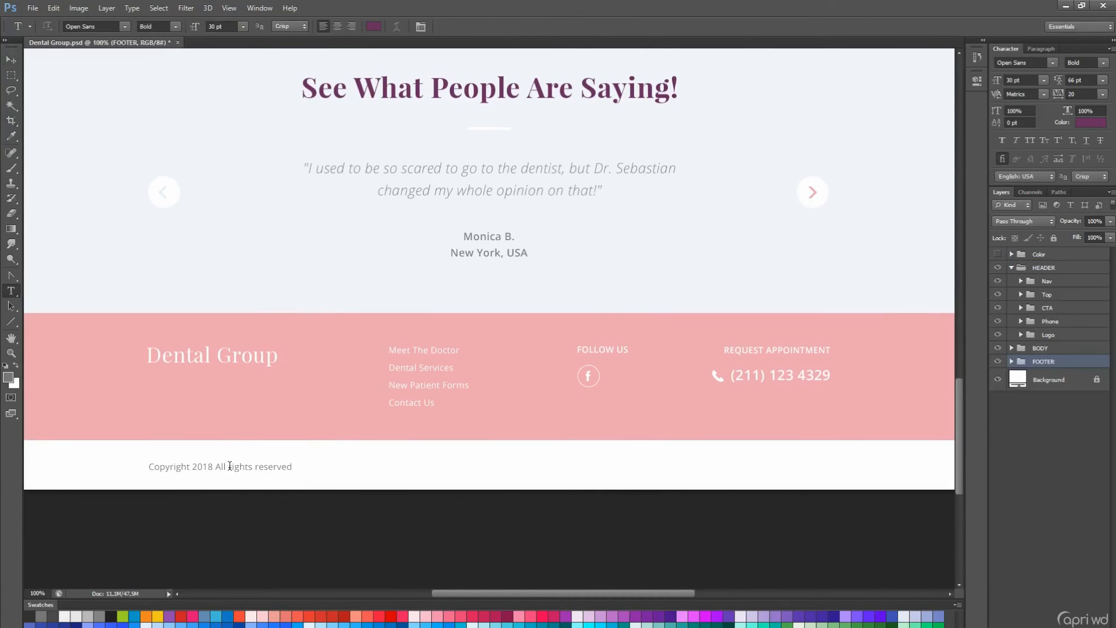
{"action": "left_click", "coordinate": [232, 465]}
{"action": "key", "text": "ctrl+Return"}
{"action": "key", "text": "v"}
{"action": "left_click_drag", "start_coordinate": [959, 429], "coordinate": [941, 222]}
{"action": "key", "text": "ctrl+s"}
Select the hero headline, subtitle and appointment button group and move them down within the pink banner.
{"action": "key", "text": "space"}
{"action": "left_click_drag", "start_coordinate": [392, 305], "coordinate": [427, 378]}
{"action": "key", "text": "t"}
{"action": "left_click", "coordinate": [400, 318]}
{"action": "left_click", "coordinate": [1066, 435]}
{"action": "left_click", "coordinate": [1057, 415]}
{"action": "left_click", "coordinate": [1049, 457], "text": "shift"}
{"action": "key", "text": "v"}
{"action": "scroll", "coordinate": [427, 377], "scroll_direction": "up", "scroll_amount": 2}
Nudge the slide4 family photo up 20 px within the hero banner and save the document.
{"action": "left_click", "coordinate": [1083, 478]}
{"action": "left_click_drag", "start_coordinate": [772, 447], "coordinate": [767, 509]}
{"action": "key", "text": "Tab"}
{"action": "key", "text": "shift+Up"}
{"action": "key", "text": "shift+Up"}
{"action": "key", "text": "space"}
{"action": "key", "text": "Tab"}
{"action": "key", "text": "ctrl+s"}
Collapse the Hero group inside the BODY section of the layer list.
{"action": "key", "text": "space"}
{"action": "left_click_drag", "start_coordinate": [633, 507], "coordinate": [627, 321]}
{"action": "left_click_drag", "start_coordinate": [630, 364], "coordinate": [629, 341]}
{"action": "key", "text": "a"}
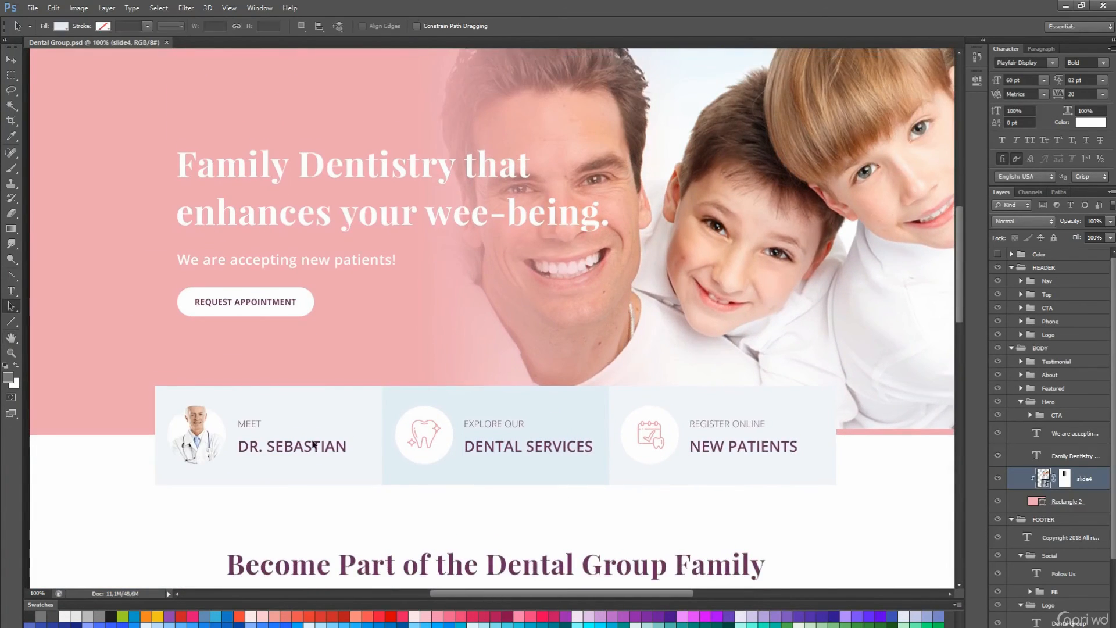
{"action": "left_click", "coordinate": [314, 448]}
{"action": "scroll", "coordinate": [489, 443], "scroll_direction": "down", "scroll_amount": 3}
{"action": "scroll", "coordinate": [489, 443], "scroll_direction": "up", "scroll_amount": 2}
{"action": "left_click", "coordinate": [1029, 337]}
{"action": "left_click", "coordinate": [1021, 324]}
{"action": "left_click", "coordinate": [1020, 337]}
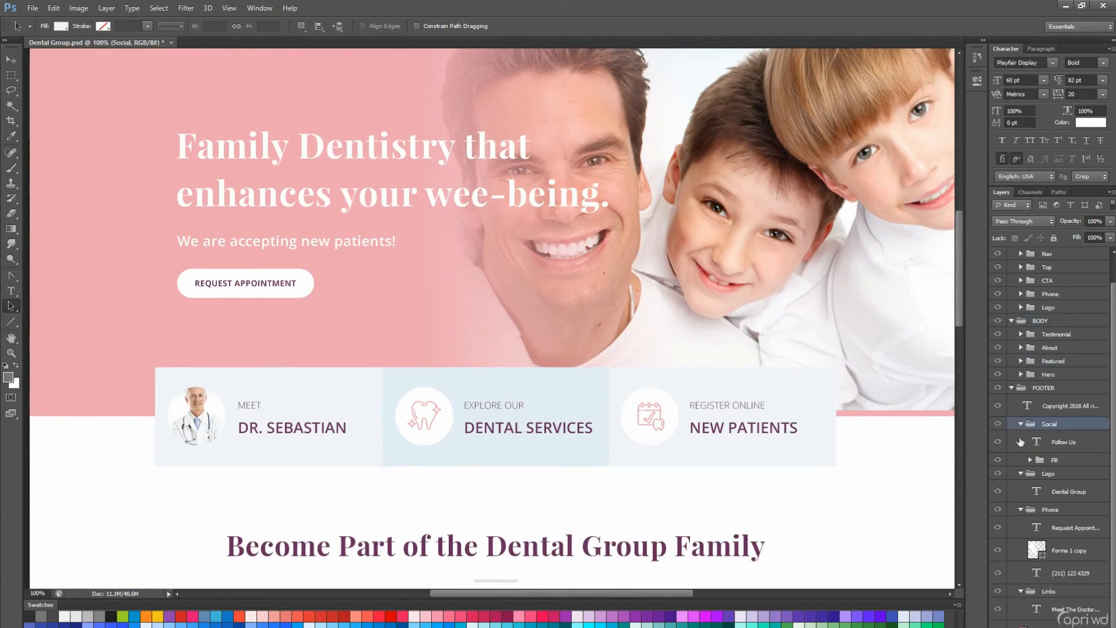
Collapse the footer's subgroups and the FOOTER and HEADER groups, and save the document.
{"action": "left_click", "coordinate": [1021, 425]}
{"action": "left_click", "coordinate": [1021, 464]}
{"action": "left_click", "coordinate": [1012, 414]}
{"action": "left_click", "coordinate": [1011, 267]}
{"action": "left_click", "coordinate": [1015, 281]}
{"action": "key", "text": "ctrl+s"}
Place a black map pin shape before the street address in the top bar and scale it to 10 px by 16 px.
{"action": "key", "text": "space"}
{"action": "left_click_drag", "start_coordinate": [803, 218], "coordinate": [796, 606]}
{"action": "key", "text": "Tab"}
{"action": "left_click_drag", "start_coordinate": [856, 248], "coordinate": [854, 195]}
{"action": "key", "text": "Tab"}
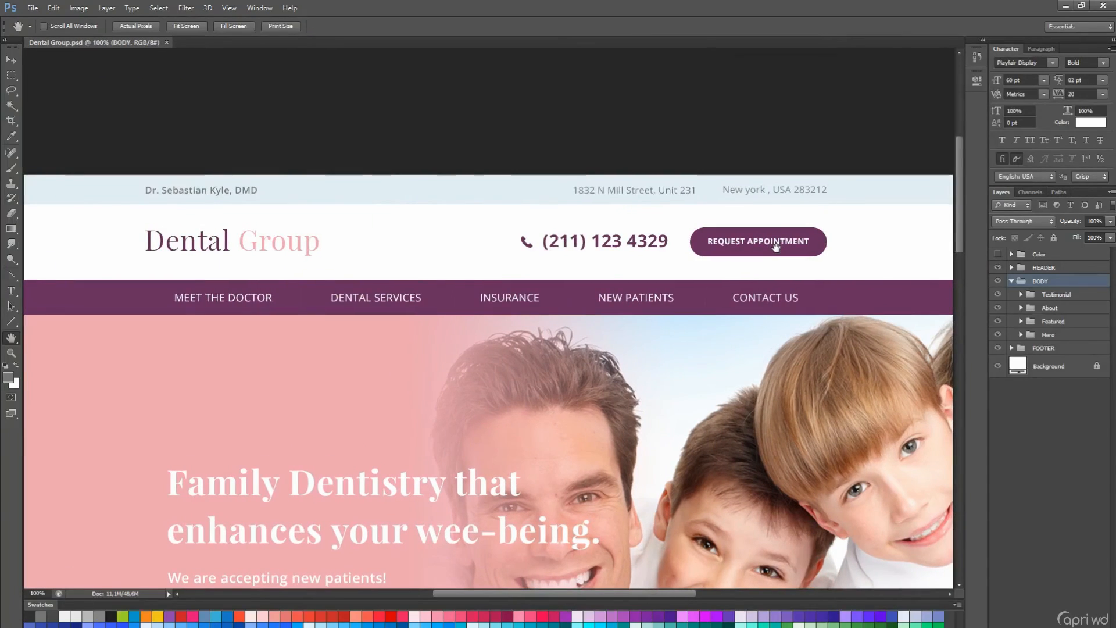
{"action": "key", "text": "t"}
{"action": "left_click", "coordinate": [573, 190]}
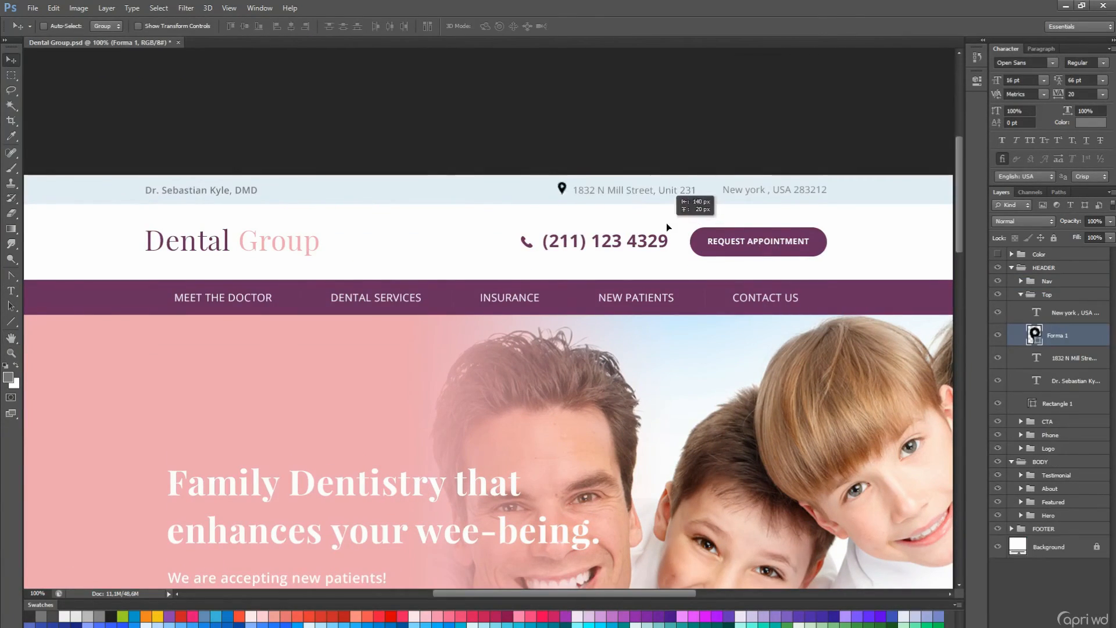
{"action": "left_click_drag", "start_coordinate": [666, 222], "coordinate": [669, 225]}
{"action": "key", "text": "ctrl+t"}
{"action": "key", "text": "Return"}
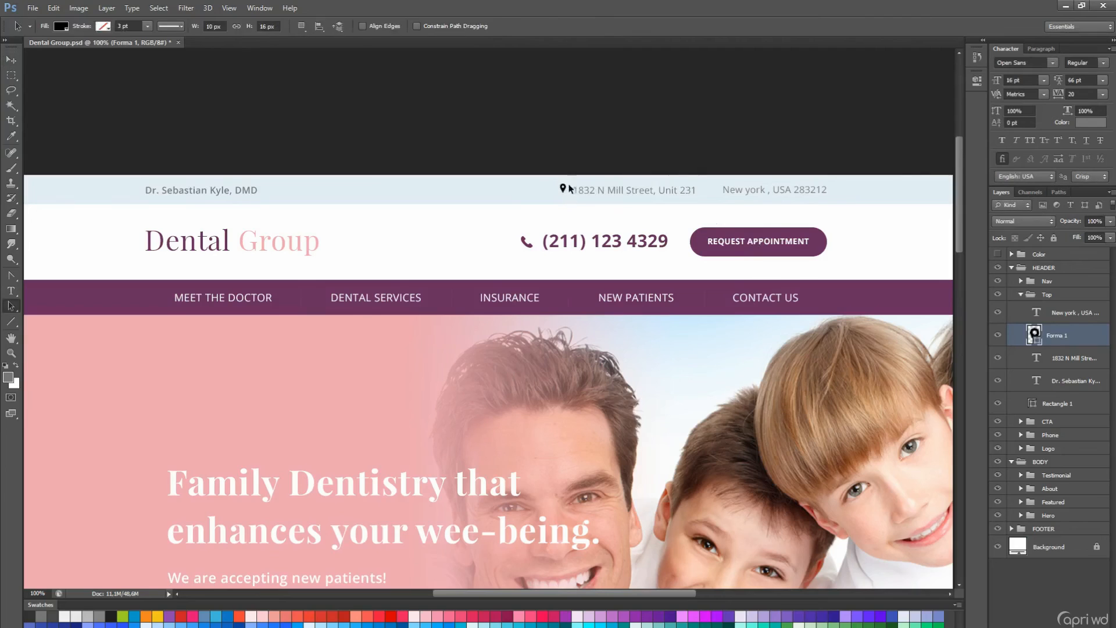
Recolour the map pin shape from black to the light grey swatch.
{"action": "double_click", "coordinate": [1034, 334]}
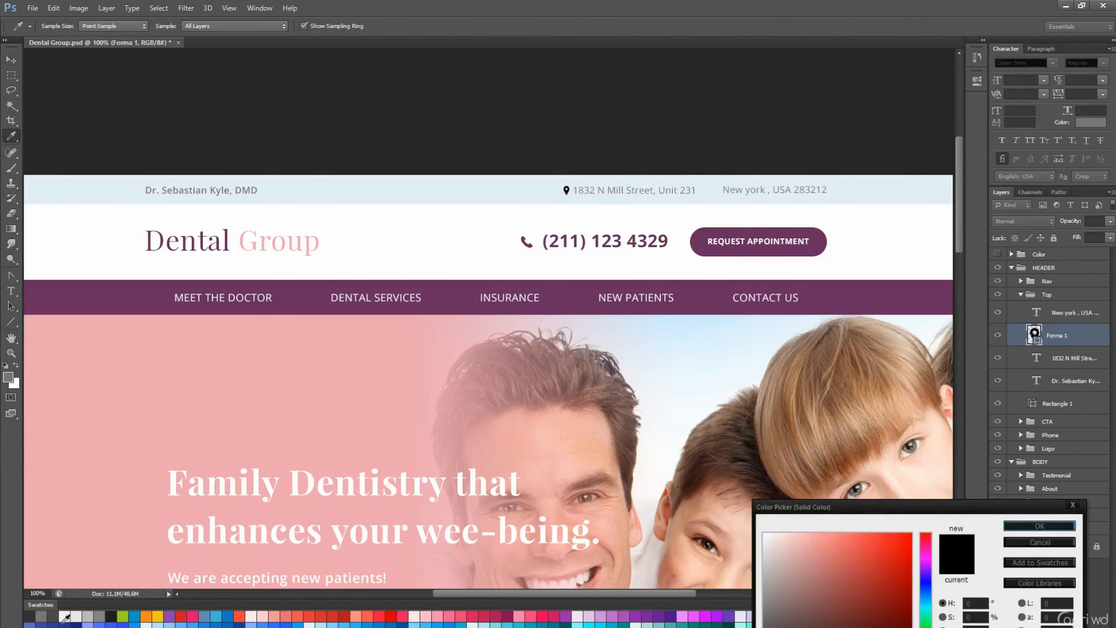
{"action": "left_click", "coordinate": [861, 282]}
{"action": "left_click", "coordinate": [88, 617]}
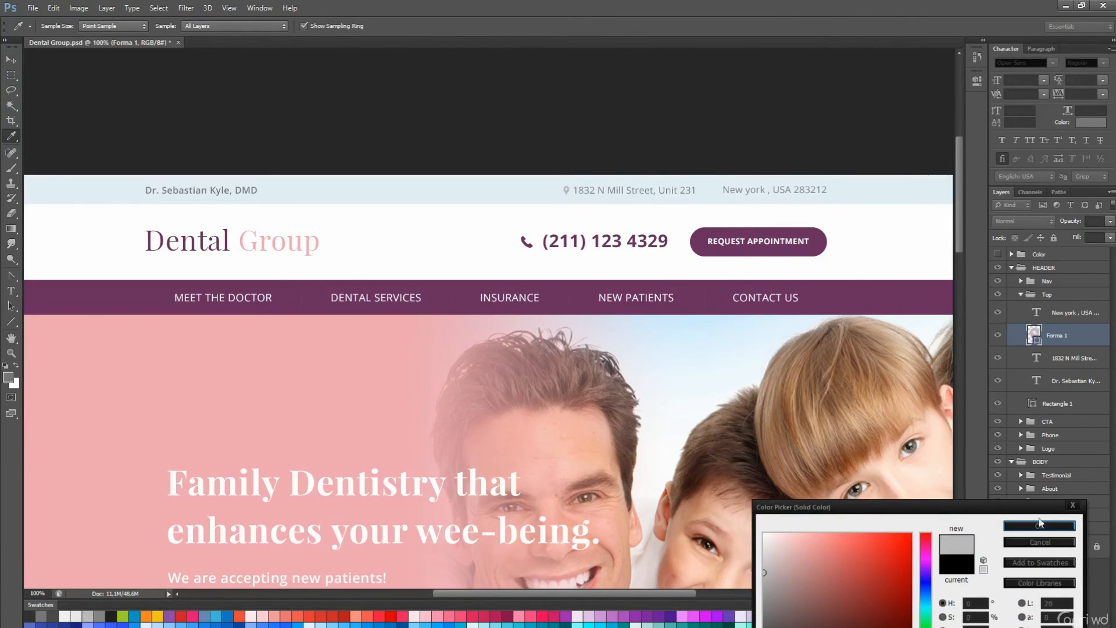
{"action": "left_click", "coordinate": [1039, 526]}
Shift the map pin and street address closer to the city text in the top bar and preview the header.
{"action": "left_click", "coordinate": [1074, 358]}
{"action": "left_click", "coordinate": [1074, 313], "text": "shift"}
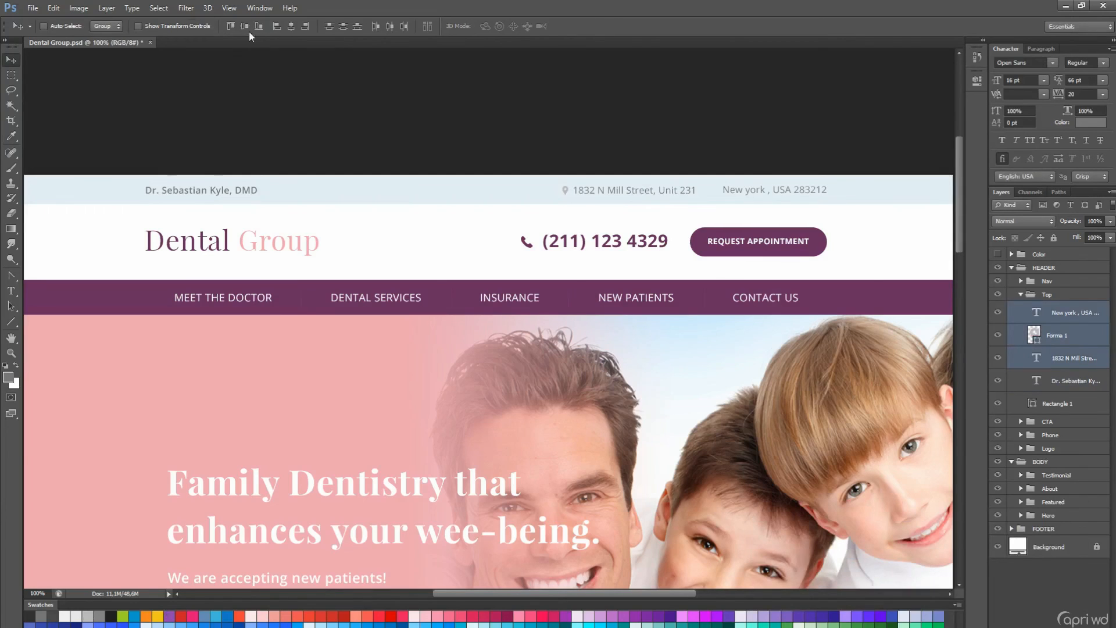
{"action": "left_click", "coordinate": [1055, 336]}
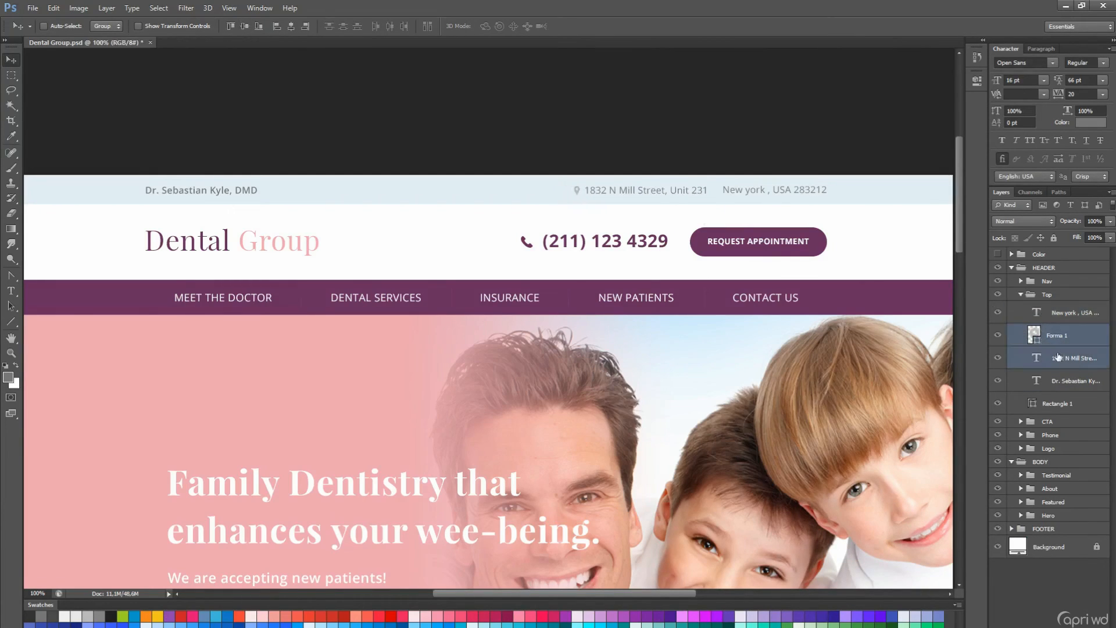
{"action": "left_click", "coordinate": [1074, 314]}
{"action": "scroll", "coordinate": [581, 247], "scroll_direction": "down", "scroll_amount": 4}
{"action": "key", "text": "Tab"}
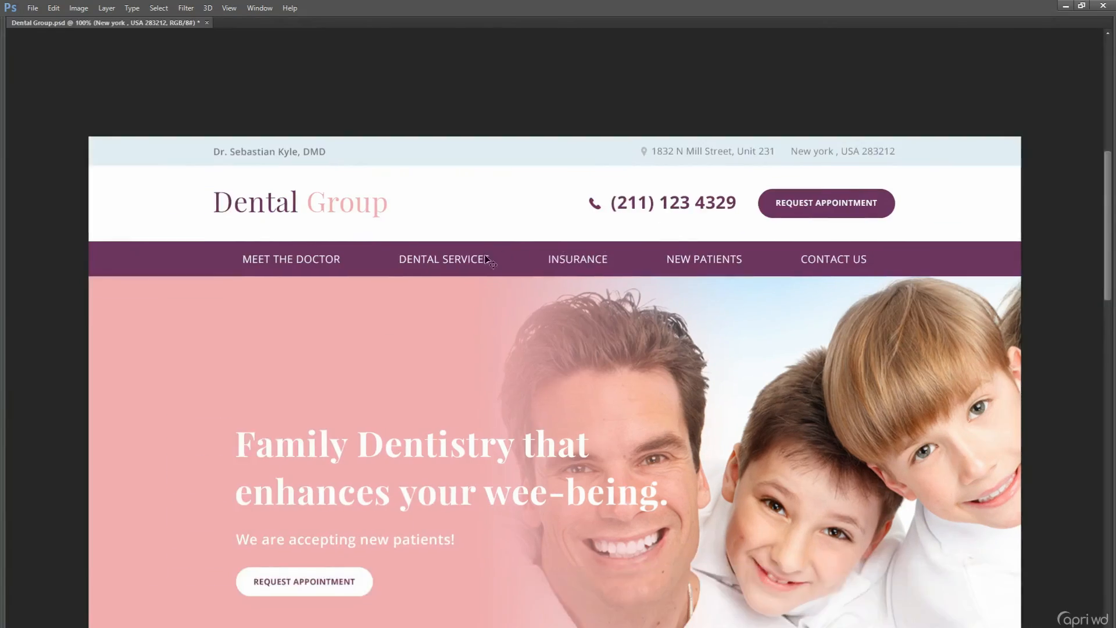
{"action": "key", "text": "Tab"}
{"action": "scroll", "coordinate": [489, 257], "scroll_direction": "up", "scroll_amount": 2}
Set the doctor's name in the top bar to Bold and try it at 18 pt.
{"action": "key", "text": "a"}
{"action": "scroll", "coordinate": [465, 258], "scroll_direction": "up", "scroll_amount": 1}
{"action": "key", "text": "t"}
{"action": "left_click", "coordinate": [243, 173]}
{"action": "key", "text": "ctrl+Return"}
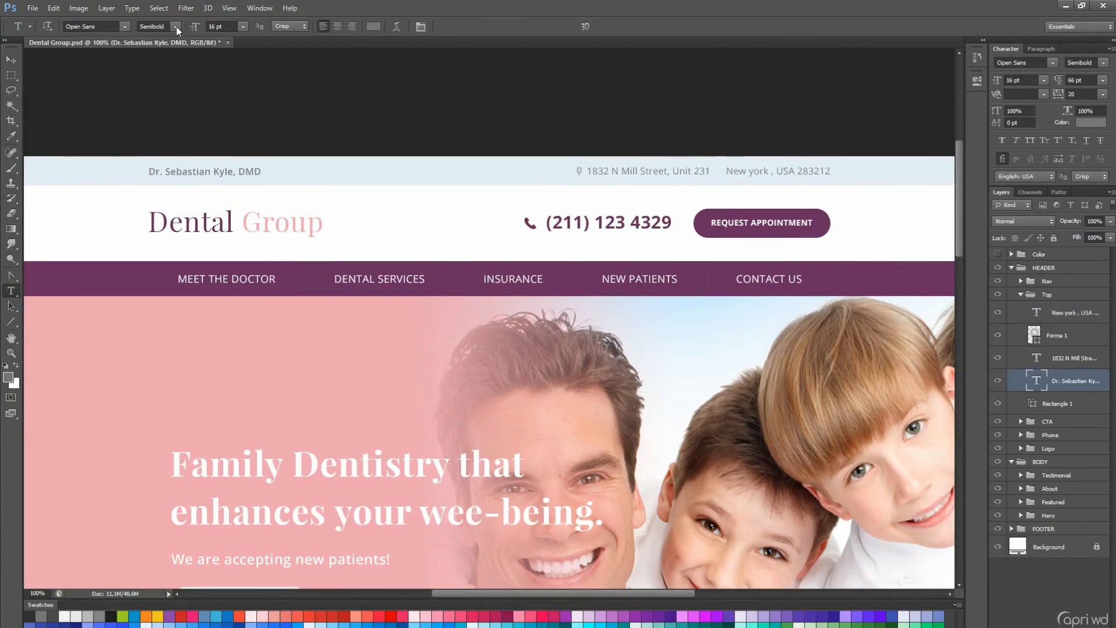
{"action": "left_click", "coordinate": [176, 27]}
{"action": "left_click", "coordinate": [182, 112]}
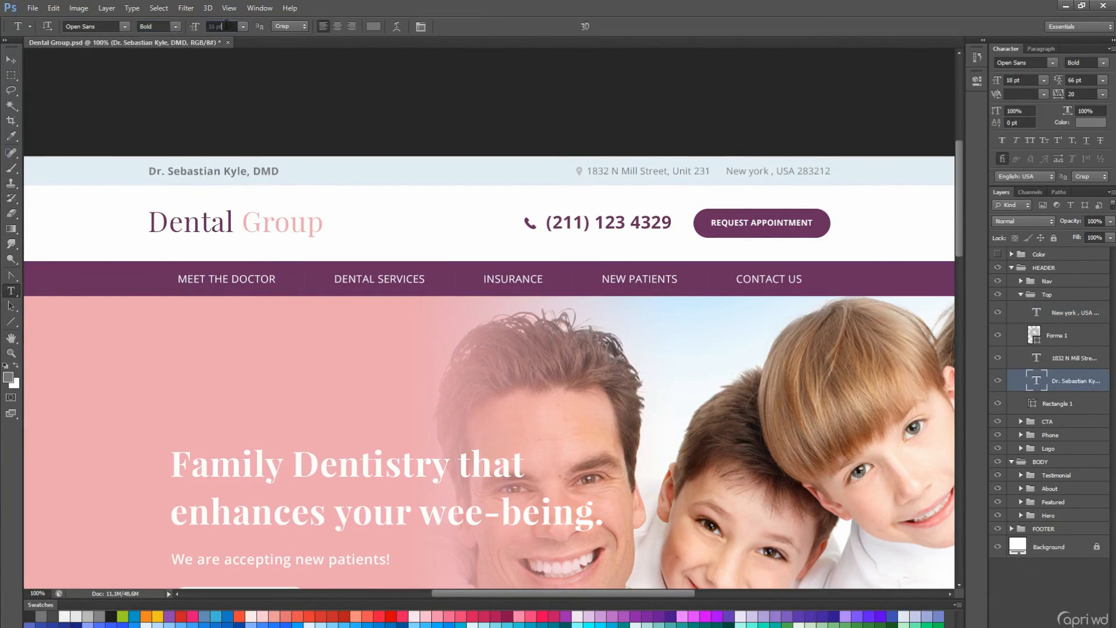
Set the doctor's name to 16 pt, check it against the guides, and save the document.
{"action": "key", "text": "v"}
{"action": "key", "text": "ctrl+semicolon"}
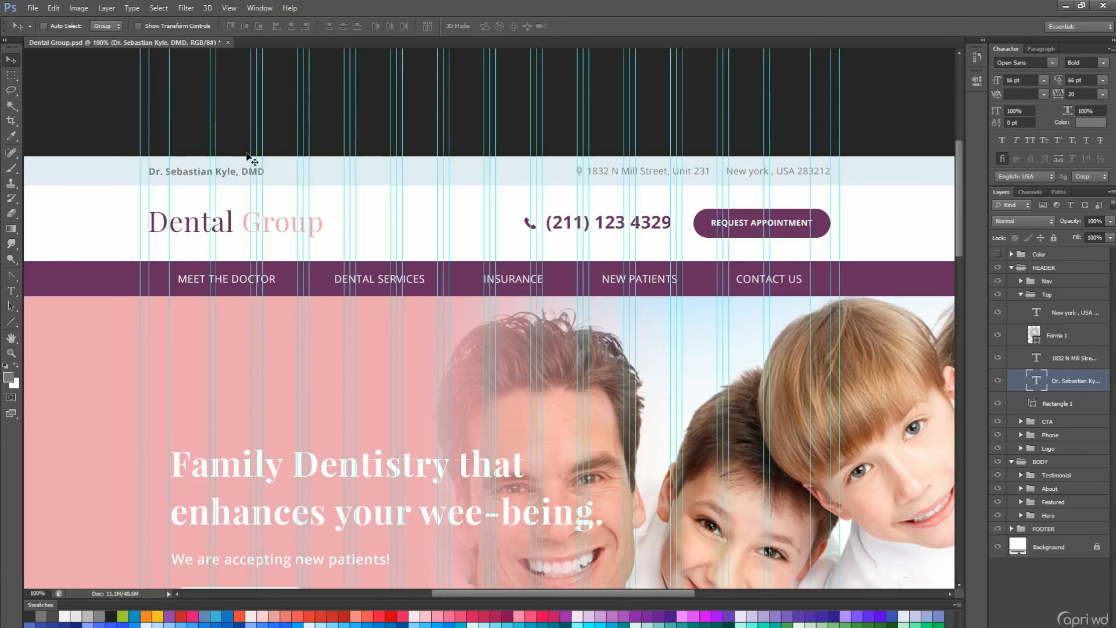
{"action": "key", "text": "ctrl+semicolon"}
{"action": "scroll", "coordinate": [337, 220], "scroll_direction": "up", "scroll_amount": 1}
{"action": "key", "text": "h"}
{"action": "left_click_drag", "start_coordinate": [322, 239], "coordinate": [314, 202]}
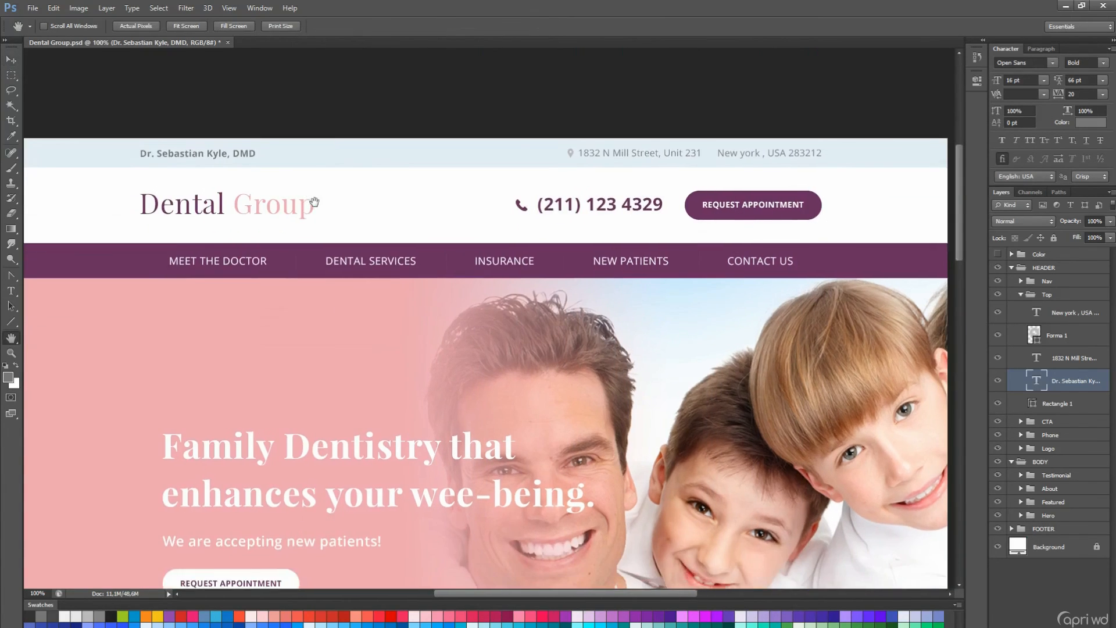
{"action": "key", "text": "ctrl+s"}
Try filling the top bar's Rectangle 1 with the hero banner's pink, and undo the colour change.
{"action": "left_click_drag", "start_coordinate": [959, 153], "coordinate": [931, 173]}
{"action": "key", "text": "a"}
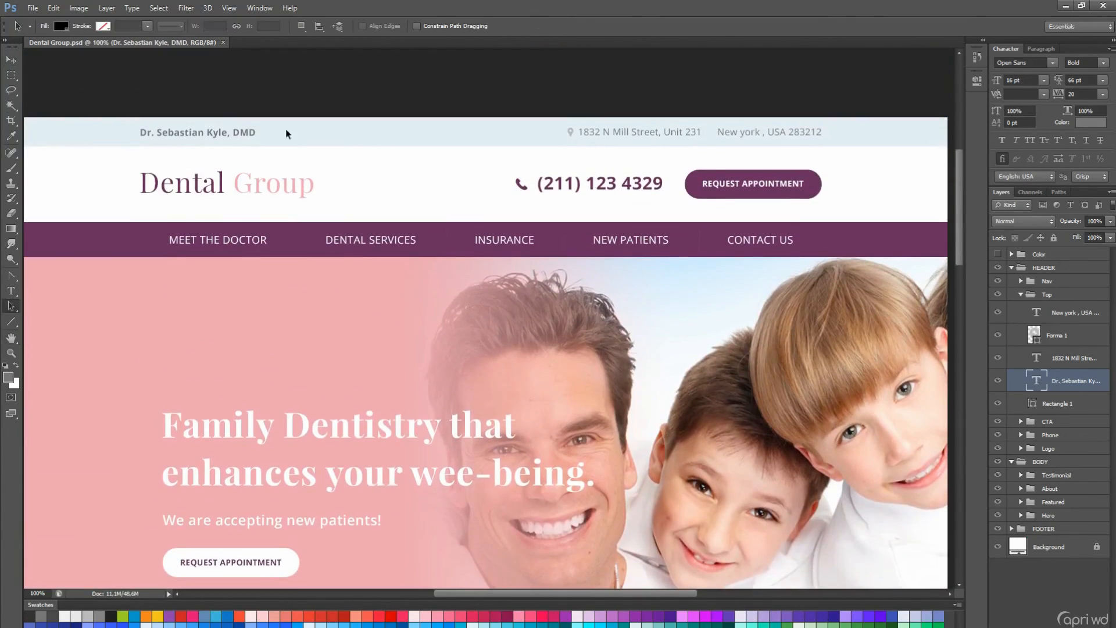
{"action": "left_click", "coordinate": [286, 131]}
{"action": "double_click", "coordinate": [1032, 403]}
{"action": "left_click", "coordinate": [118, 339]}
{"action": "left_click", "coordinate": [1046, 528]}
{"action": "key", "text": "ctrl+z"}
Collapse the Top and HEADER groups and select the BODY group, showing its subgroups.
{"action": "key", "text": "h"}
{"action": "left_click_drag", "start_coordinate": [675, 377], "coordinate": [689, 347]}
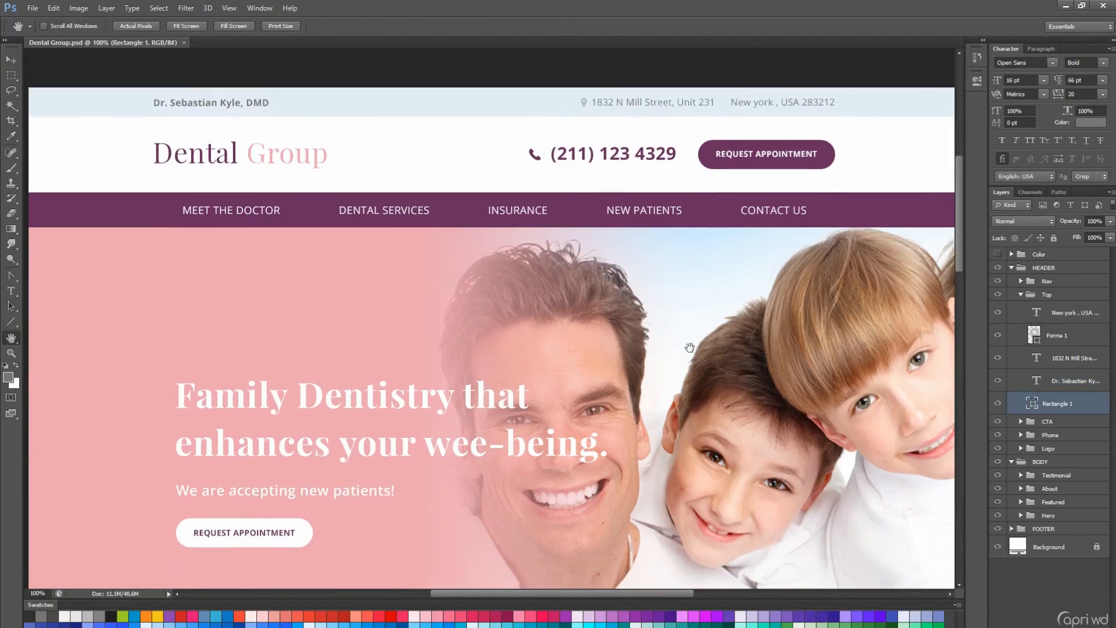
{"action": "left_click", "coordinate": [1024, 295]}
{"action": "left_click", "coordinate": [1021, 295]}
{"action": "left_click", "coordinate": [1012, 268]}
{"action": "left_click", "coordinate": [1015, 281]}
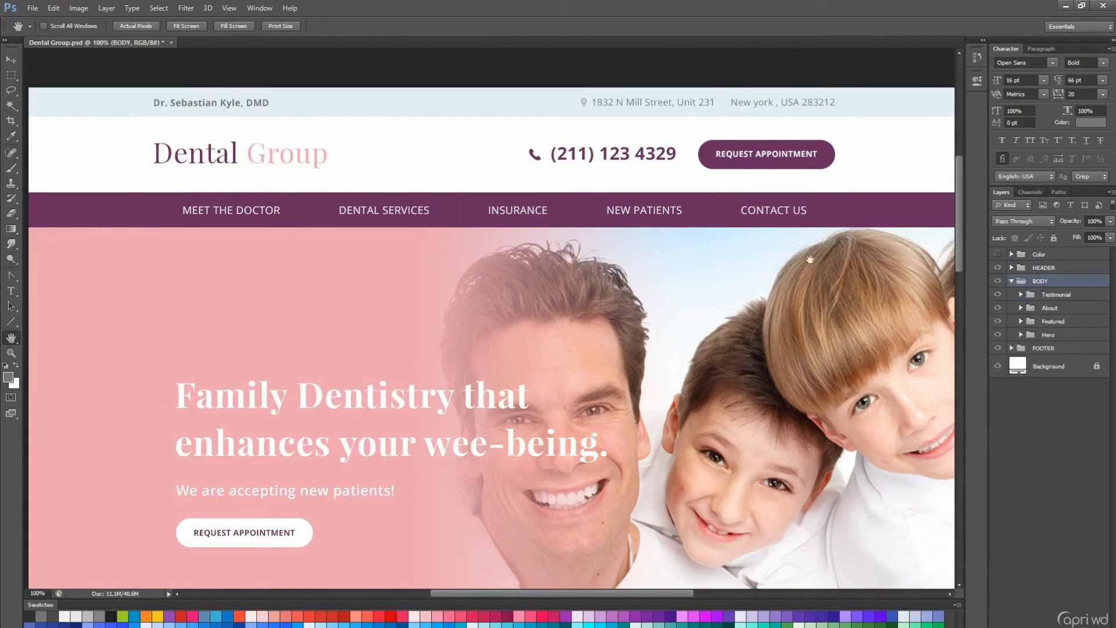
Preview the layout without the panels, save the document, and fit the whole page in the window.
{"action": "key", "text": "Tab"}
{"action": "left_click_drag", "start_coordinate": [1107, 178], "coordinate": [1073, 404]}
{"action": "key", "text": "Tab"}
{"action": "key", "text": "ctrl+0"}
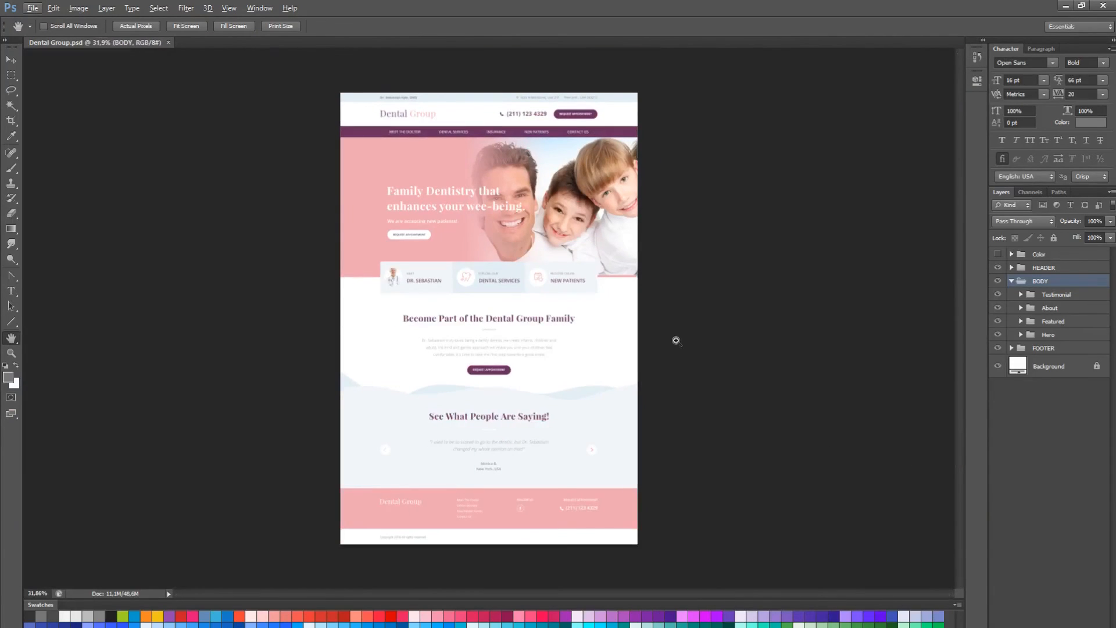